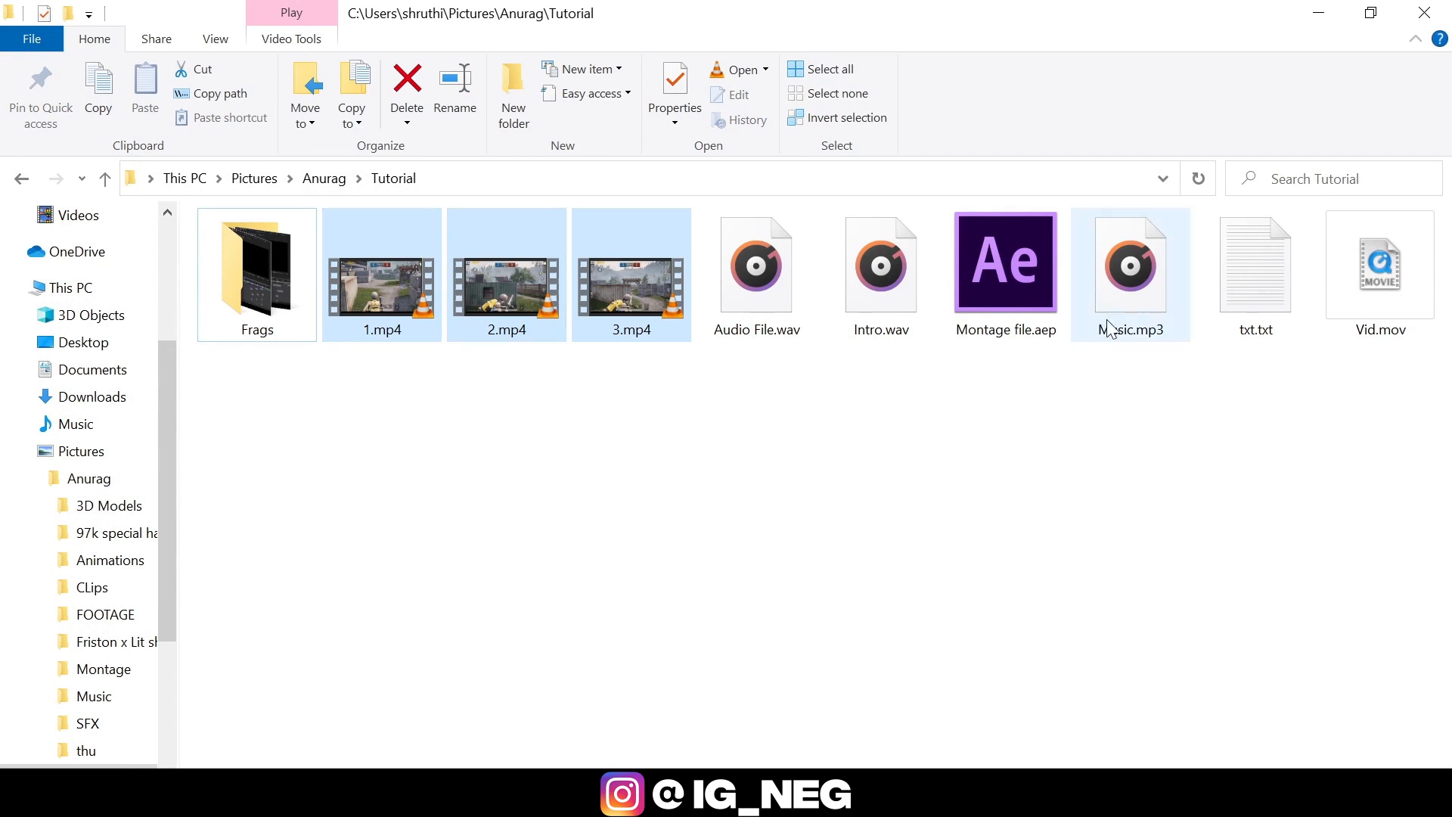
Import 1.mp4, 2.mp4, 3.mp4 and Music.mp3 from the Tutorial folder into the After Effects project.
ctrl+click(1124, 288)
drag(617, 311, 265, 412)
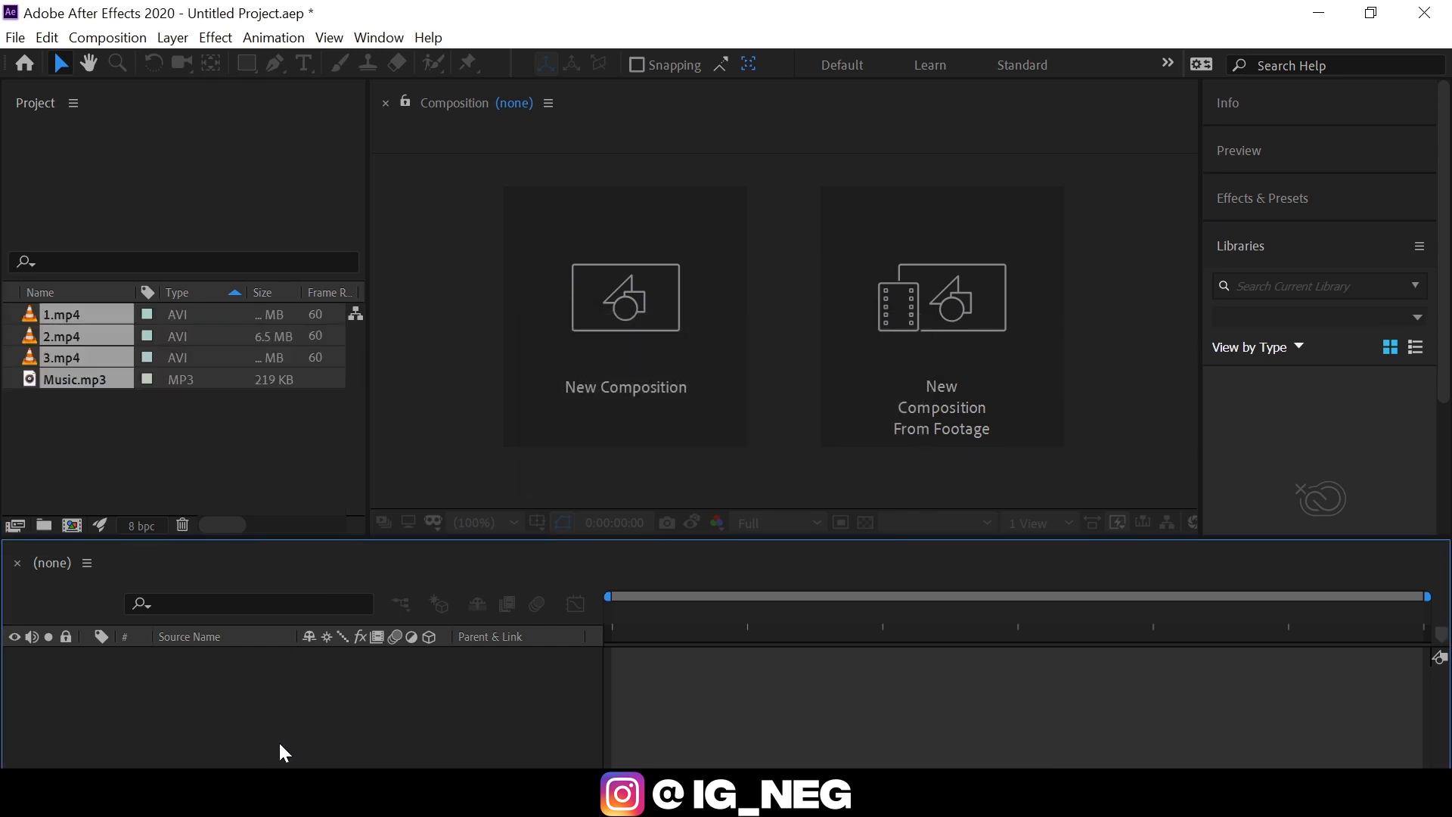
Create a new 1920 × 1080 composition at 60 frames per second with a duration of 20 seconds.
click(620, 394)
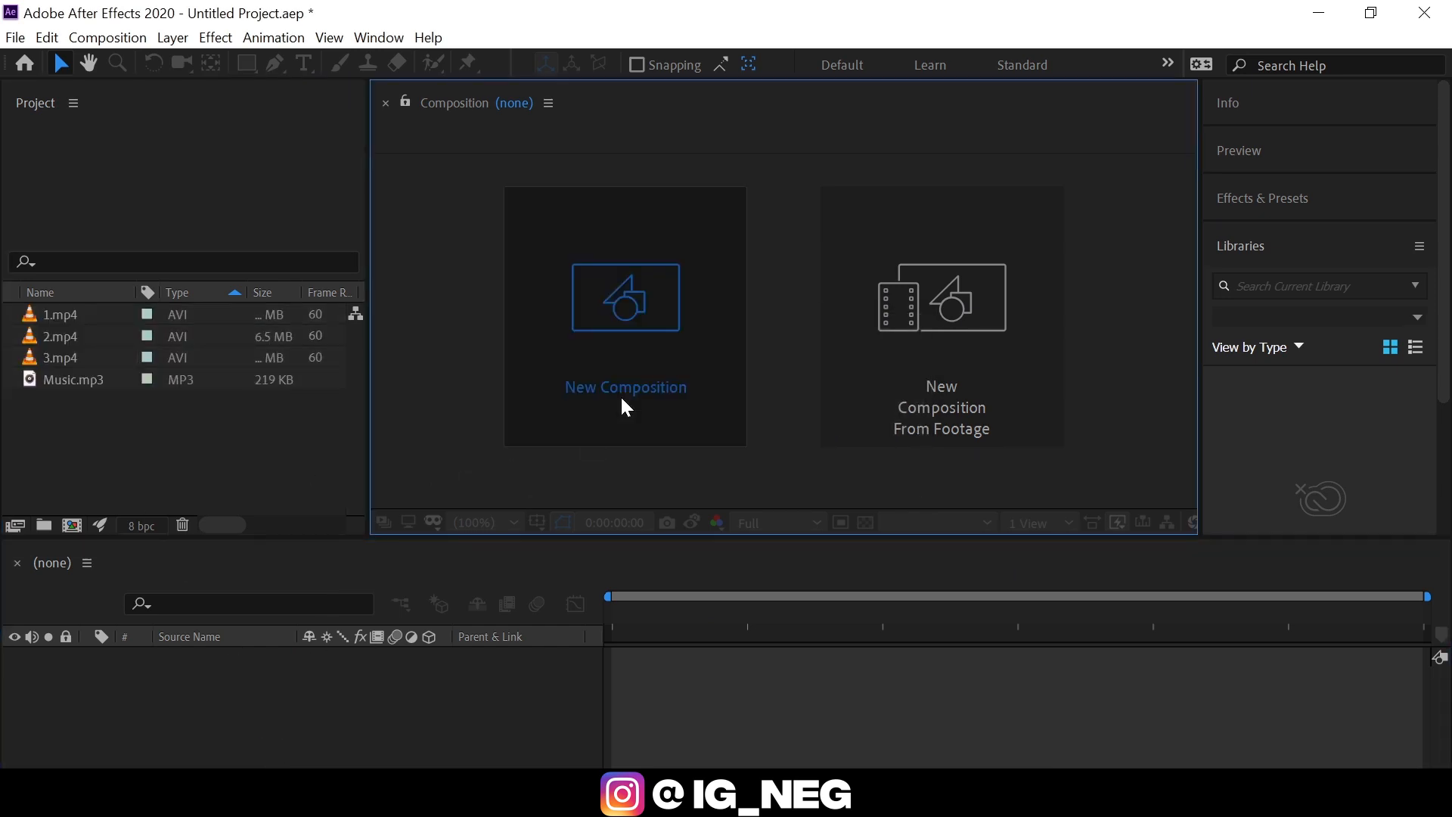
click(191, 292)
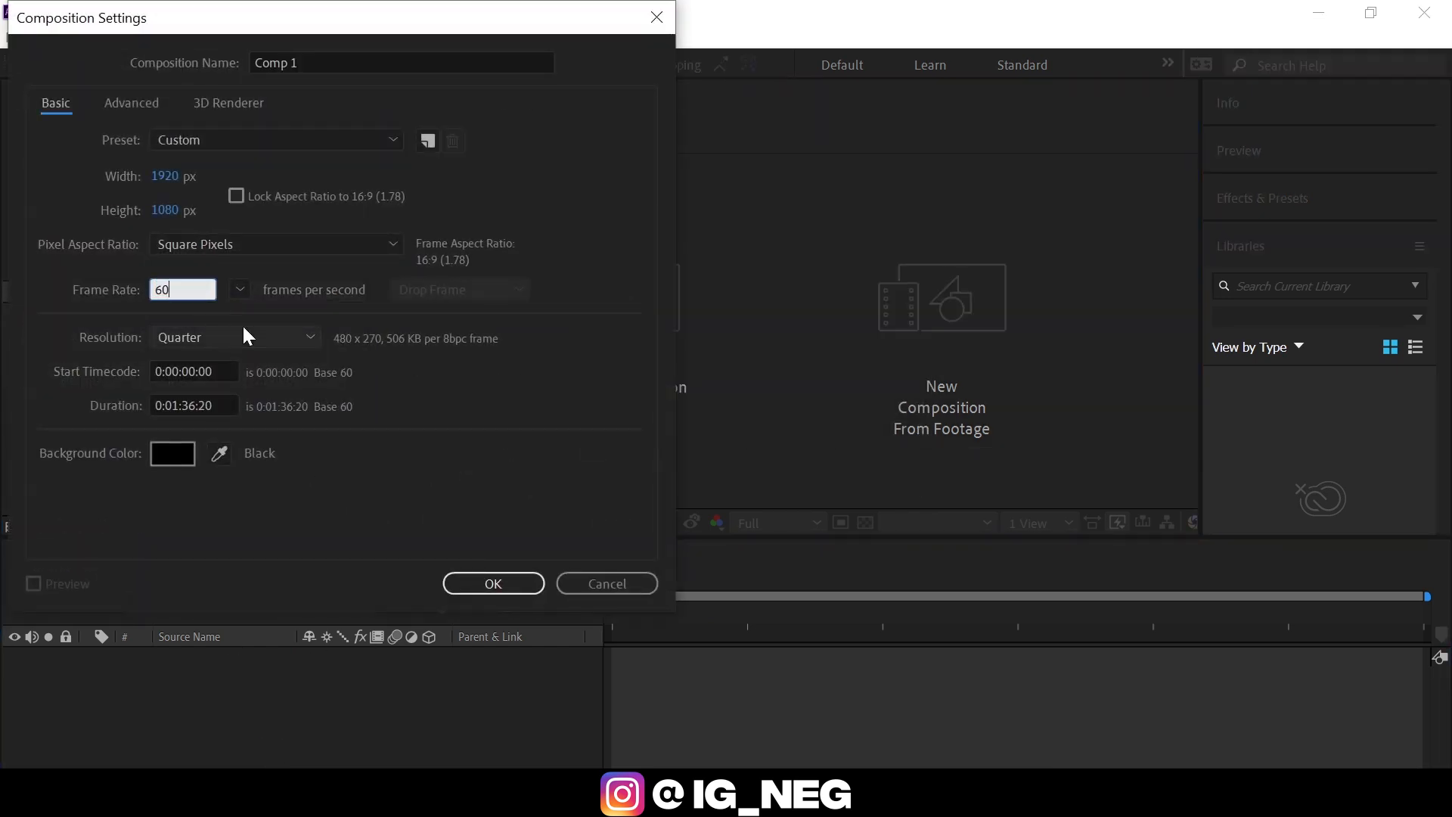
click(189, 406)
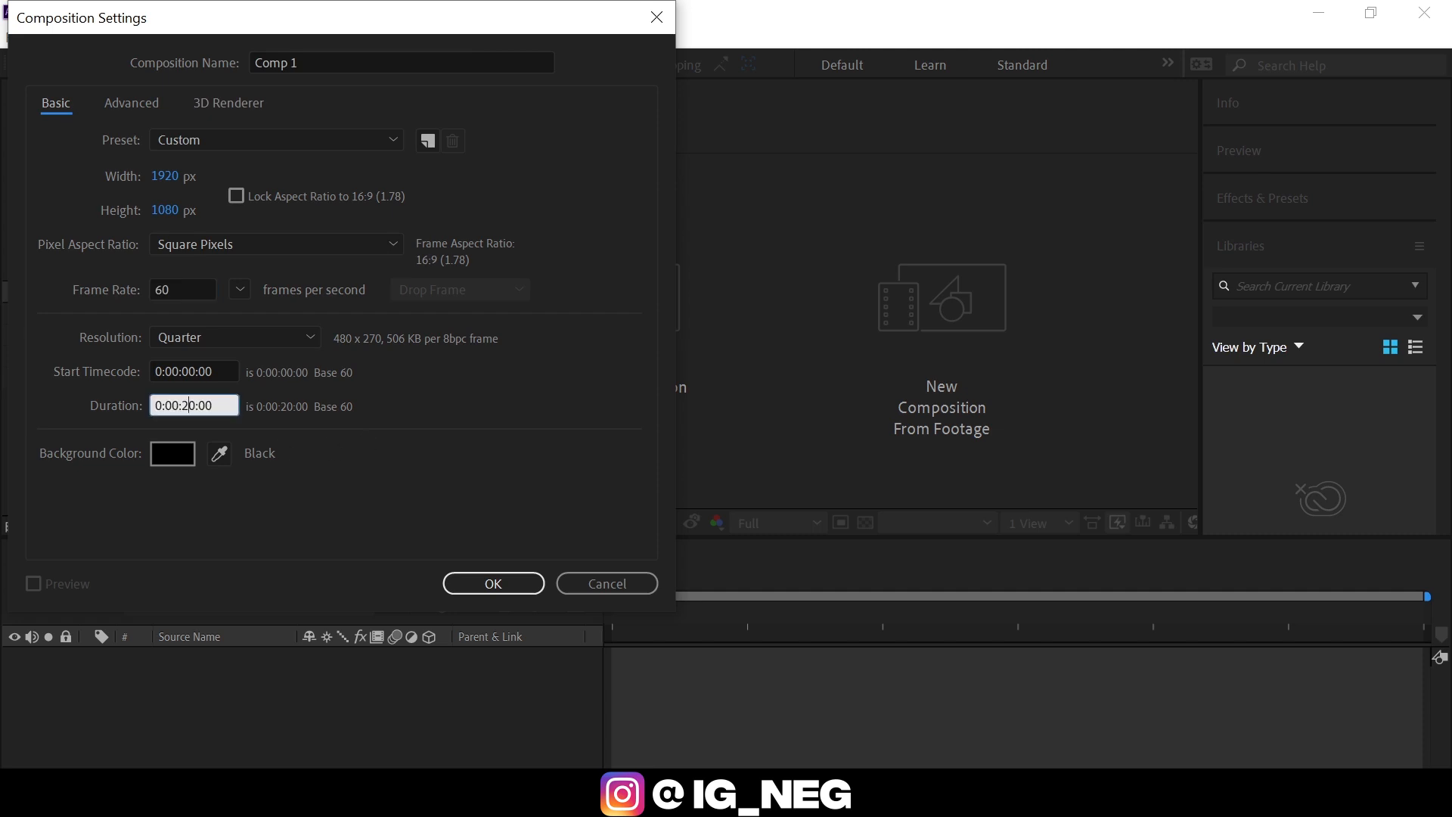
key(Return)
click(31, 479)
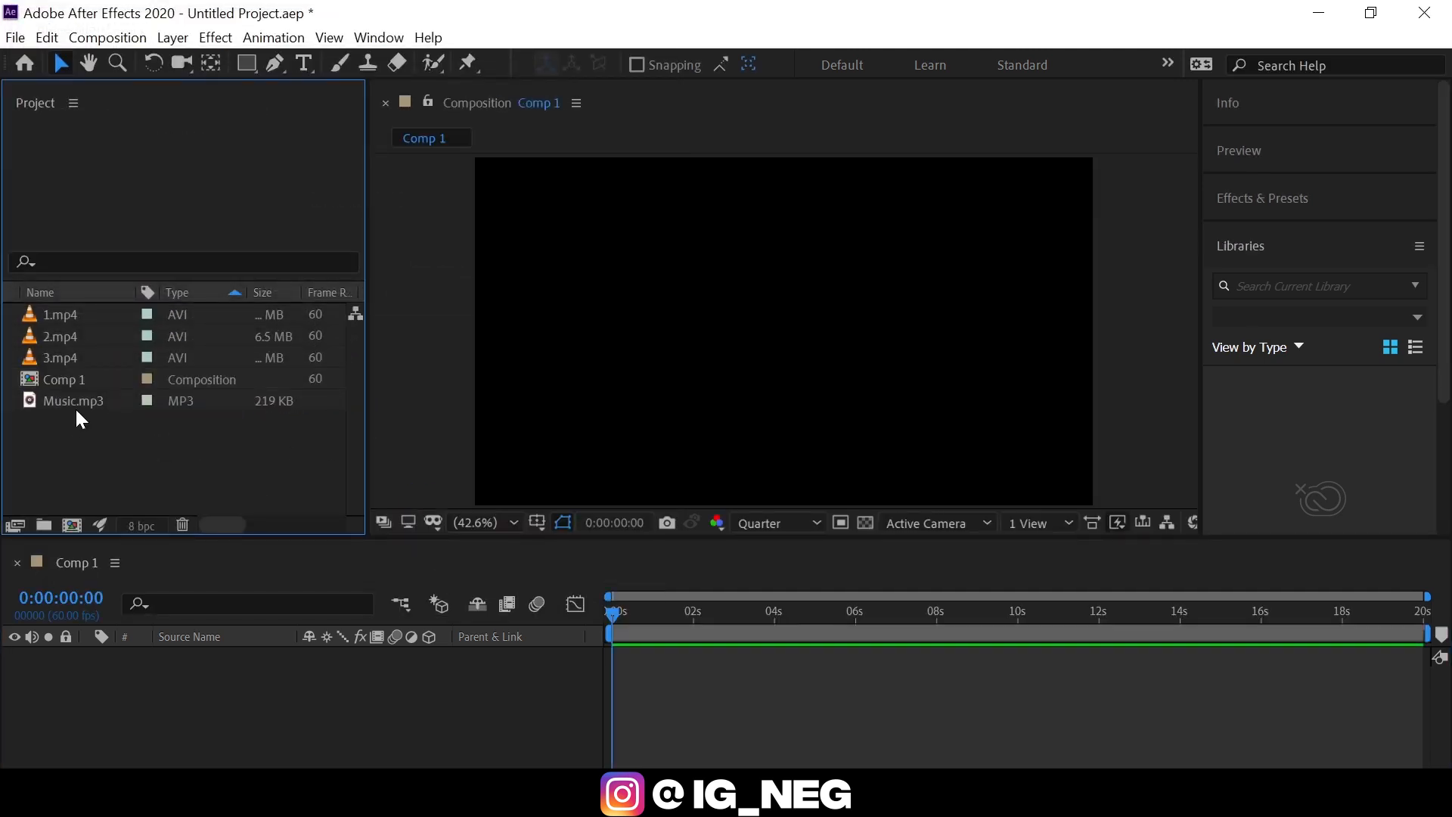
Add Music.mp3 to the composition's timeline and reveal its audio waveform.
drag(86, 398, 182, 681)
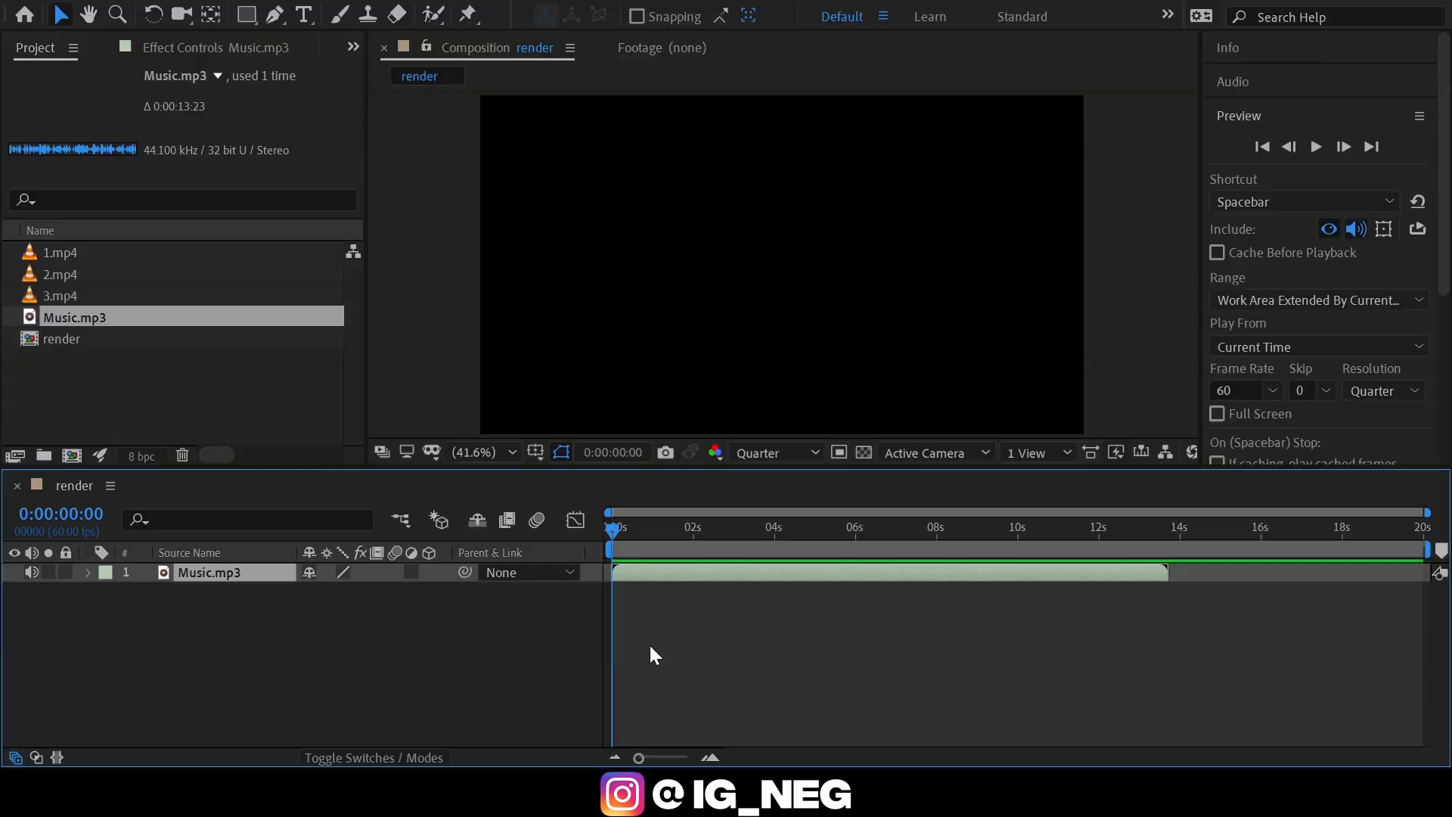
key(l)
key(l)
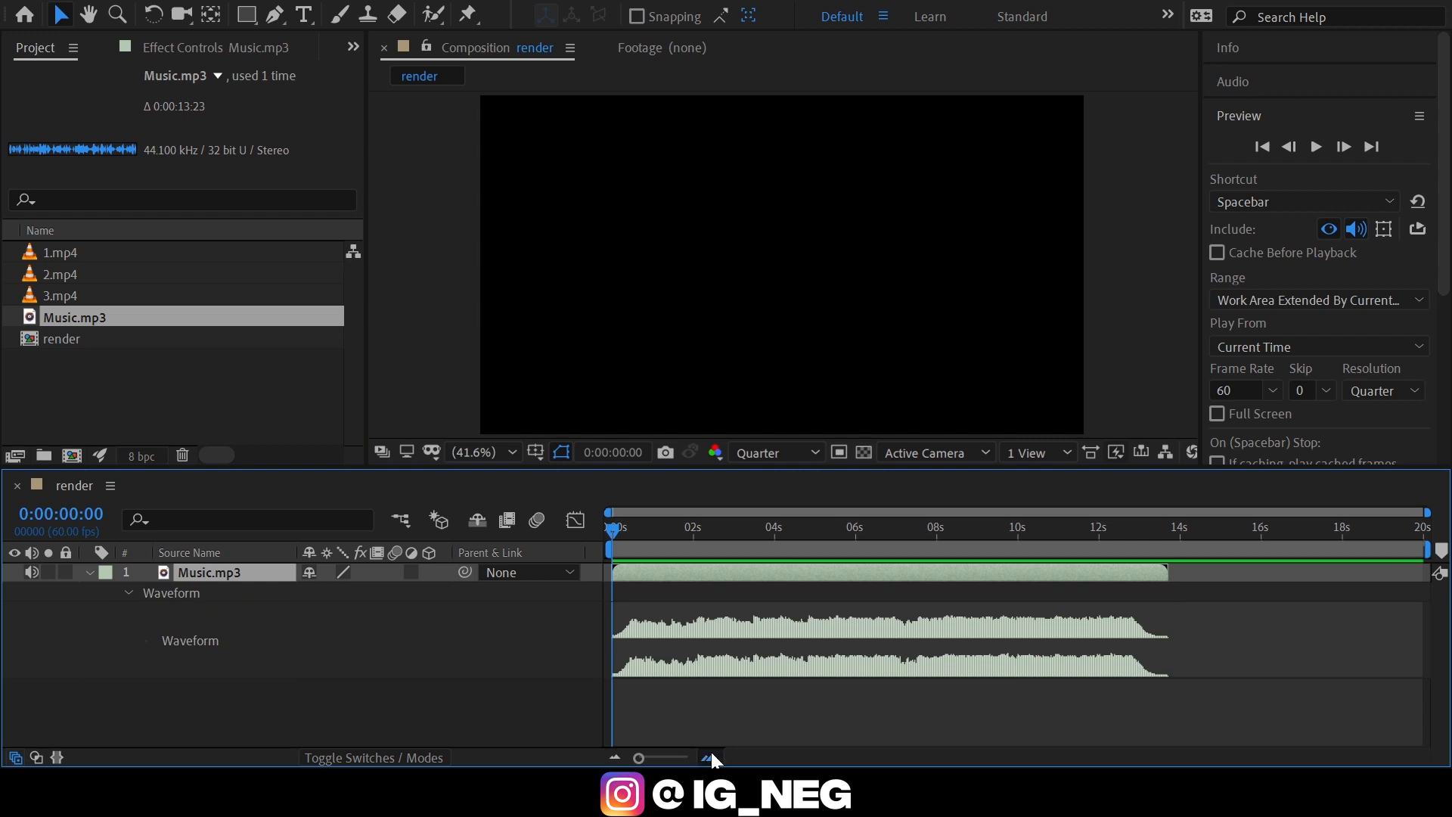
Play through the music and place composition markers 1 to 6 on its beats.
click(711, 753)
key(space)
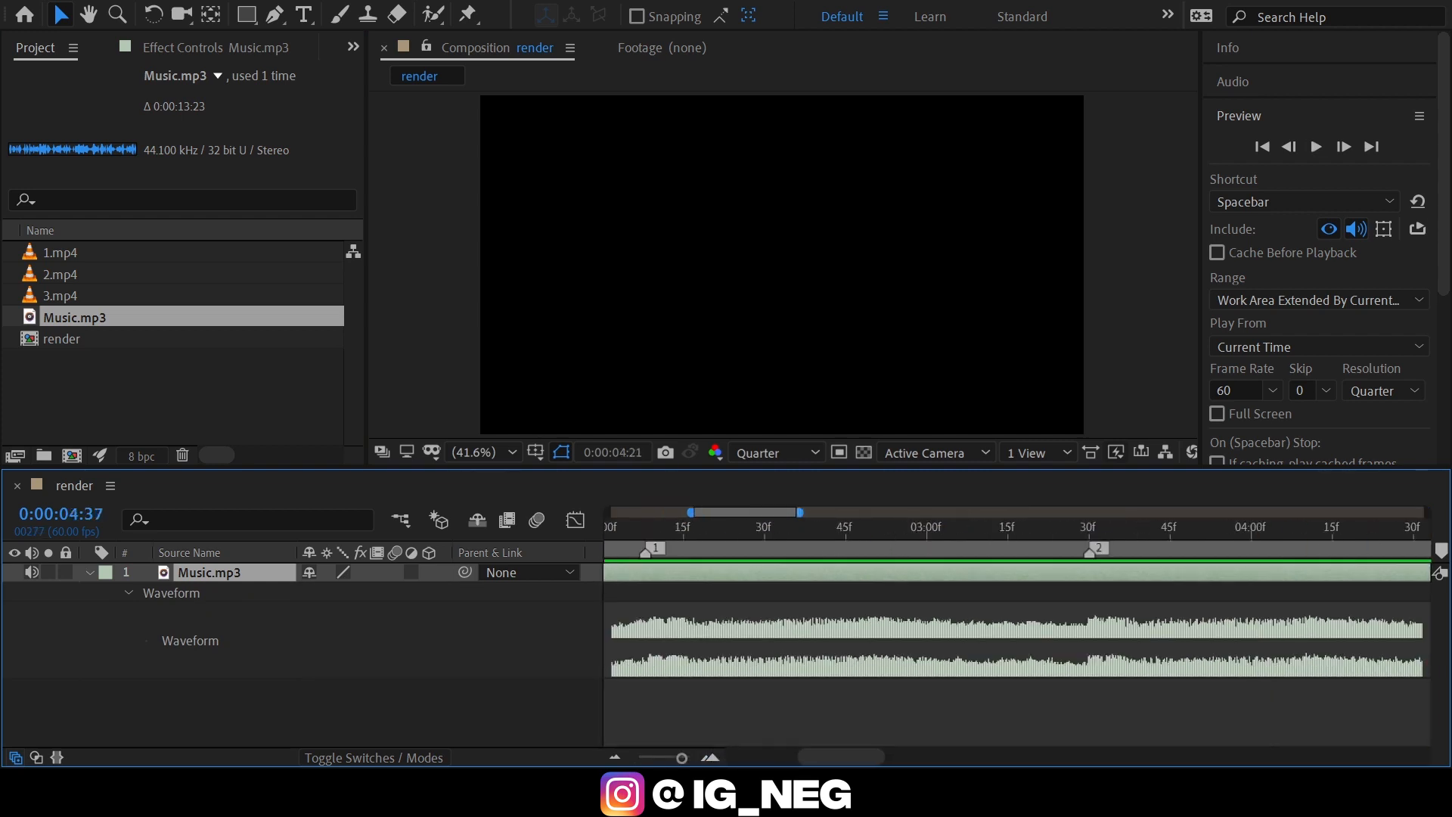
key(shift+3)
key(space)
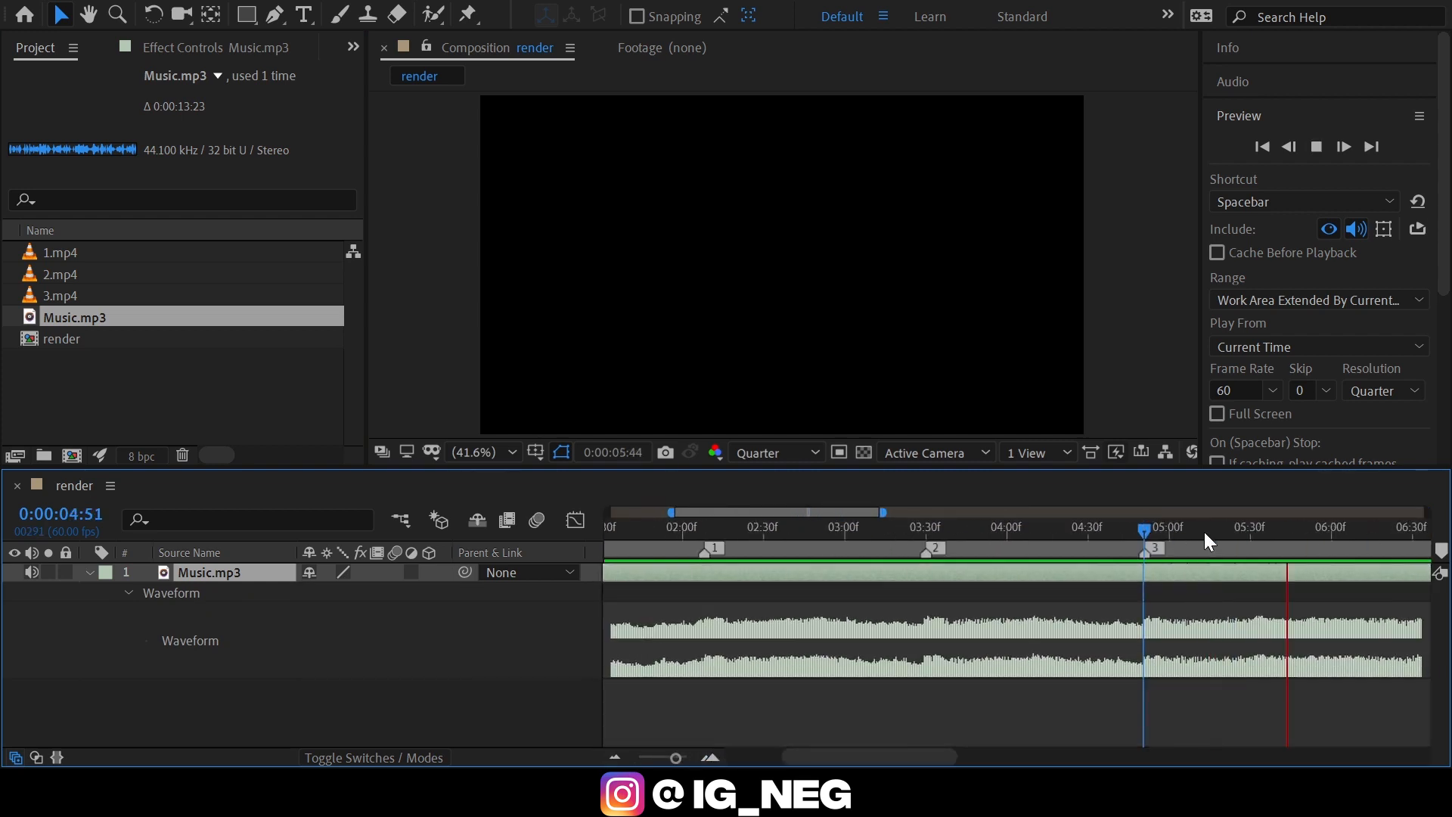
mouse_move(1109, 538)
mouse_down()
mouse_move(915, 548)
mouse_move(1101, 541)
mouse_move(1209, 559)
mouse_move(1095, 538)
mouse_up()
scroll(1101, 541, up, 3)
key(shift+4)
scroll(1101, 543, down, 3)
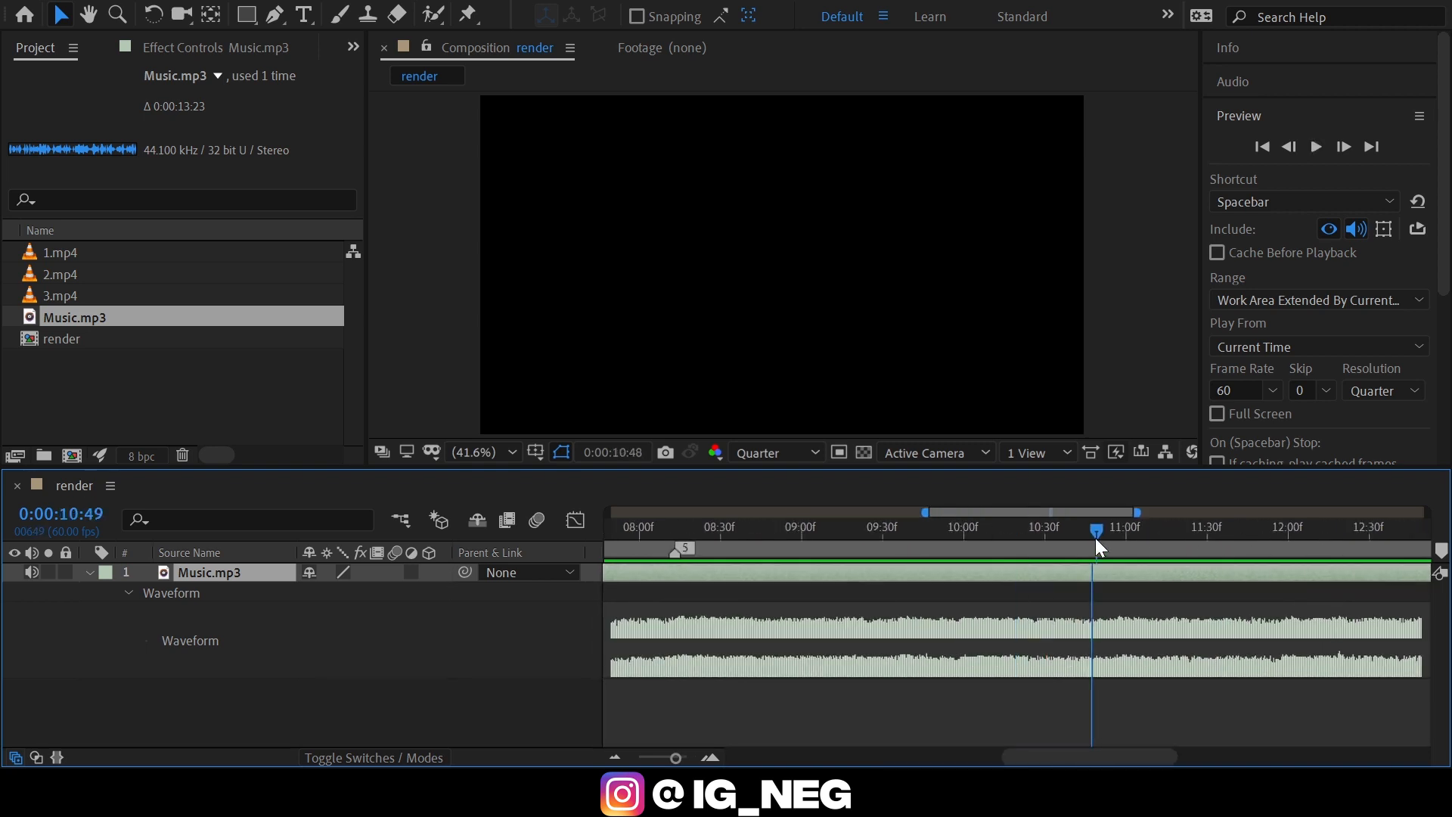
key(shift+5)
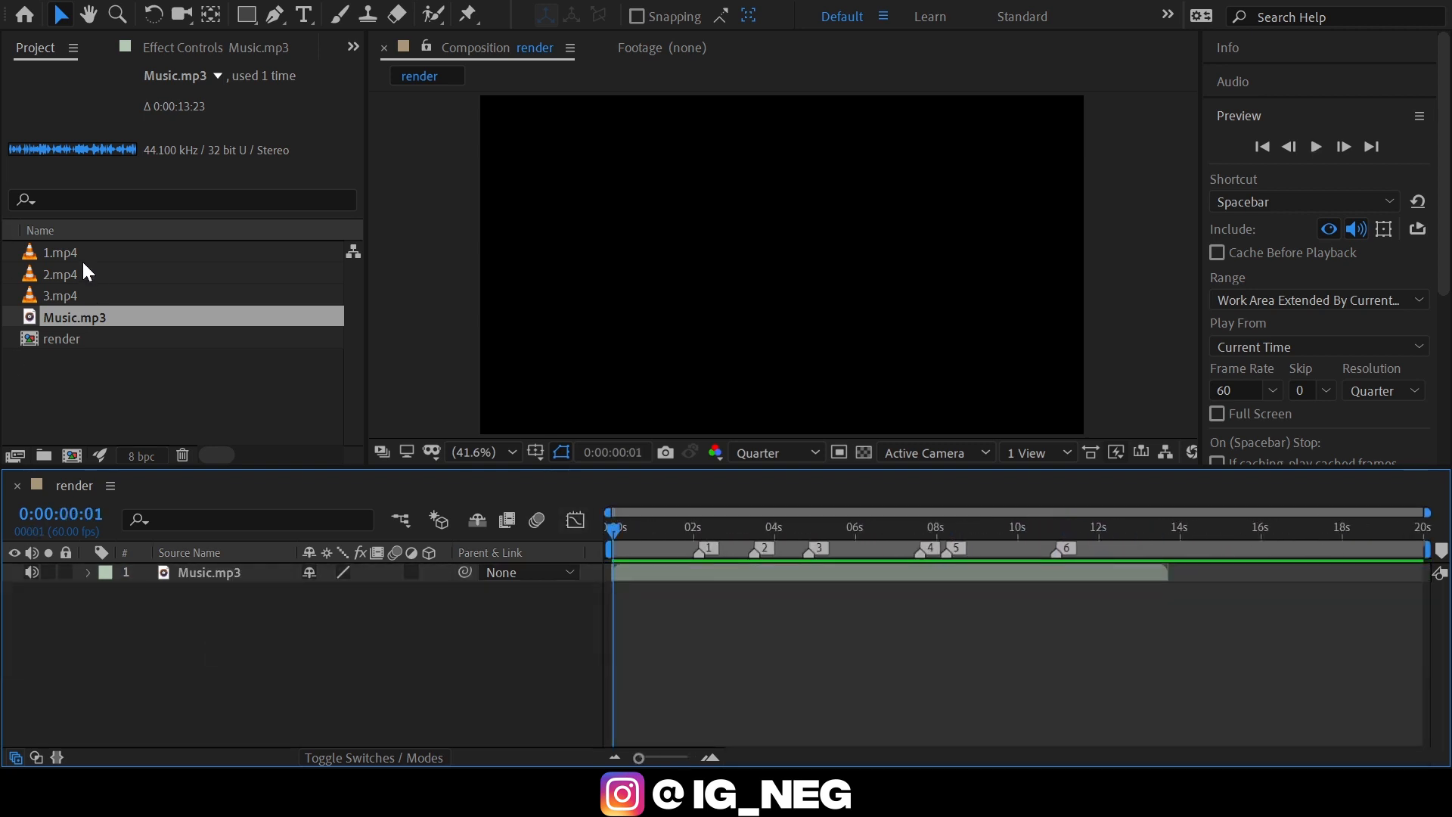
Add the 1.mp4 clip to the timeline as a layer above Music.mp3, starting at the beginning.
drag(81, 260, 215, 564)
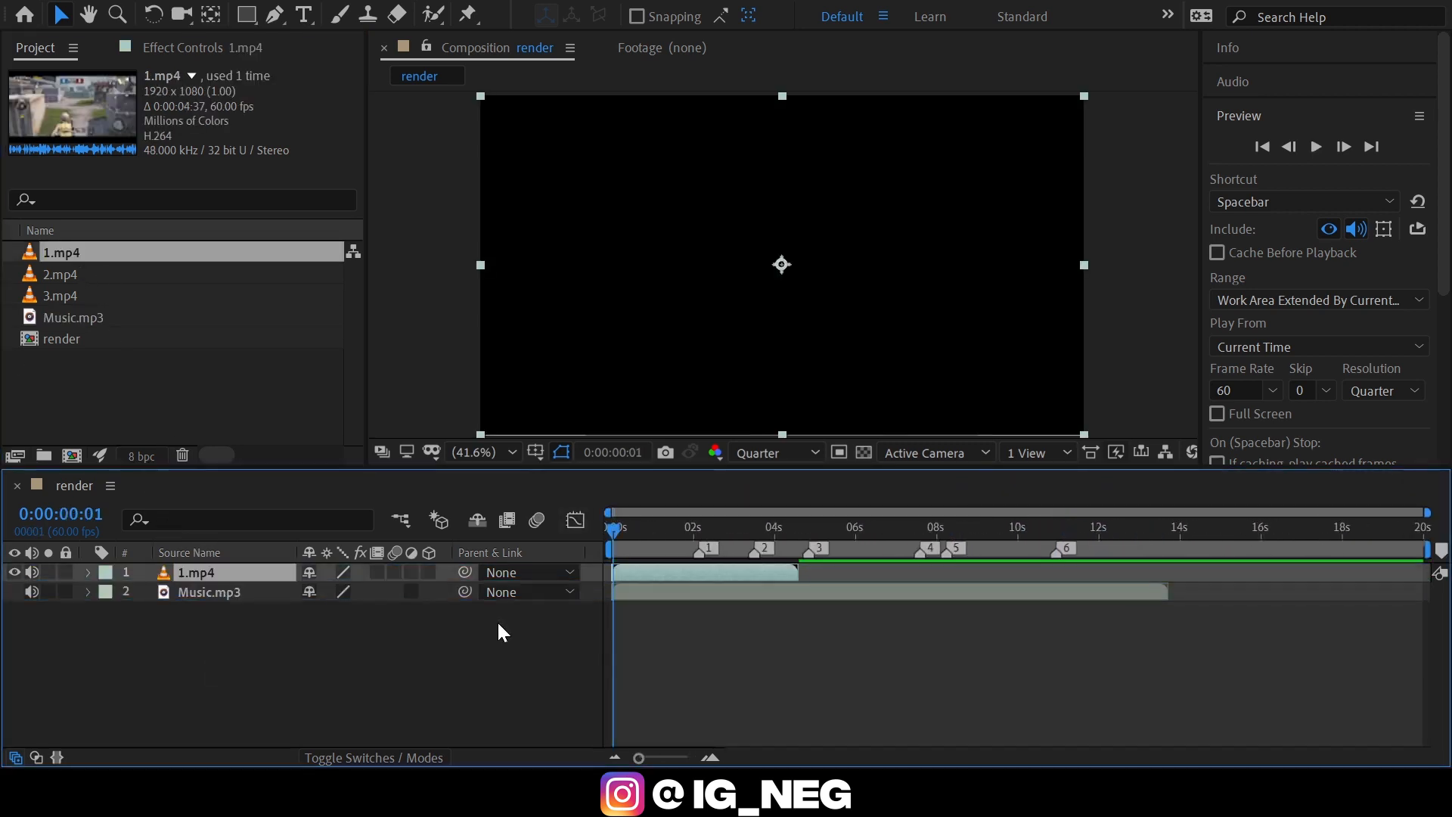
click(715, 758)
click(783, 685)
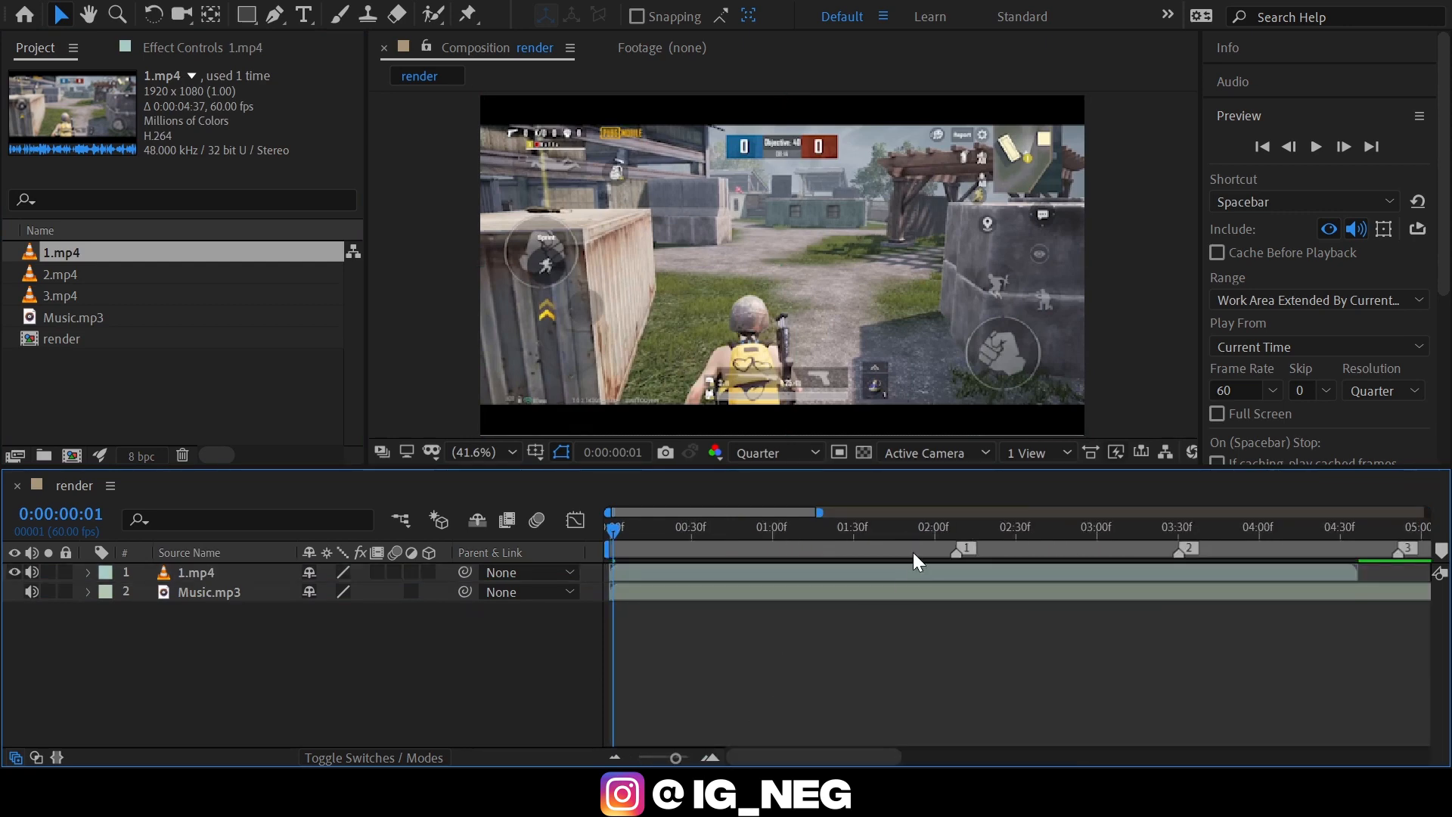
Find the moment just before the kill in 1.mp4 and trim the layer's start to 0:00:01:14.
drag(927, 524, 804, 574)
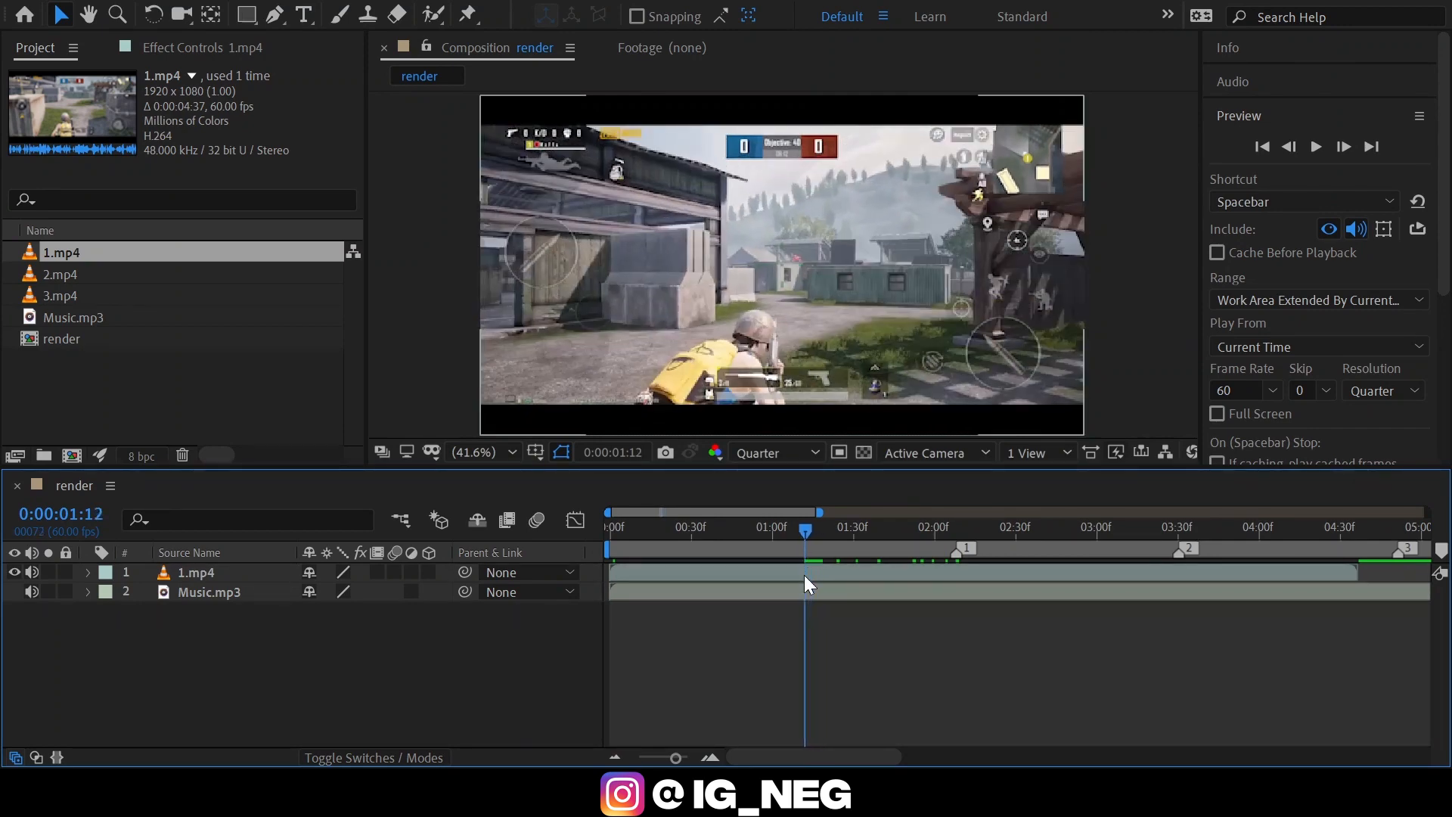
key(Page_Down)
key(Page_Down)
click(807, 574)
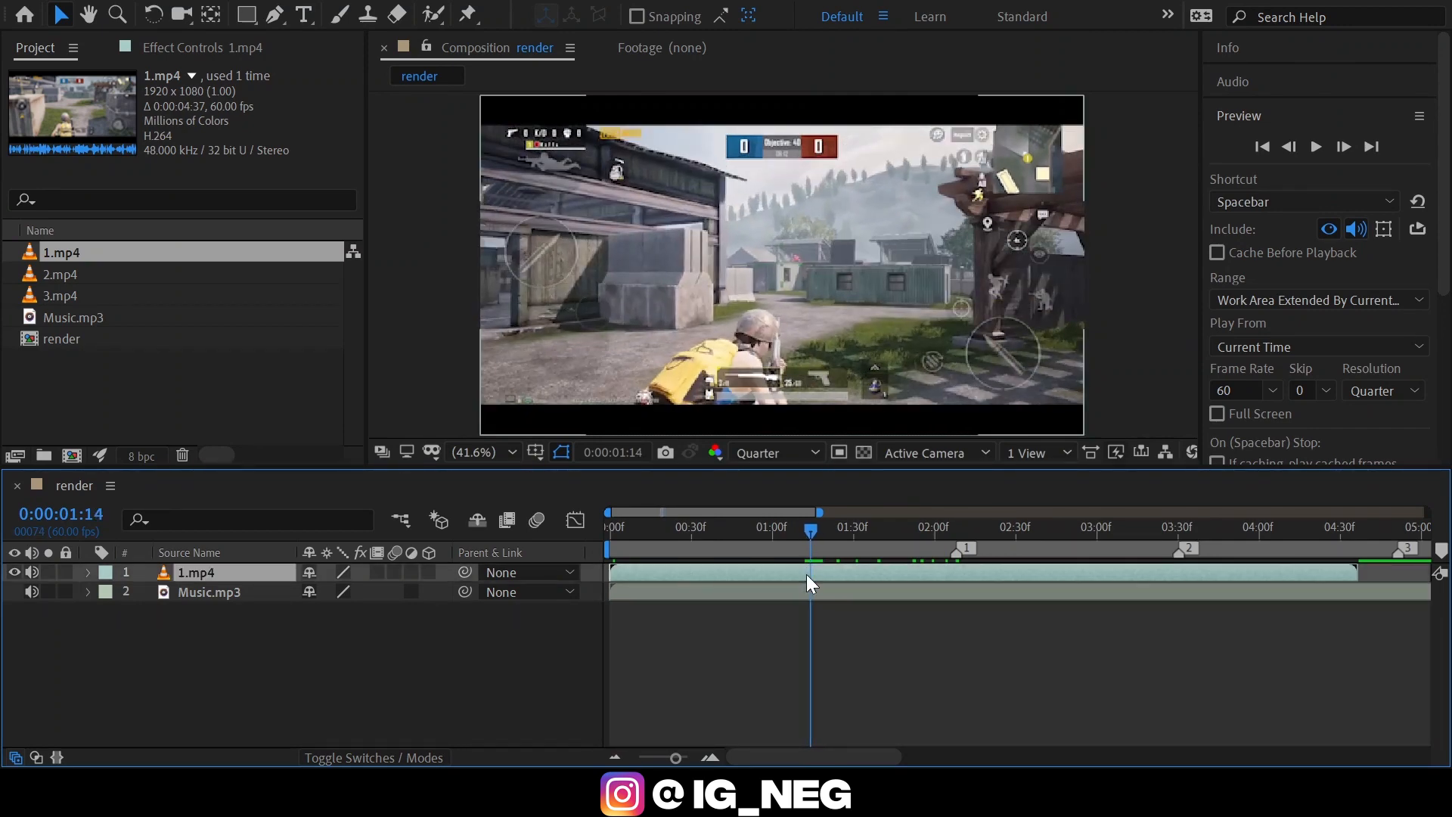
key(alt+bracketleft)
Add marker 7 at 0:00:00:58 and move the trimmed 1.mp4 layer so it starts there.
key(k)
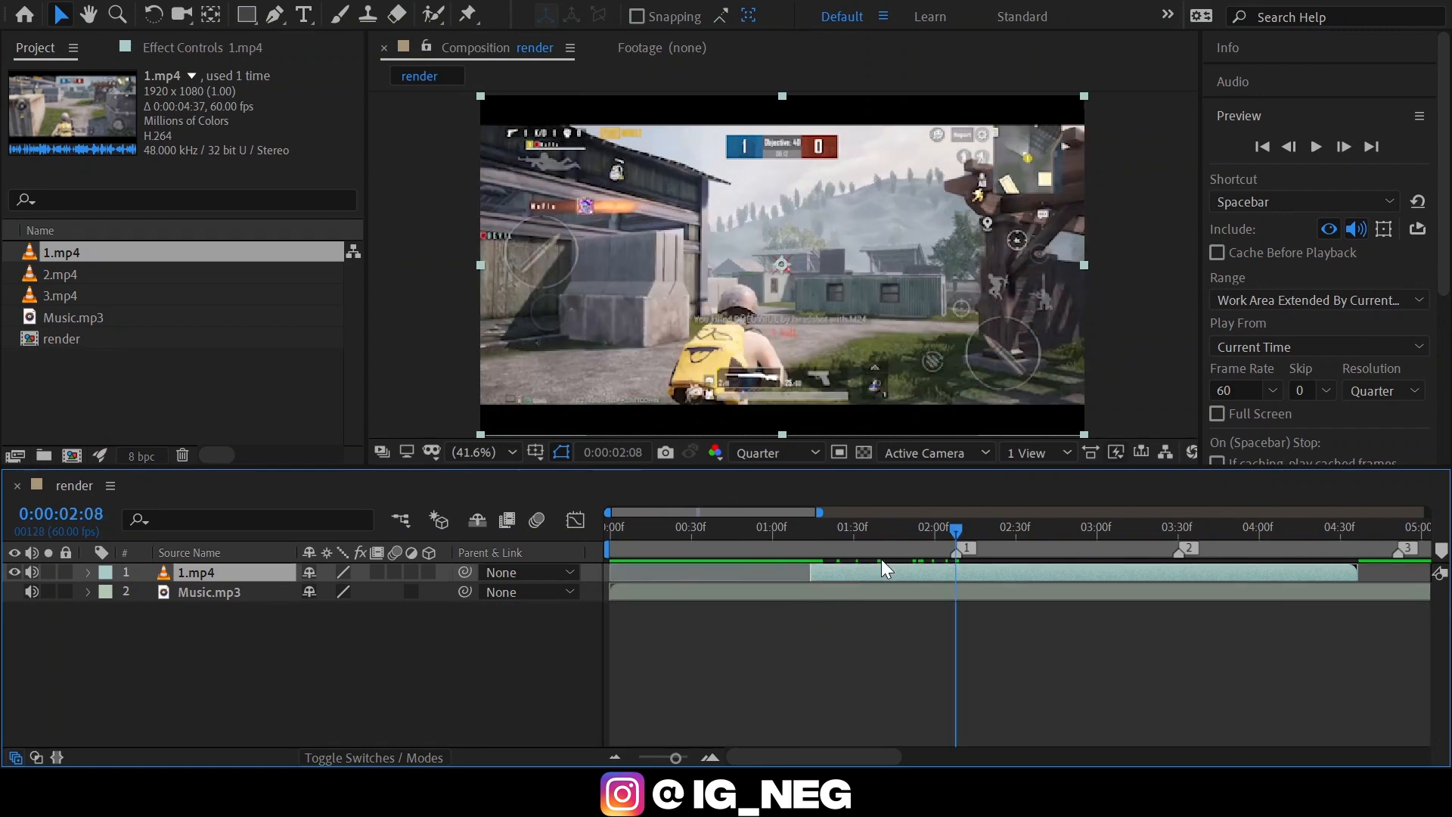
key(bracketleft)
mouse_move(898, 535)
mouse_down()
mouse_move(735, 539)
mouse_move(769, 540)
mouse_up()
key(F2)
key(space)
key(KP_Multiply)
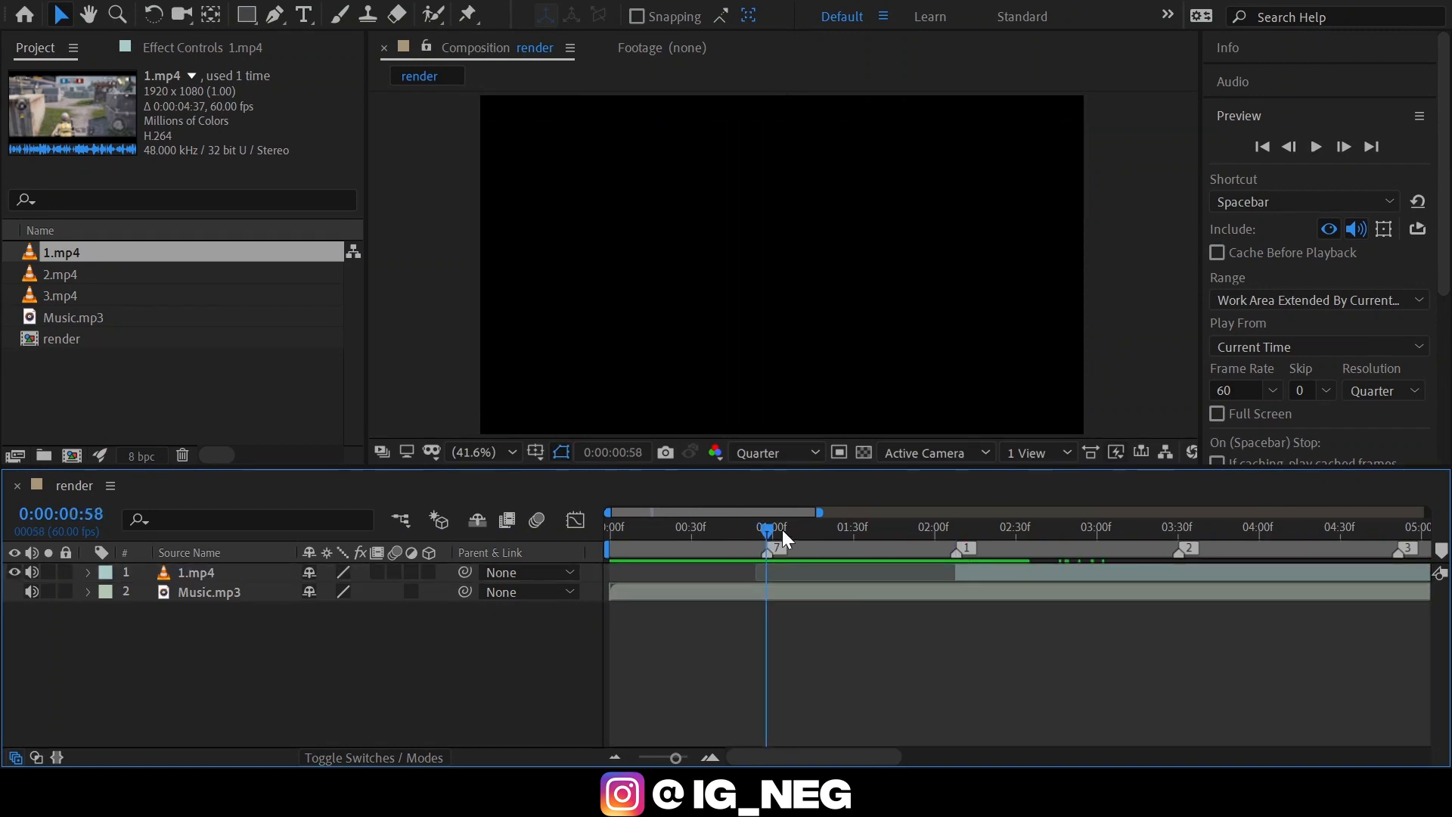
click(794, 572)
key(bracketleft)
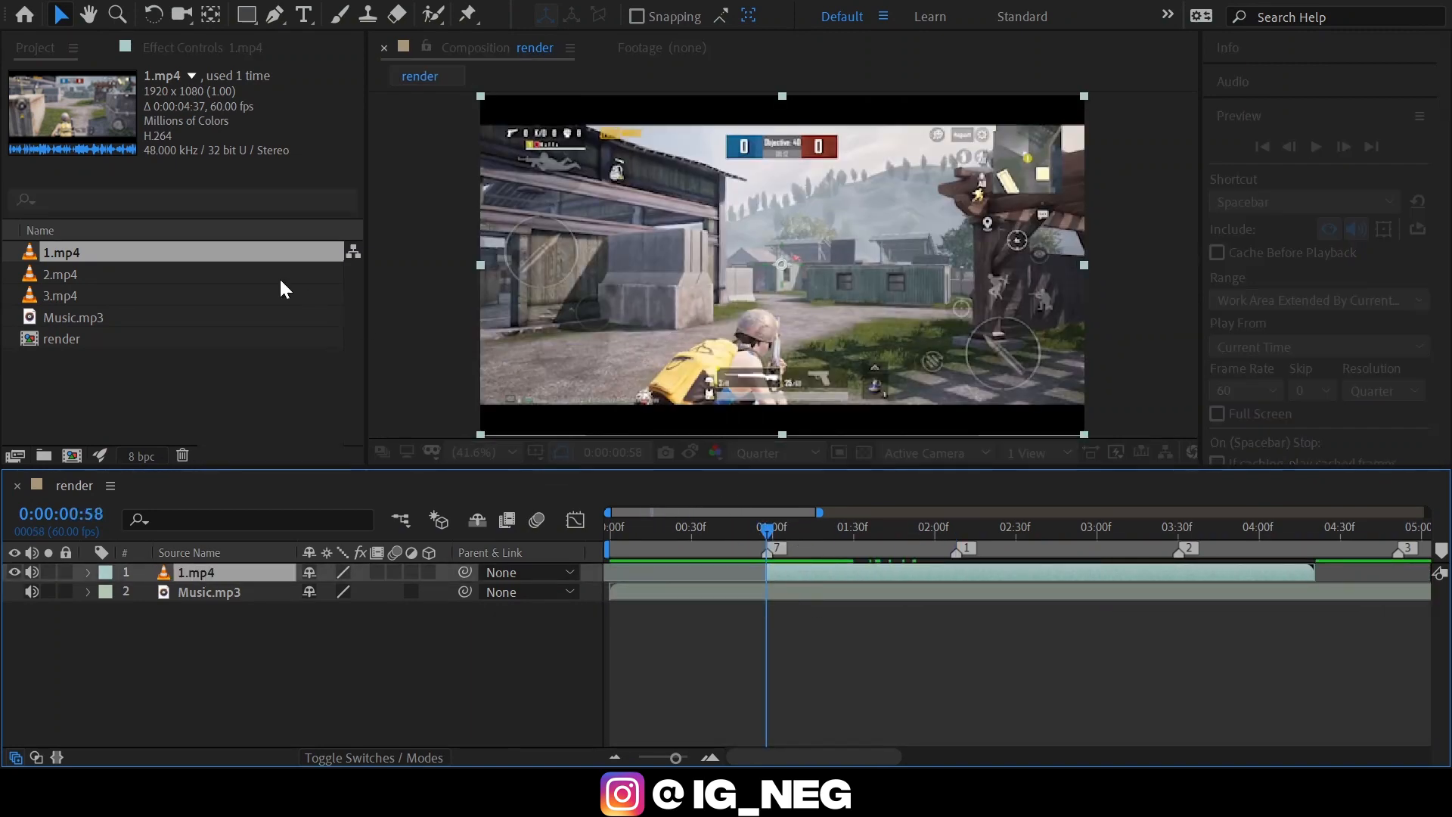
Pre-compose the 1.mp4 layer as 001 and preview the result.
key(ctrl+shift+c)
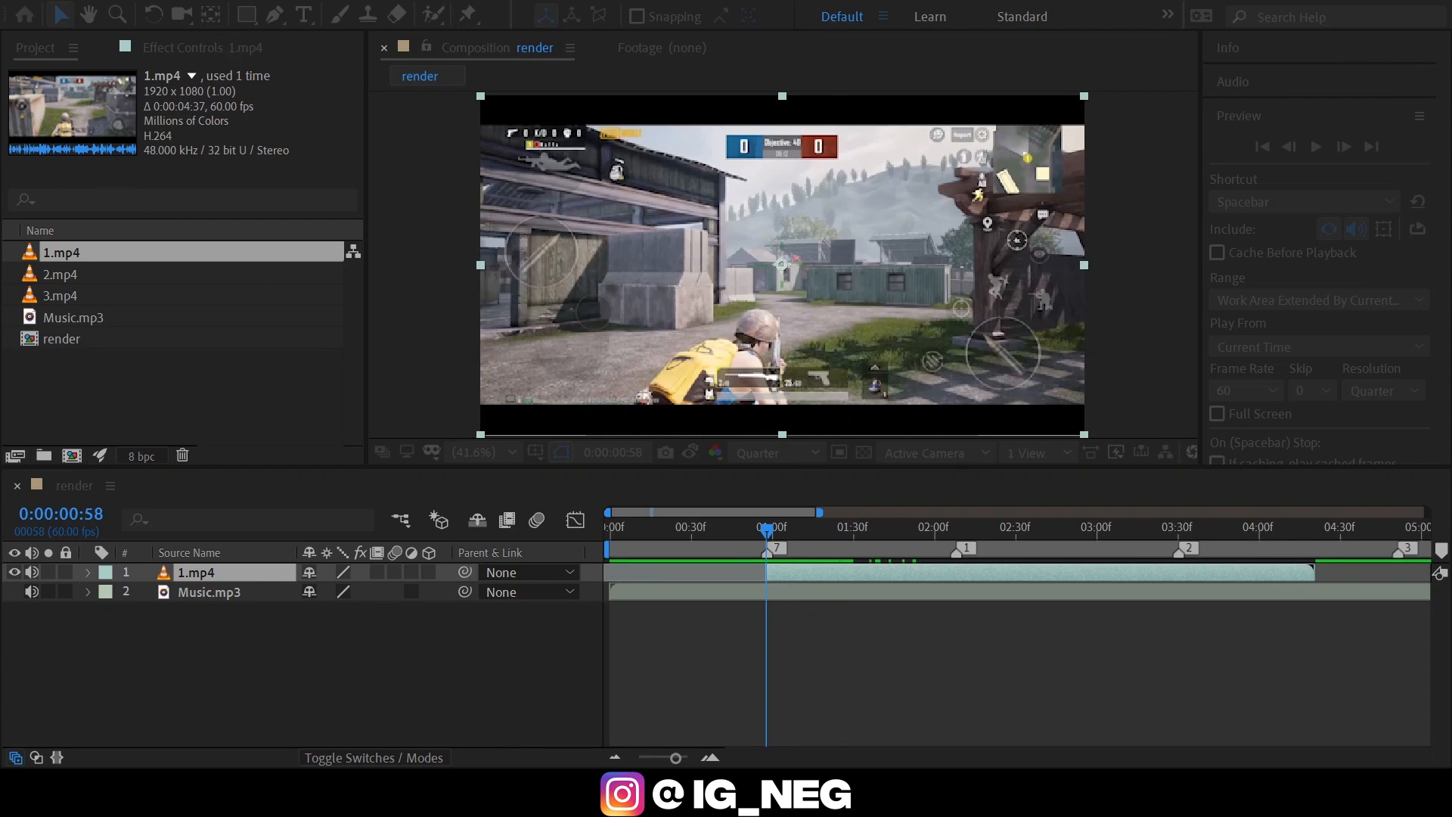
key(Return)
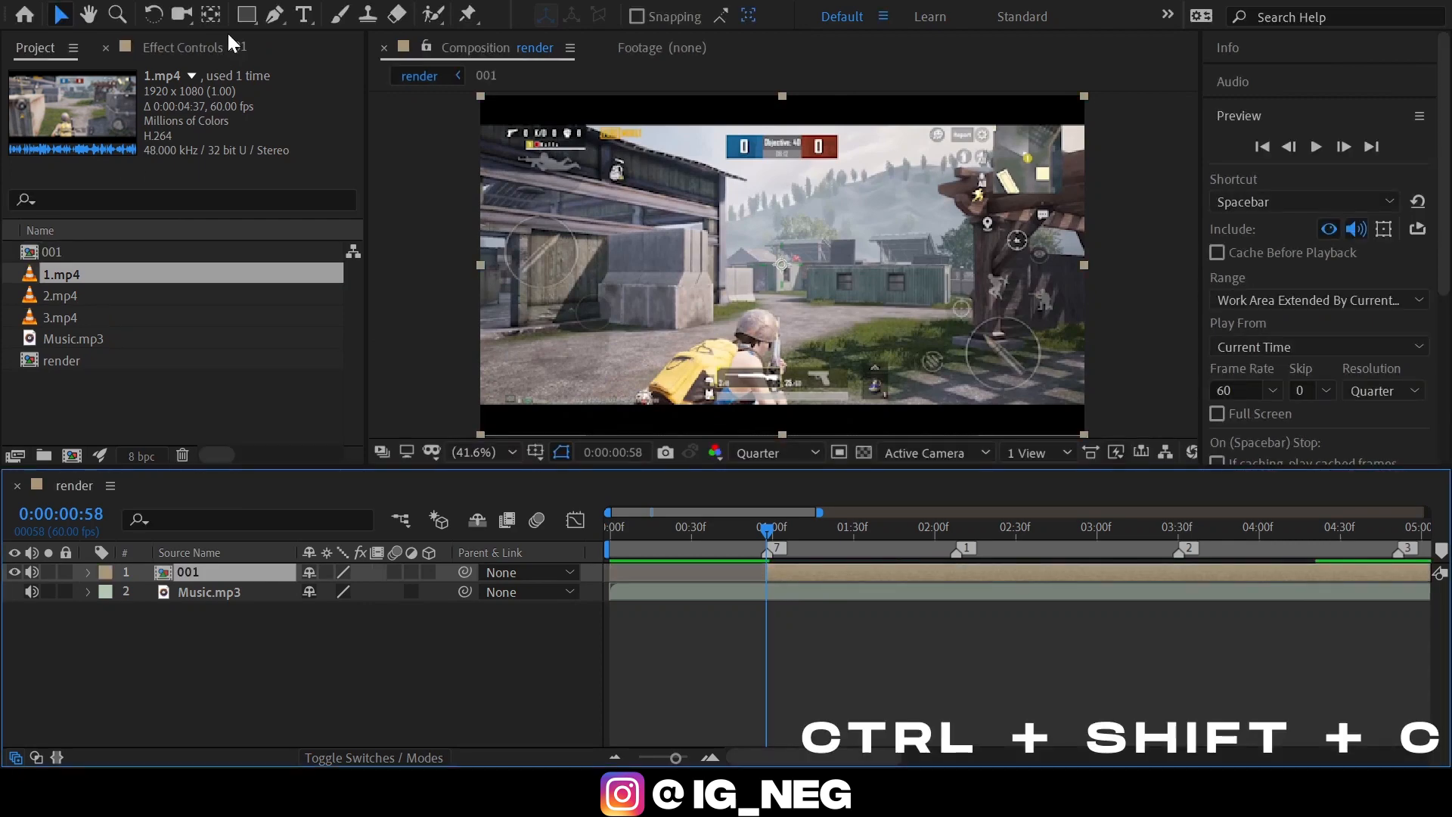
key(space)
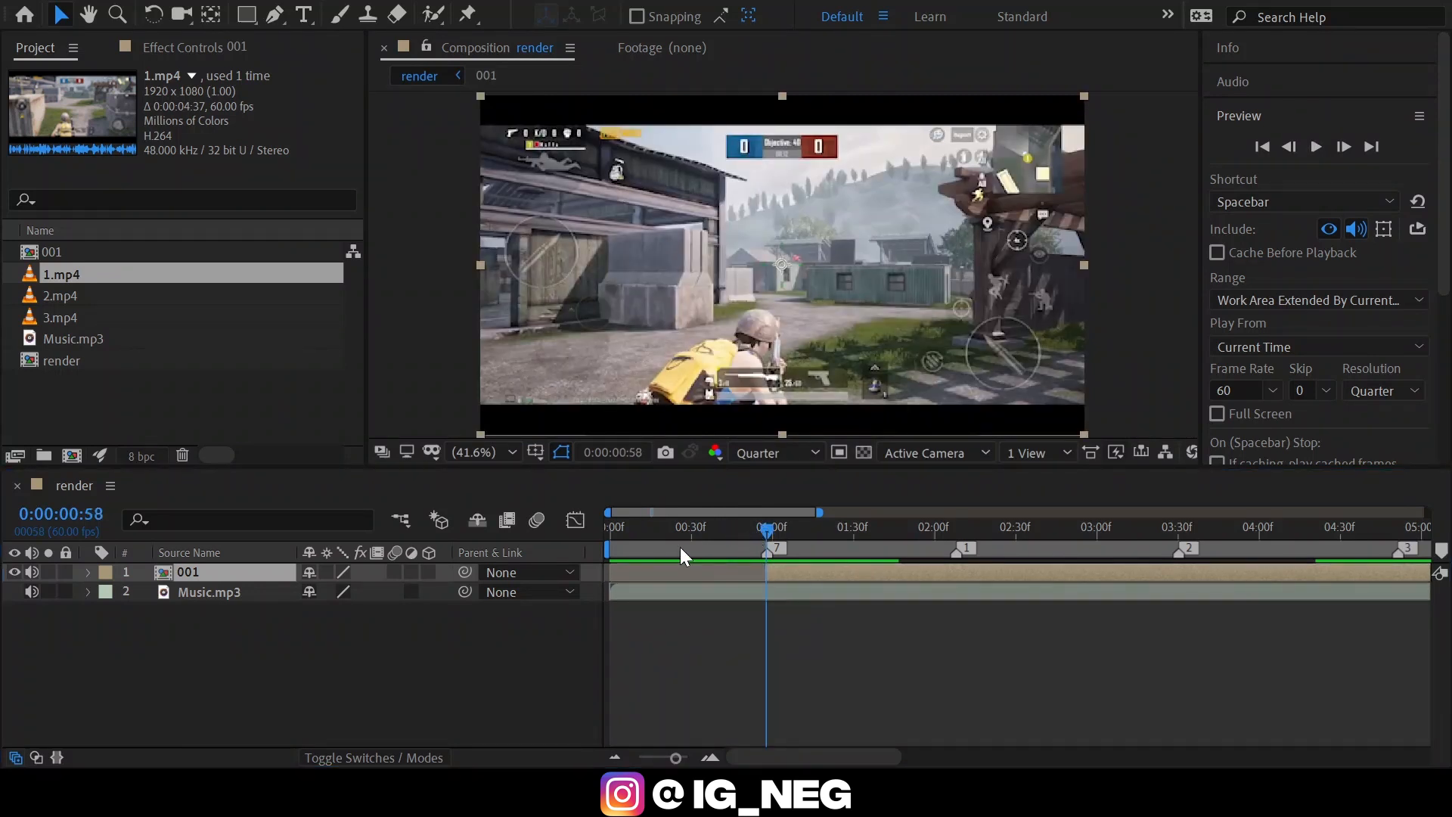
Search the effects for "twixt" and apply Twixtor Pro to the 001 layer.
click(1270, 117)
click(1271, 149)
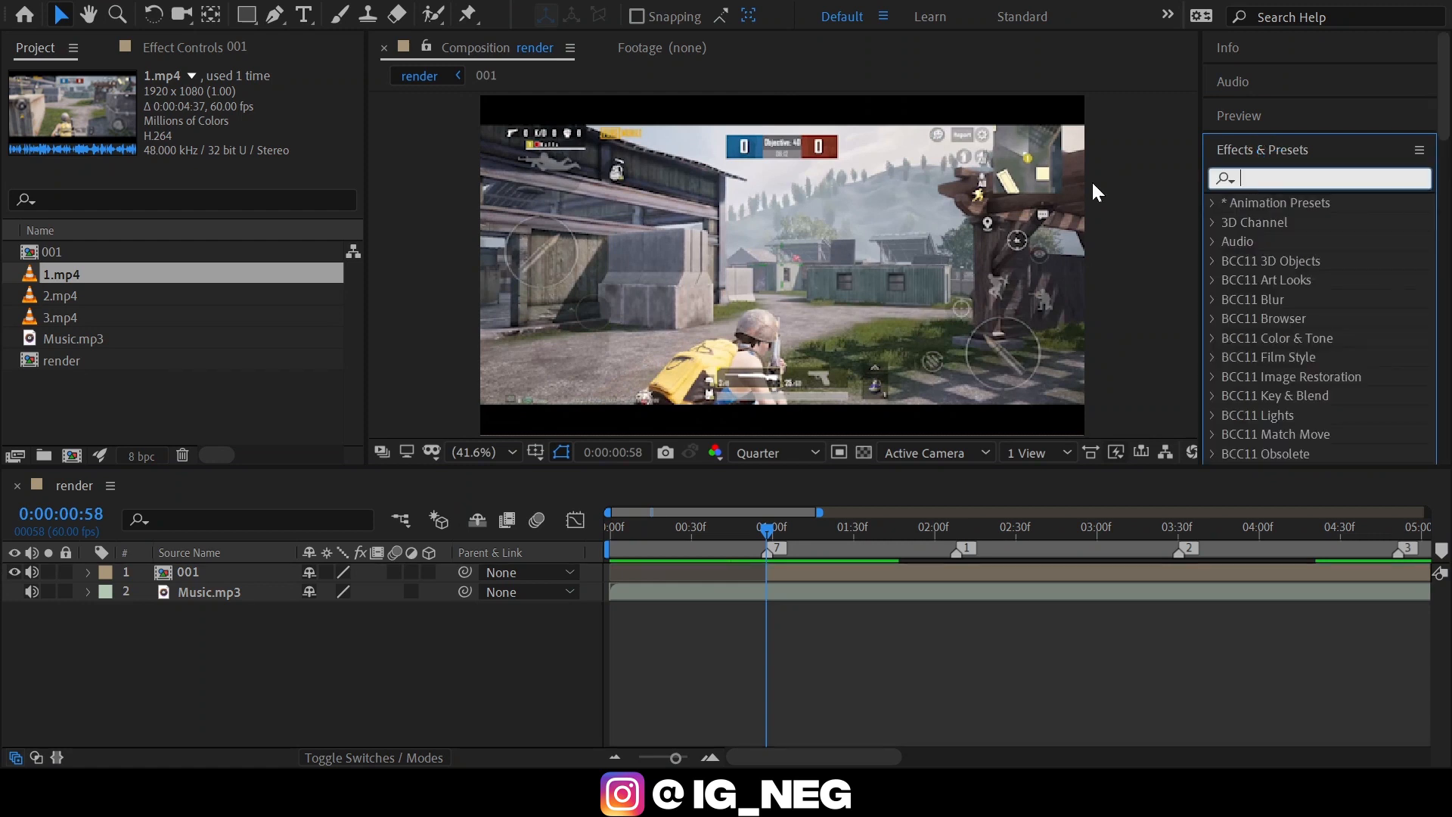
text(twixt)
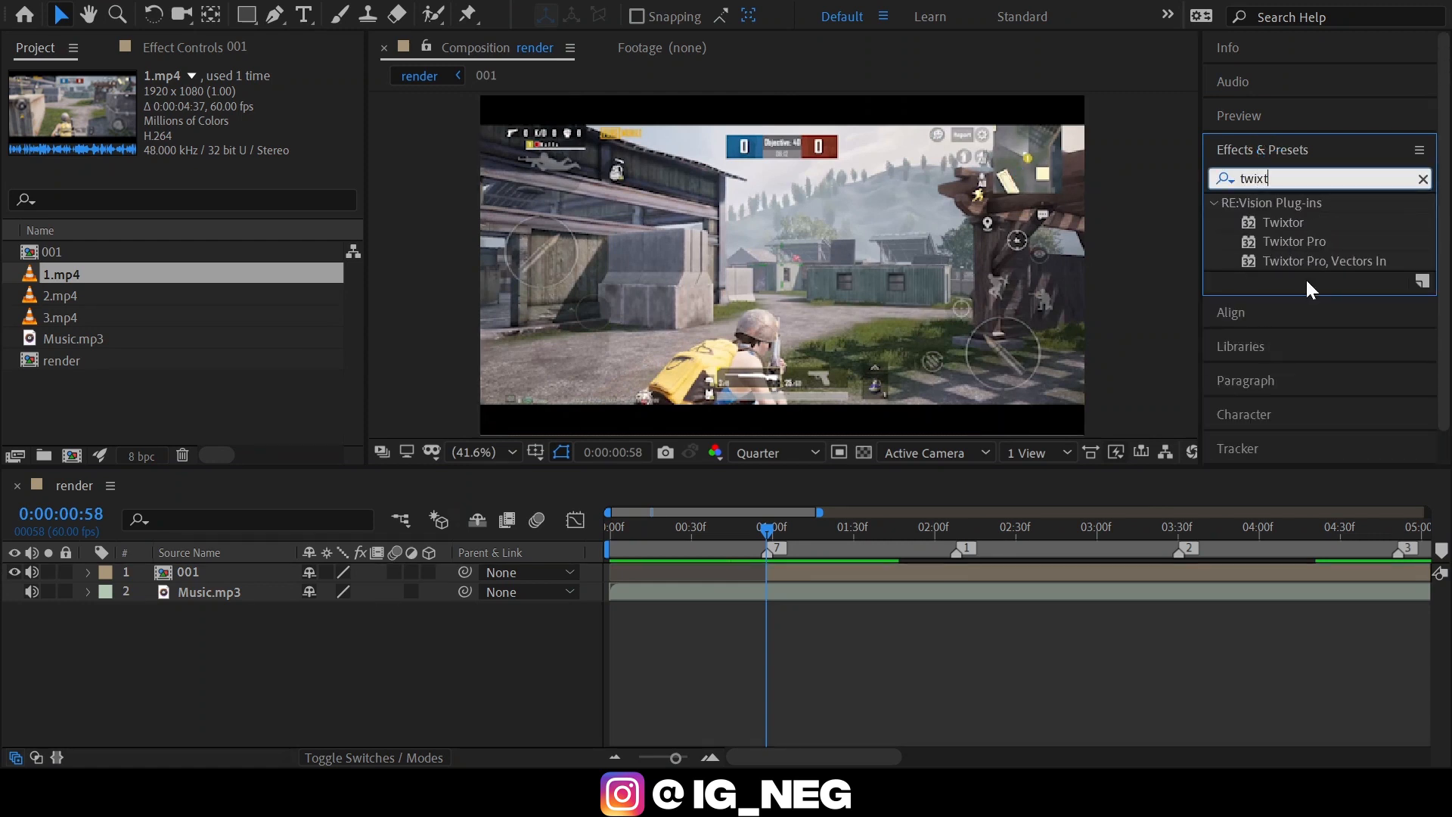
drag(1295, 241, 810, 575)
In Twixtor Pro, disable In FPS is Out FPS; set Input Frame Rate 50, Contrast/Edge Enhance prep, Motion Weighted Blend interpolation and Inverse w/ Smart Blend warping.
click(206, 288)
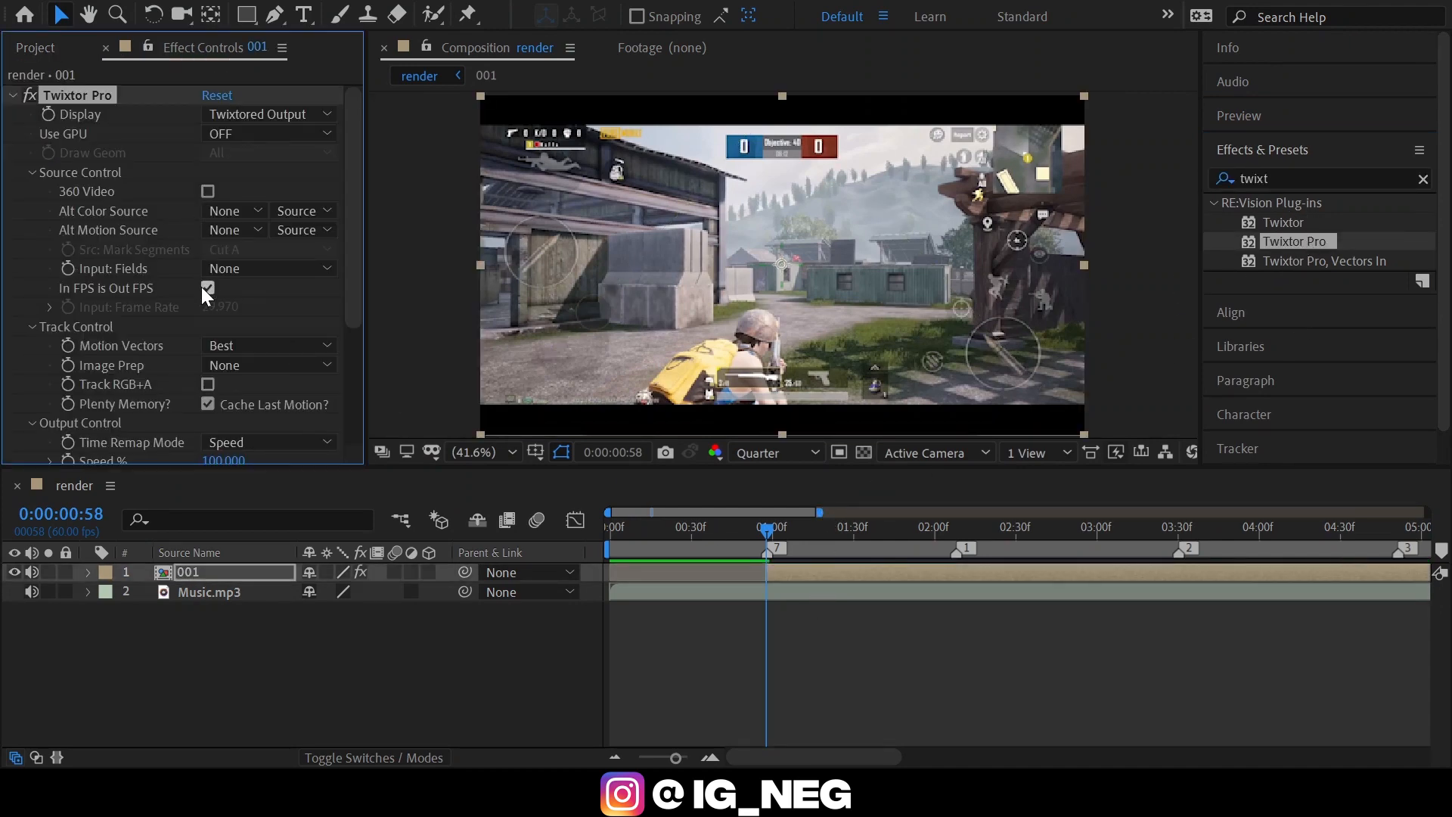
click(220, 307)
text(50)
key(Return)
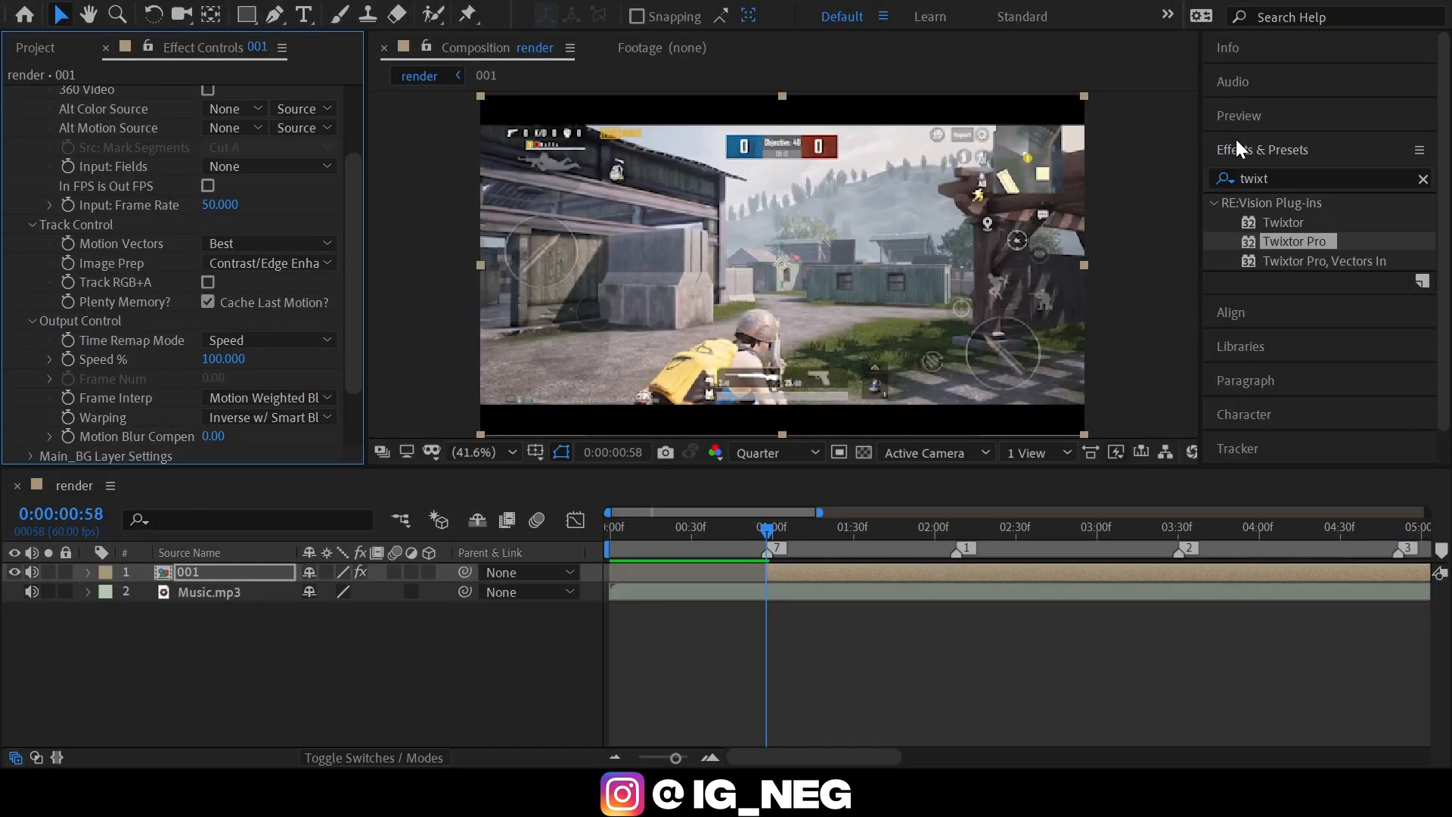
Set a Speed % keyframe of 100 at 0:00:00:56, two frames before the 001 layer starts.
click(1242, 127)
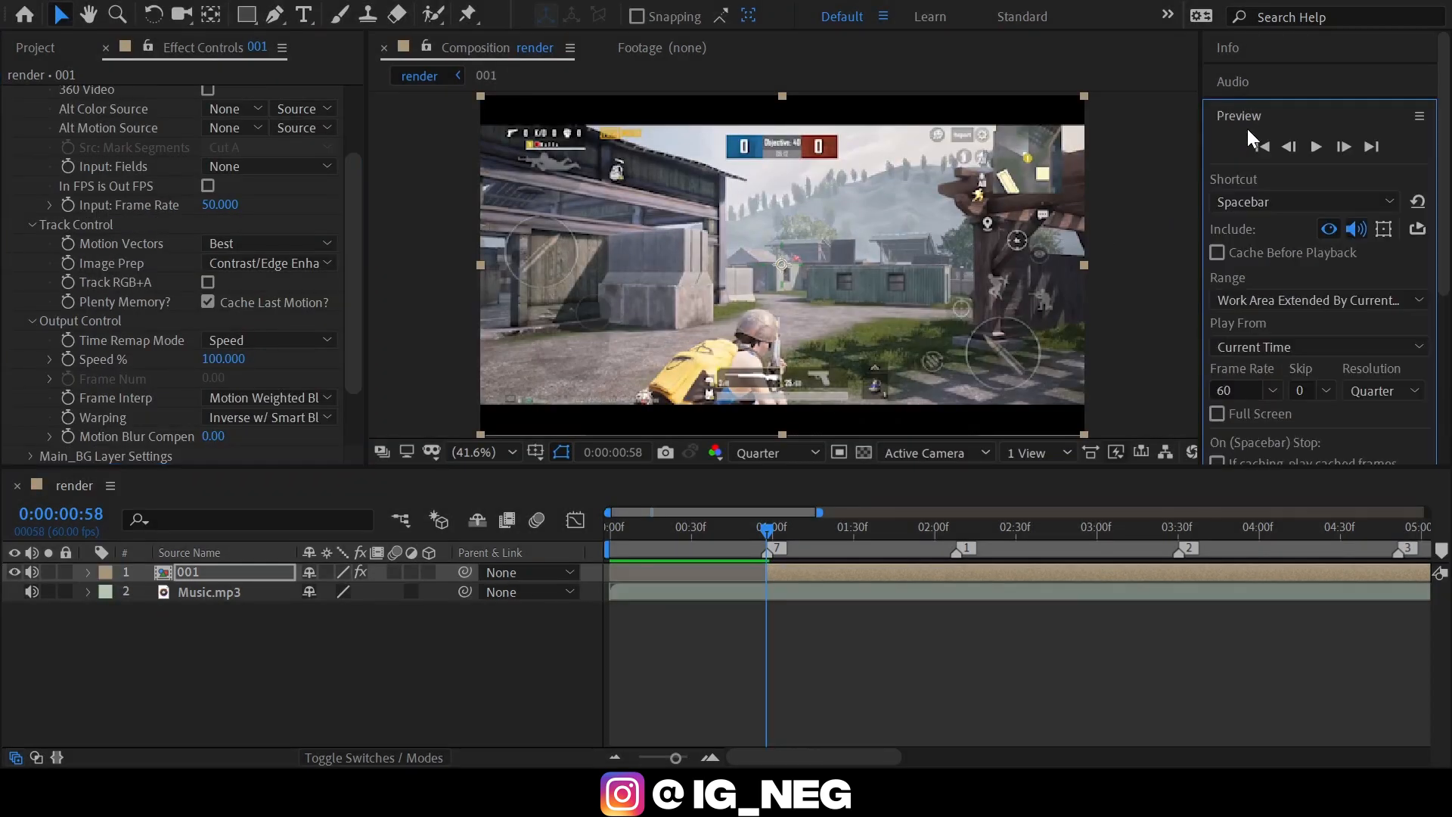
click(1283, 146)
click(1287, 146)
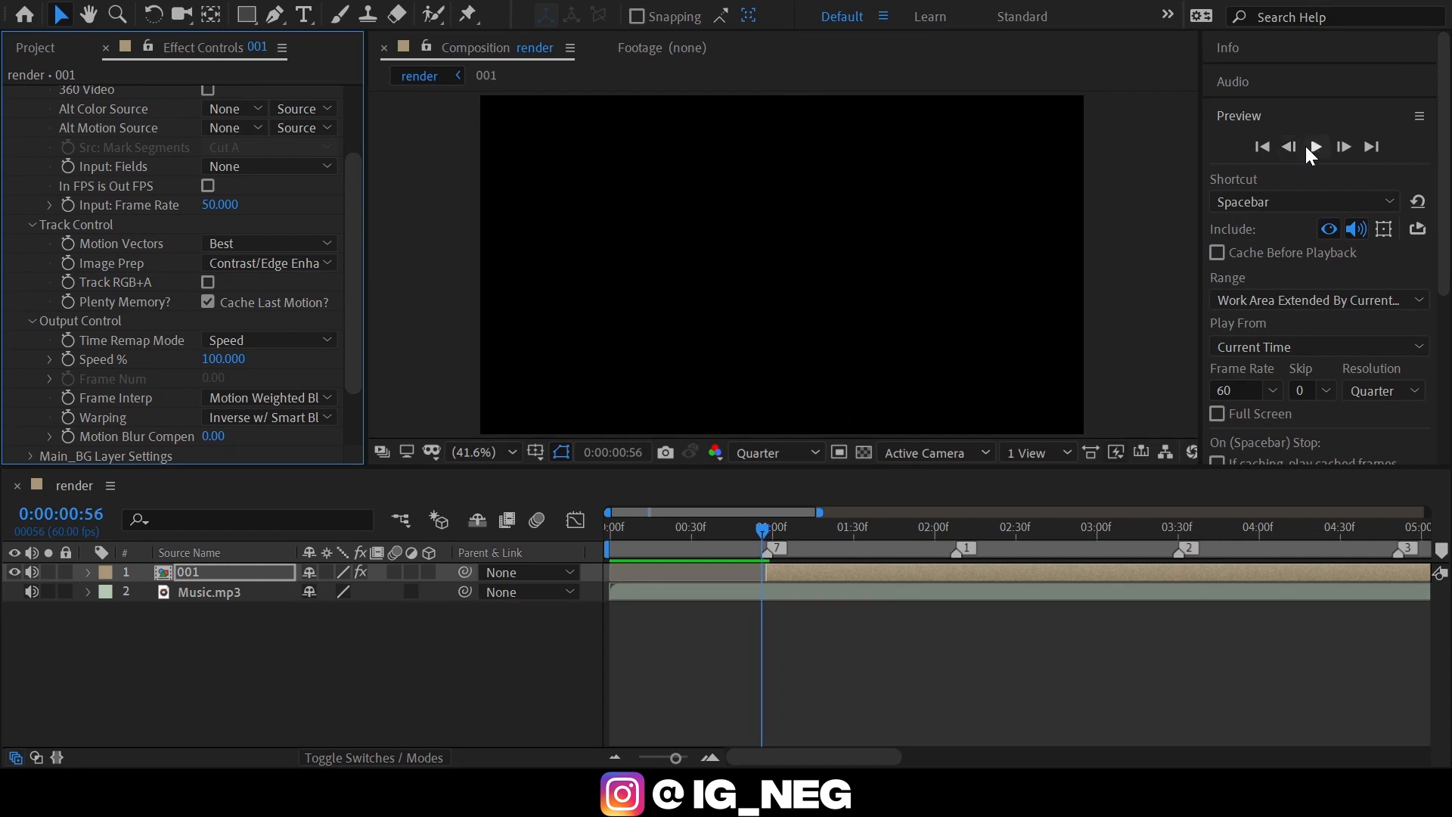
click(1338, 153)
click(1337, 152)
click(1288, 148)
click(1288, 148)
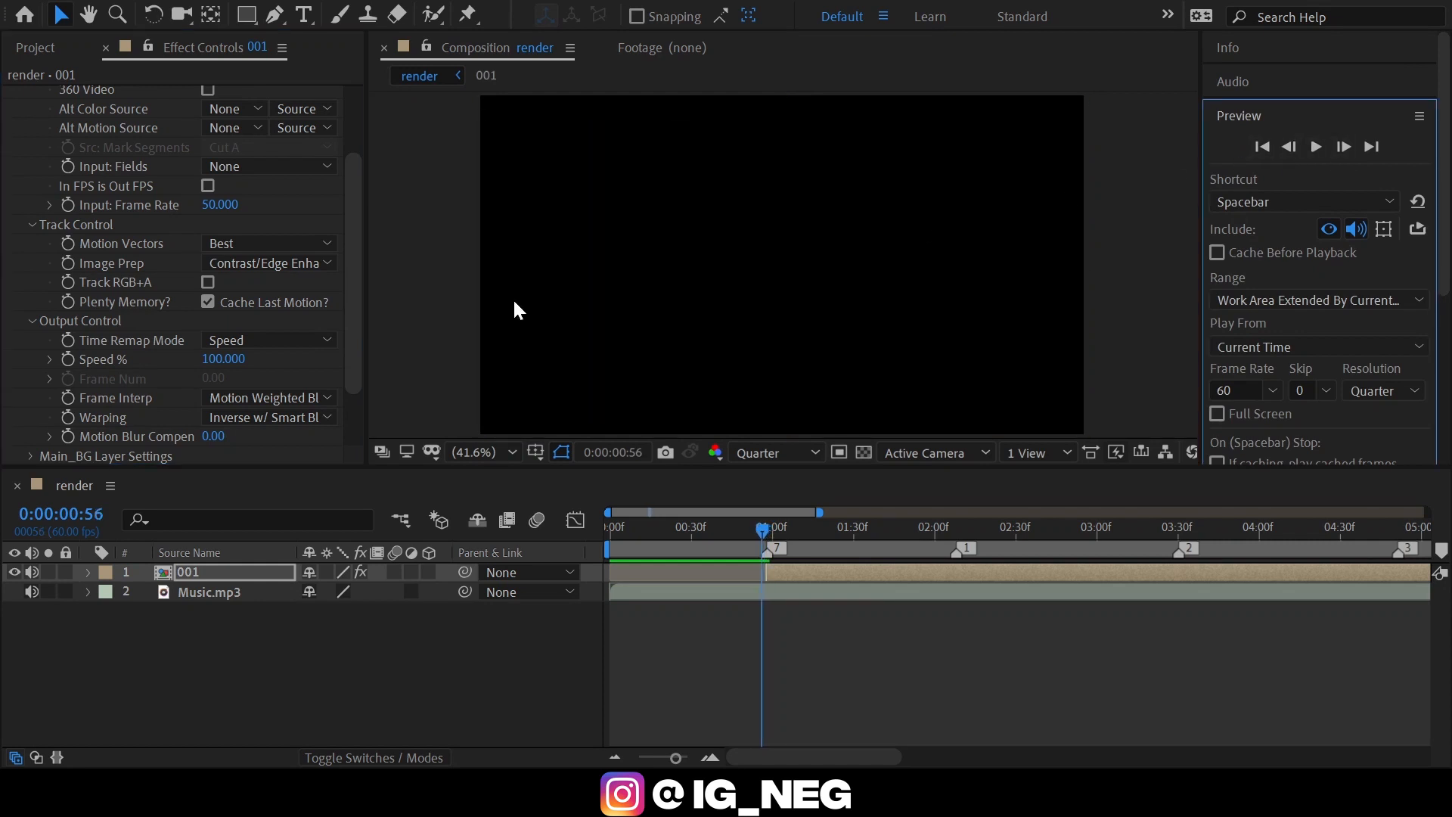
click(68, 360)
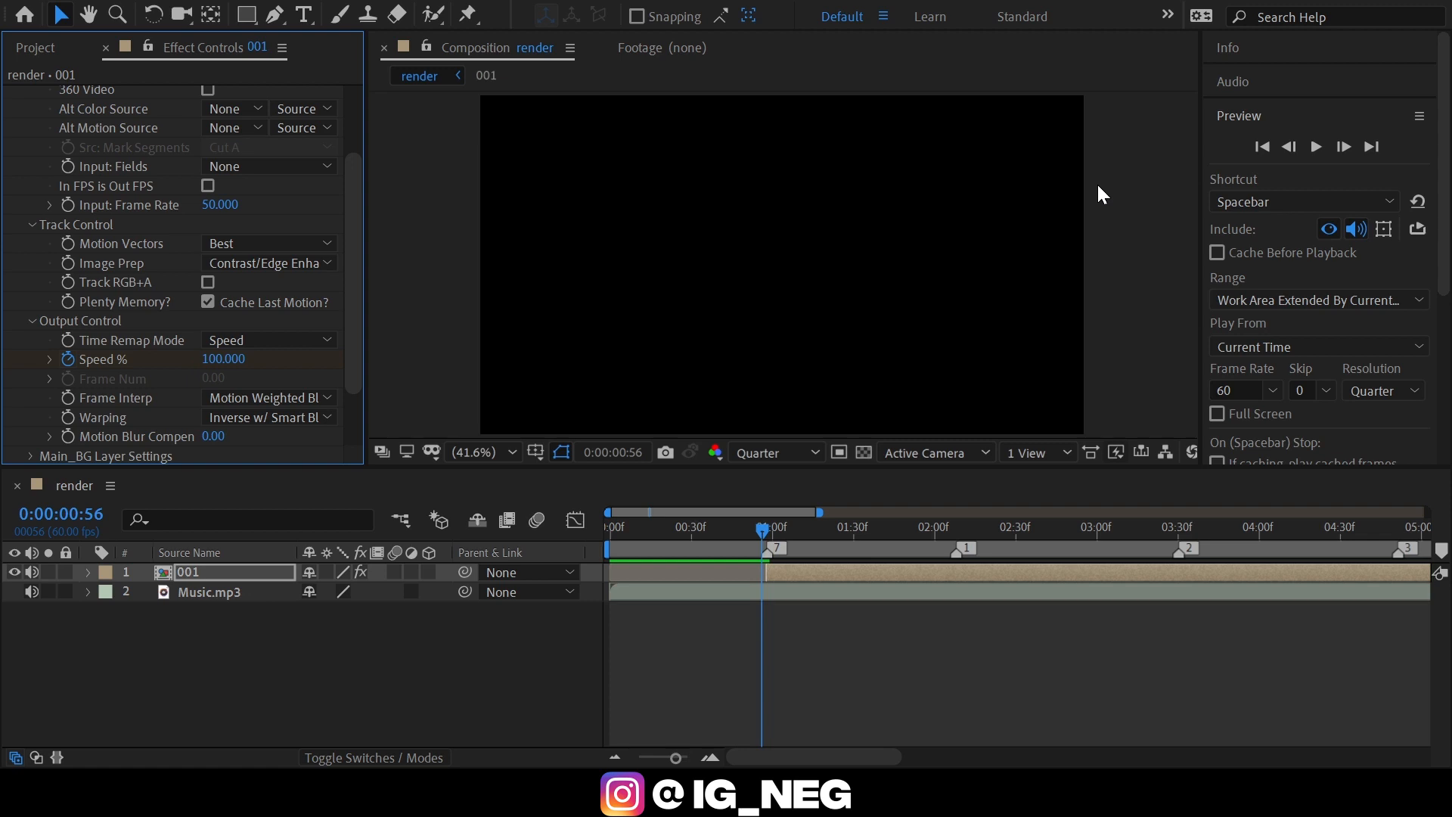
Set Twixtor's Speed % to 140 at 0:00:00:58, the first frame of the 001 layer.
click(1352, 145)
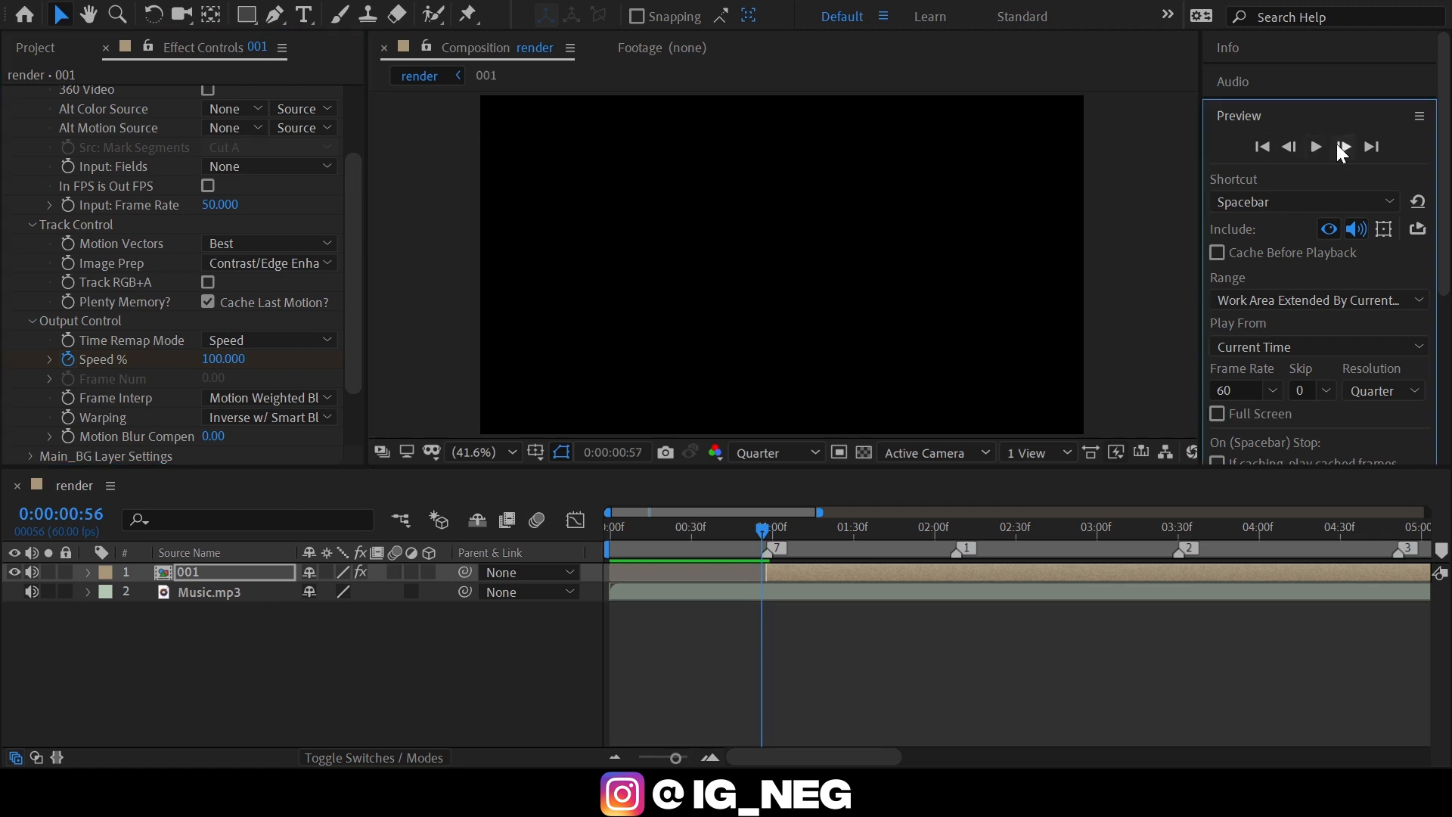
click(1352, 145)
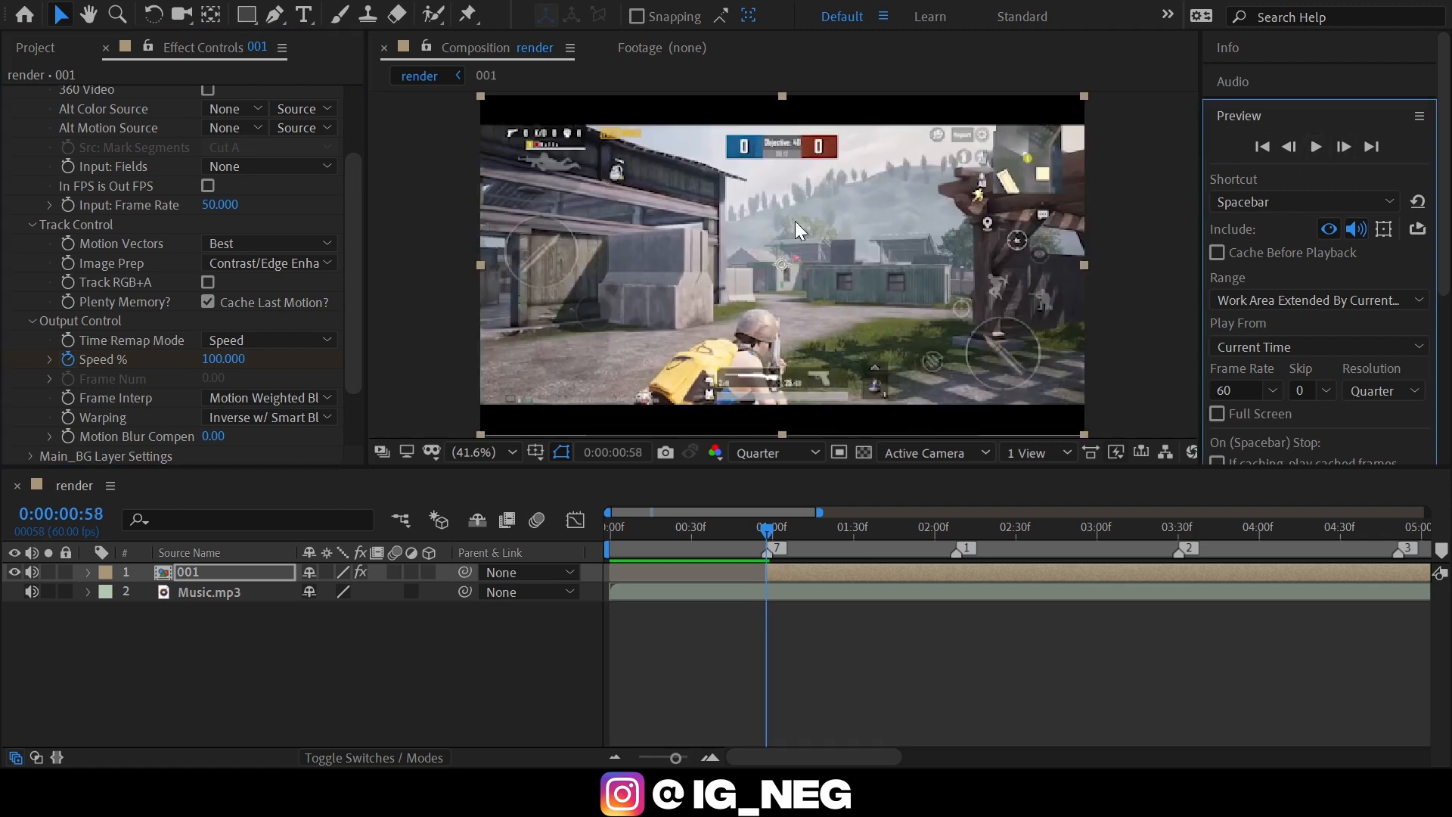
click(224, 361)
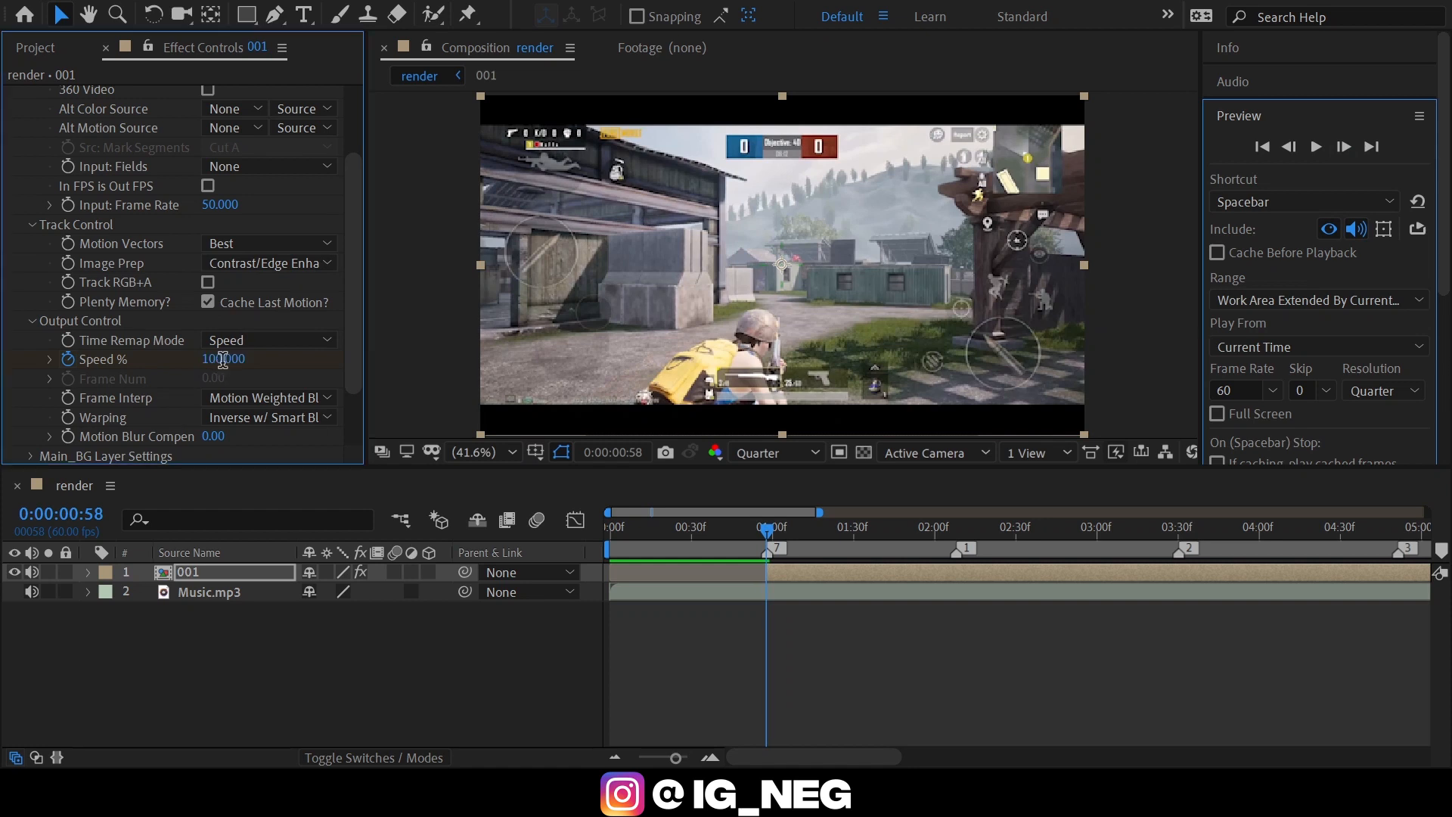
text(140)
key(Return)
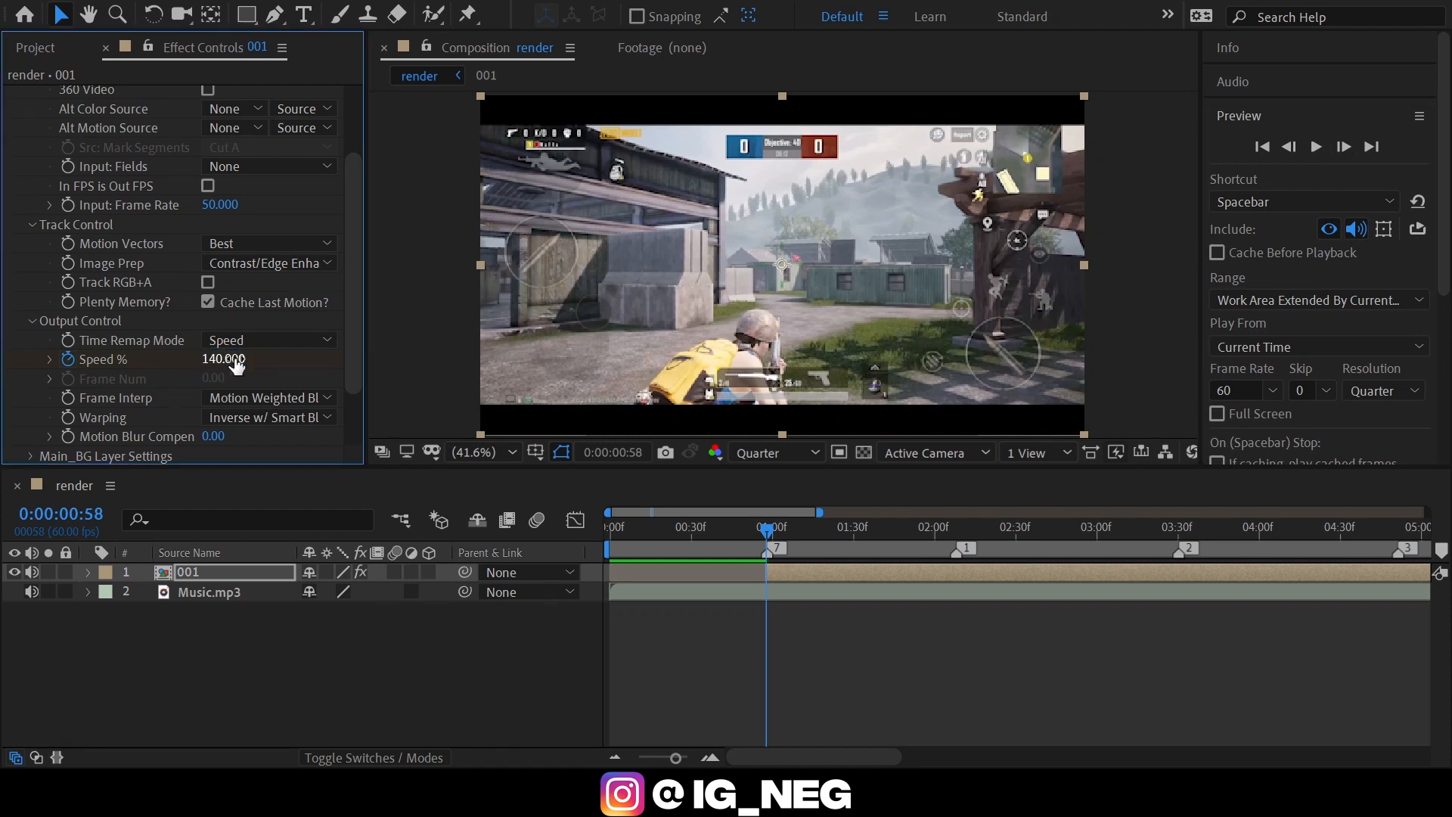
Set Twixtor's Speed % to 8 at 0:00:01:05, seven frames after the 001 layer starts.
click(710, 757)
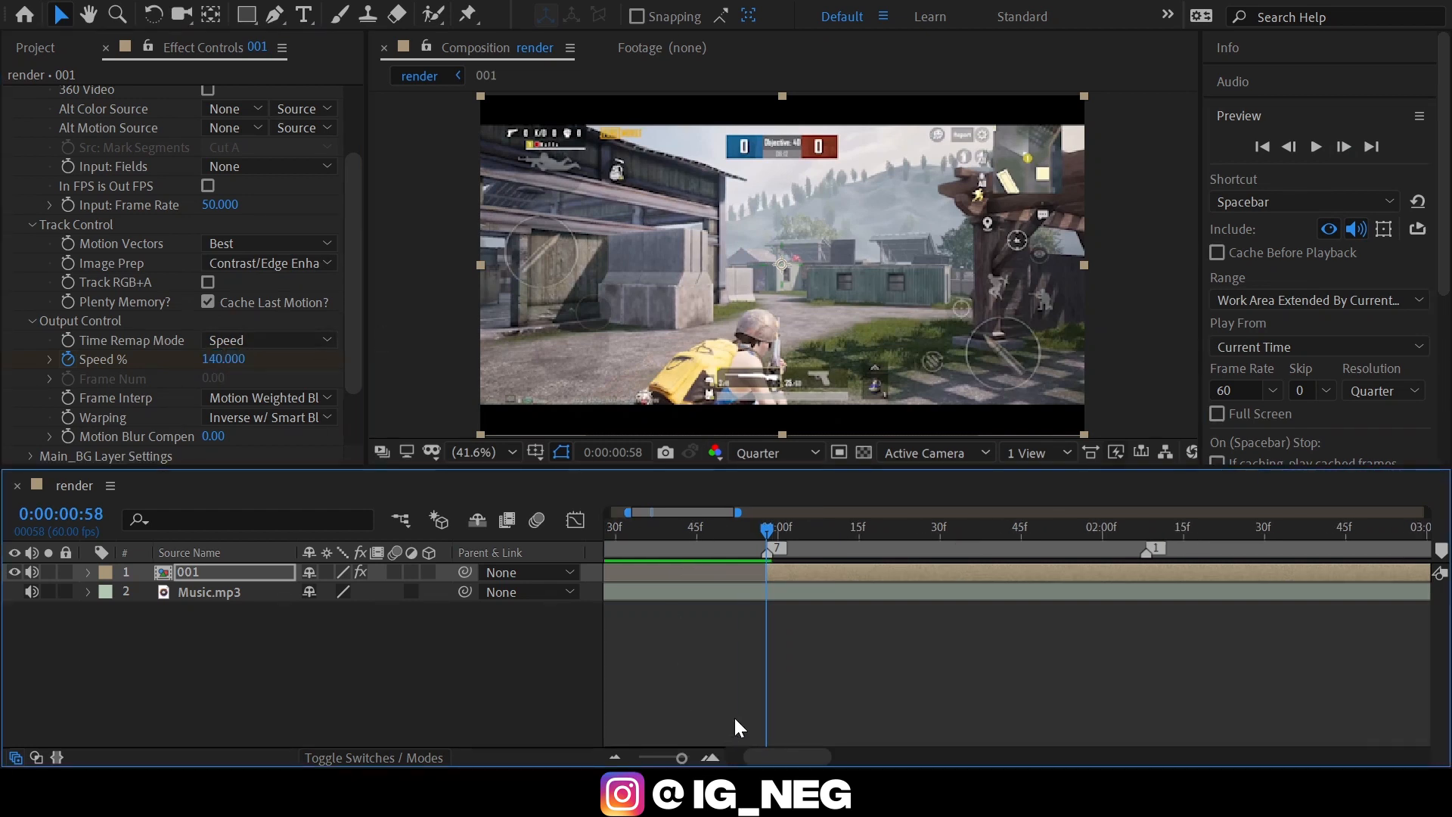
key(Page_Down)
key(Page_Down)
key(Page_Down)
key(Page_Down)
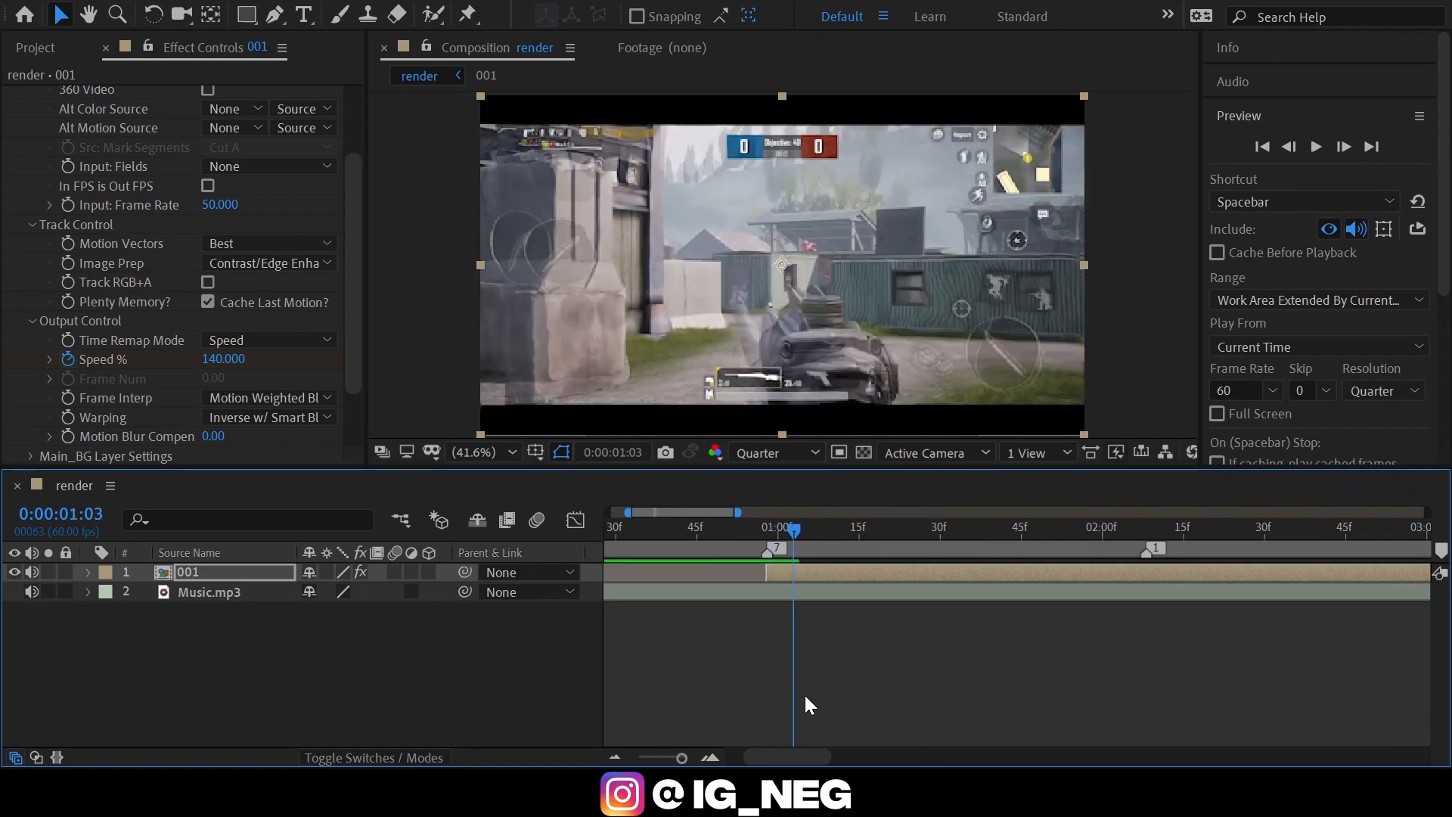
key(Page_Down)
key(Page_Down)
key(Page_Down)
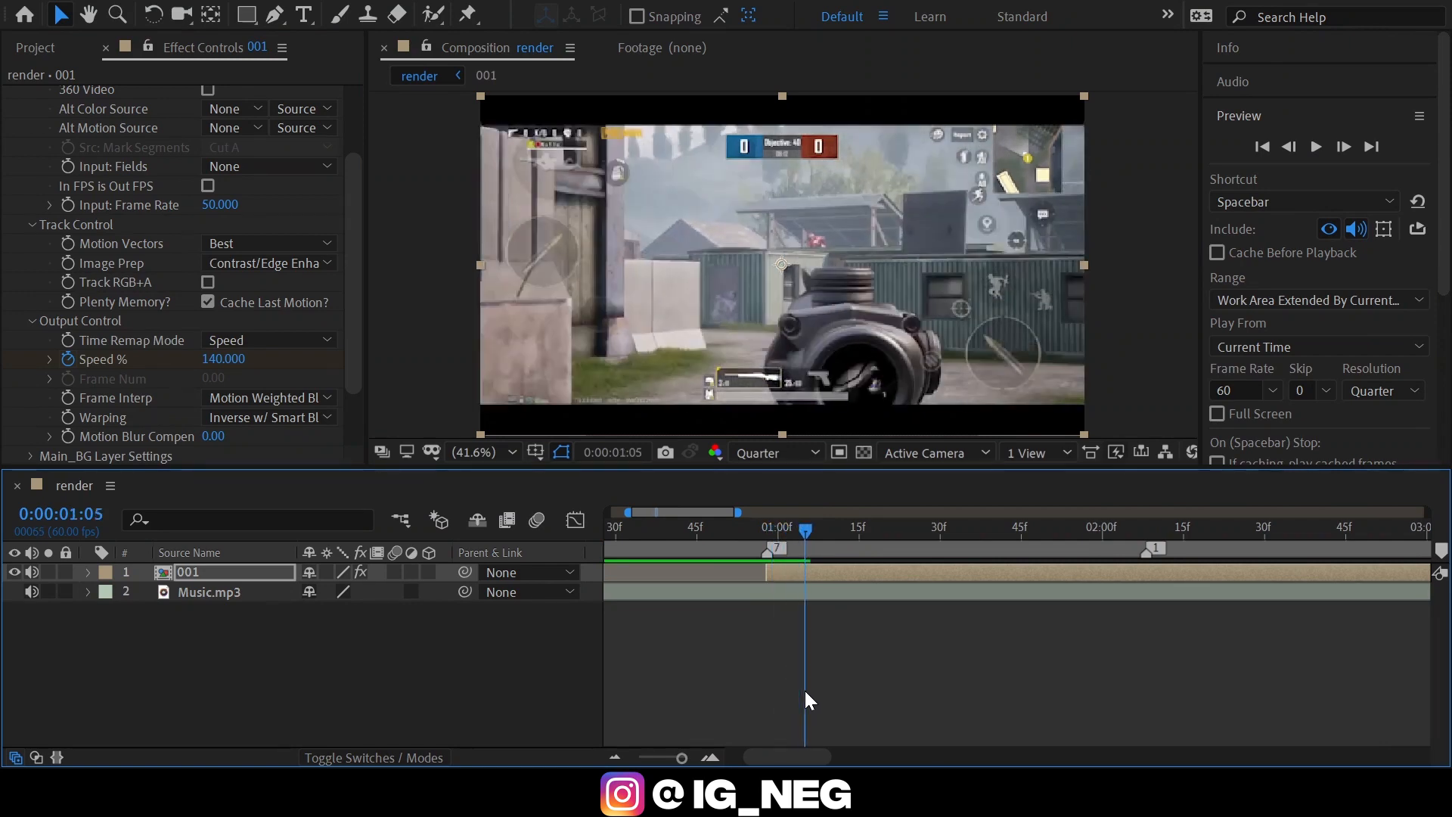
click(235, 362)
text(8)
key(Return)
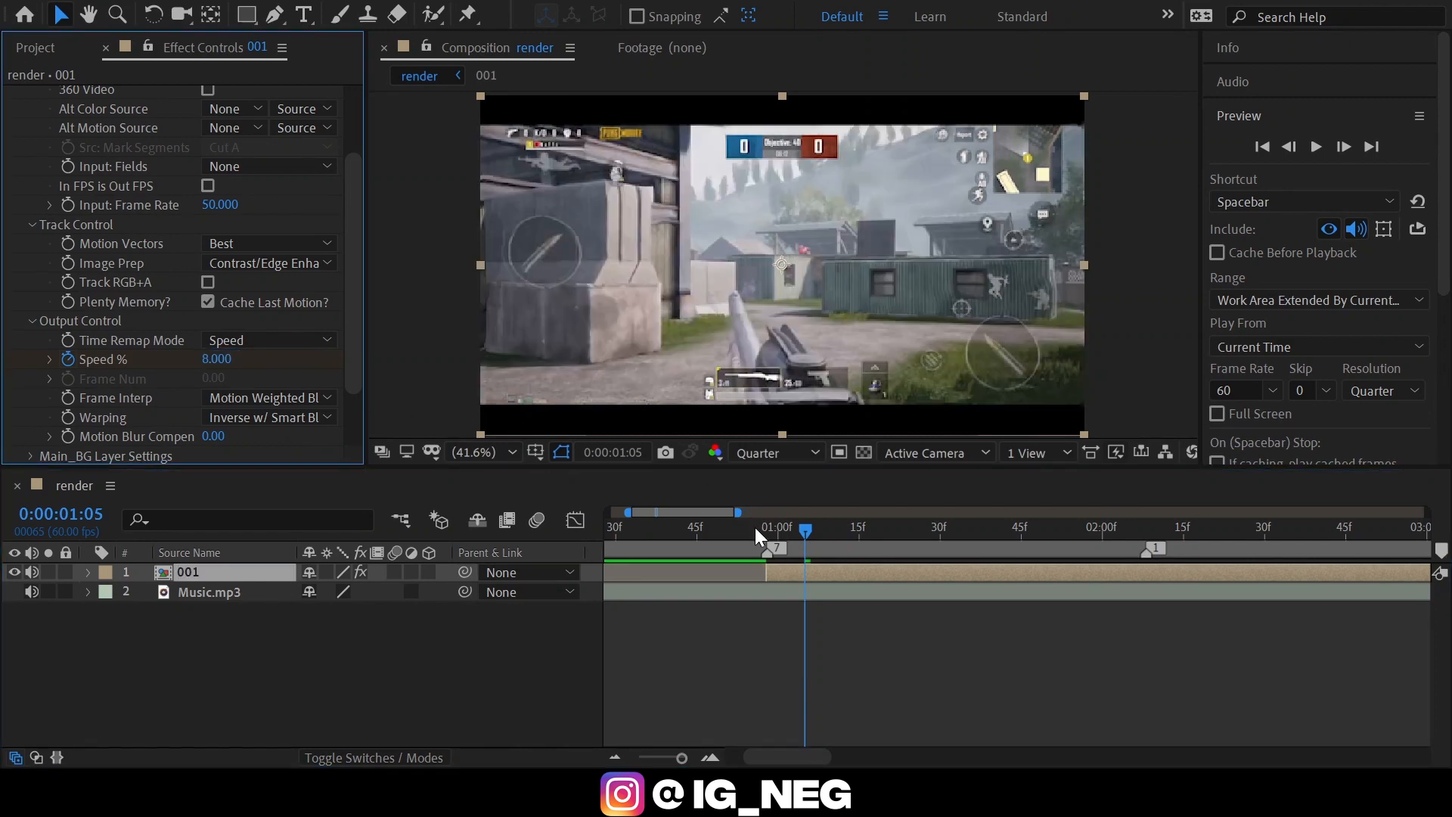
Play back the slowdown and add a Speed % keyframe holding the current value at 0:00:01:58, ten frames before marker 1.
drag(758, 530, 605, 564)
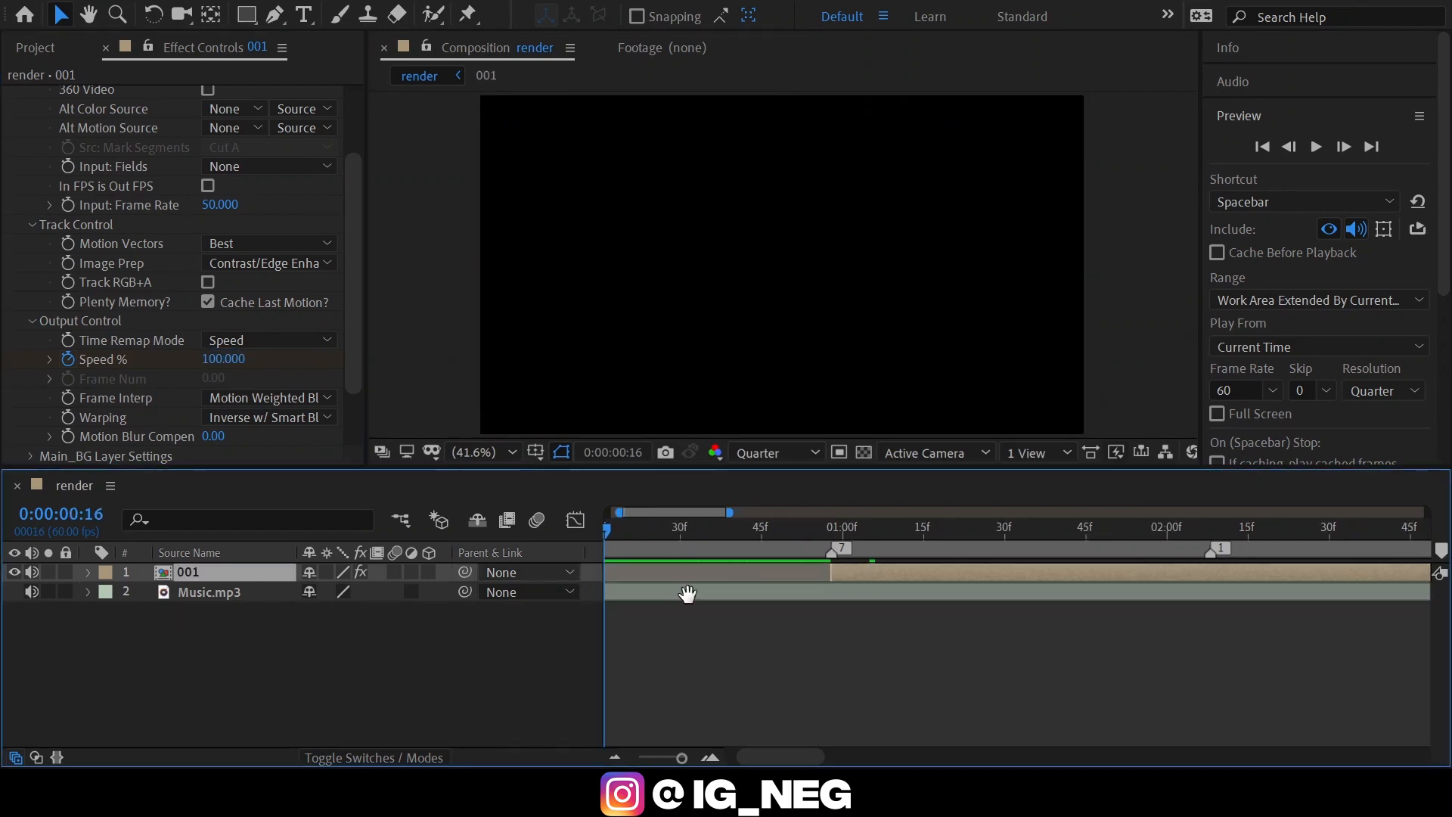
key(space)
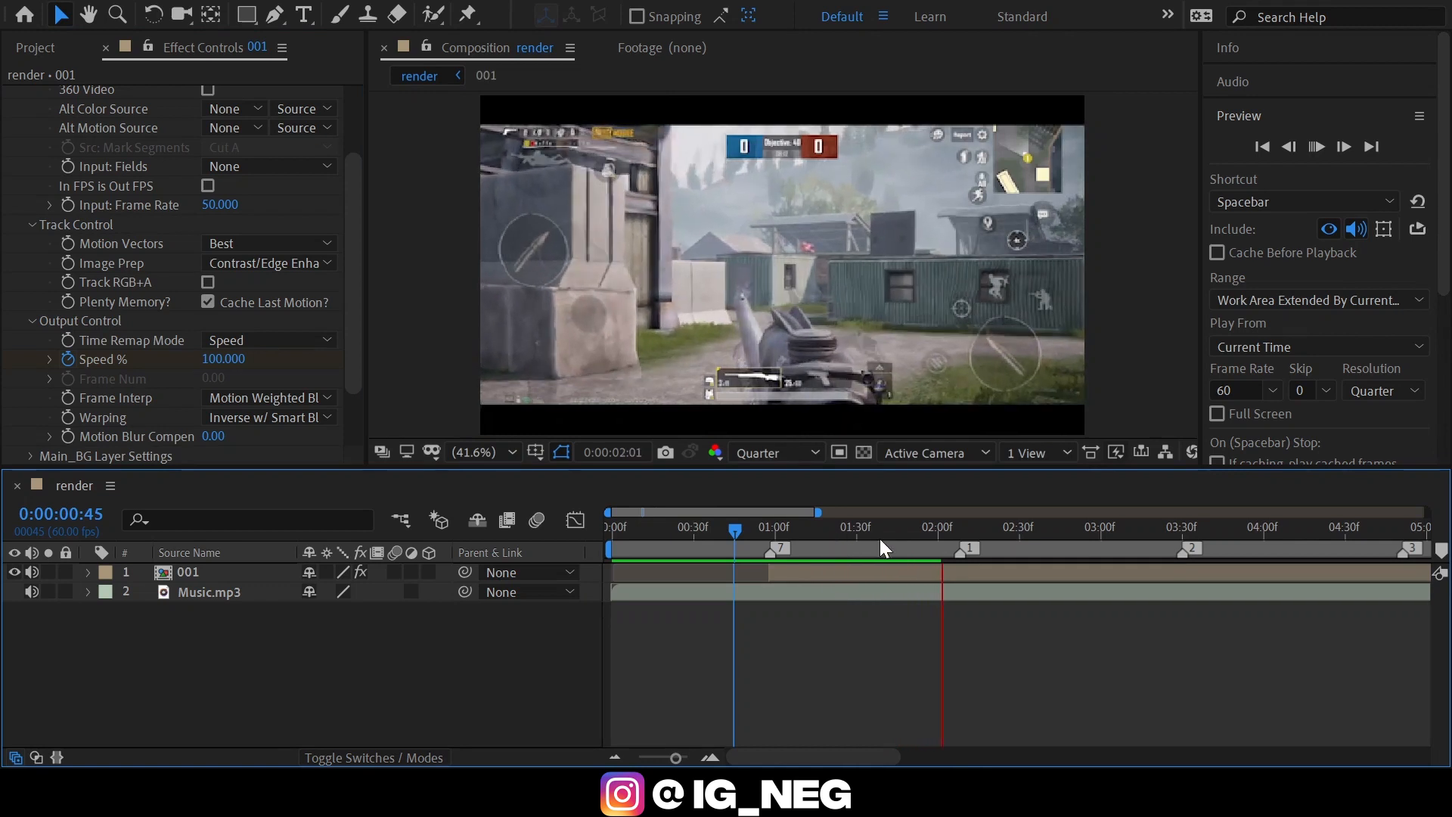
drag(933, 534, 958, 546)
click(941, 571)
key(u)
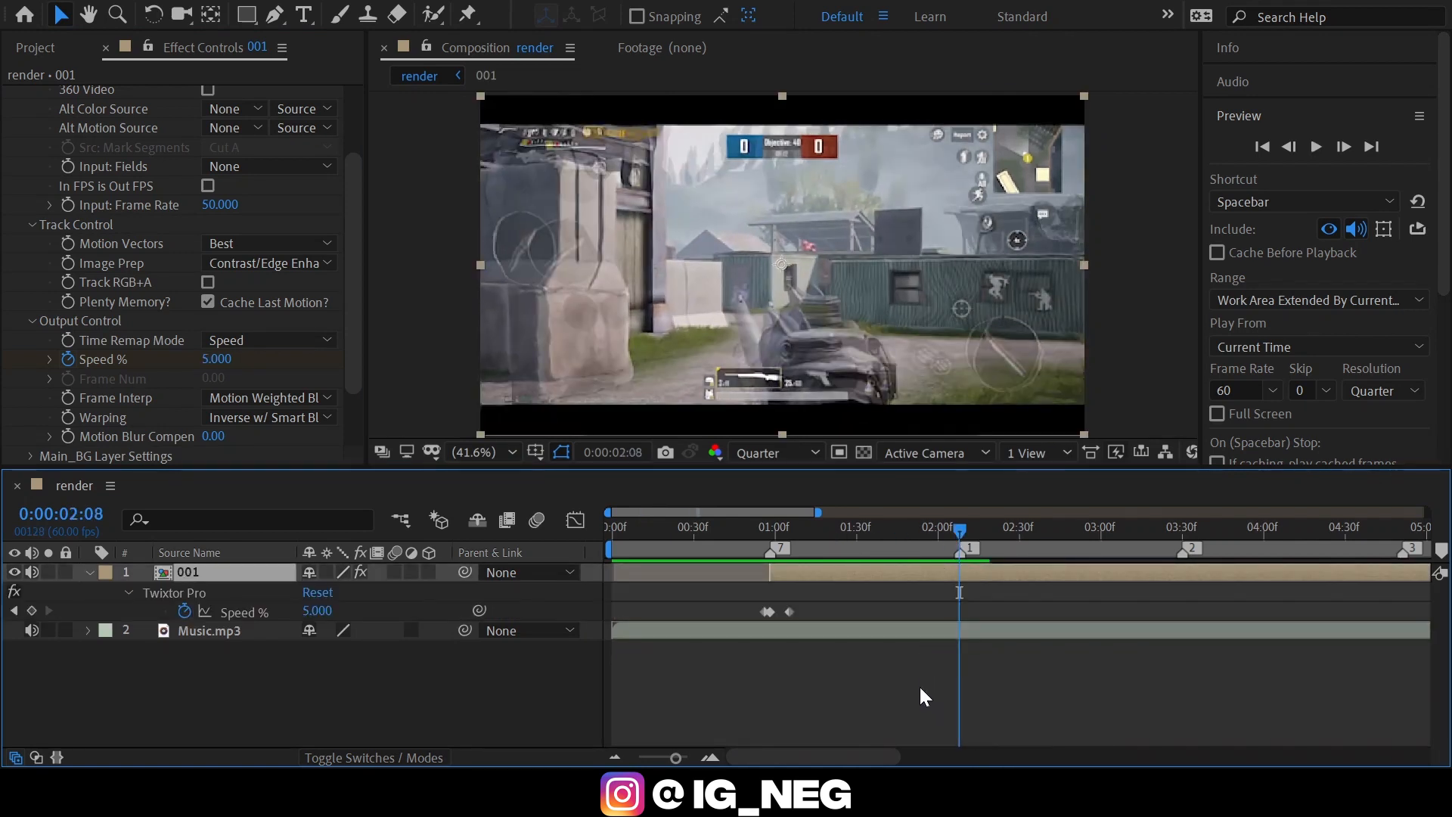
key(shift+Page_Up)
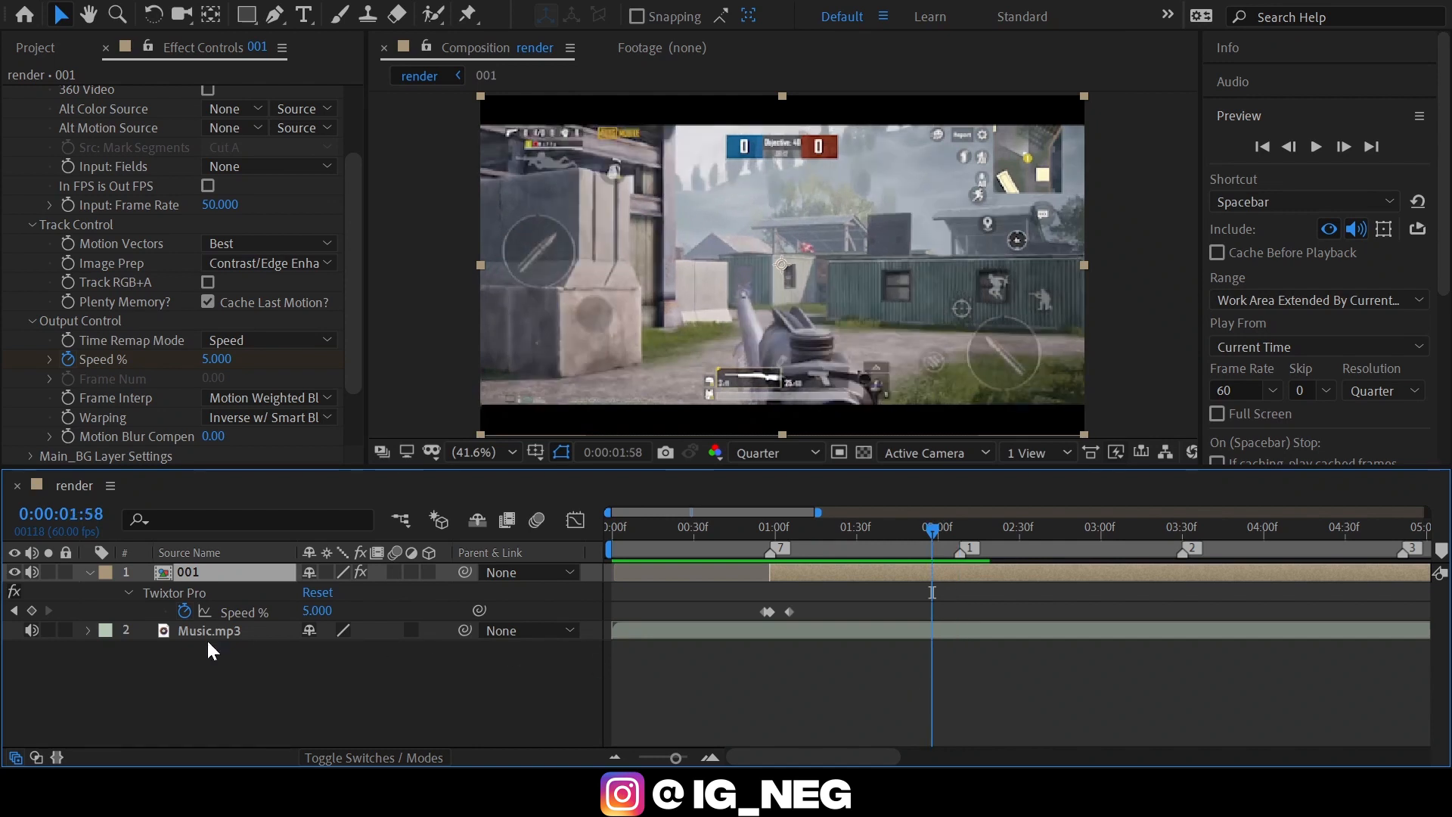
click(33, 610)
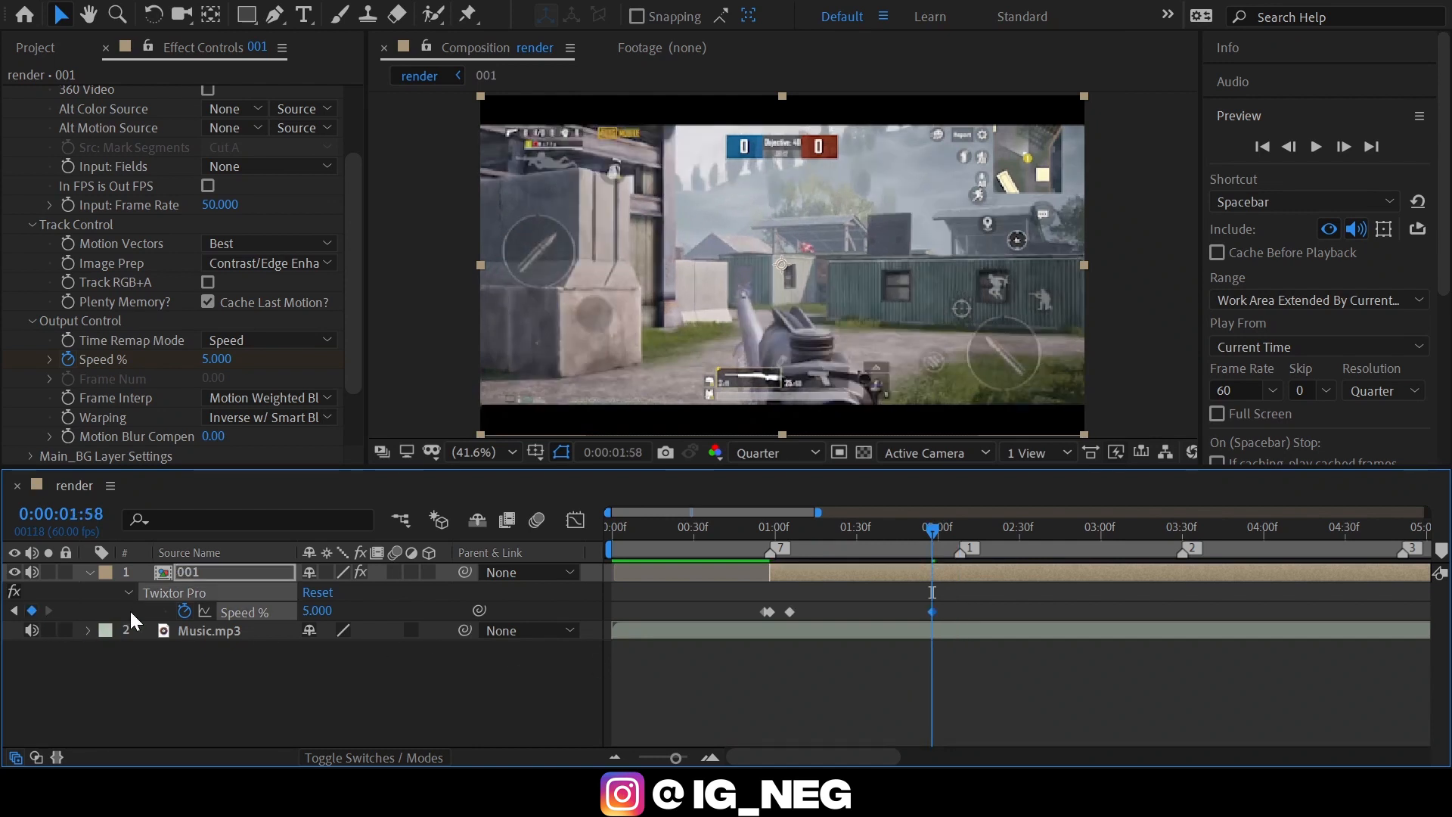
Set the 001 layer's Speed % to 50 at marker 1, 0:00:02:08.
key(shift+Page_Down)
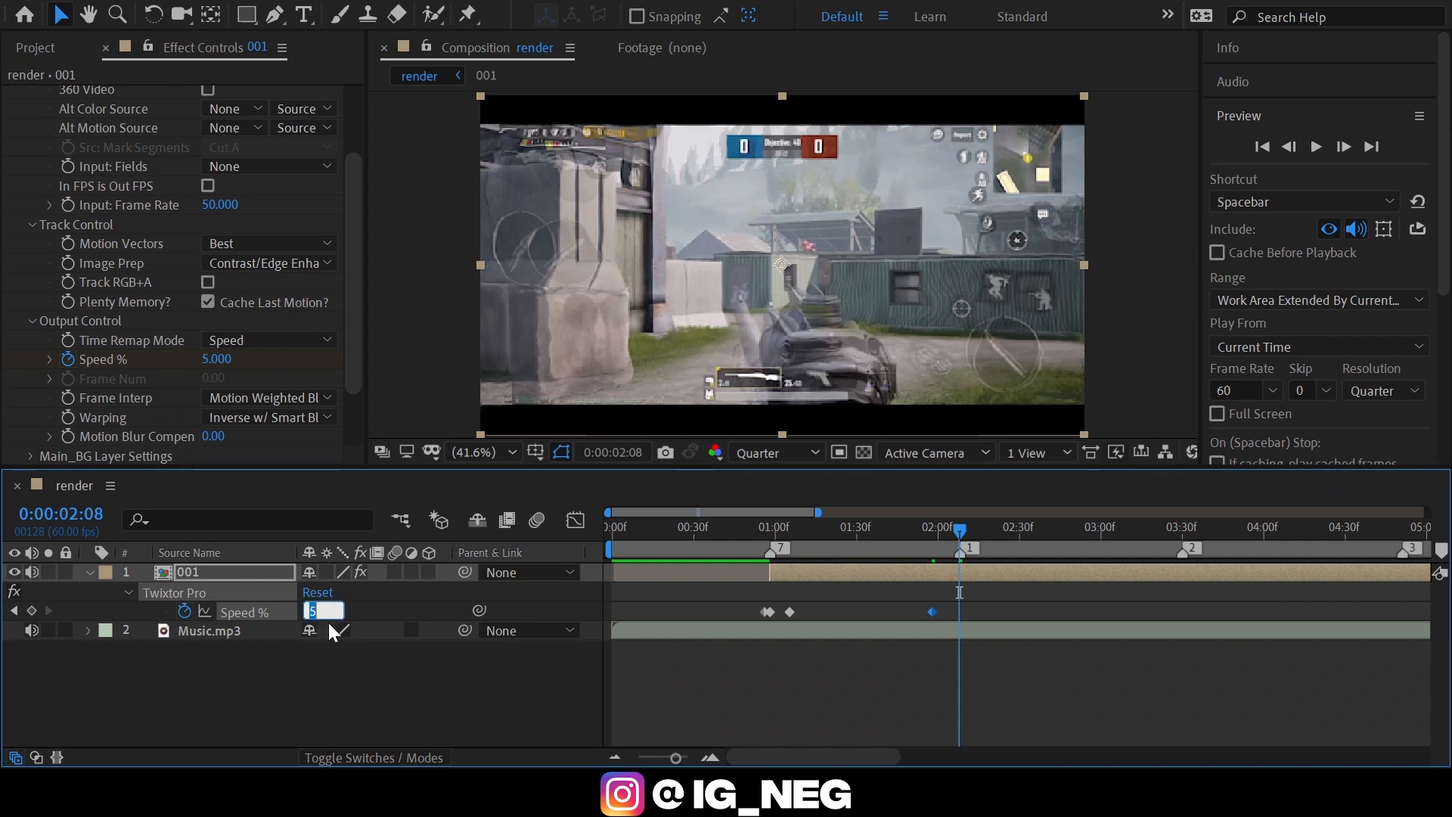
text(45)
key(Return)
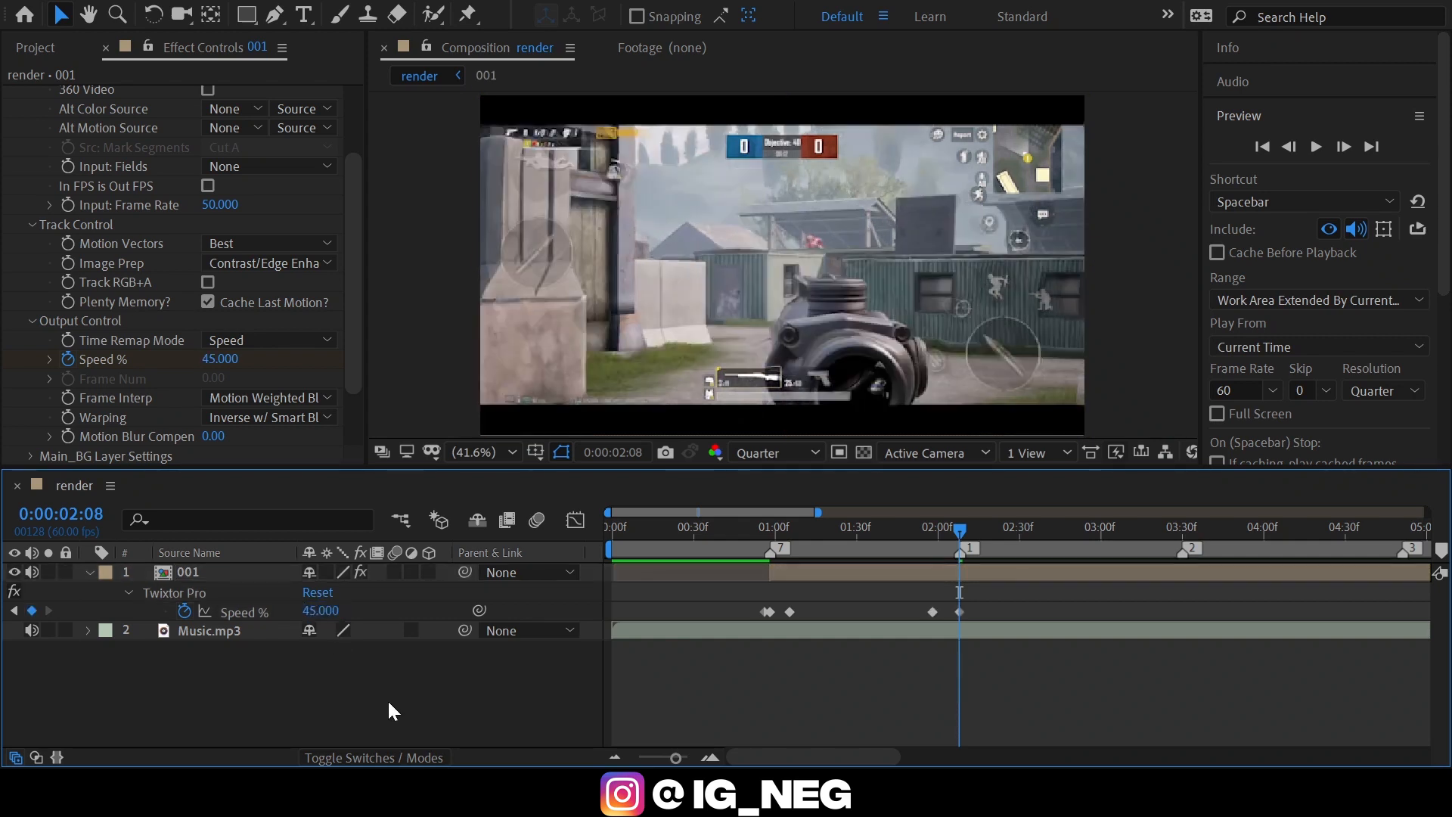
click(324, 612)
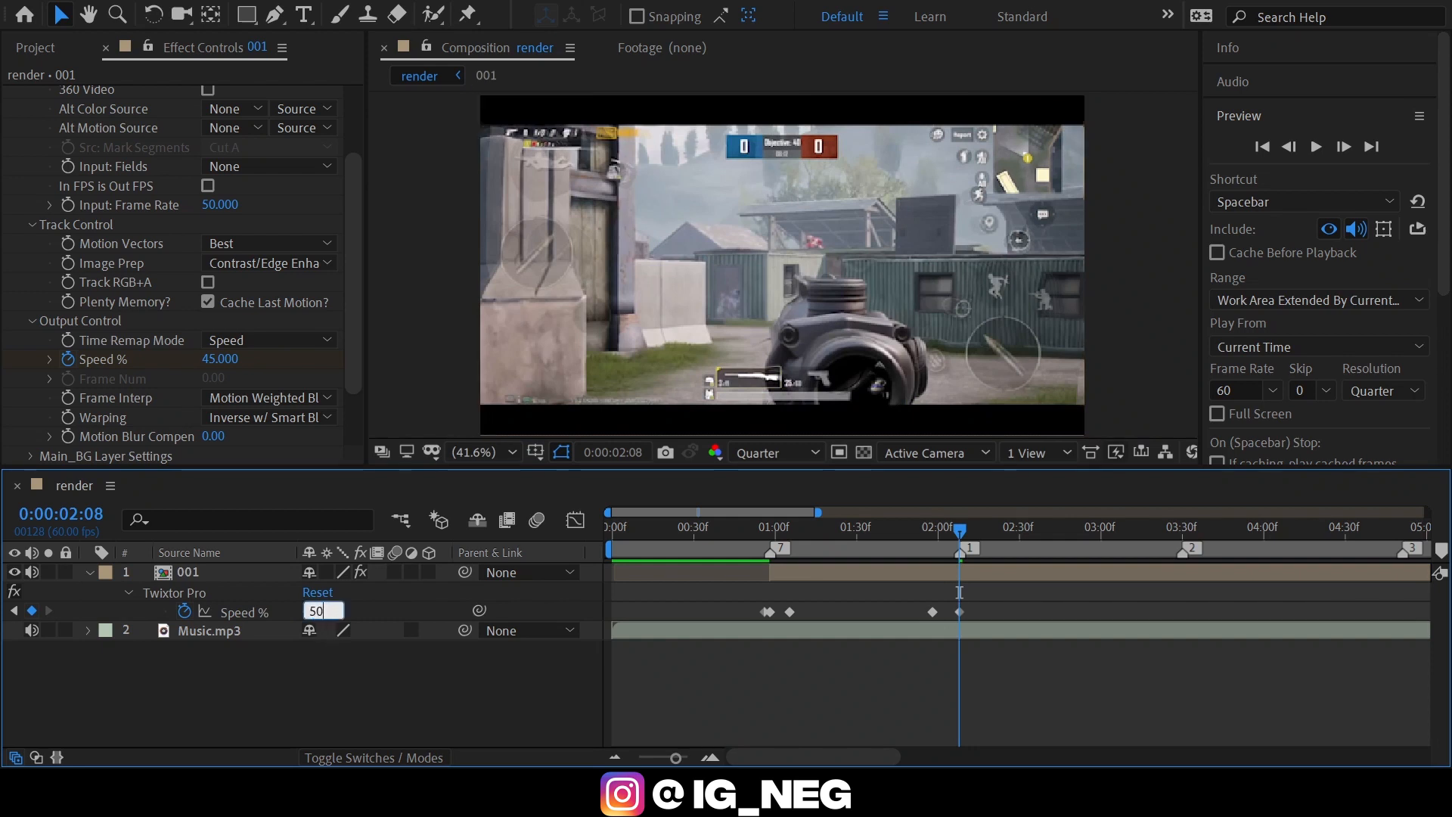
key(Return)
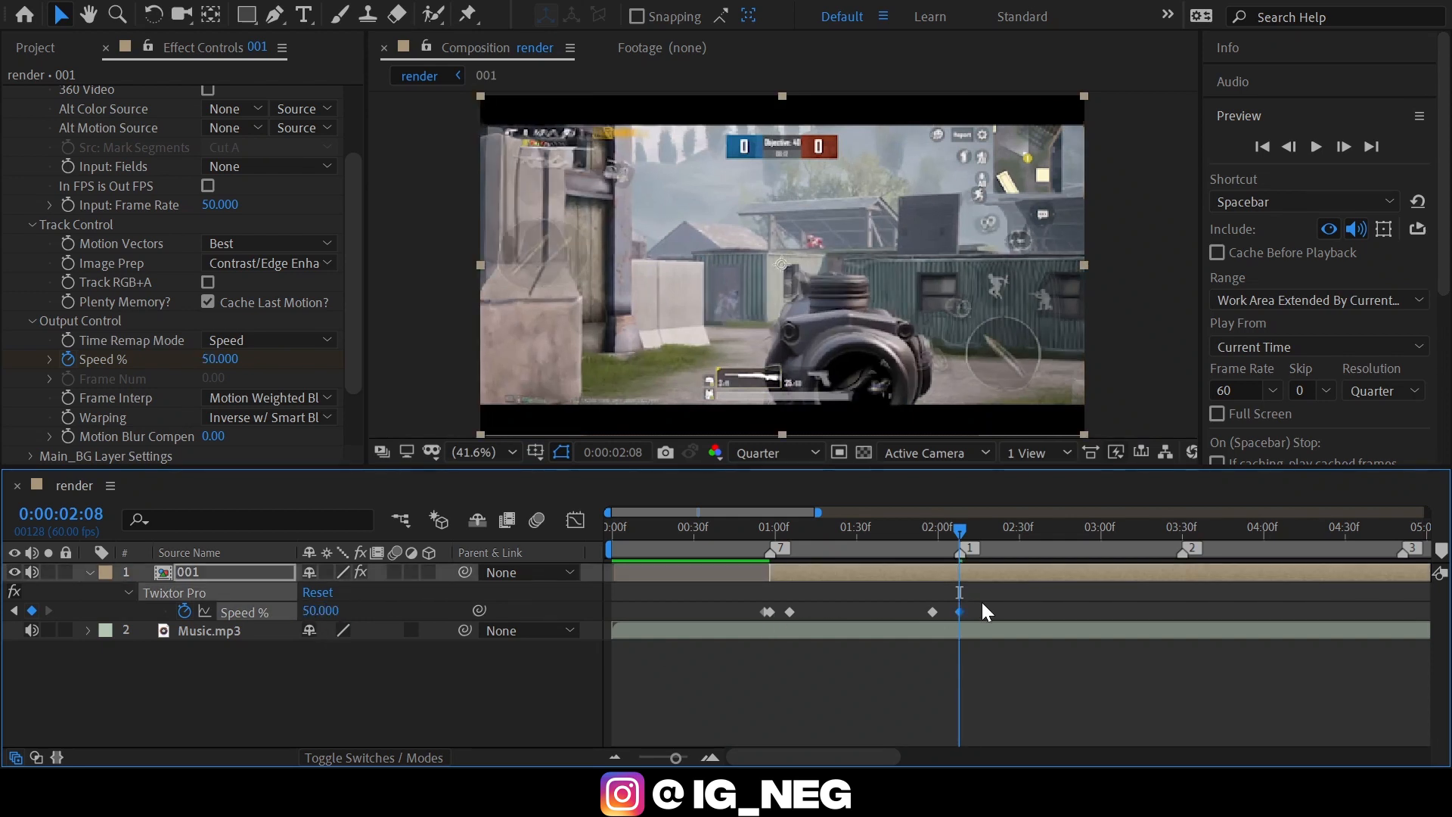
Set the 001 layer's Speed % to 3000 at 0:00:02:11, three frames after marker 1.
click(711, 756)
key(Page_Down)
key(Page_Down)
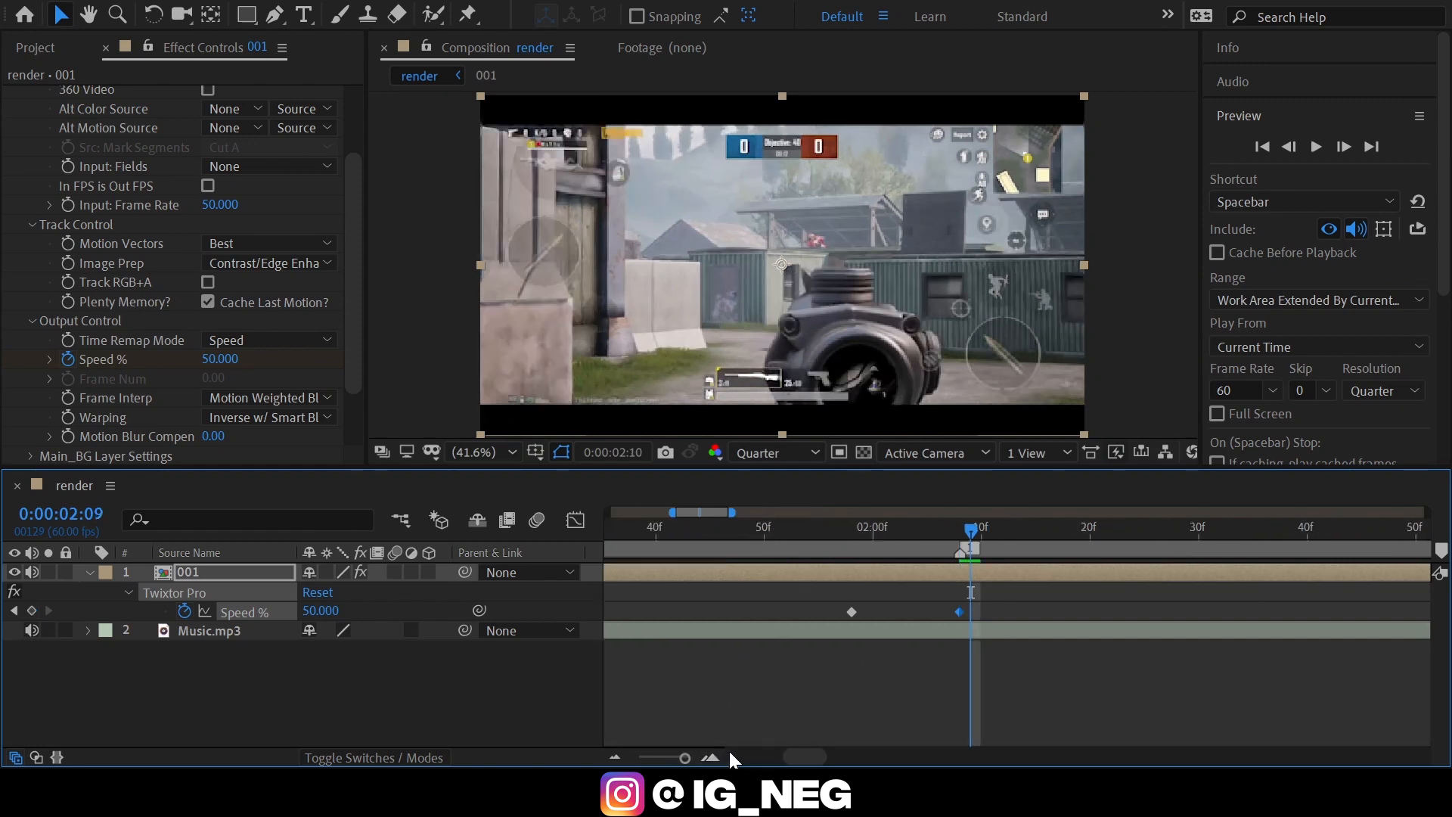
key(Page_Down)
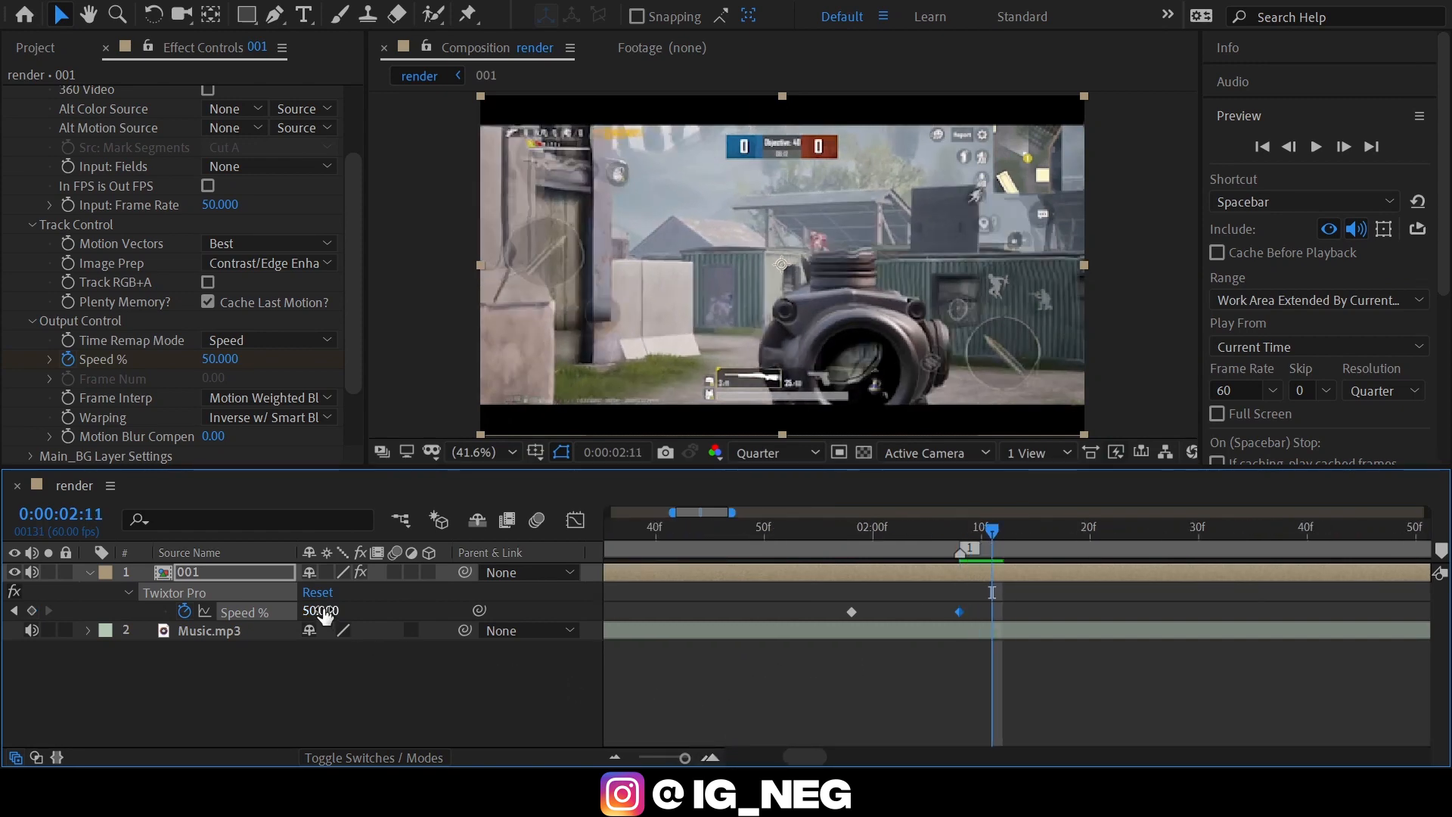
mouse_move(324, 611)
mouse_down()
mouse_move(337, 611)
mouse_move(311, 616)
mouse_up()
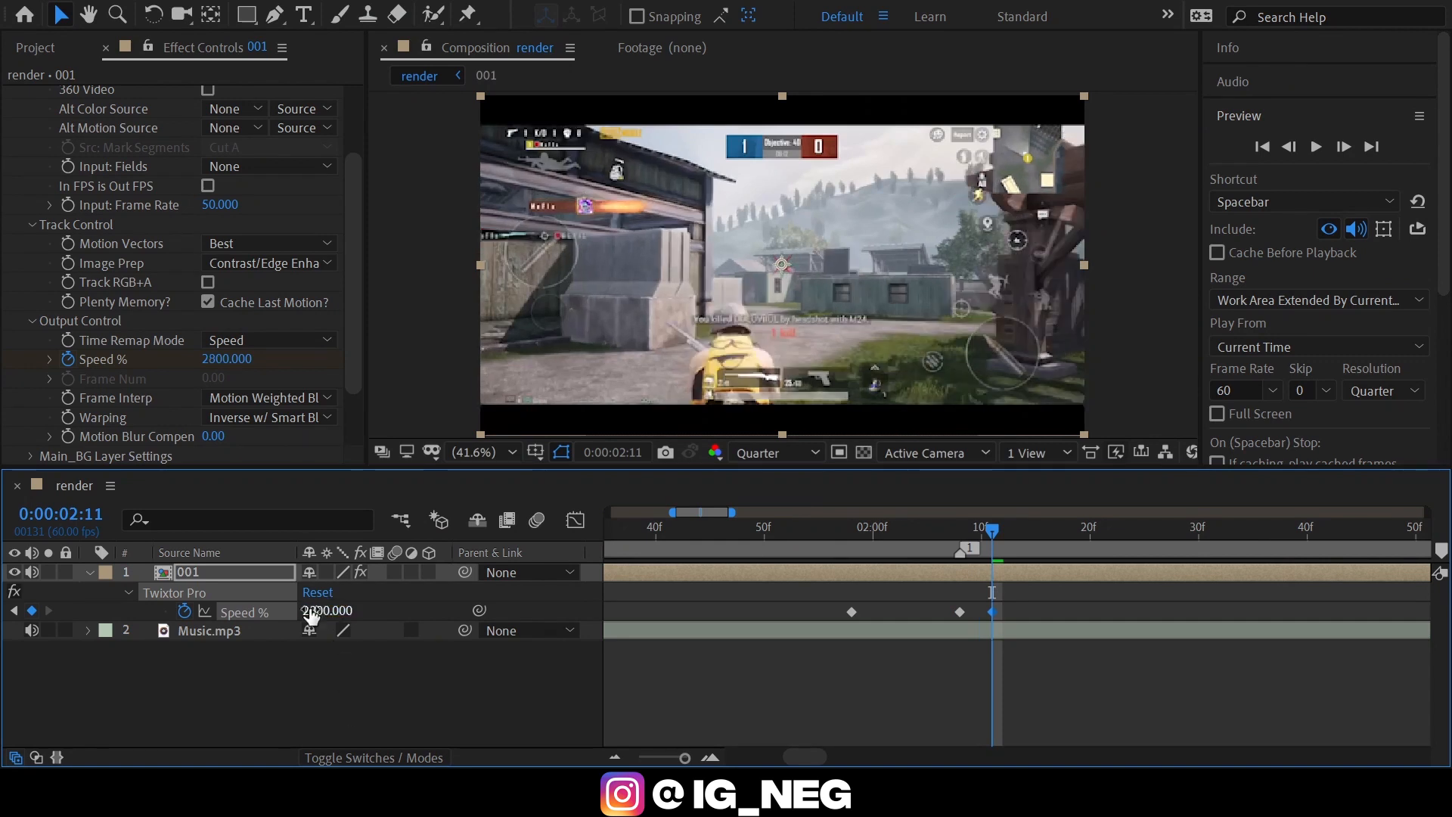
Apply Easy Ease to the three Speed % keyframes from 0:00:01:58 to 0:00:02:11.
key(minus)
scroll(1086, 611, left, 3)
drag(1267, 588, 1135, 627)
key(F9)
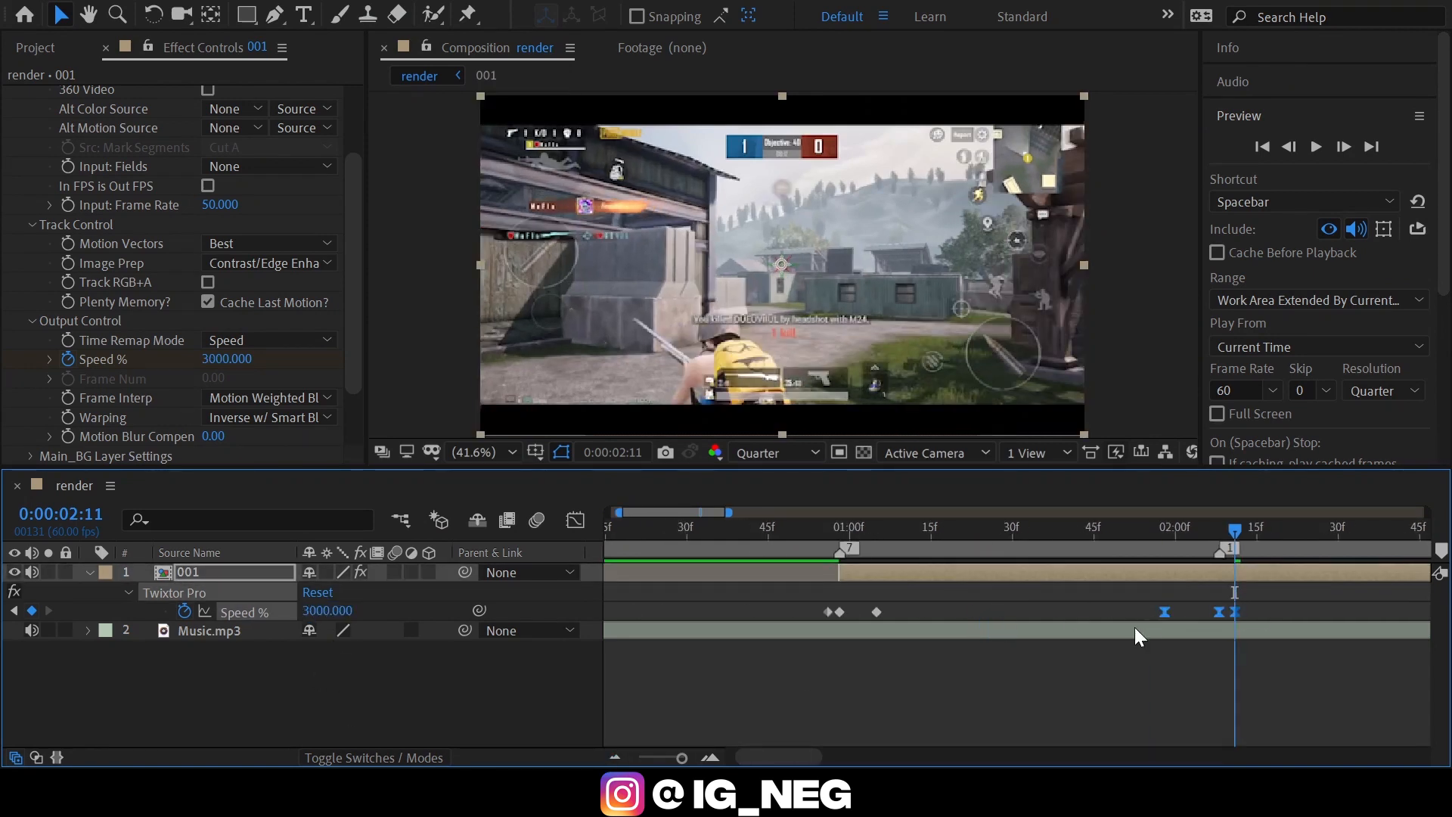
In the speed graph, lengthen the outgoing handle of the 0:00:01:58 keyframe and adjust the handles at marker 1 and 0:00:02:11.
click(574, 515)
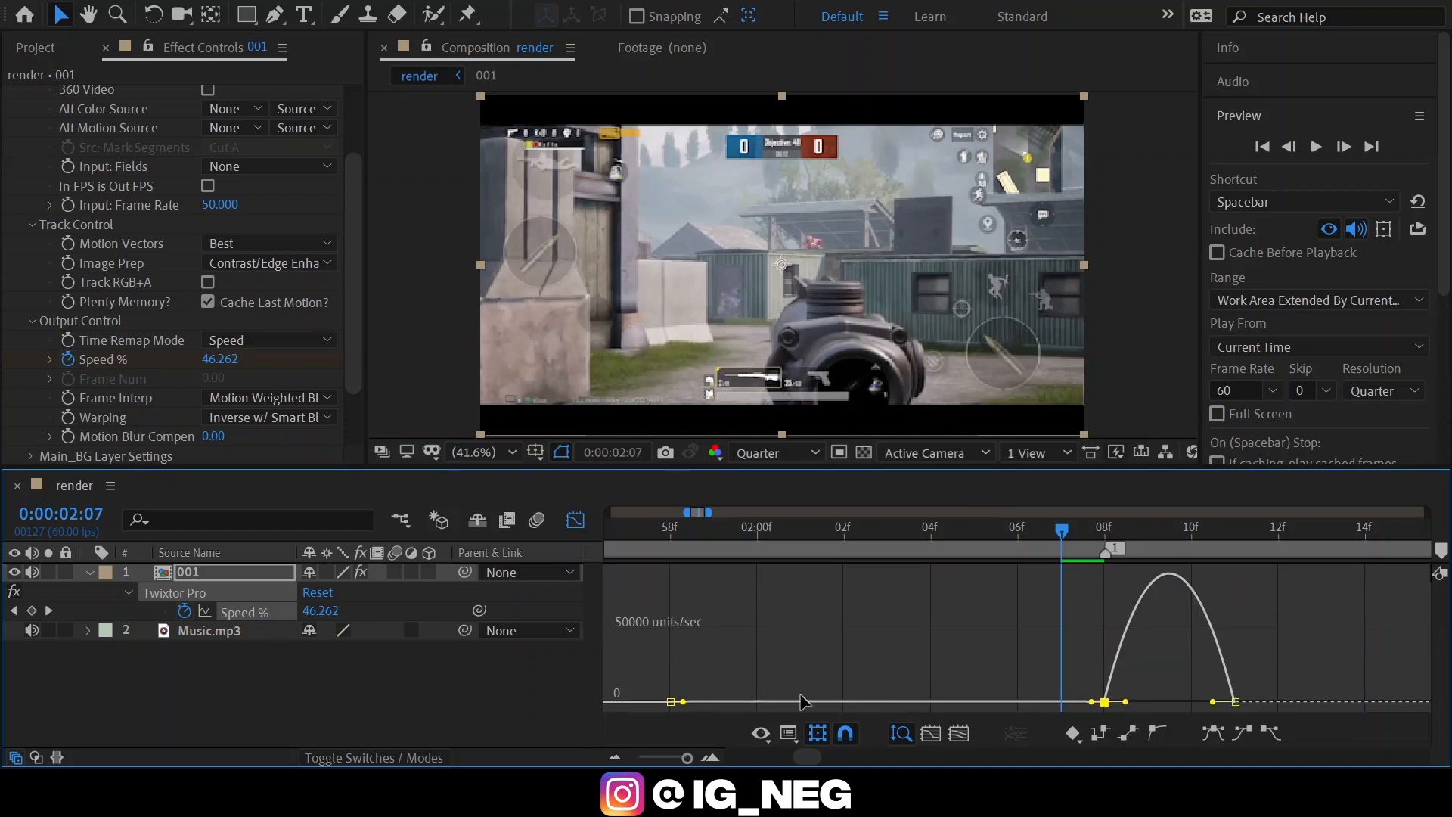
drag(707, 673, 887, 702)
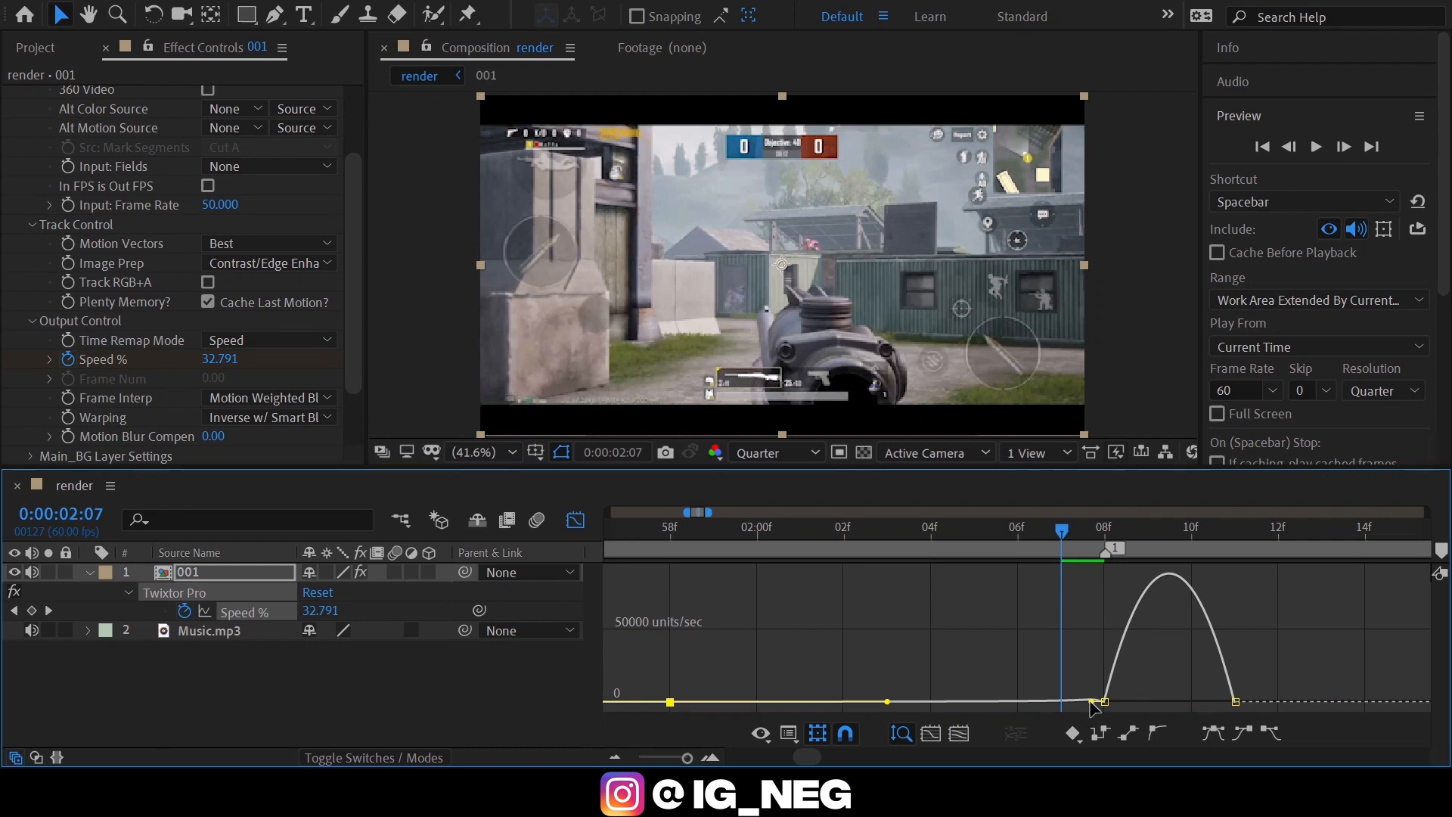
mouse_move(1090, 702)
mouse_down()
mouse_move(1132, 703)
mouse_move(1083, 724)
mouse_up()
drag(1135, 679, 1088, 715)
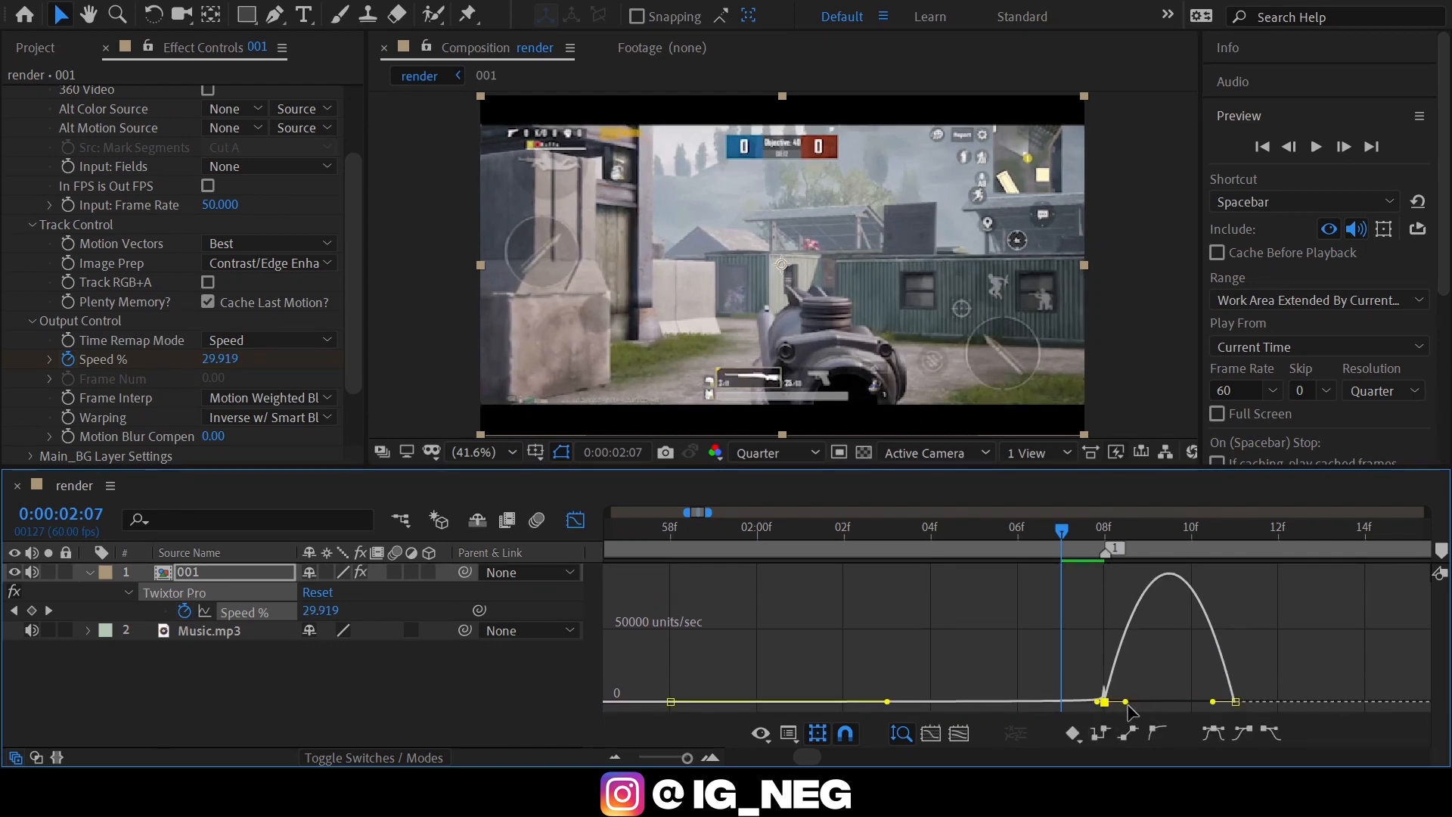
drag(1213, 702, 1189, 701)
Set the 001 layer's Speed % to 5 at 0:00:02:12, one frame after the 3000 peak.
drag(1131, 543, 1195, 538)
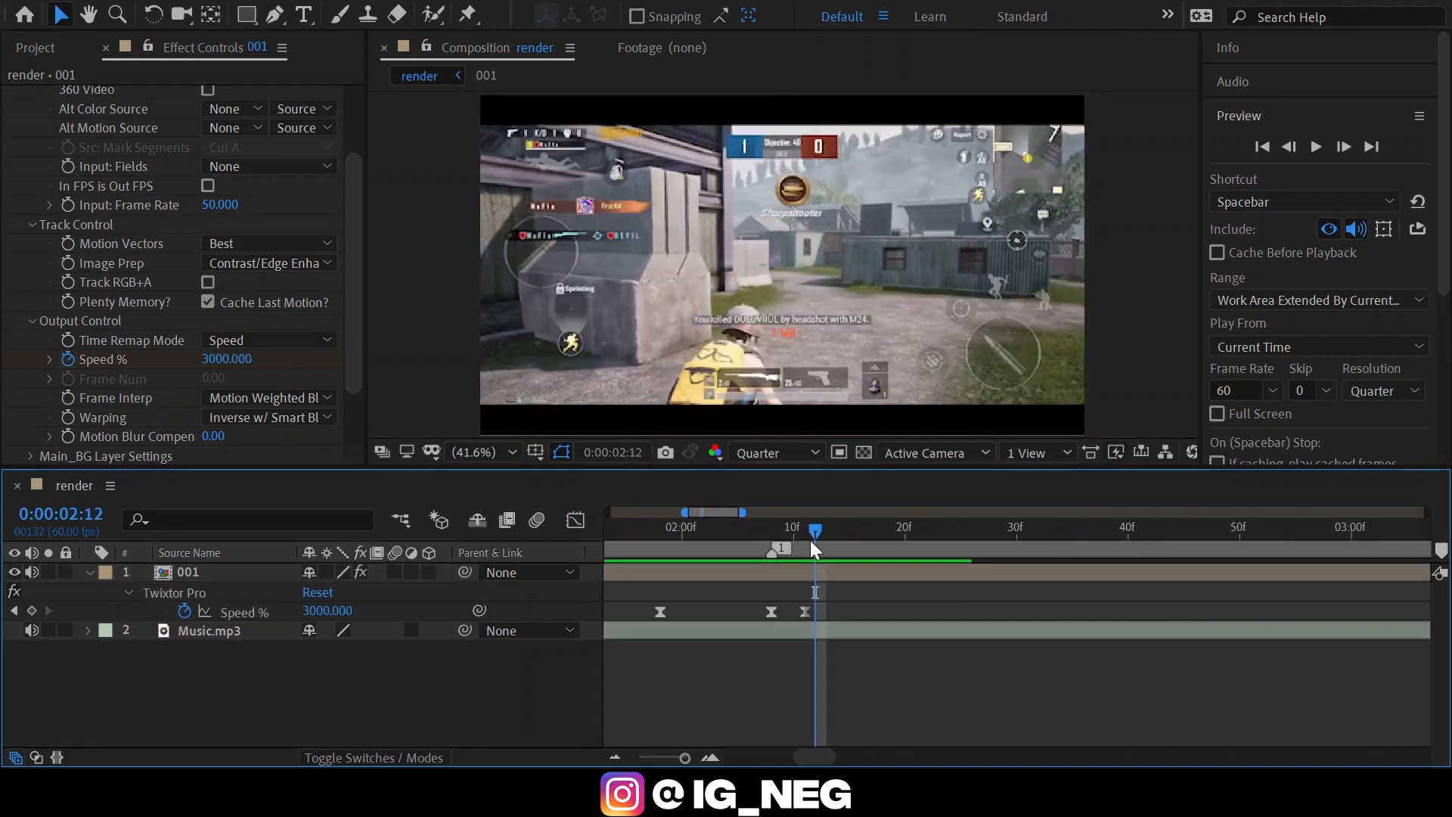
key(Page_Up)
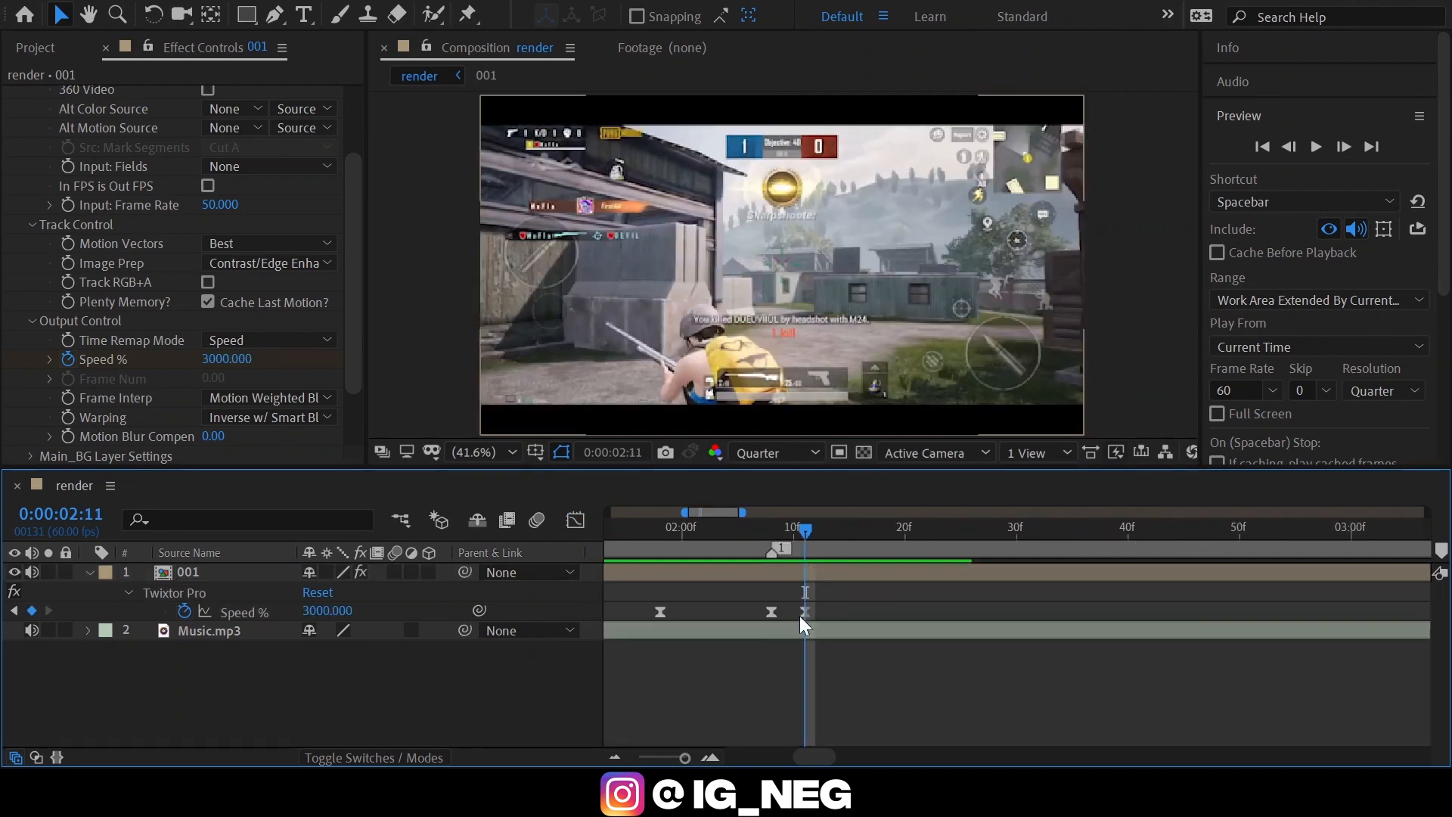
key(Page_Down)
click(330, 612)
text(5)
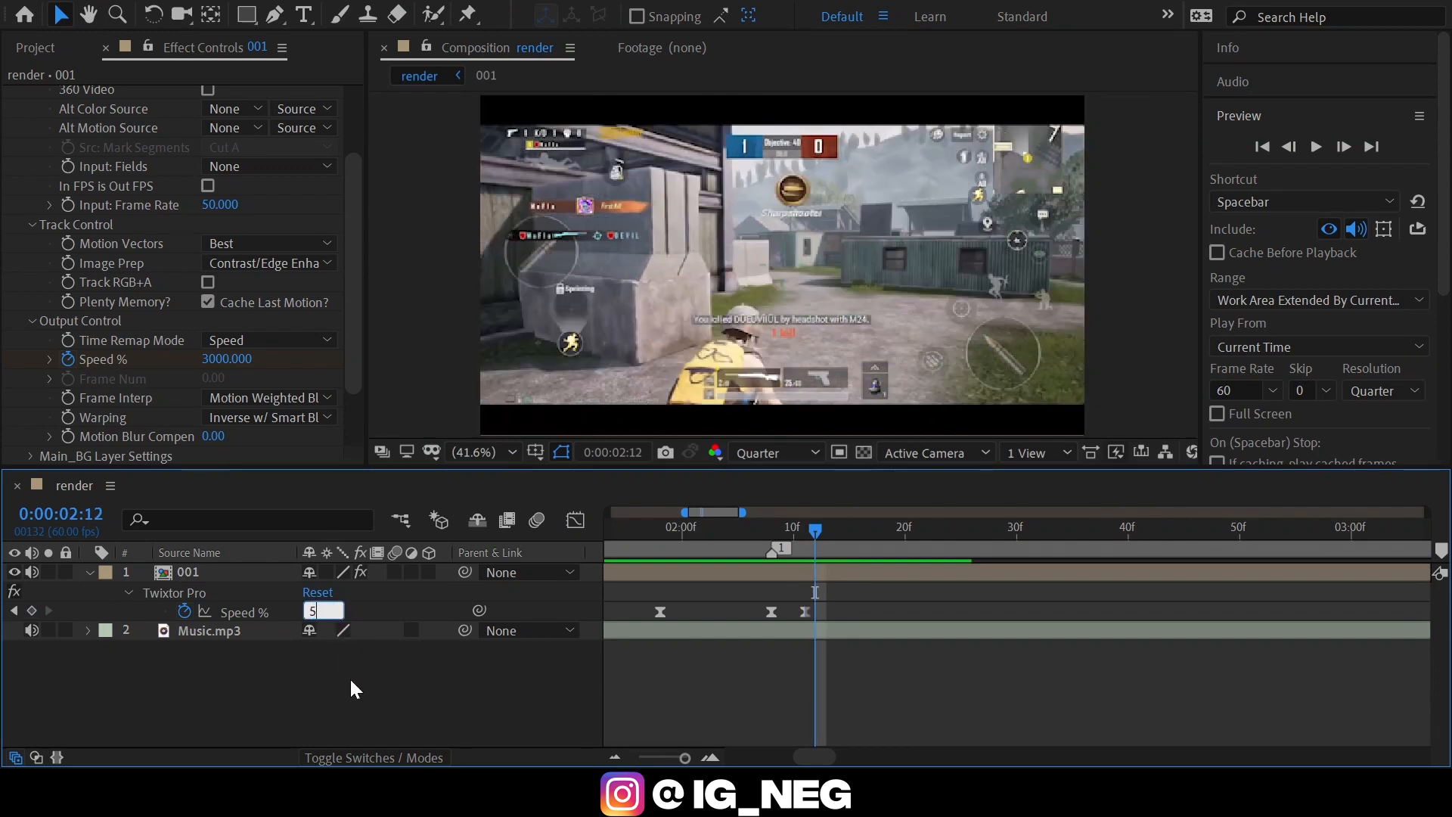
key(Return)
Preview the 001 clip's speed ramp against the music from 0:00:01:54 and again from 0:00:00:38.
click(617, 557)
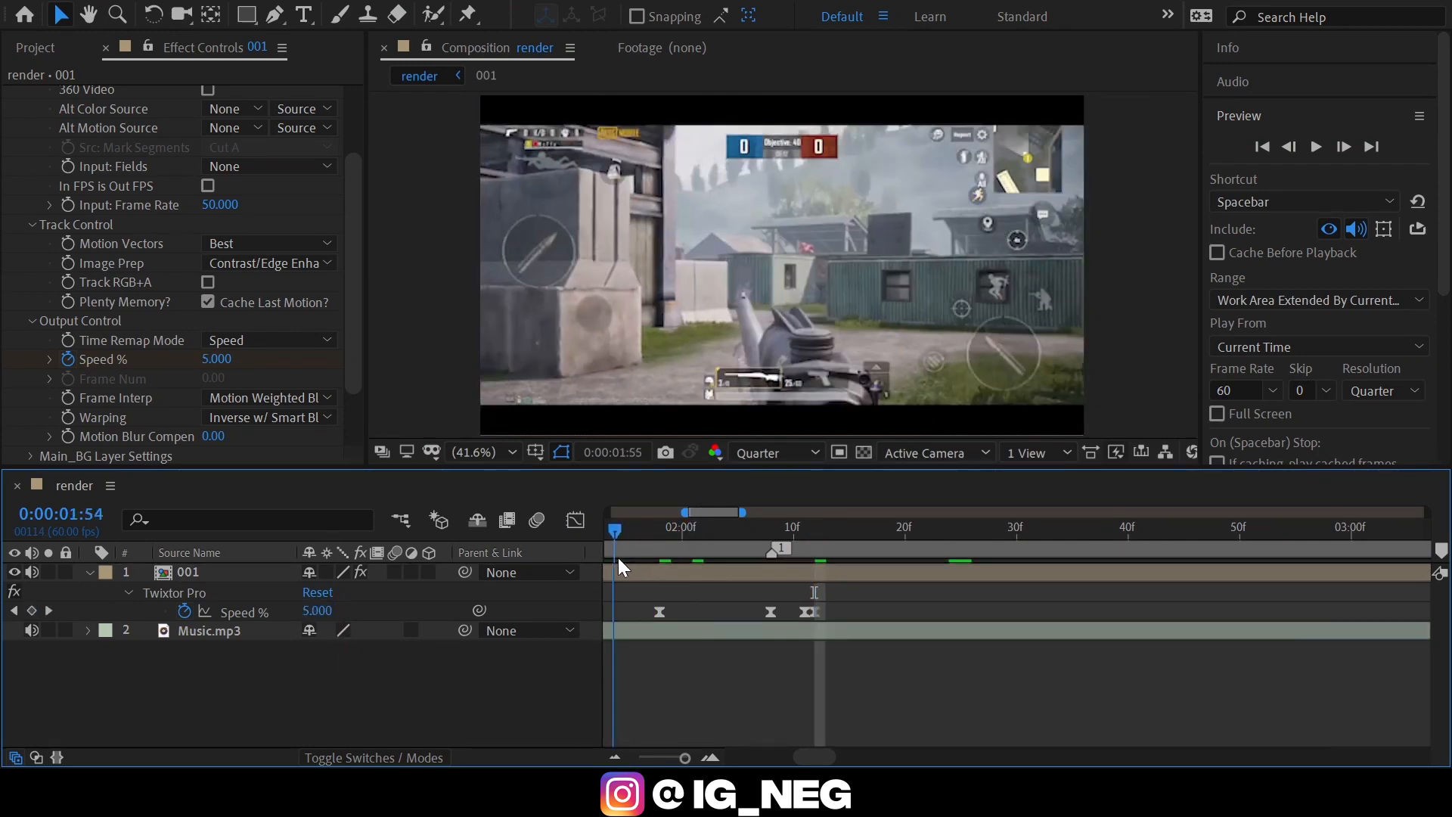
key(space)
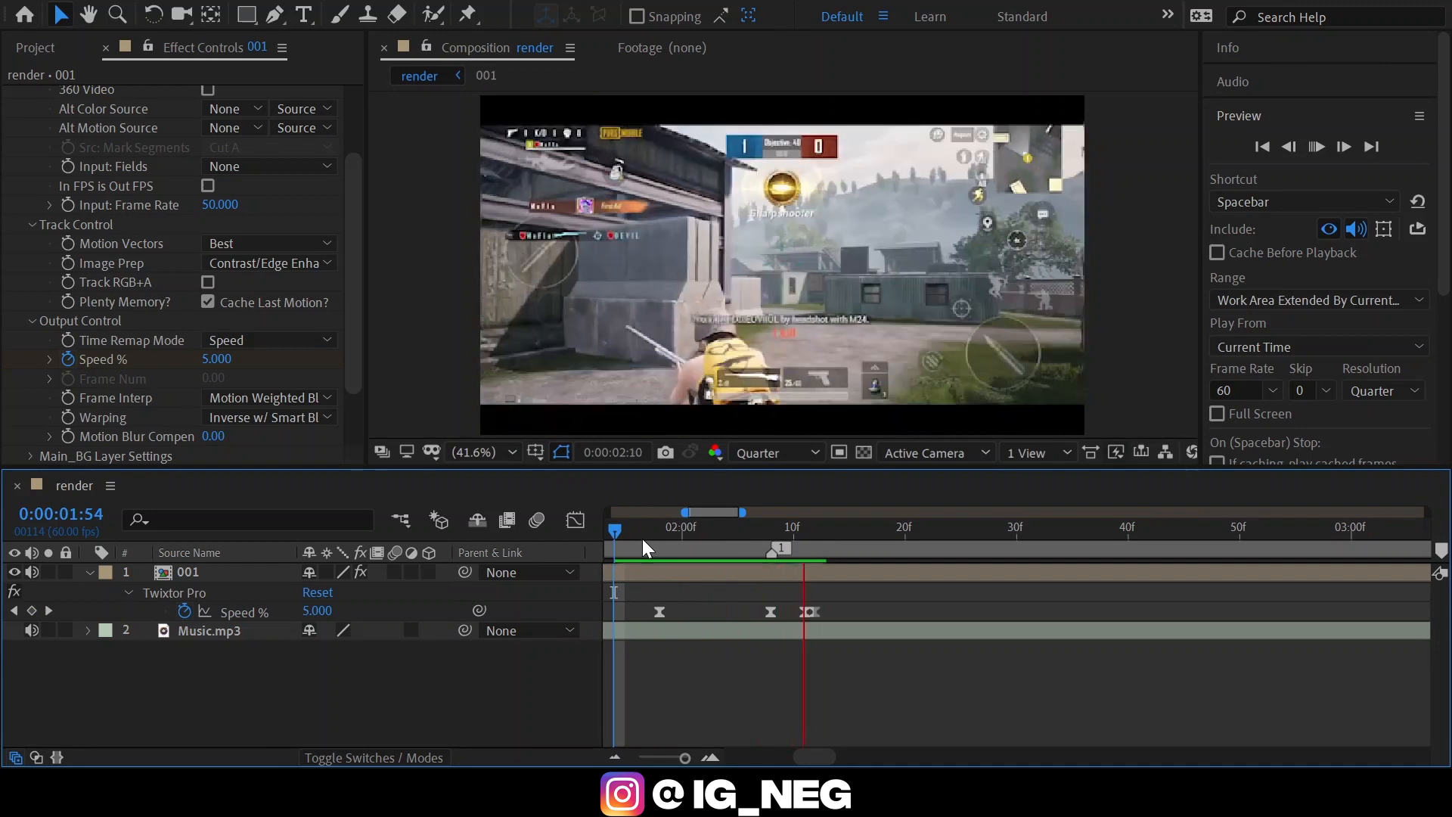
drag(641, 540, 557, 608)
key(space)
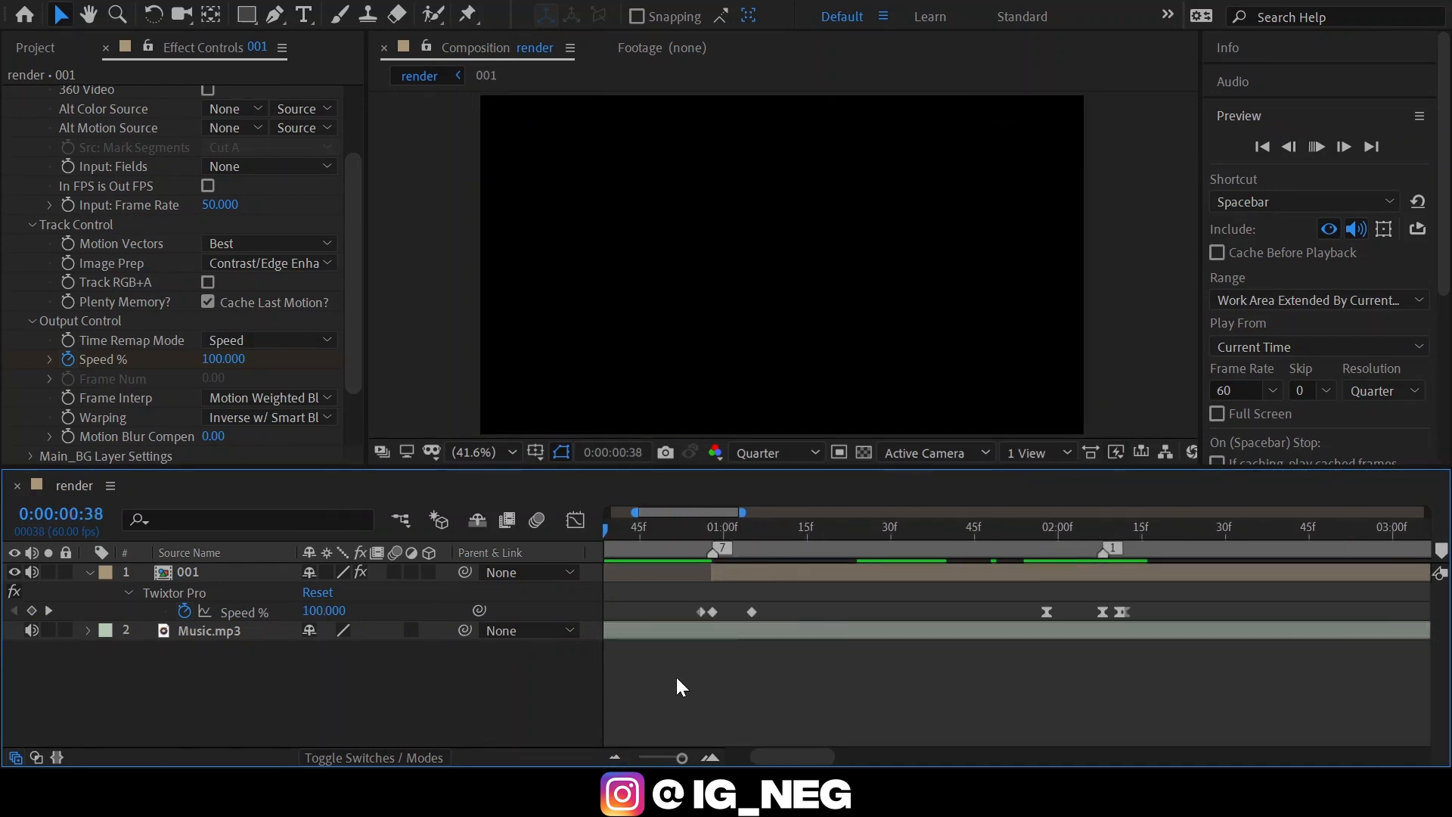
click(615, 757)
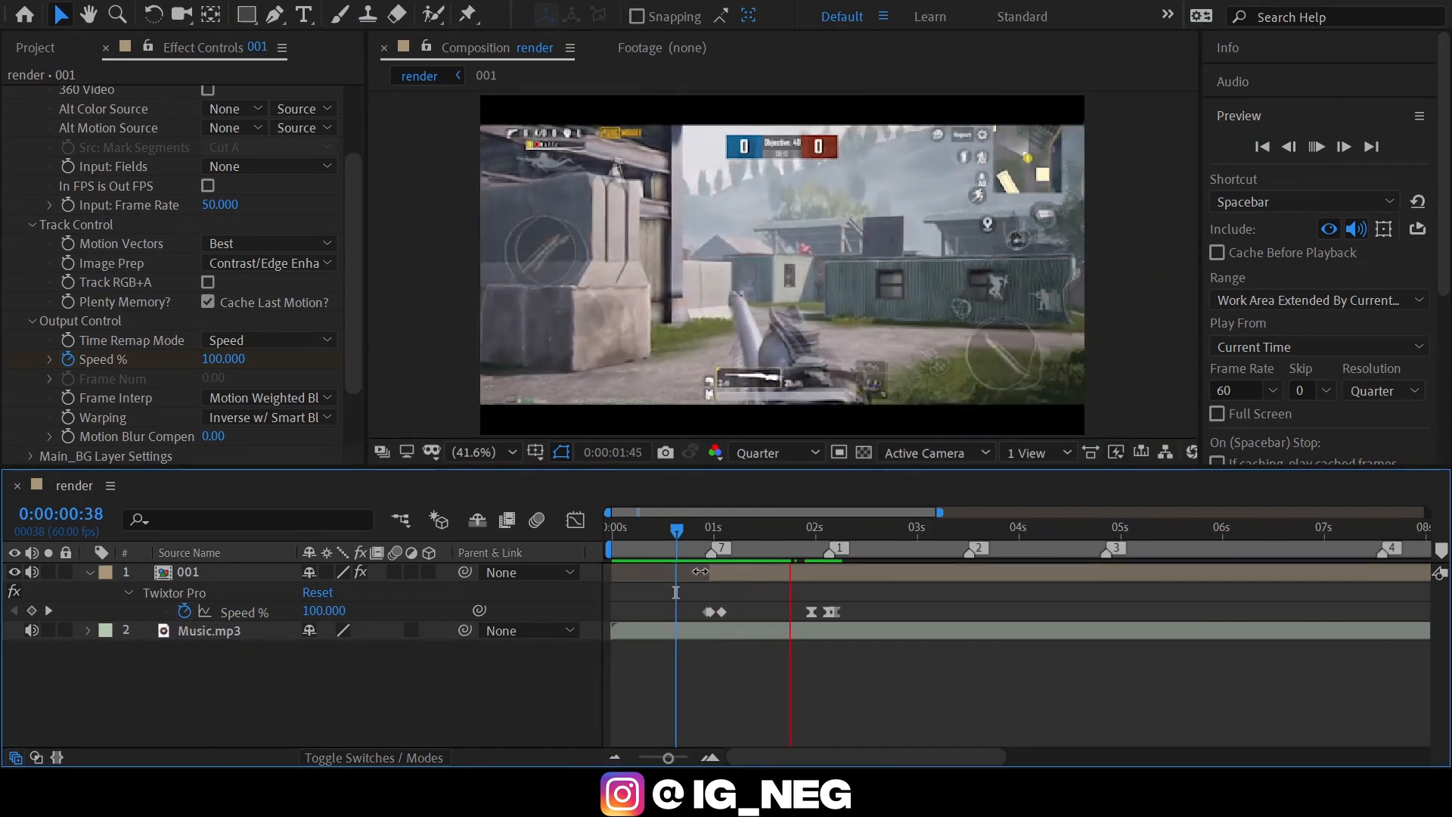
key(space)
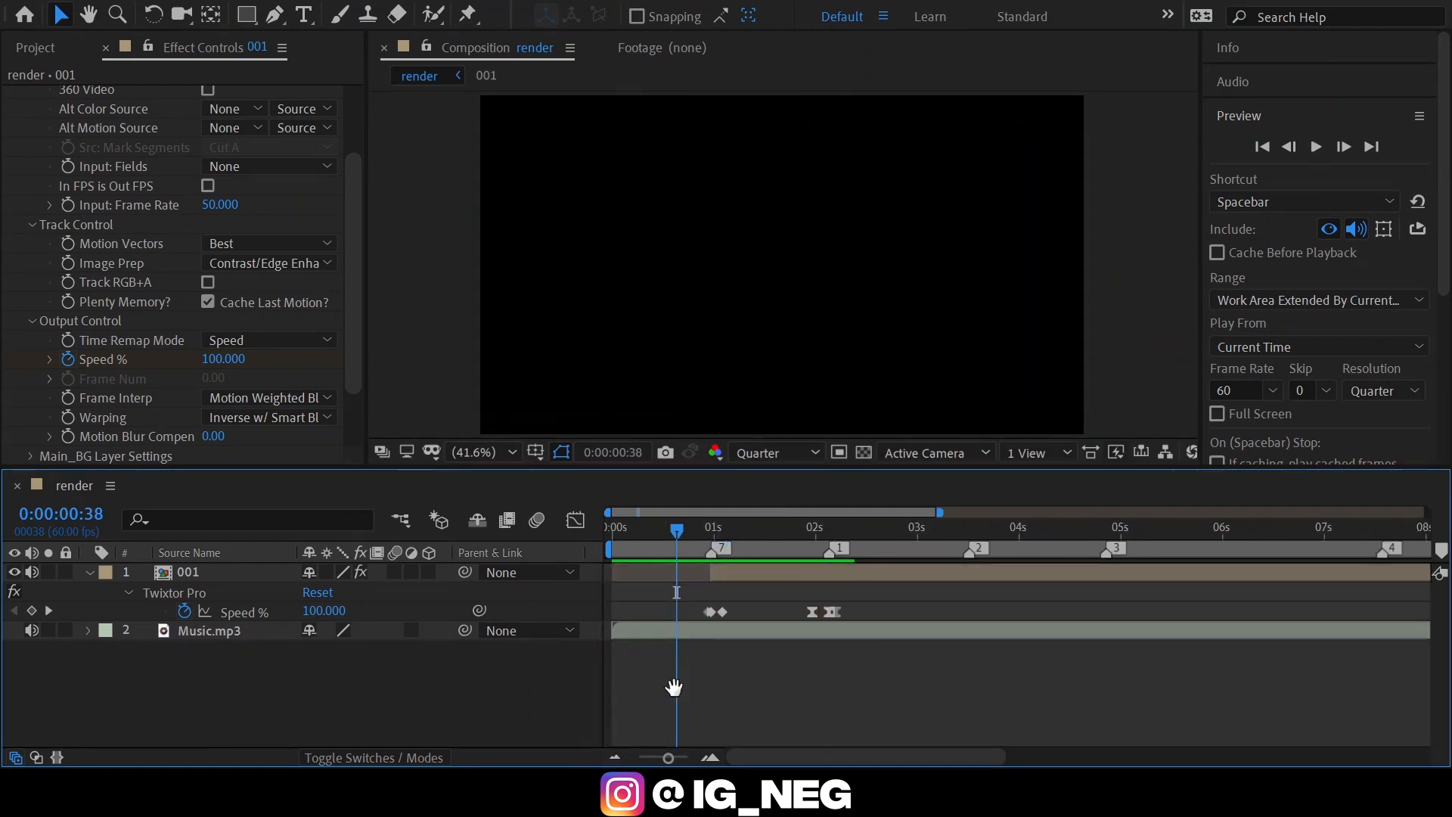
key(space)
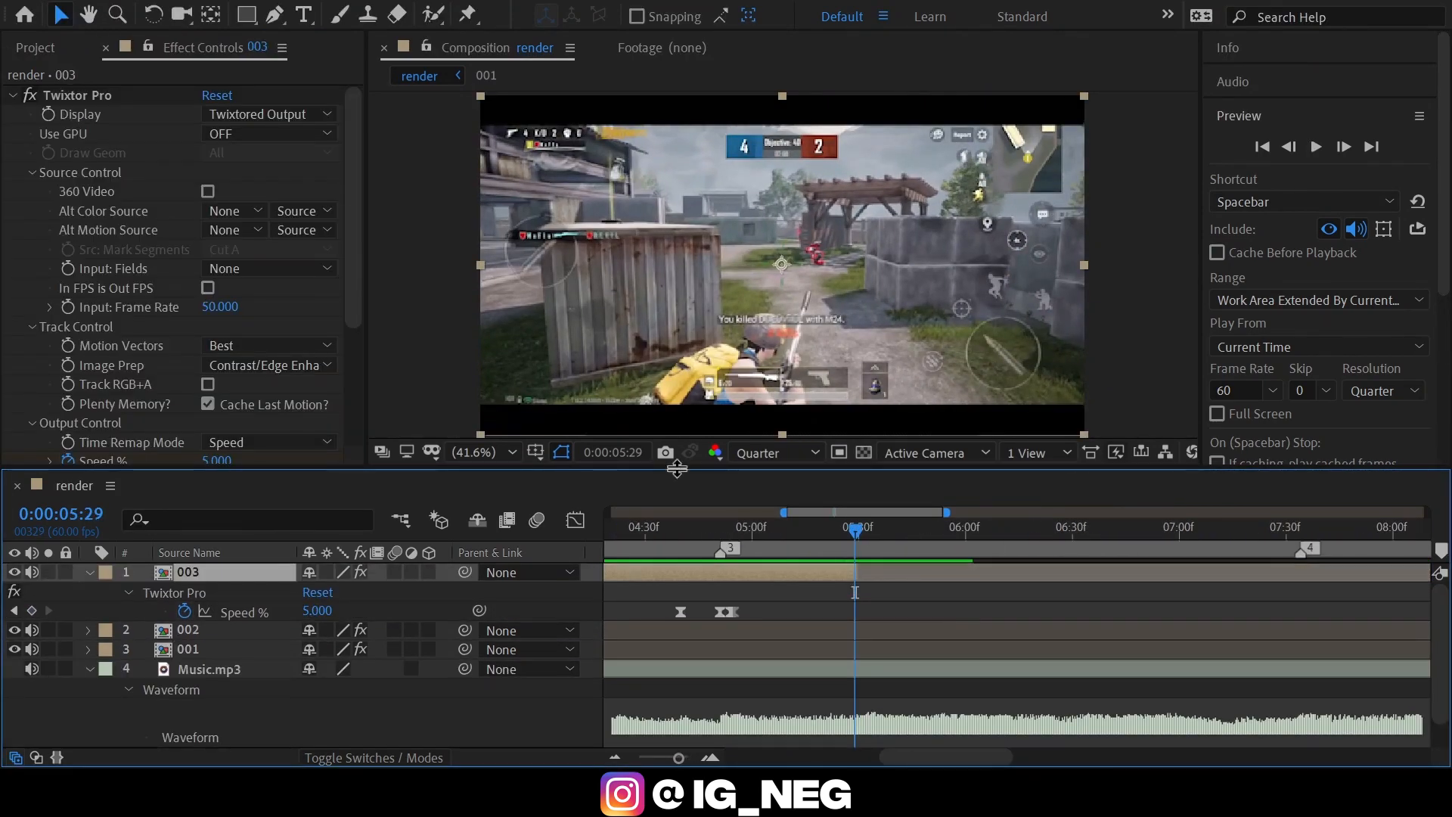
Collapse the open properties of the 003 and Music.mp3 layers and fit the whole composition in the timeline.
click(89, 573)
click(89, 630)
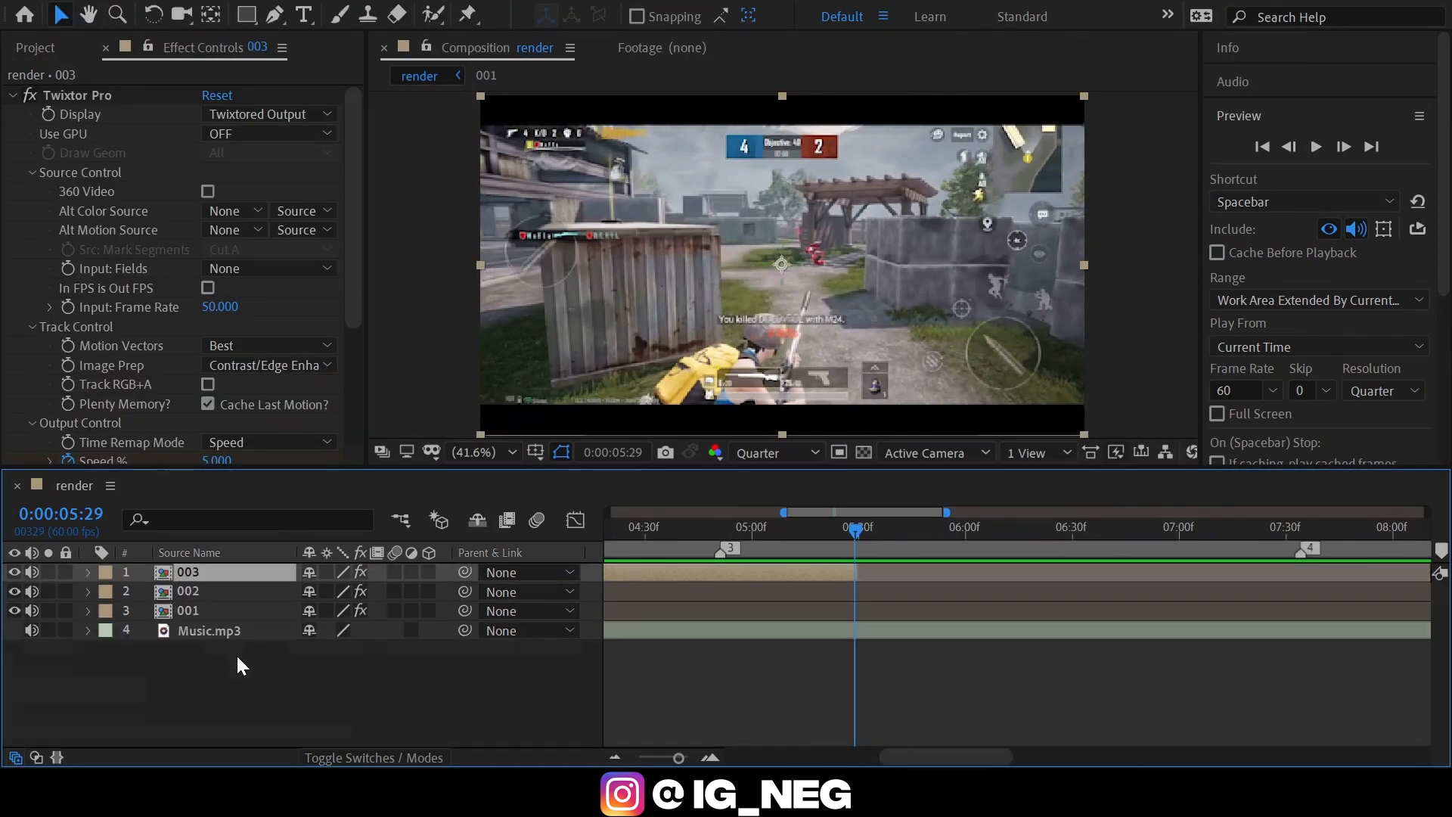
click(615, 754)
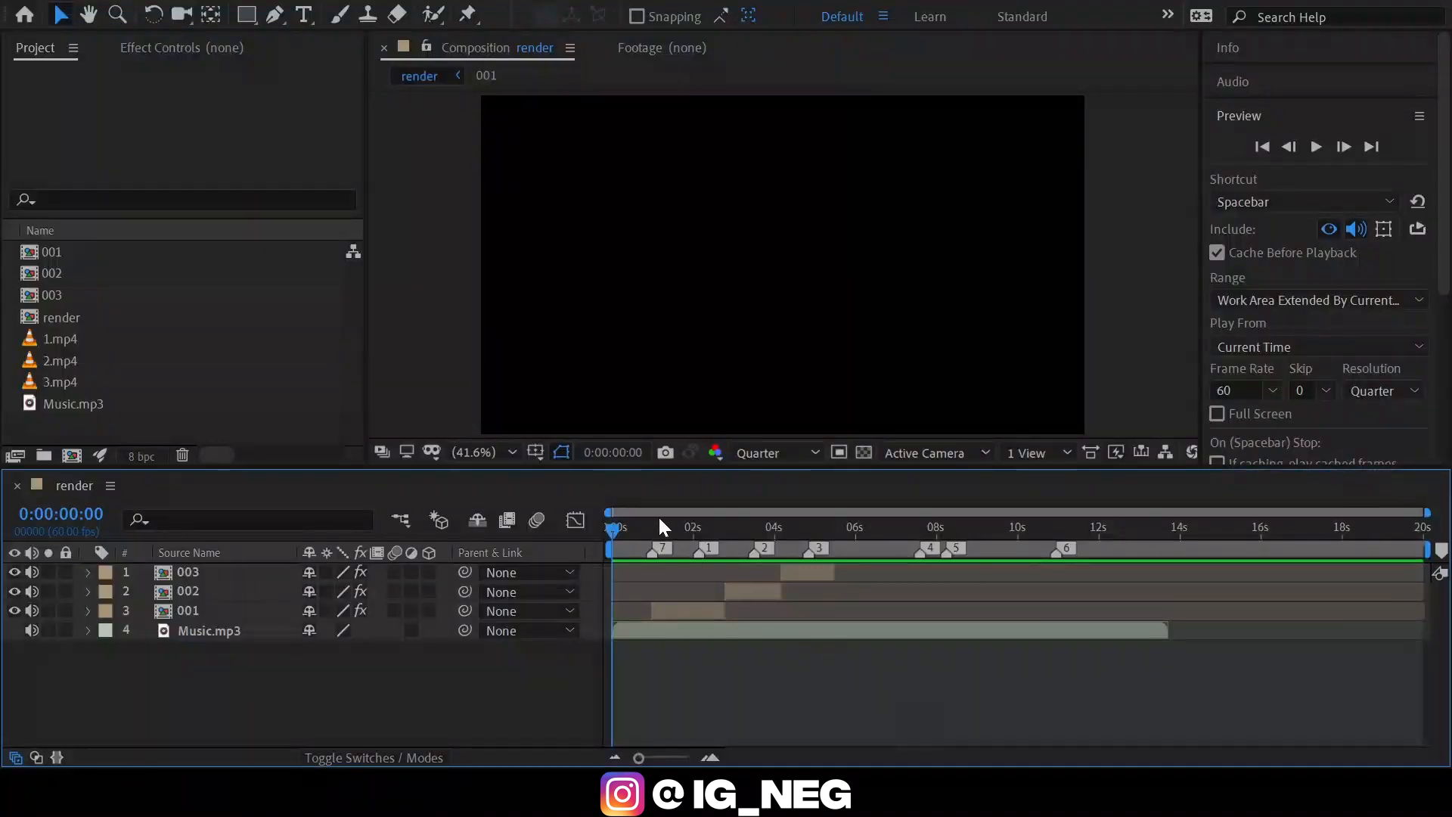
Start keyframing the 001 layer's Scale at 100% at 0:00:01:48, twenty frames before marker 1.
drag(647, 533, 691, 524)
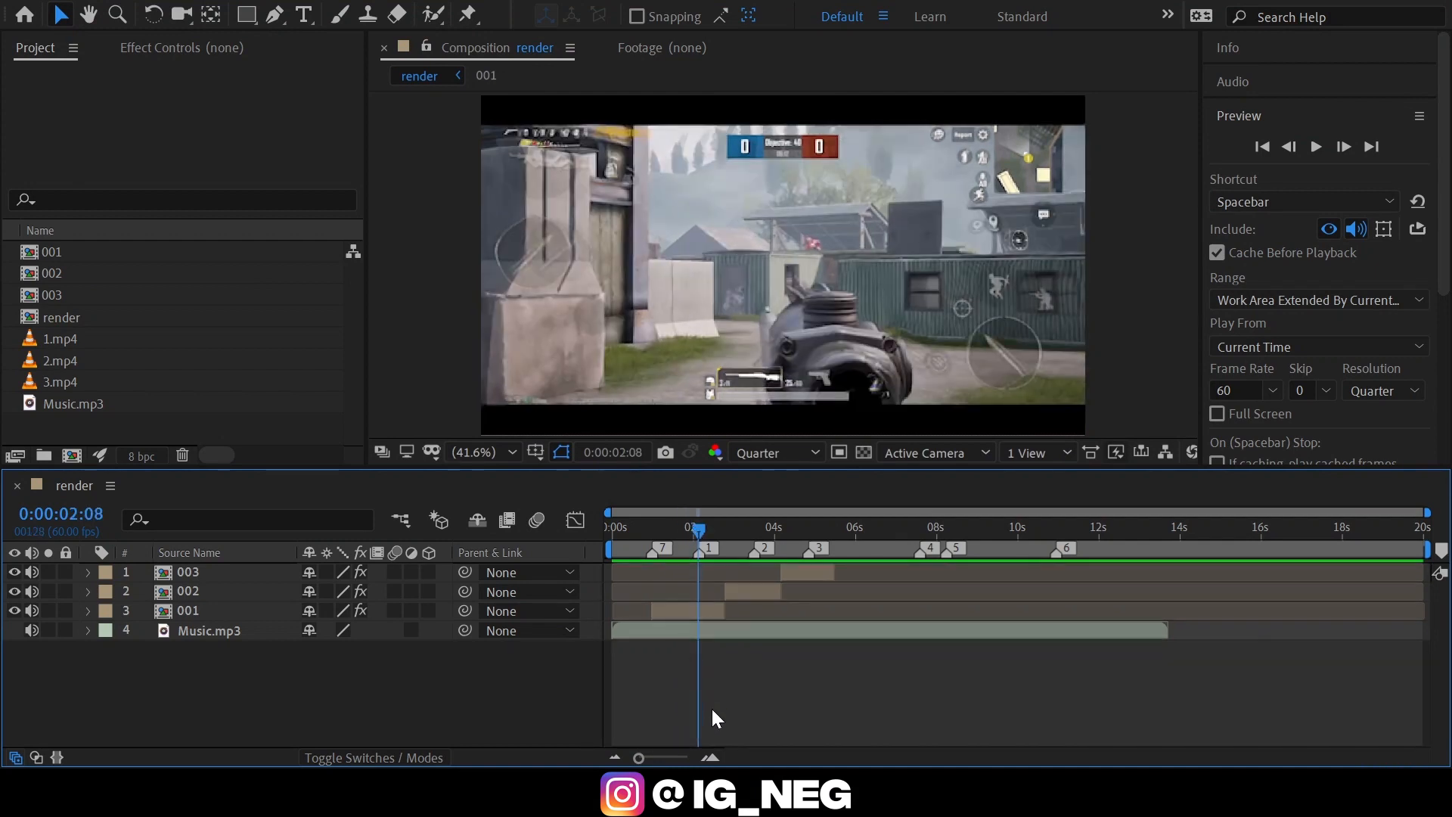
click(709, 757)
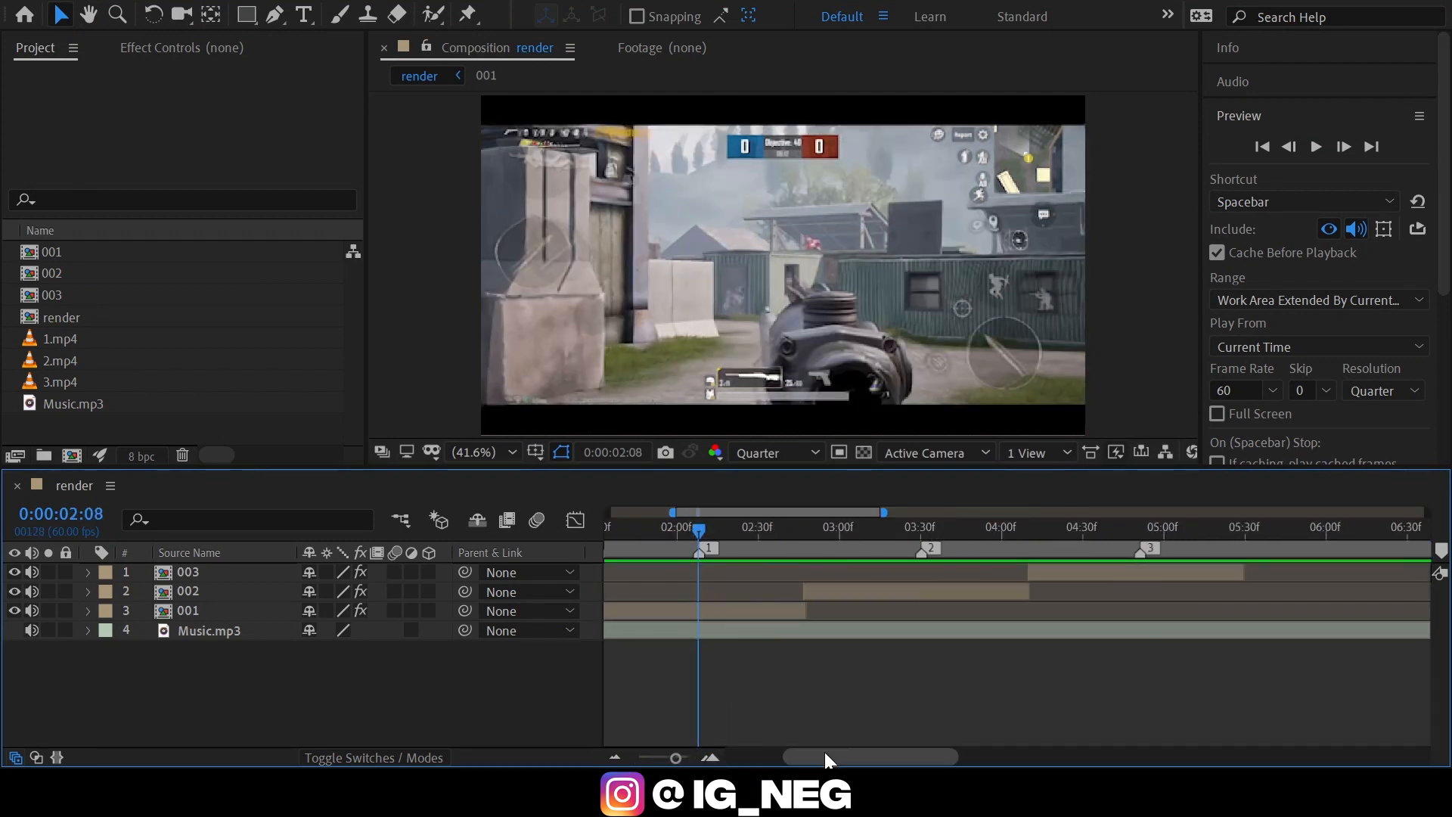
drag(825, 754, 817, 759)
key(shift+Page_Up)
key(shift+Page_Up)
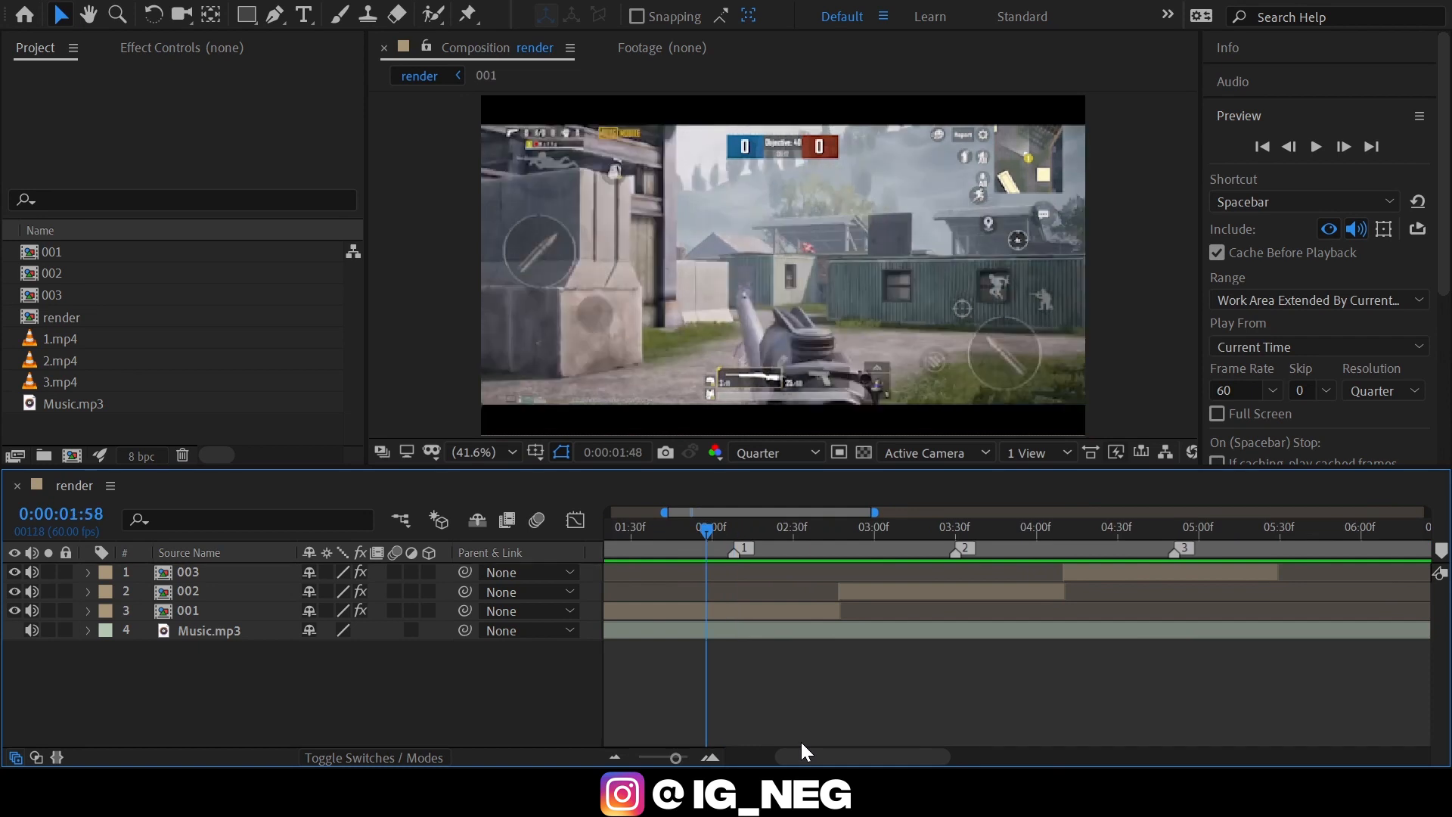
click(732, 615)
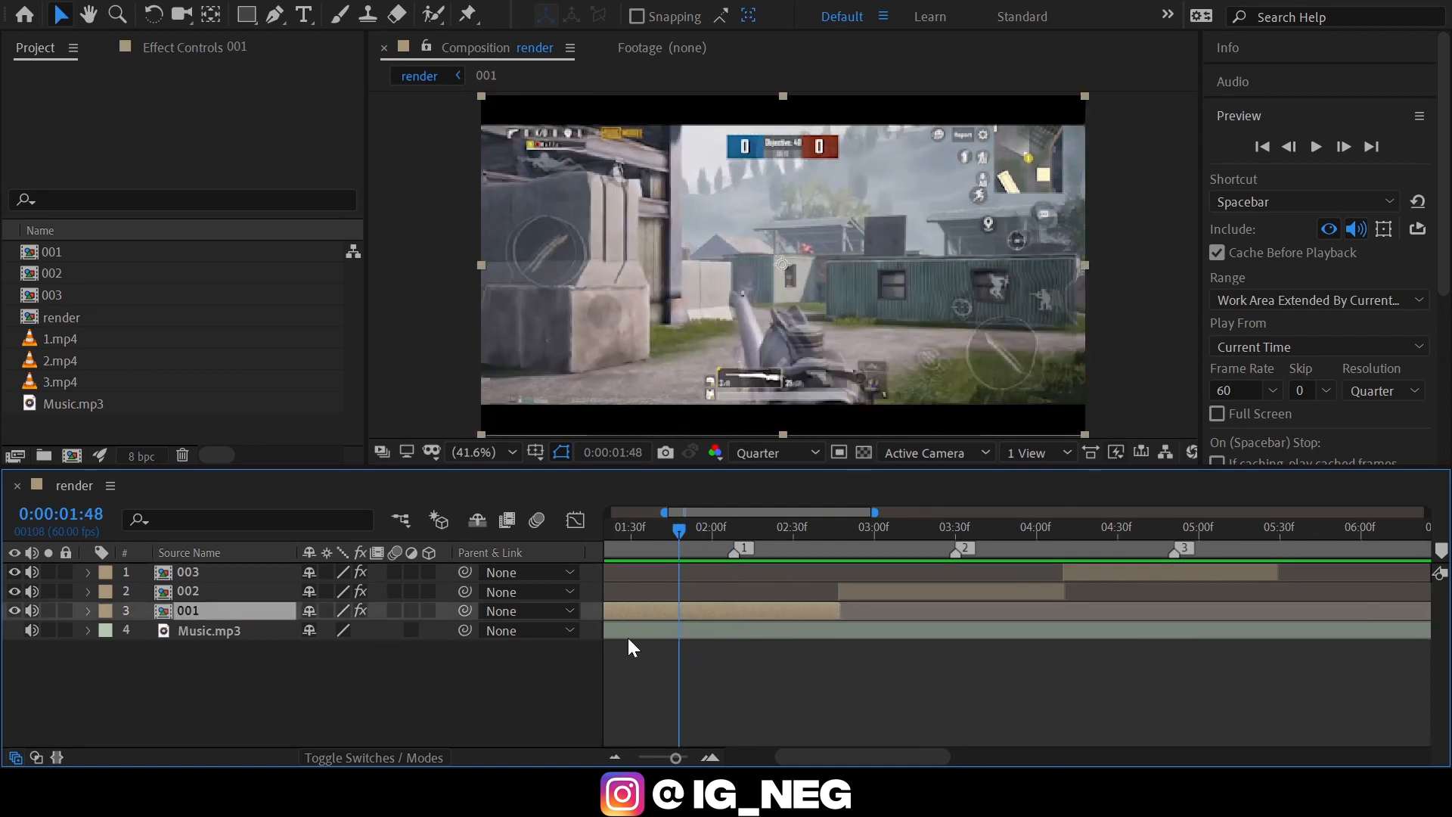
key(s)
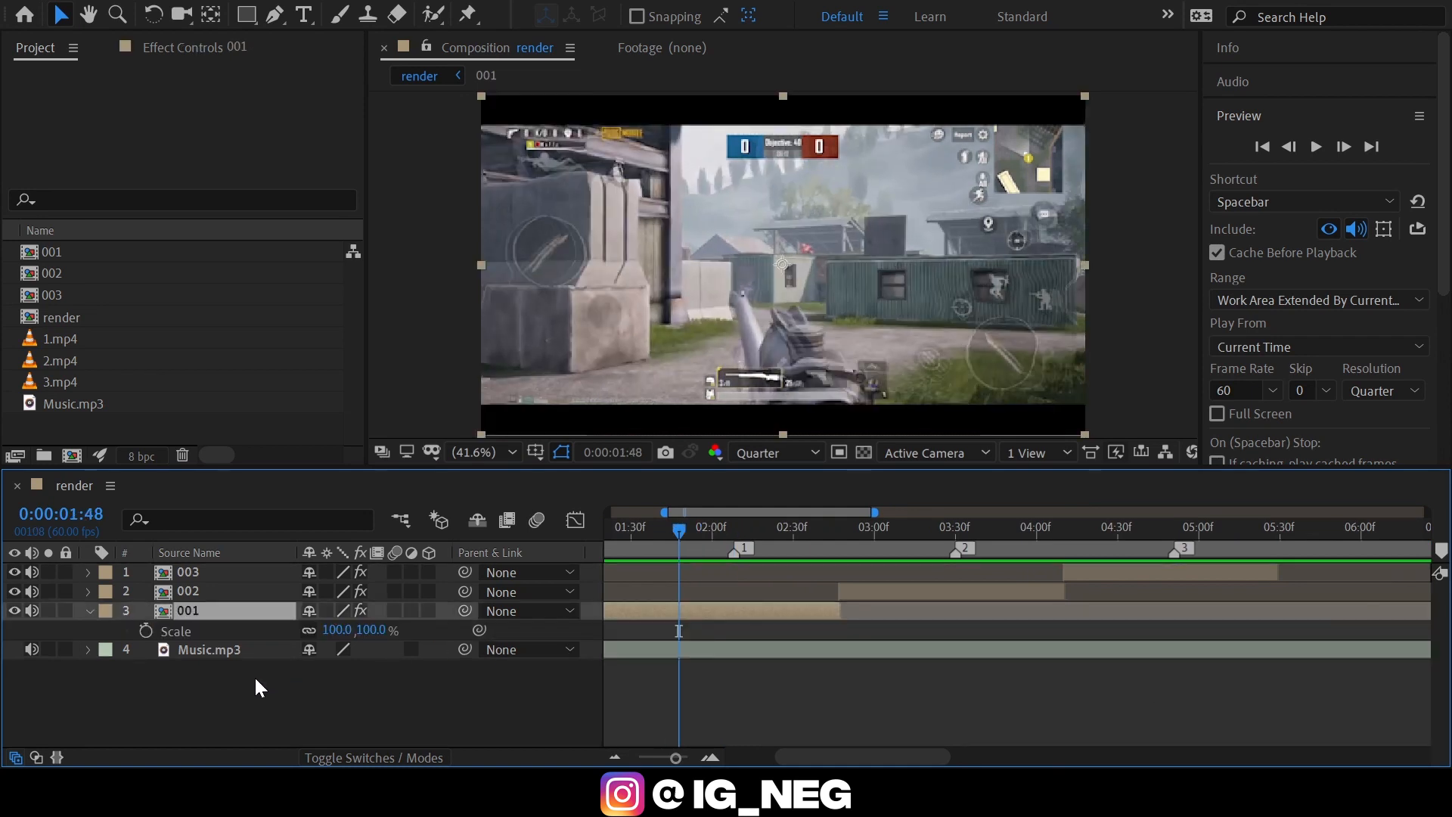
click(146, 631)
Keyframe the 001 layer's Scale at marker 1 (0:00:02:08), trying 145% and settling on 140%.
key(shift+Page_Down)
key(shift+Page_Down)
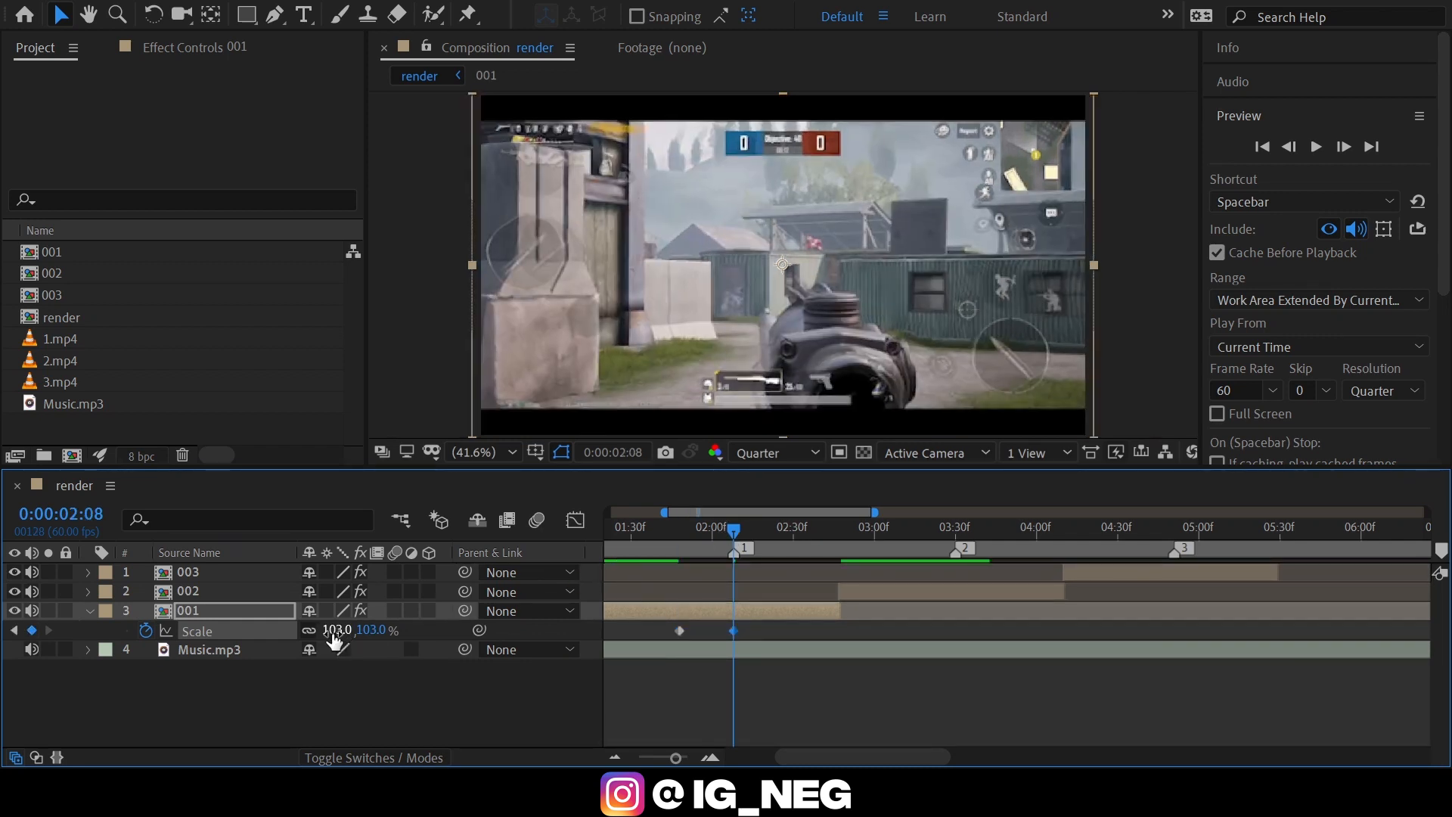
click(337, 629)
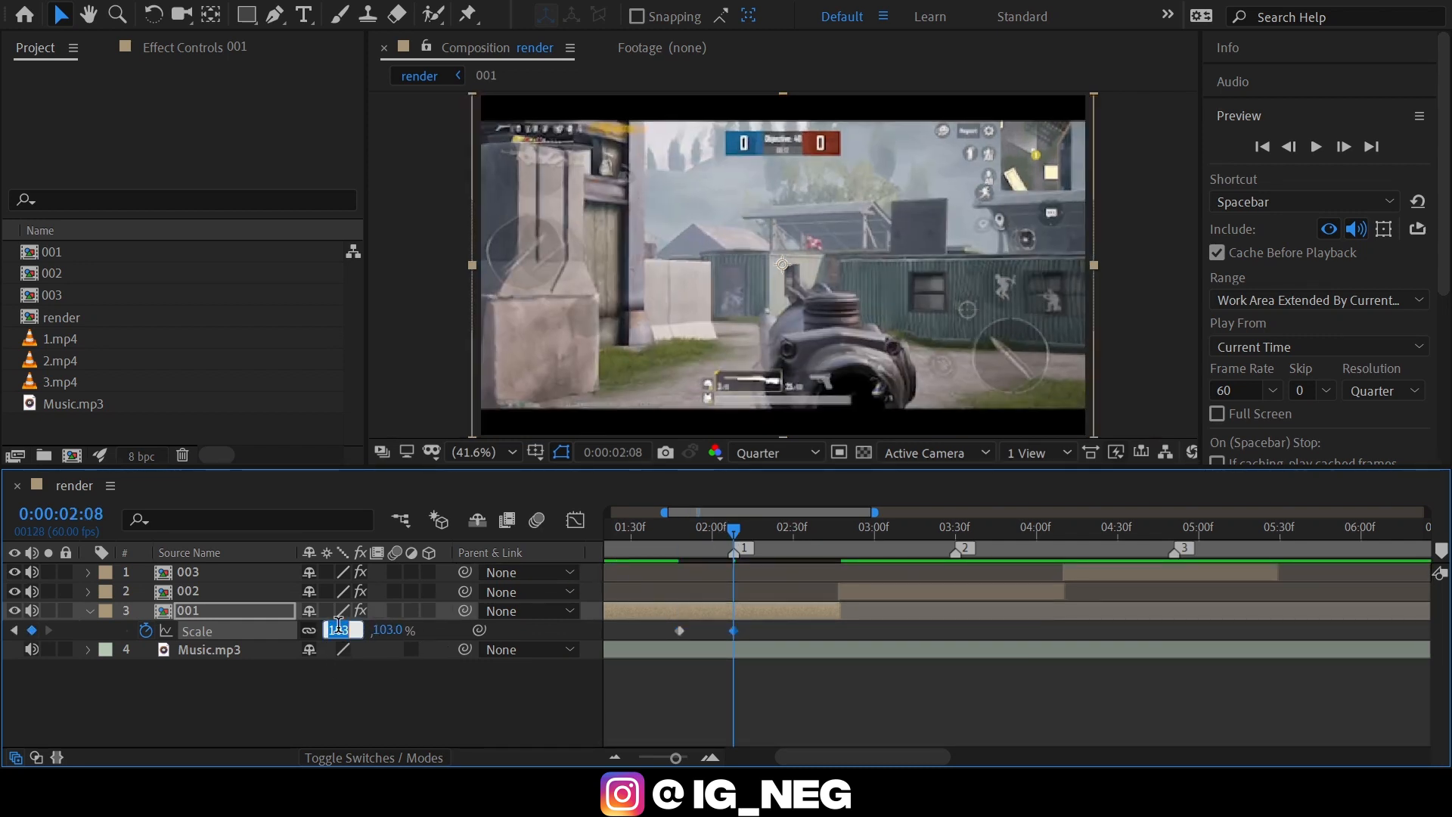
text(145)
key(Return)
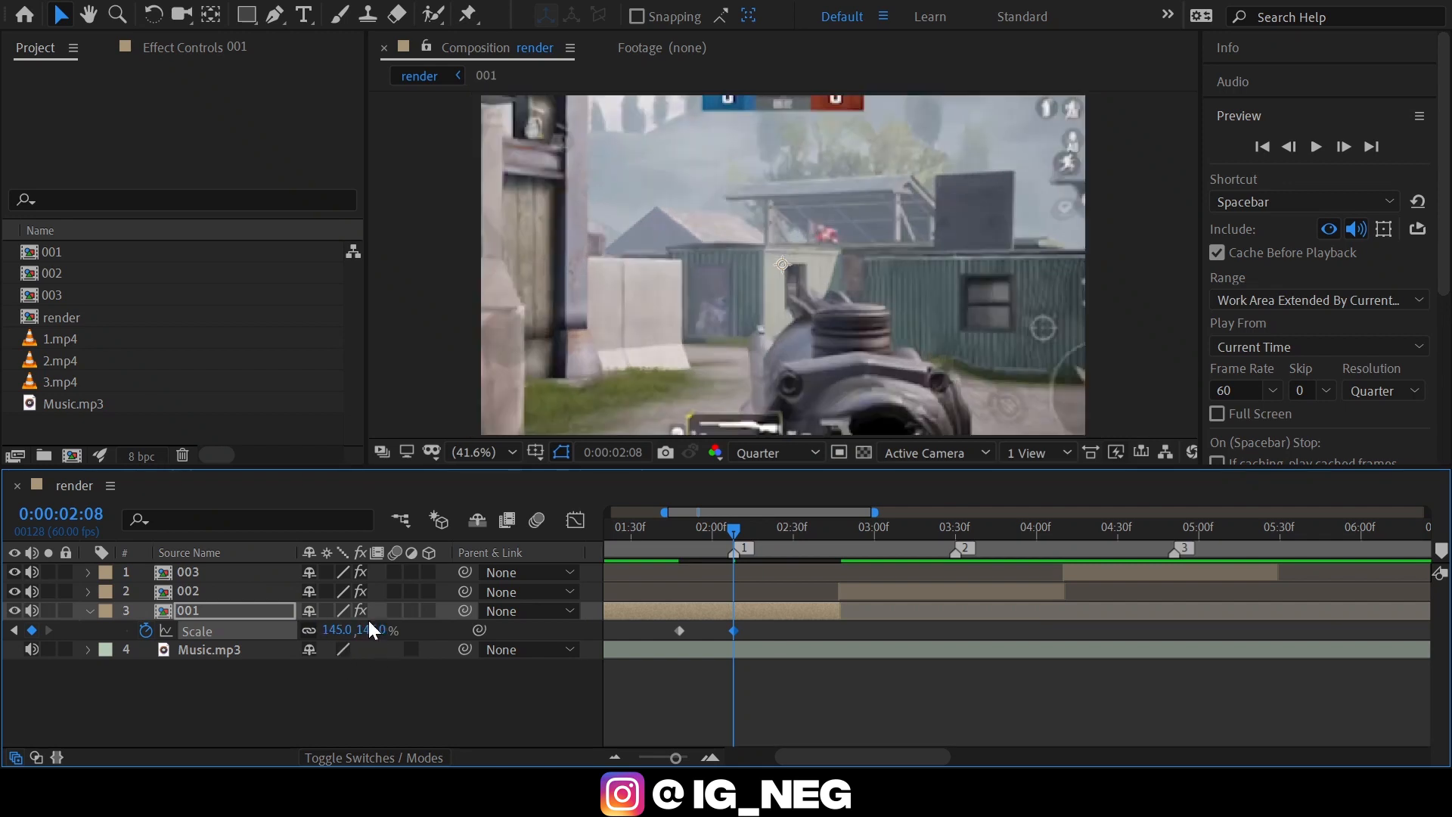
click(337, 629)
text(1)
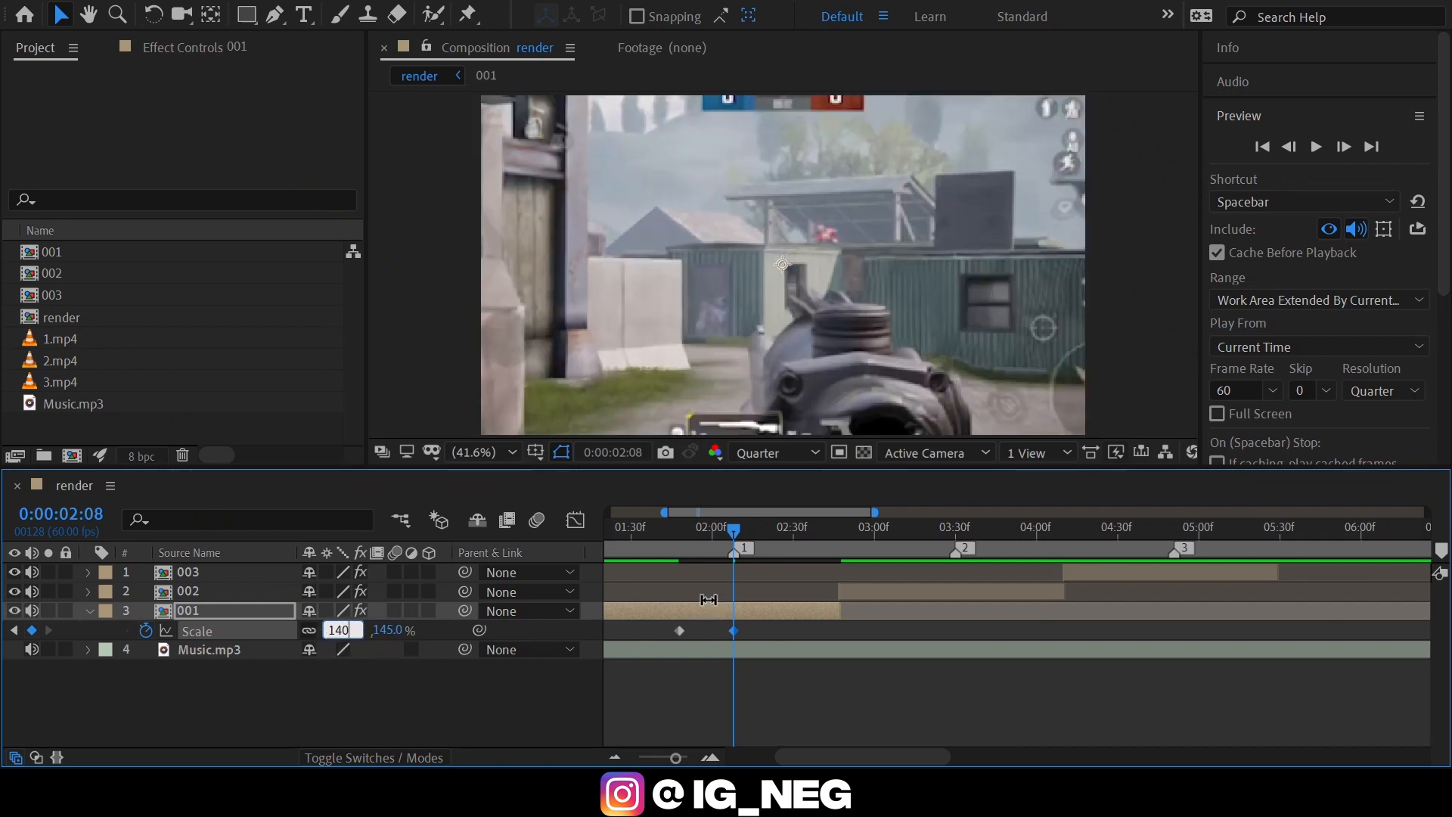
text(40)
key(Return)
Set the 001 layer's Scale back to 100% at 0:00:02:21, thirteen frames after marker 1.
key(shift+Page_Down)
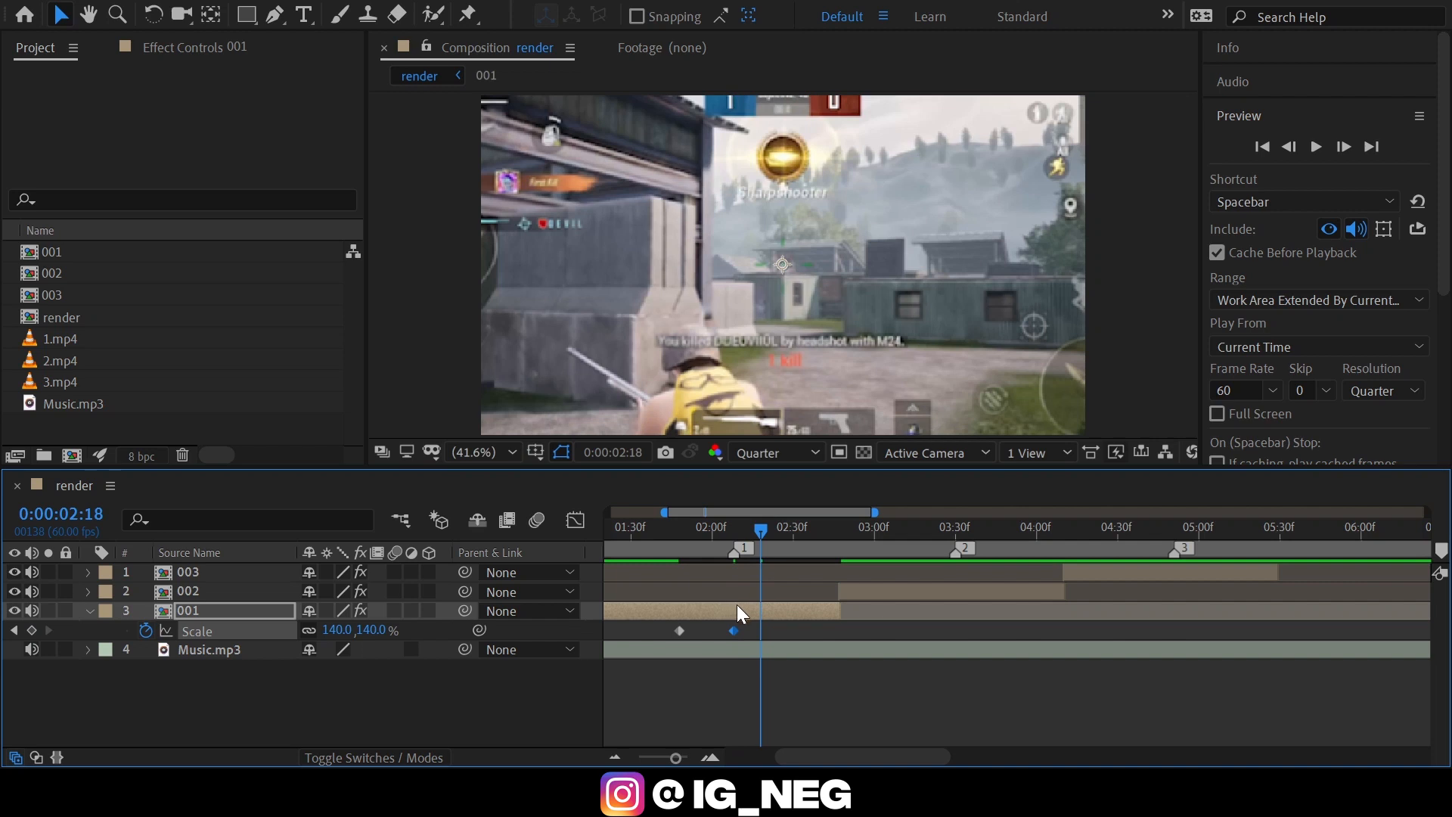
key(Page_Down)
key(Page_Down)
key(Page_Down)
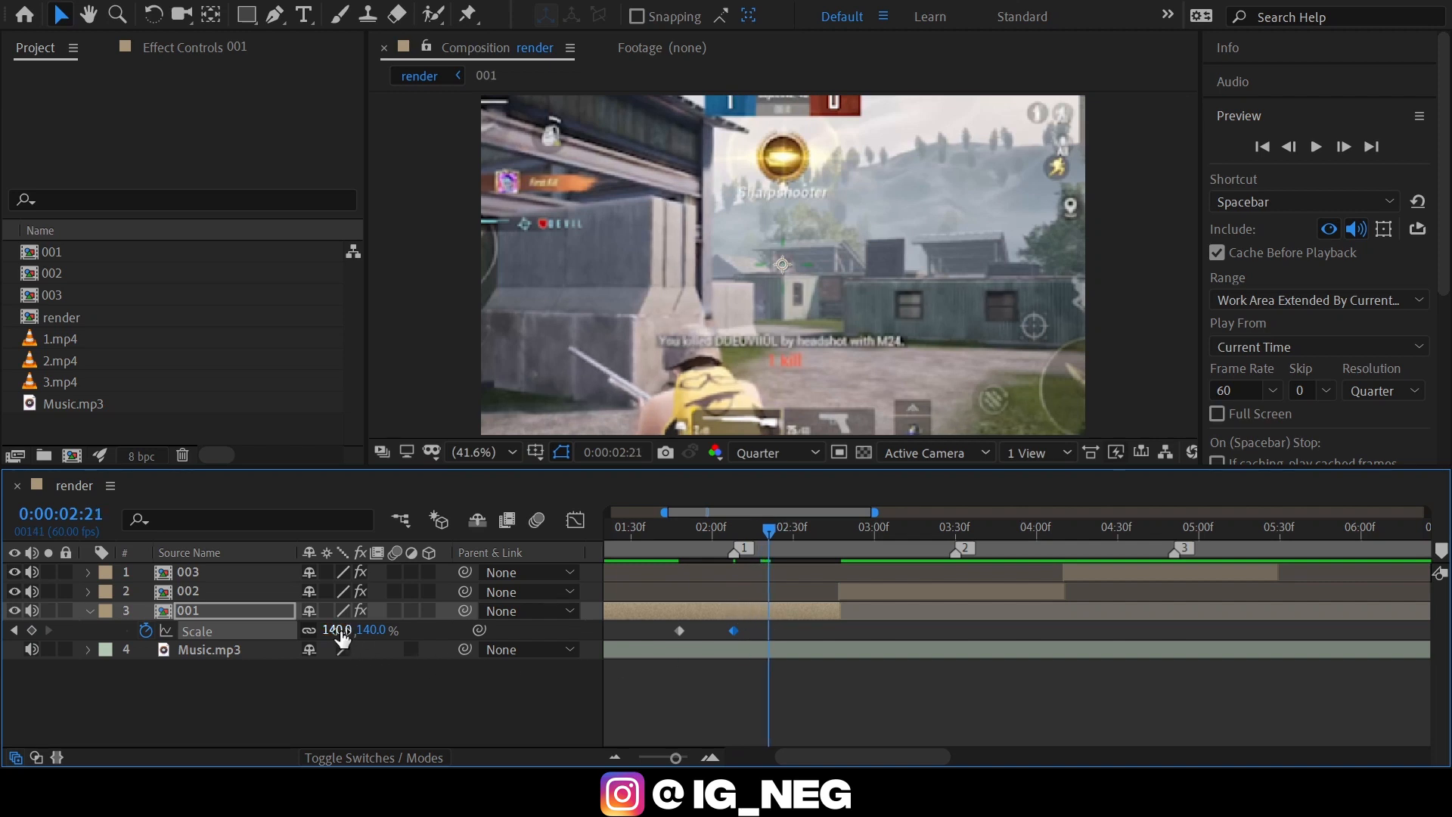
click(338, 631)
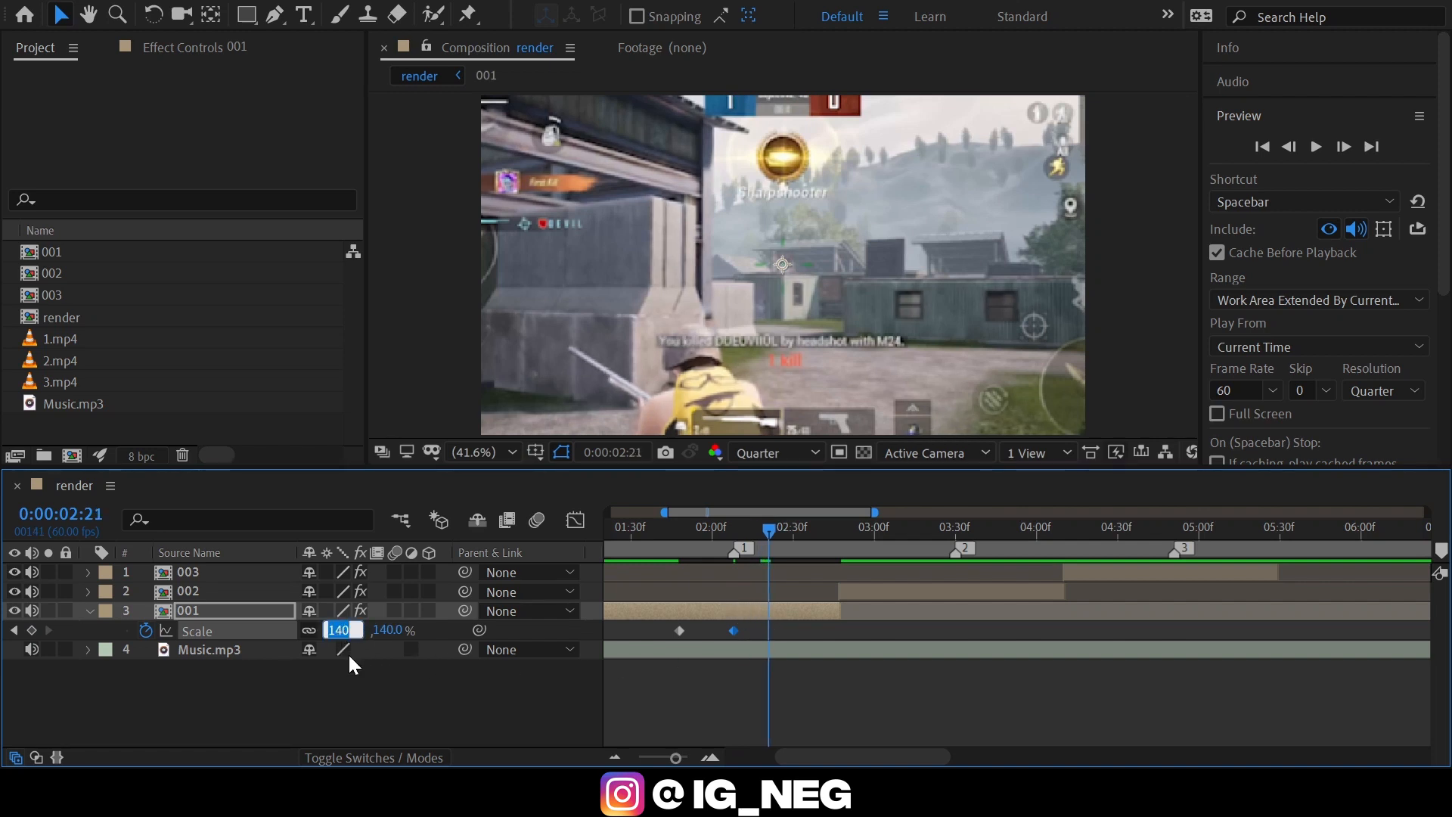
text(100)
key(Return)
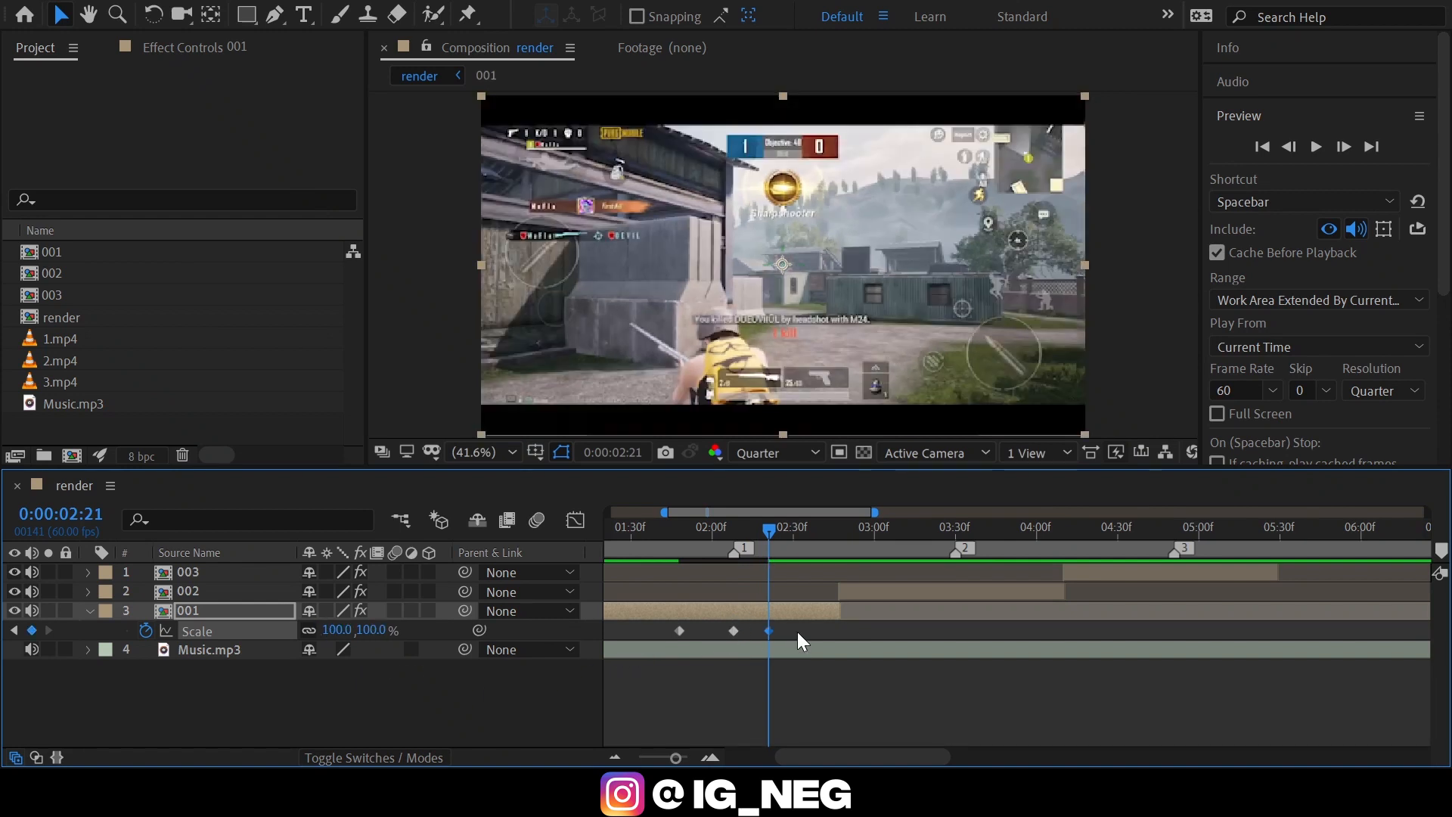
Apply Easy Ease to the three Scale keyframes of 001 and shape their speed graph into sharp peaks at marker 1.
drag(799, 629, 634, 673)
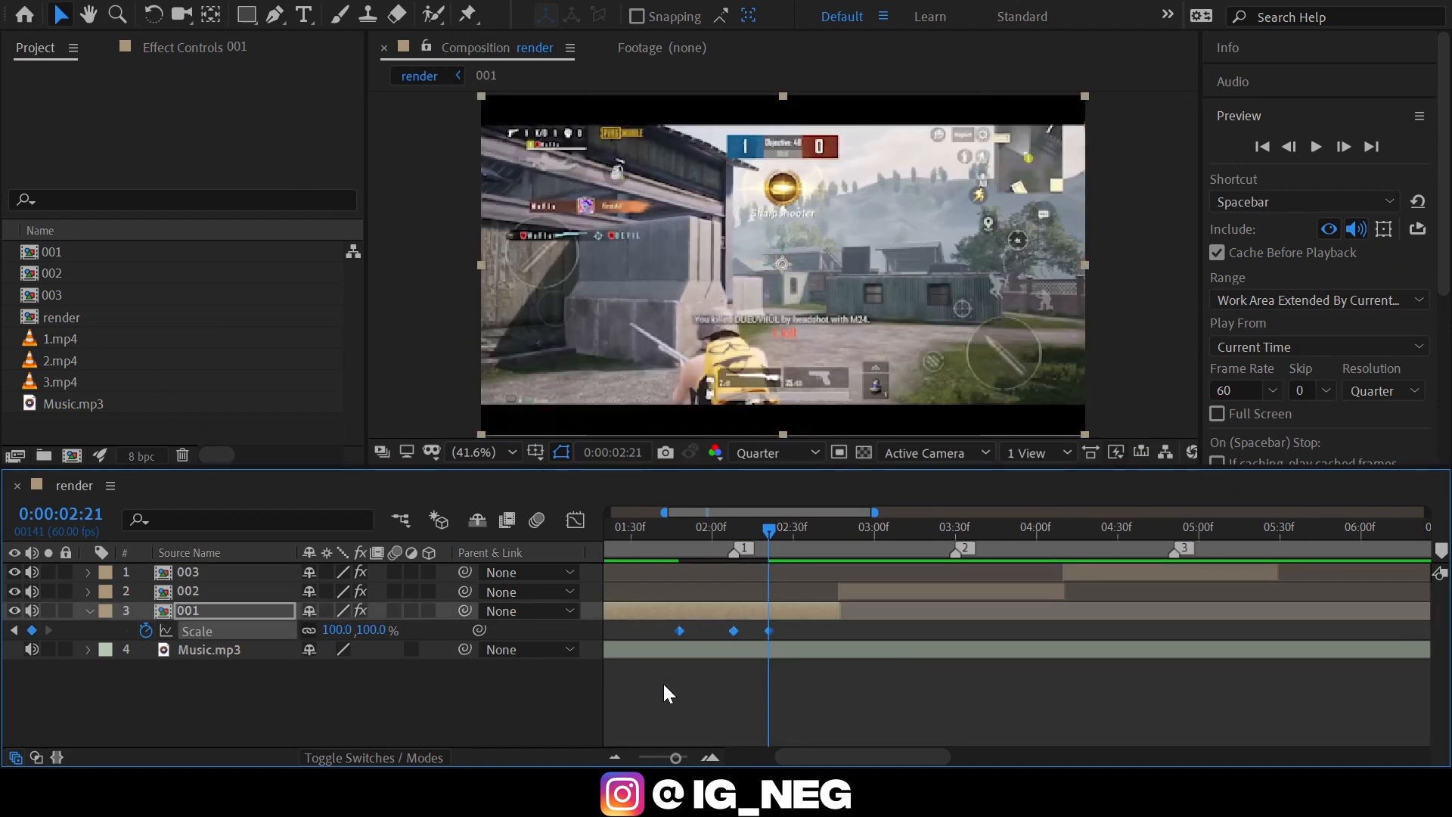
key(F9)
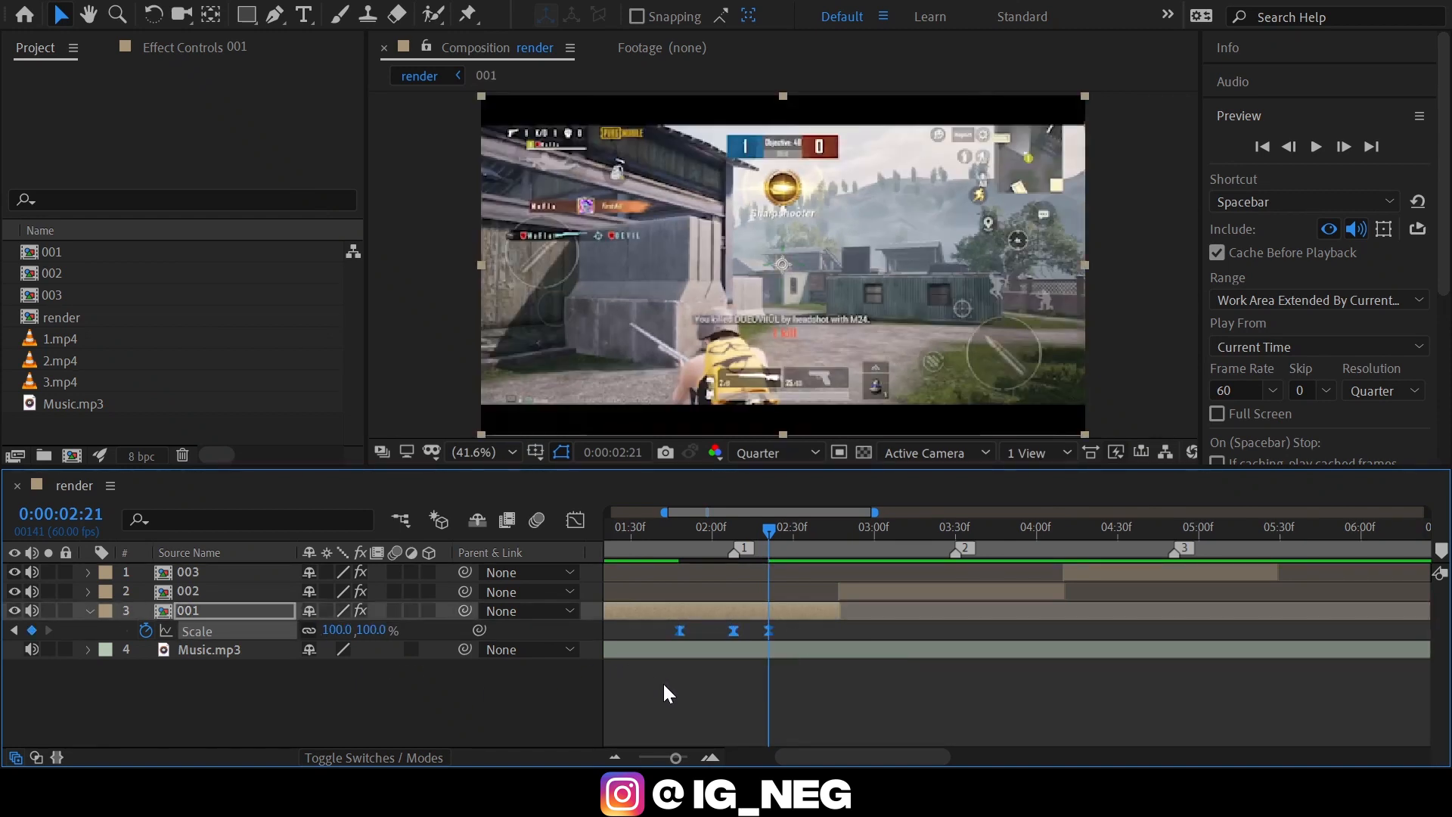
click(576, 521)
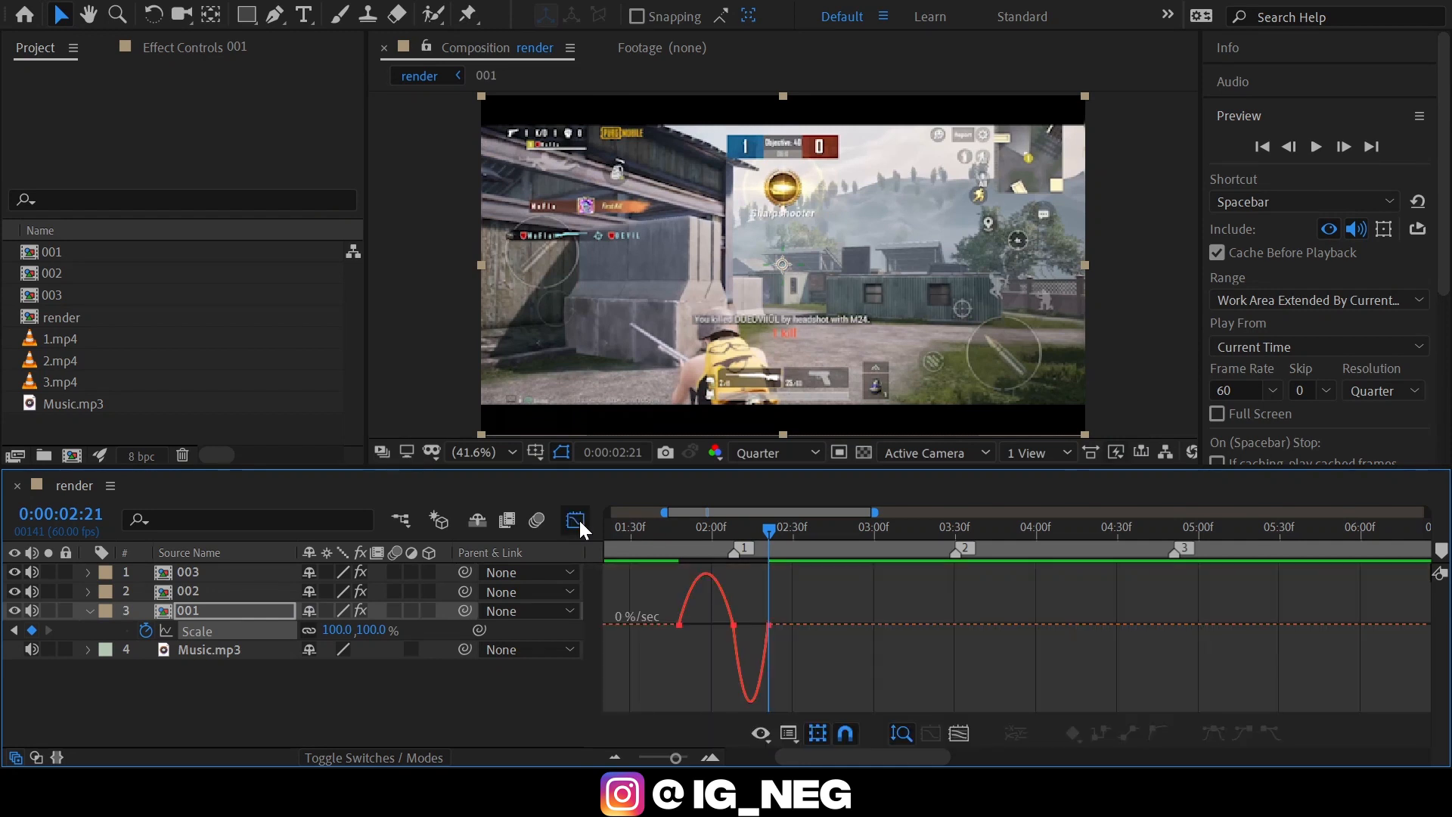
click(710, 757)
drag(818, 750, 791, 750)
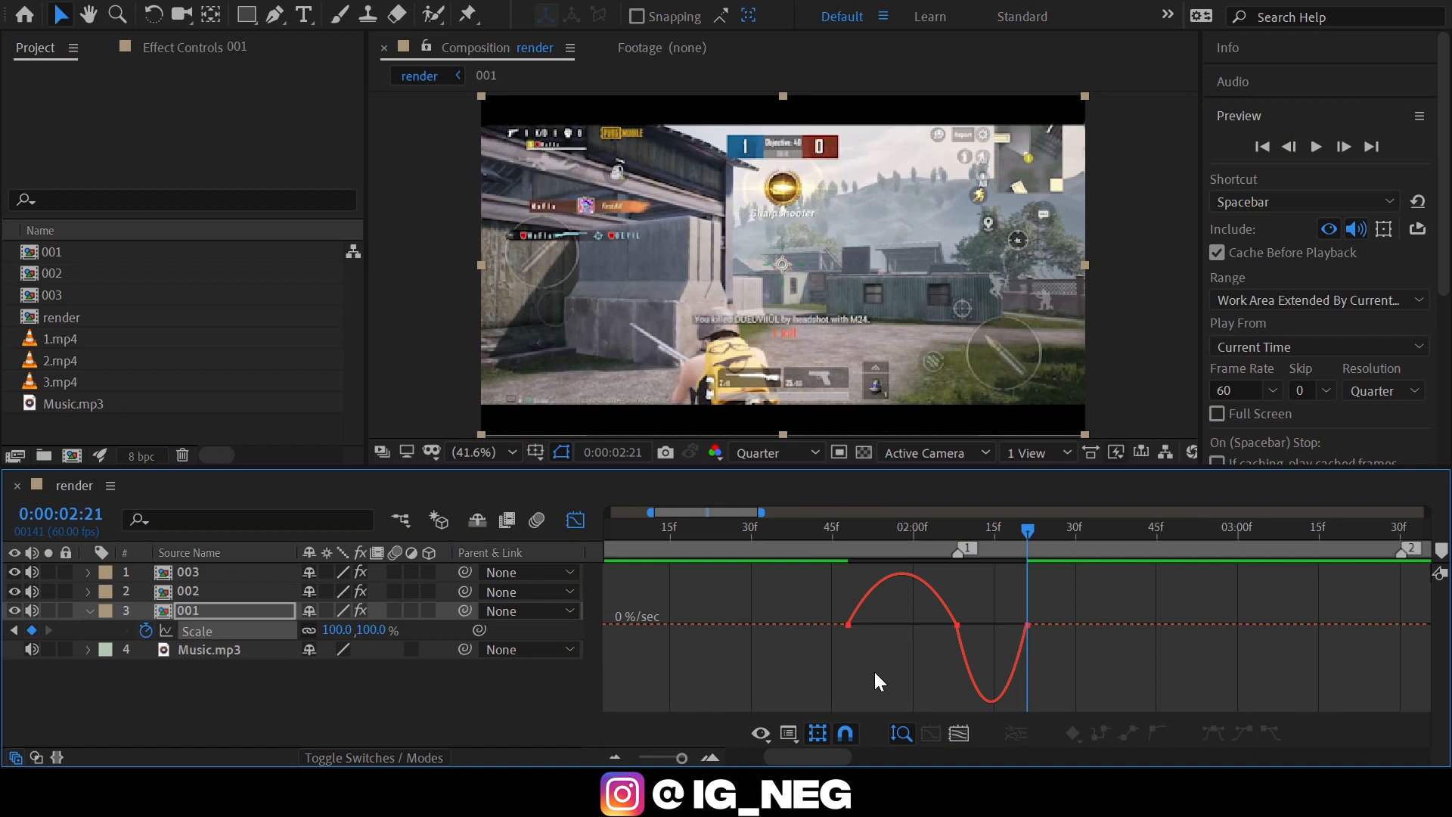
mouse_move(870, 655)
mouse_down()
mouse_move(824, 601)
mouse_move(917, 632)
mouse_move(940, 625)
mouse_move(980, 658)
mouse_move(931, 681)
mouse_move(1004, 687)
mouse_move(987, 682)
mouse_up()
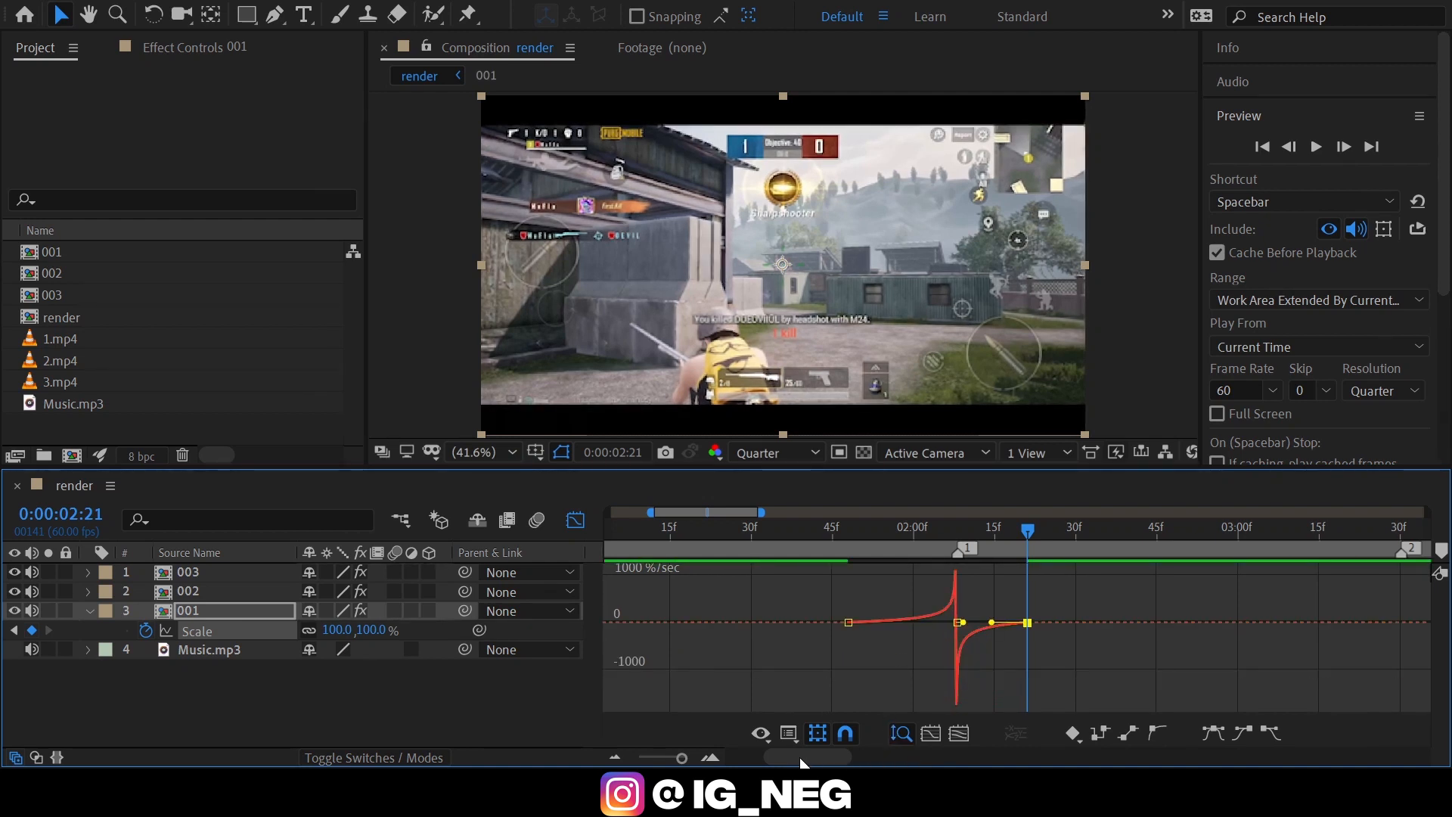
click(786, 791)
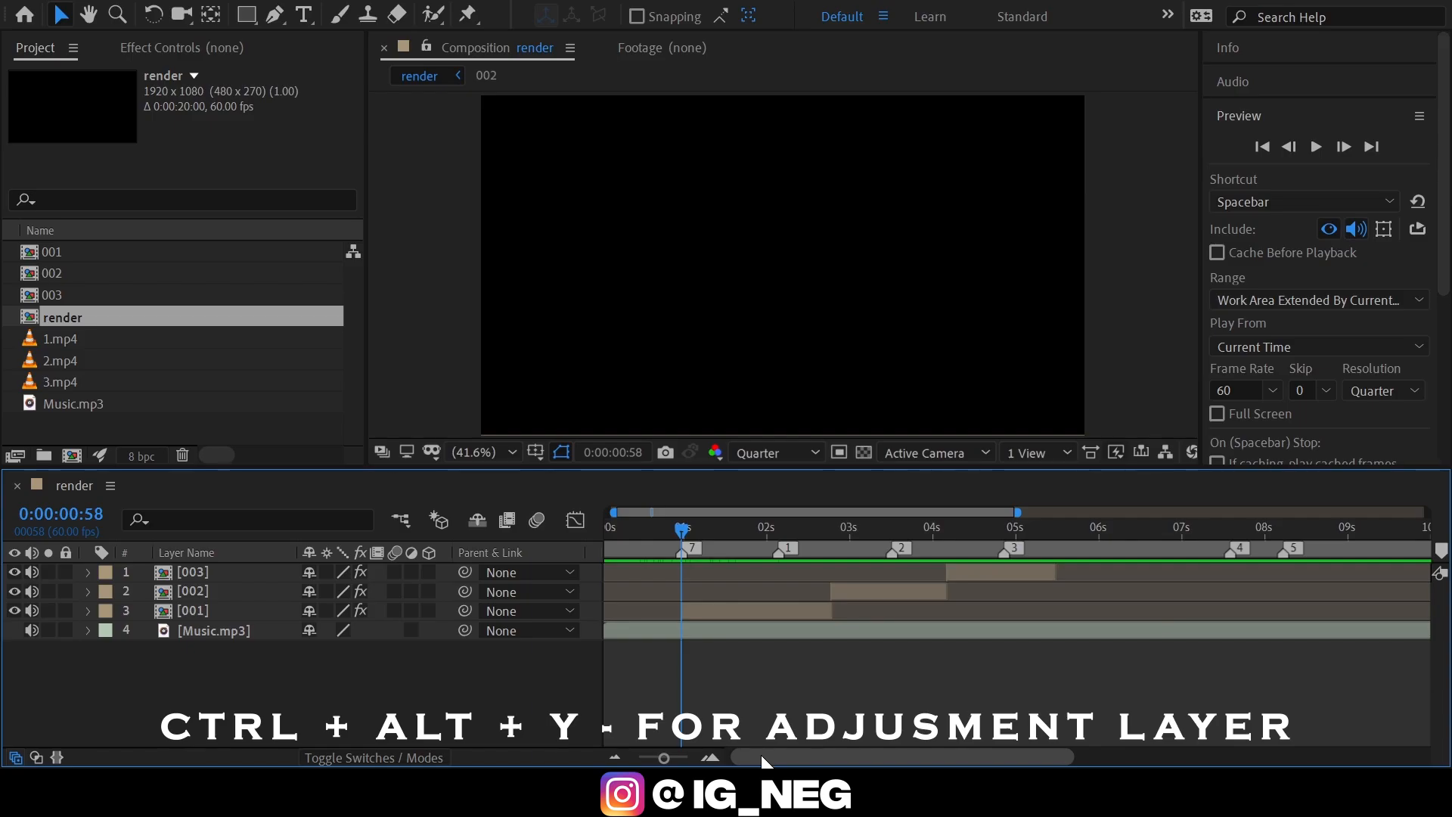
Add an adjustment layer above the clips and trim its start to 0:00:01:51, before marker 1.
key(ctrl+alt+y)
drag(748, 537, 775, 528)
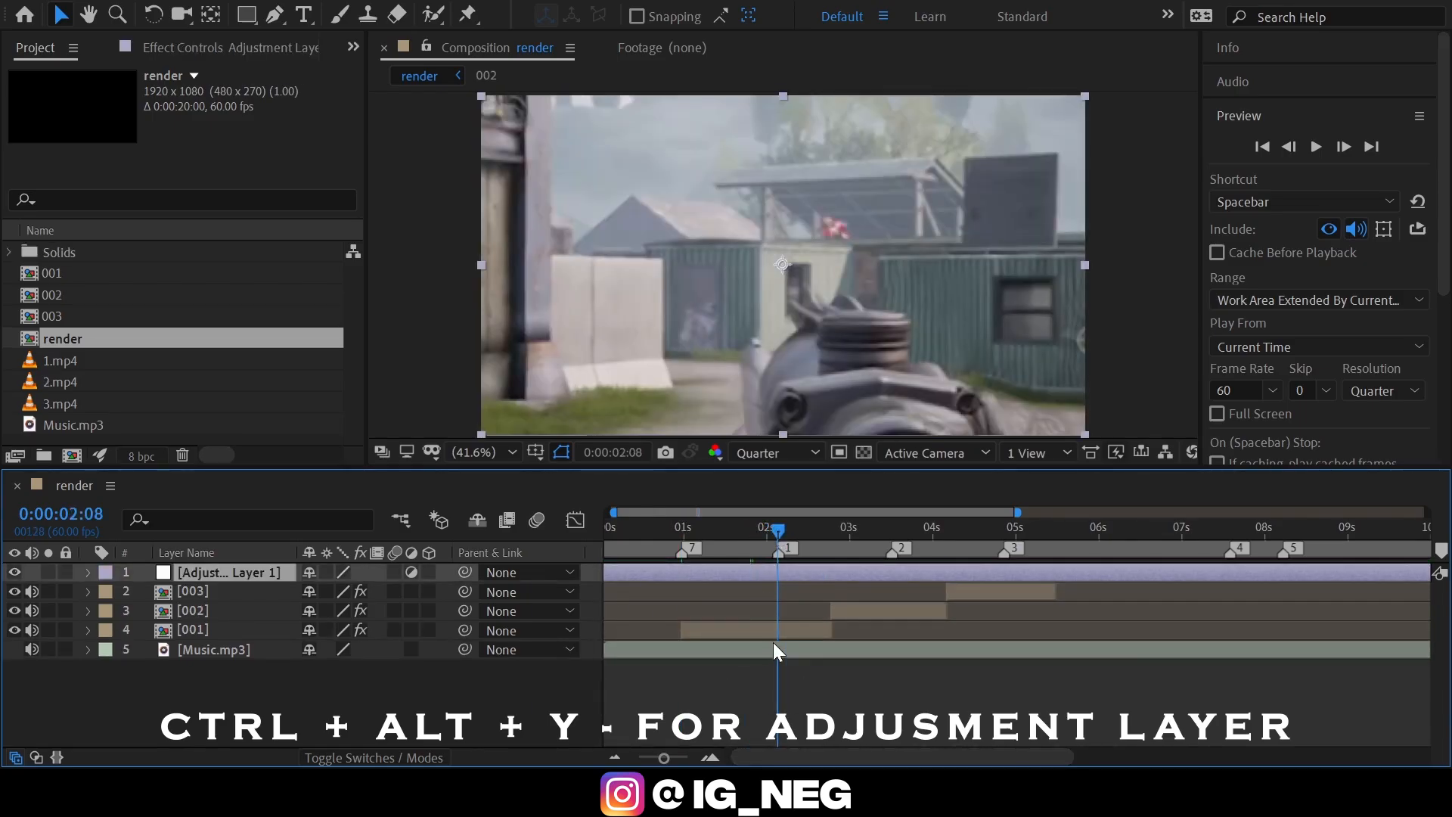
key(shift+Page_Up)
key(shift+Page_Up)
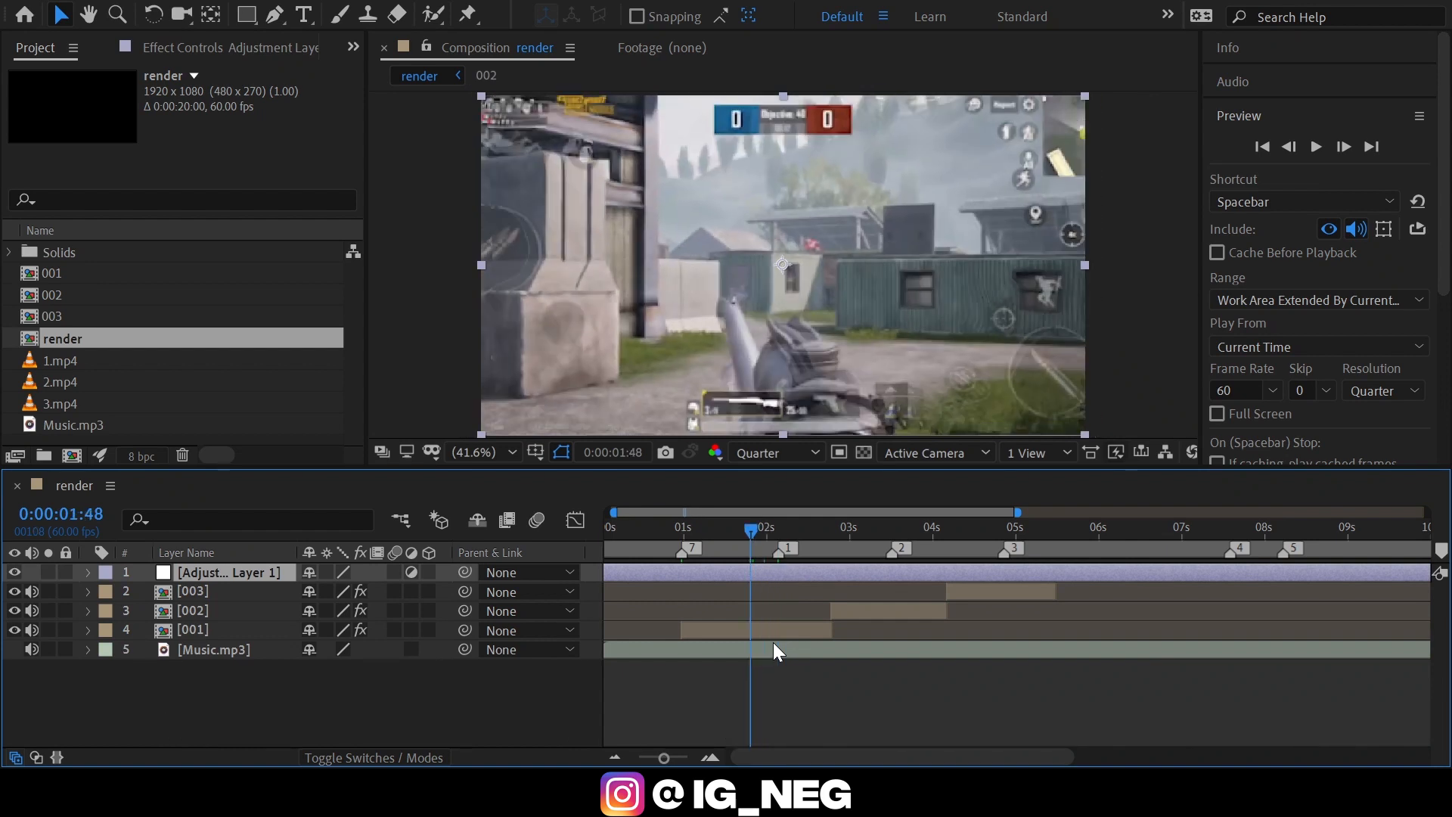
key(Page_Down)
key(Page_Down)
key(Page_Down)
key(alt+bracketleft)
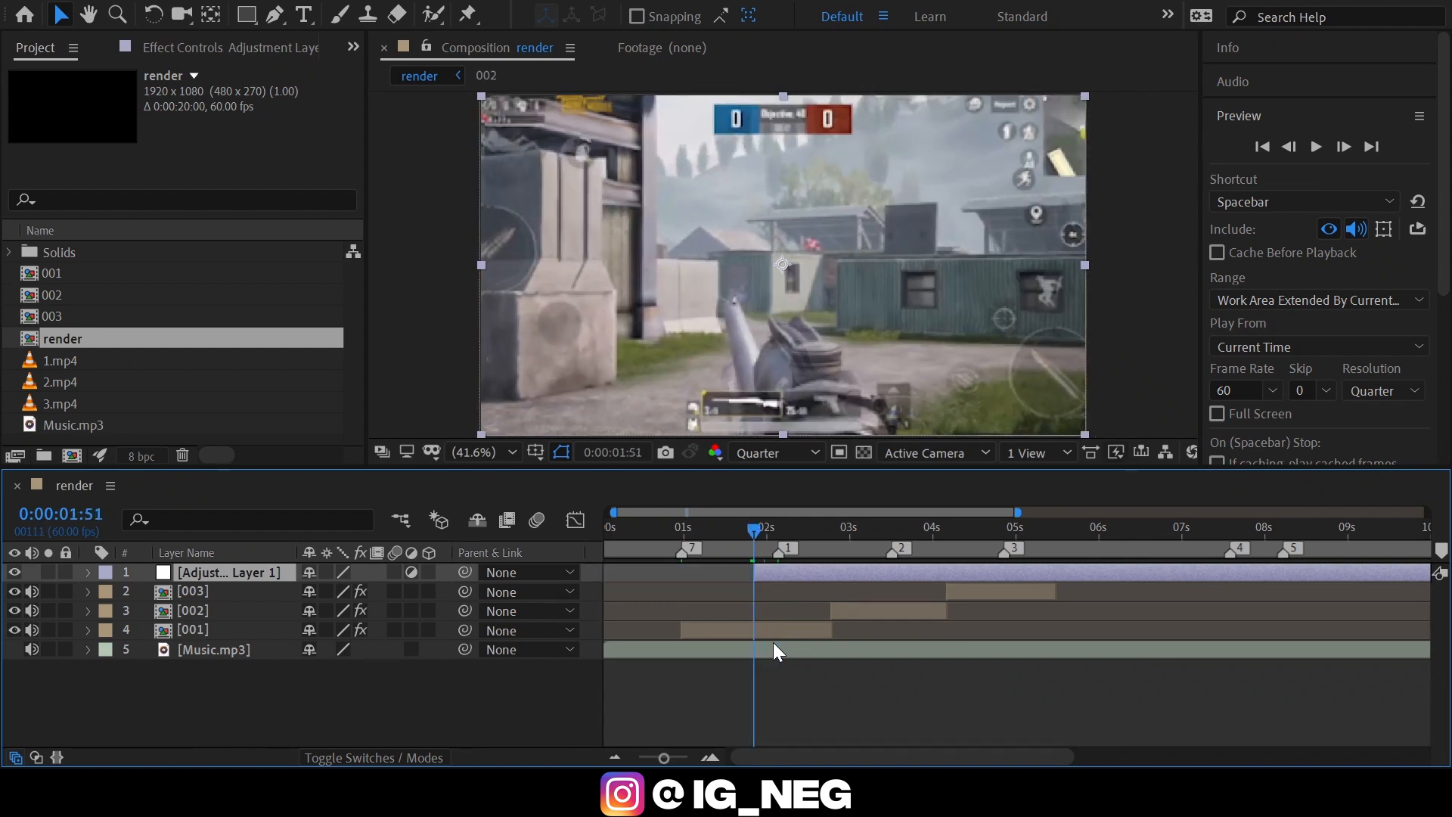
Trim the adjustment layer's end to 0:00:02:25, just after marker 1.
key(Page_Up)
key(Page_Up)
key(Page_Up)
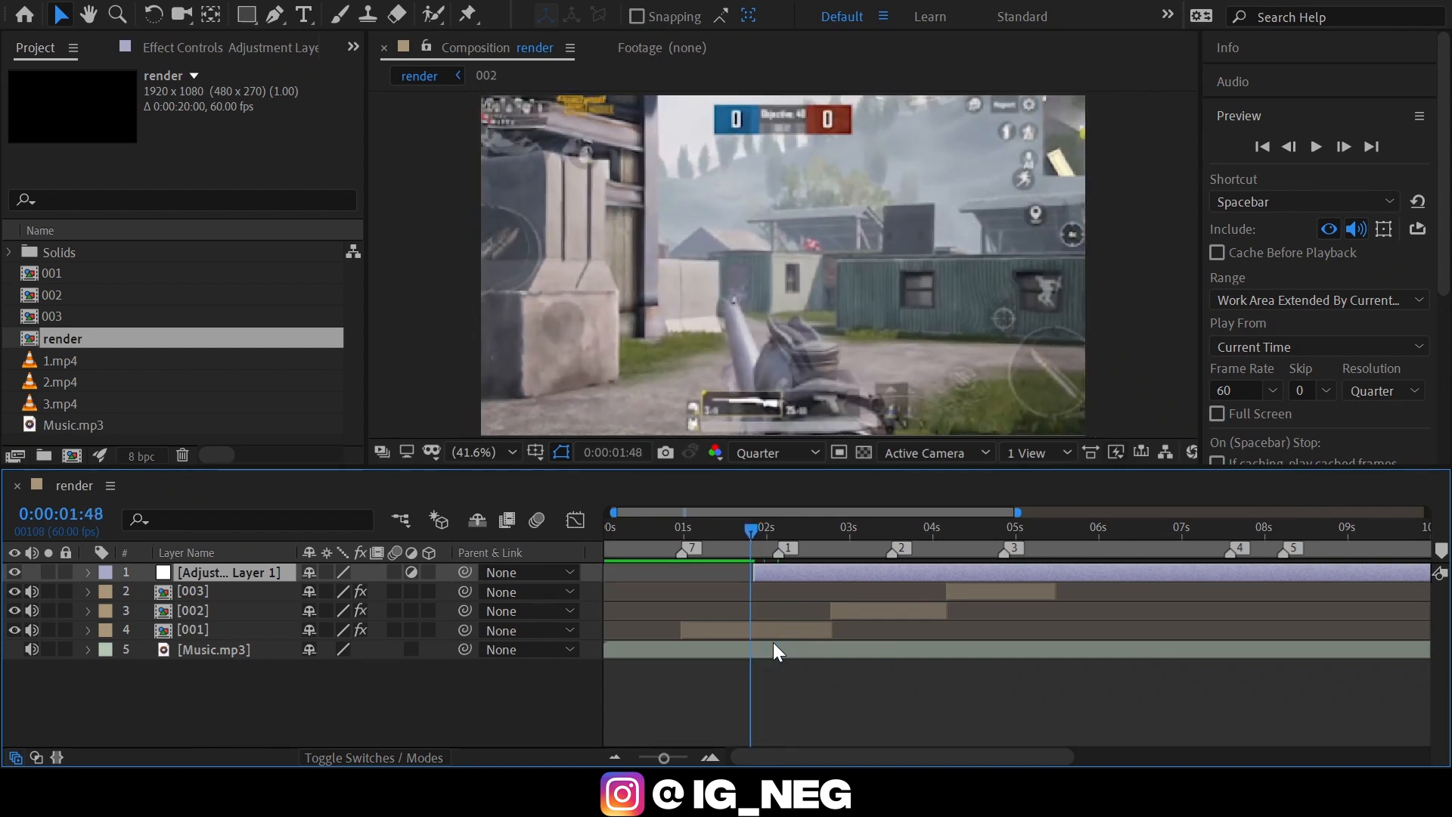
key(shift+Page_Down)
key(shift+Page_Down)
key(shift+Page_Down)
key(shift+Page_Down)
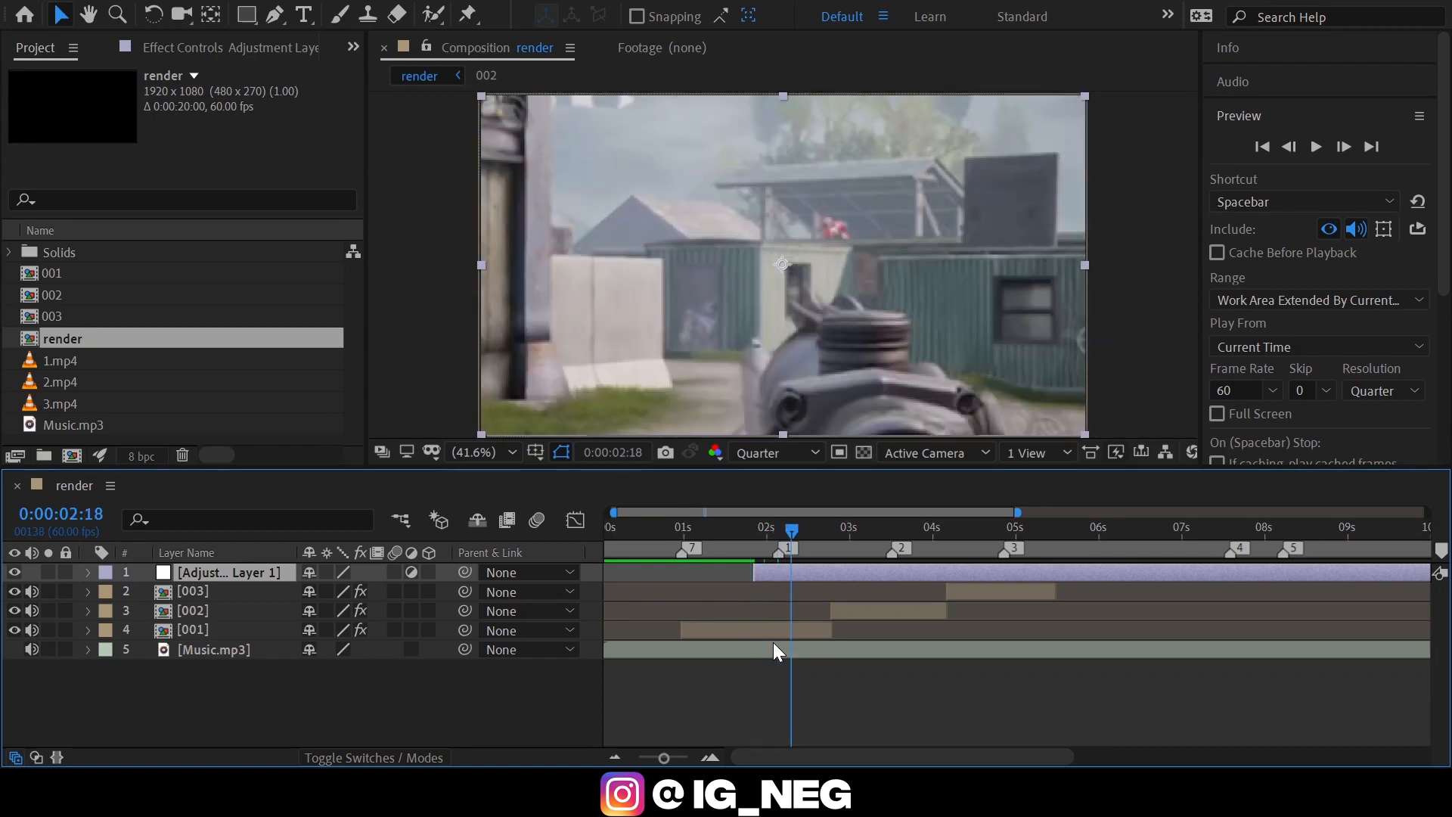
key(Page_Up)
key(Page_Up)
key(Page_Up)
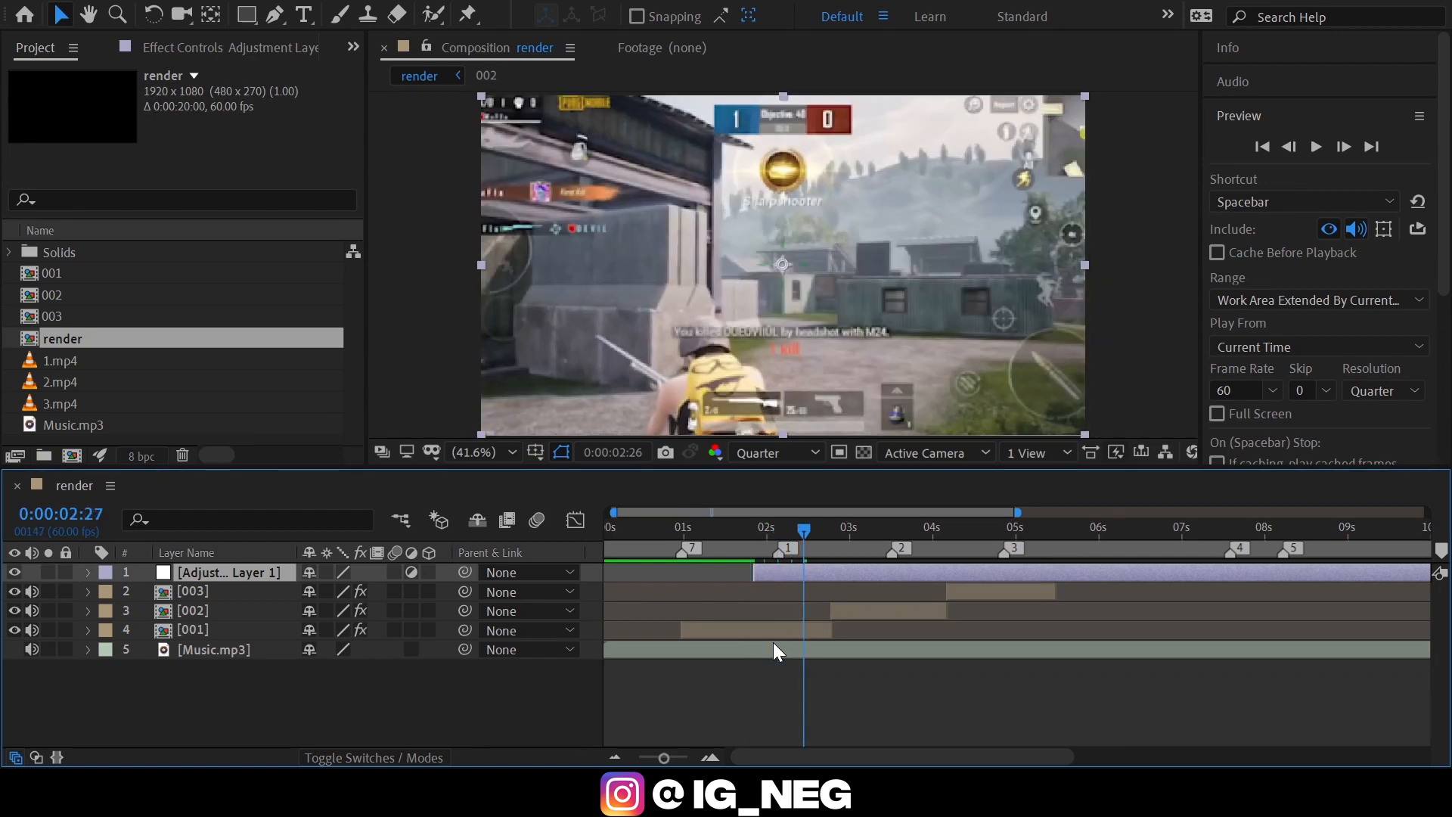
key(alt+])
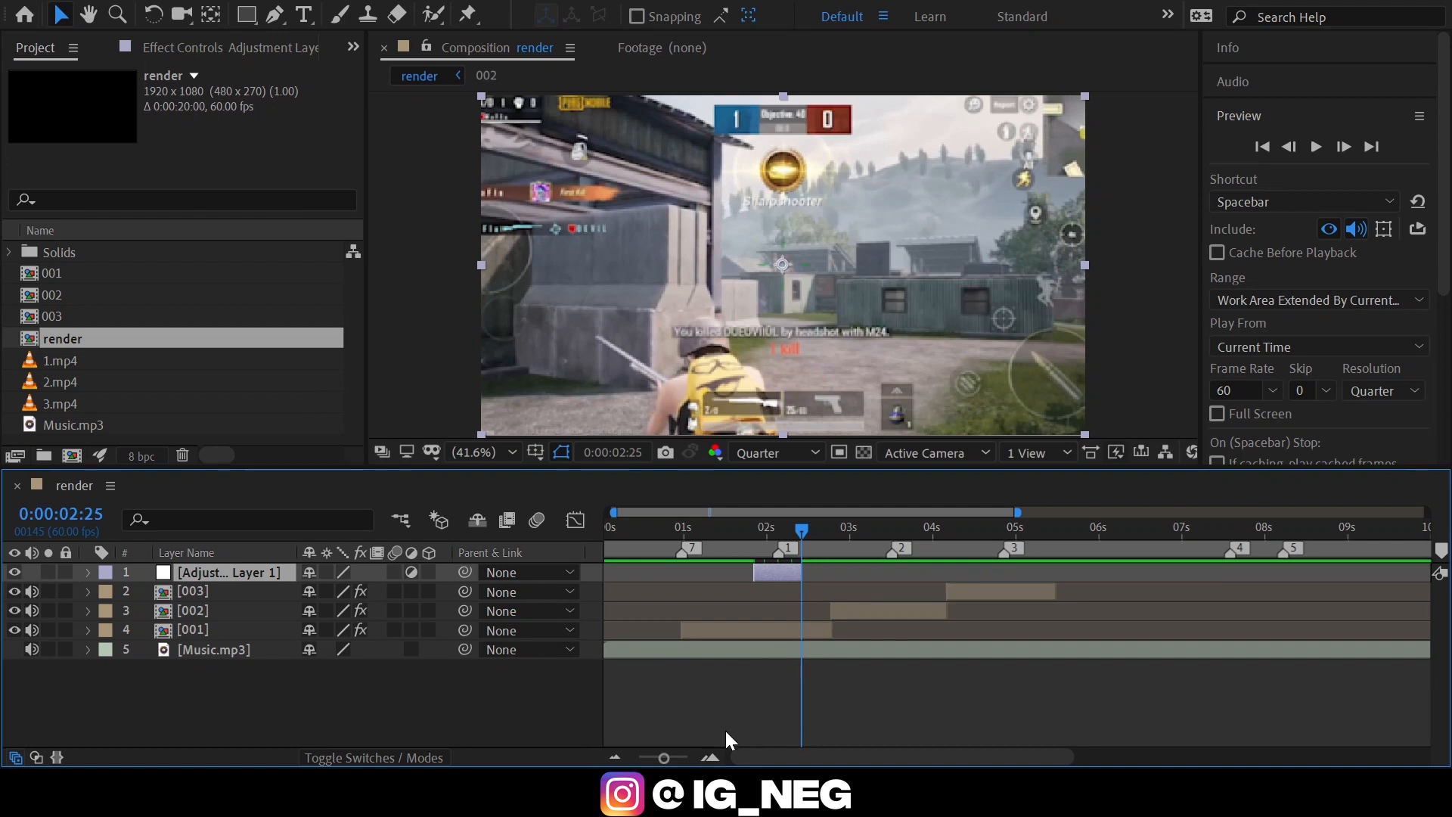
Search the effects for "twitch" and apply Video Copilot's Twitch to the adjustment layer.
click(711, 757)
click(710, 757)
drag(814, 758, 789, 757)
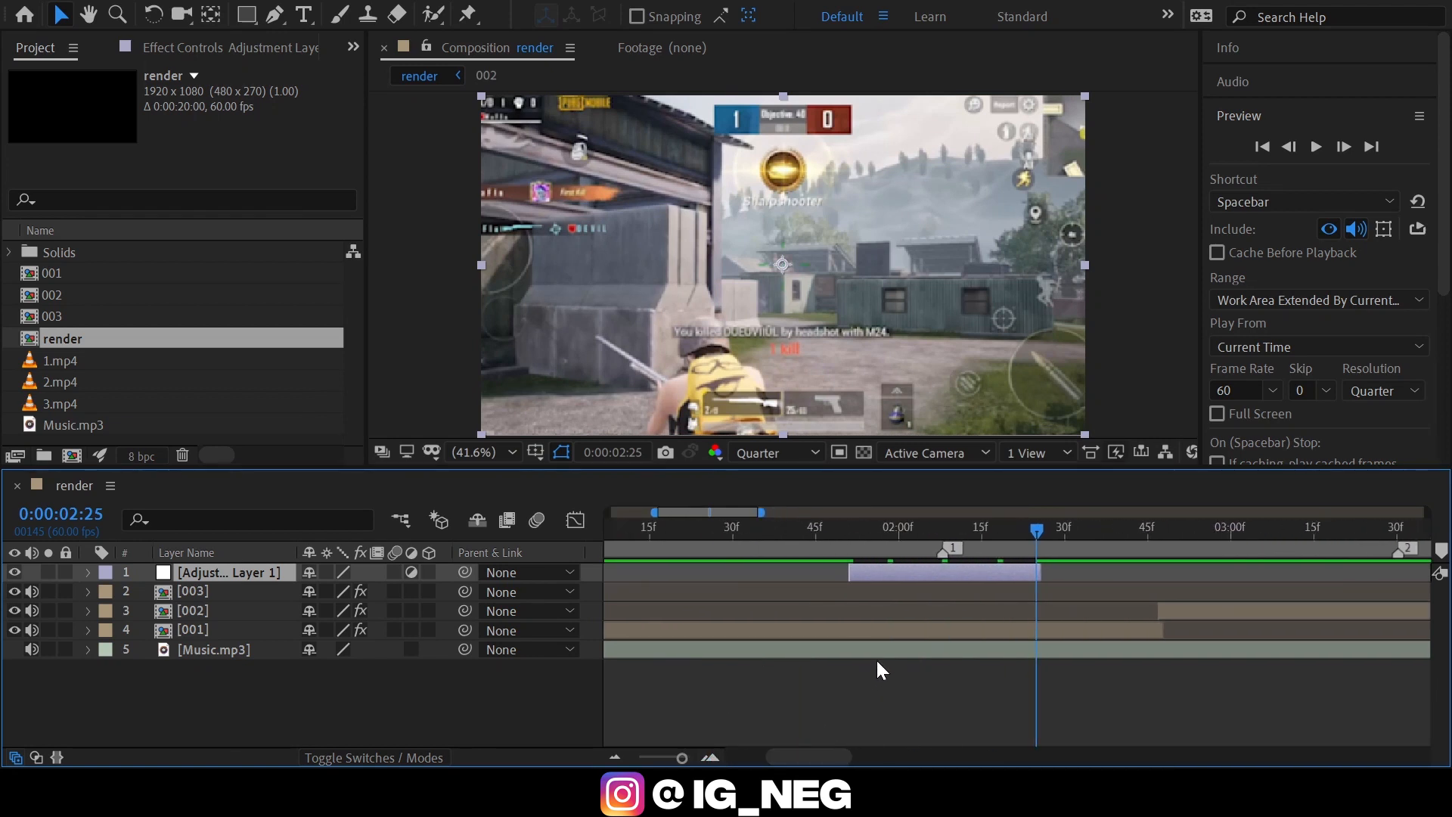
click(1260, 113)
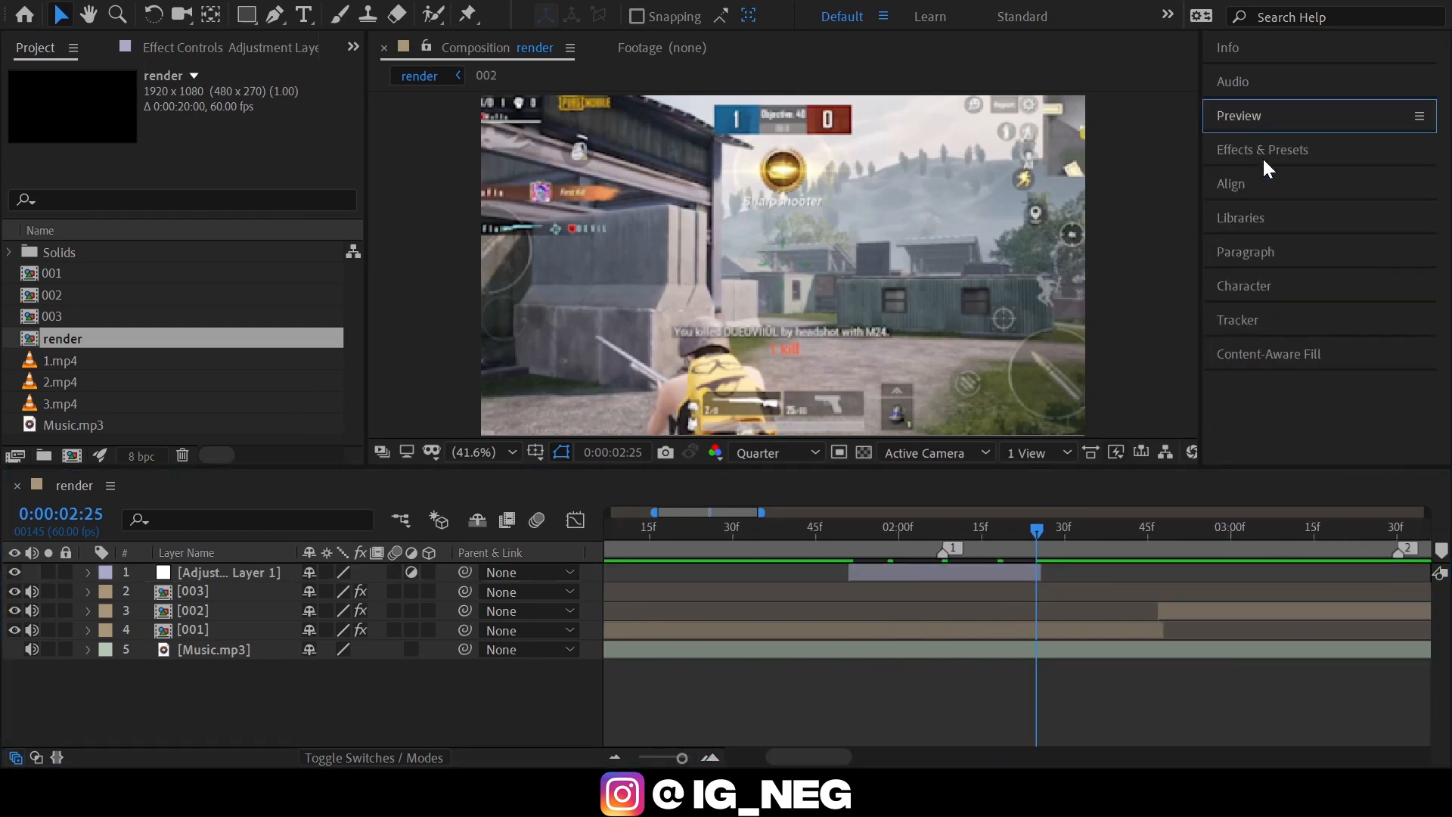
click(1263, 157)
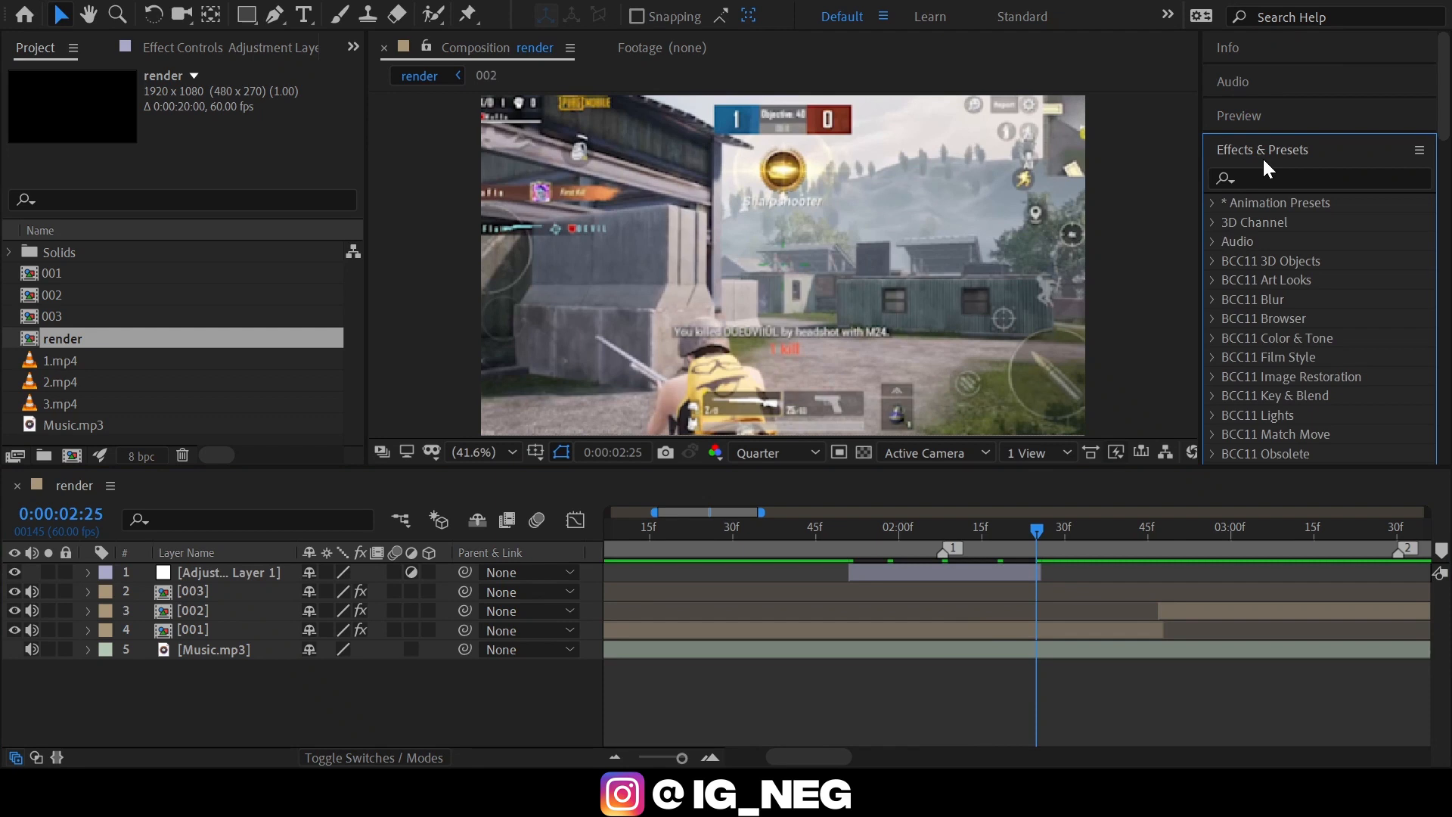
click(1301, 180)
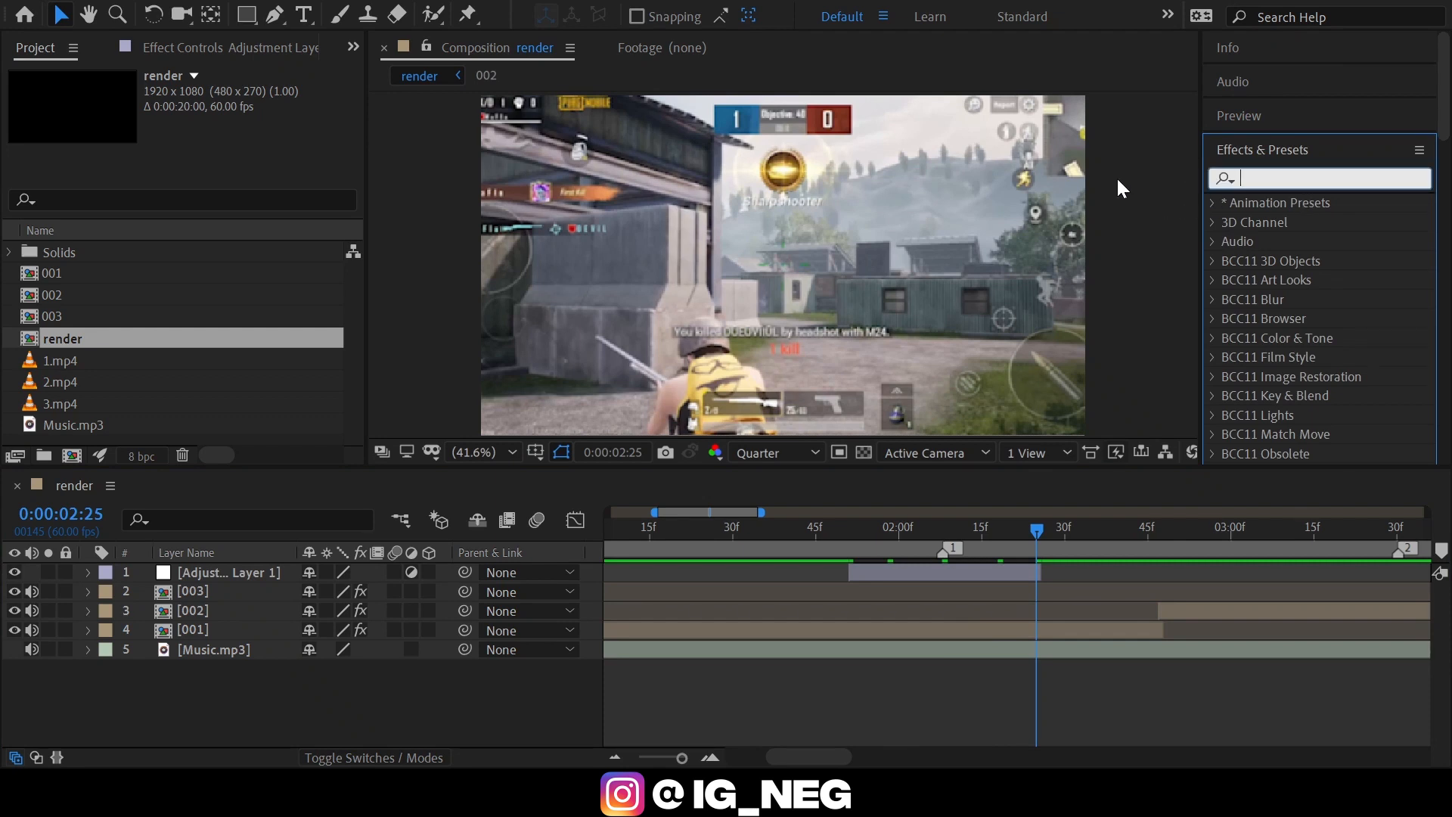
text(twit)
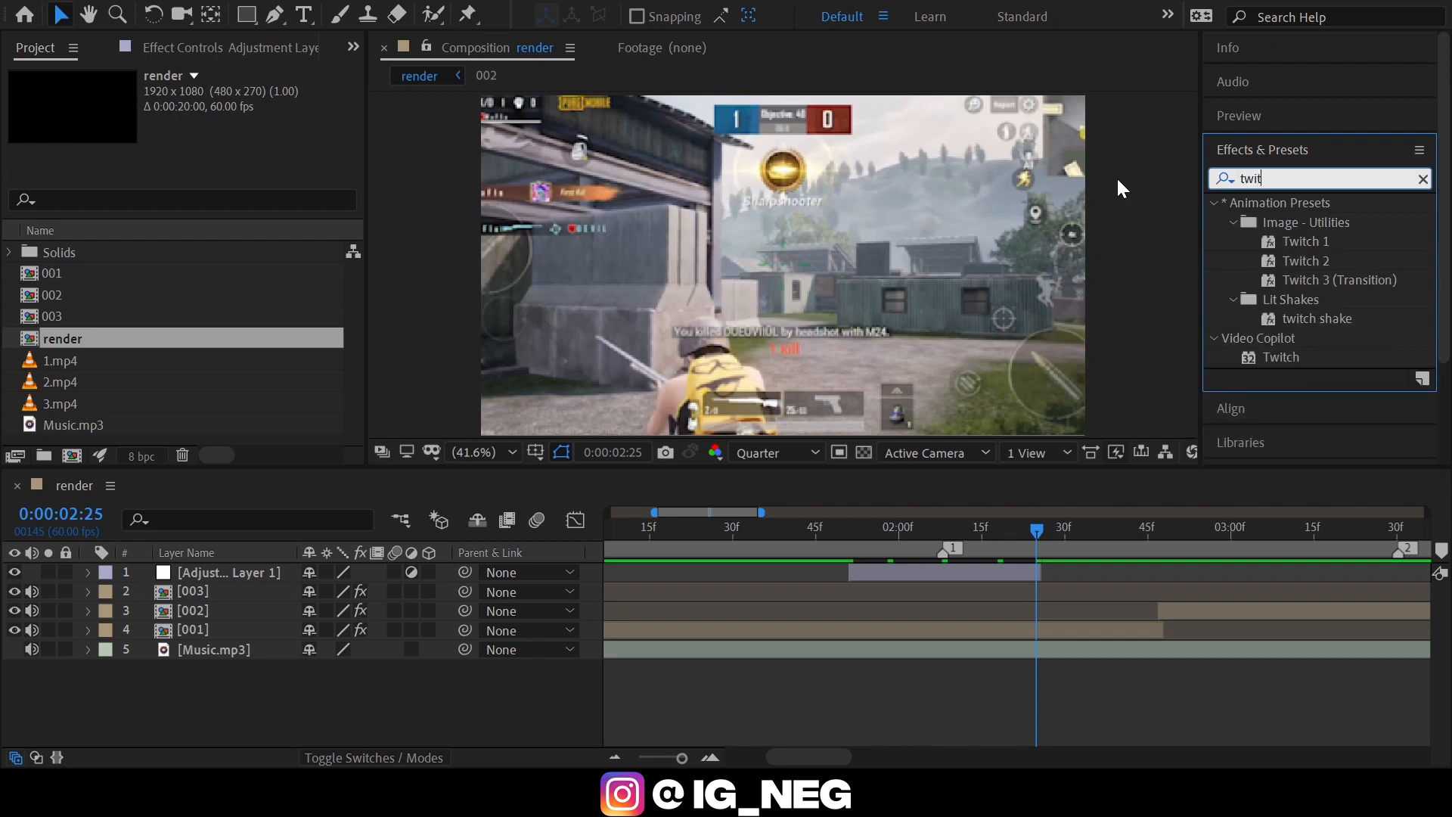
text(ch)
drag(1286, 356, 928, 579)
Go to the adjustment layer's start, enable Twitch's Slide operator and expand its Slide operator controls.
key(i)
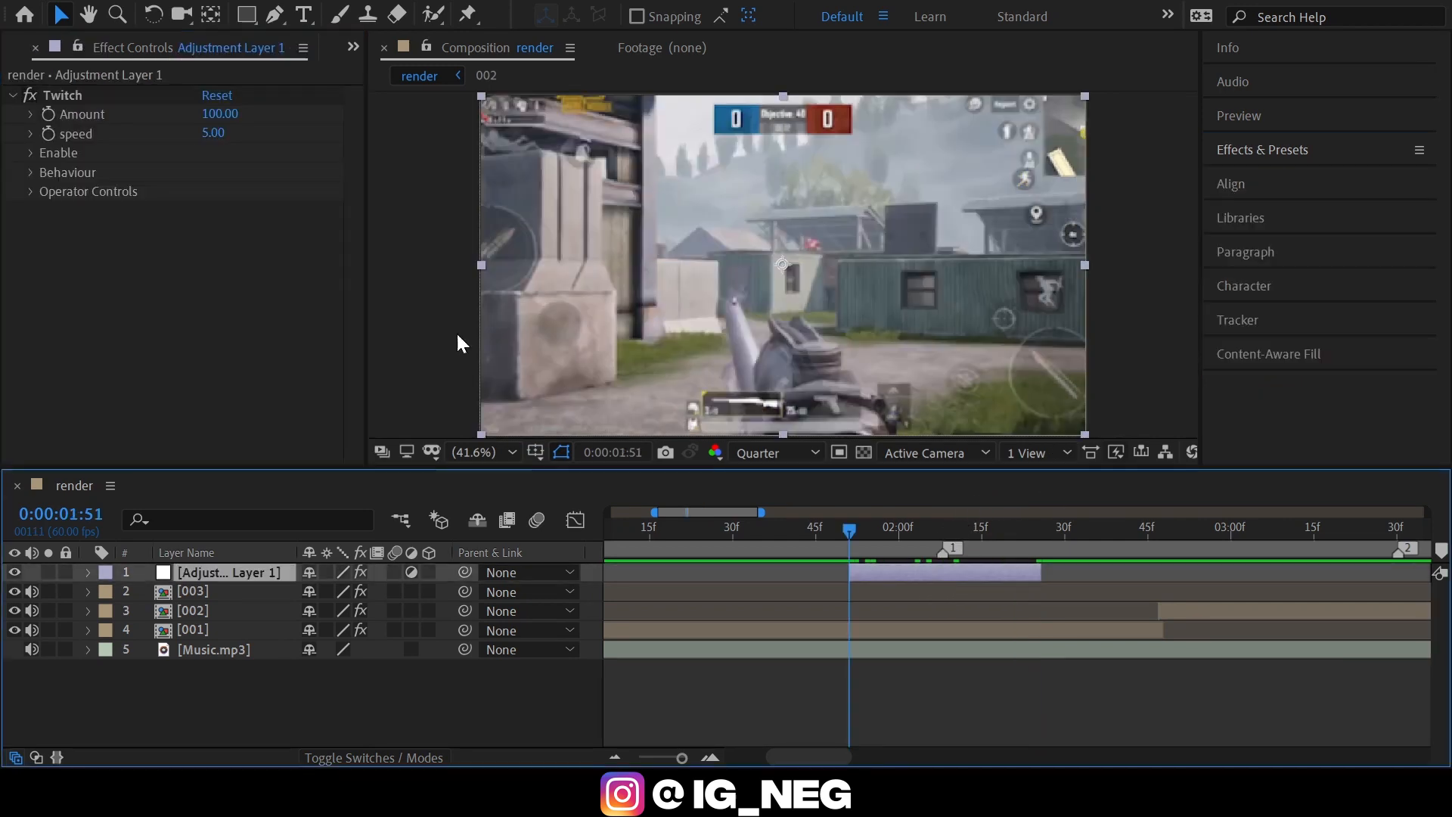
click(31, 153)
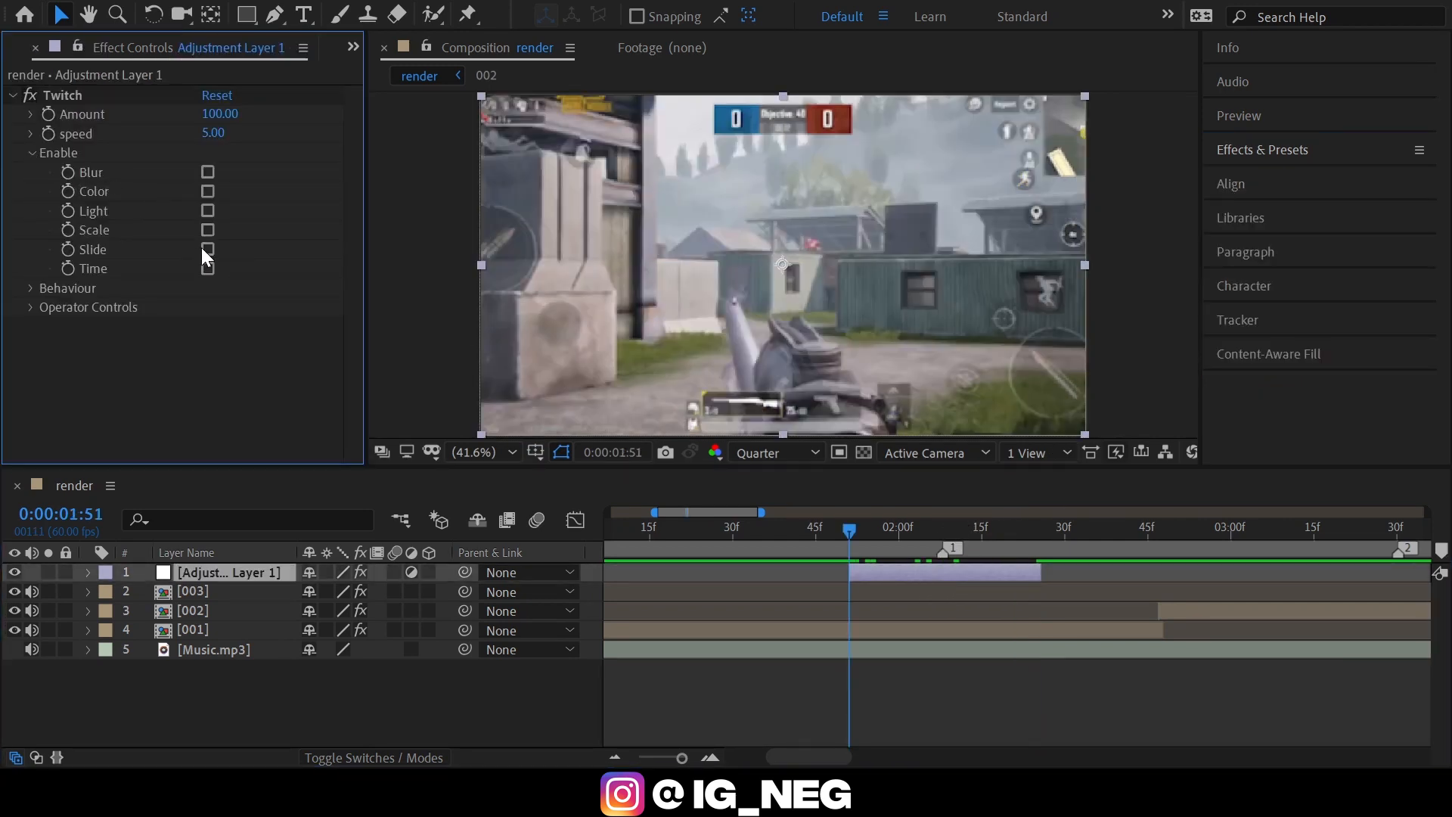
click(206, 251)
click(30, 154)
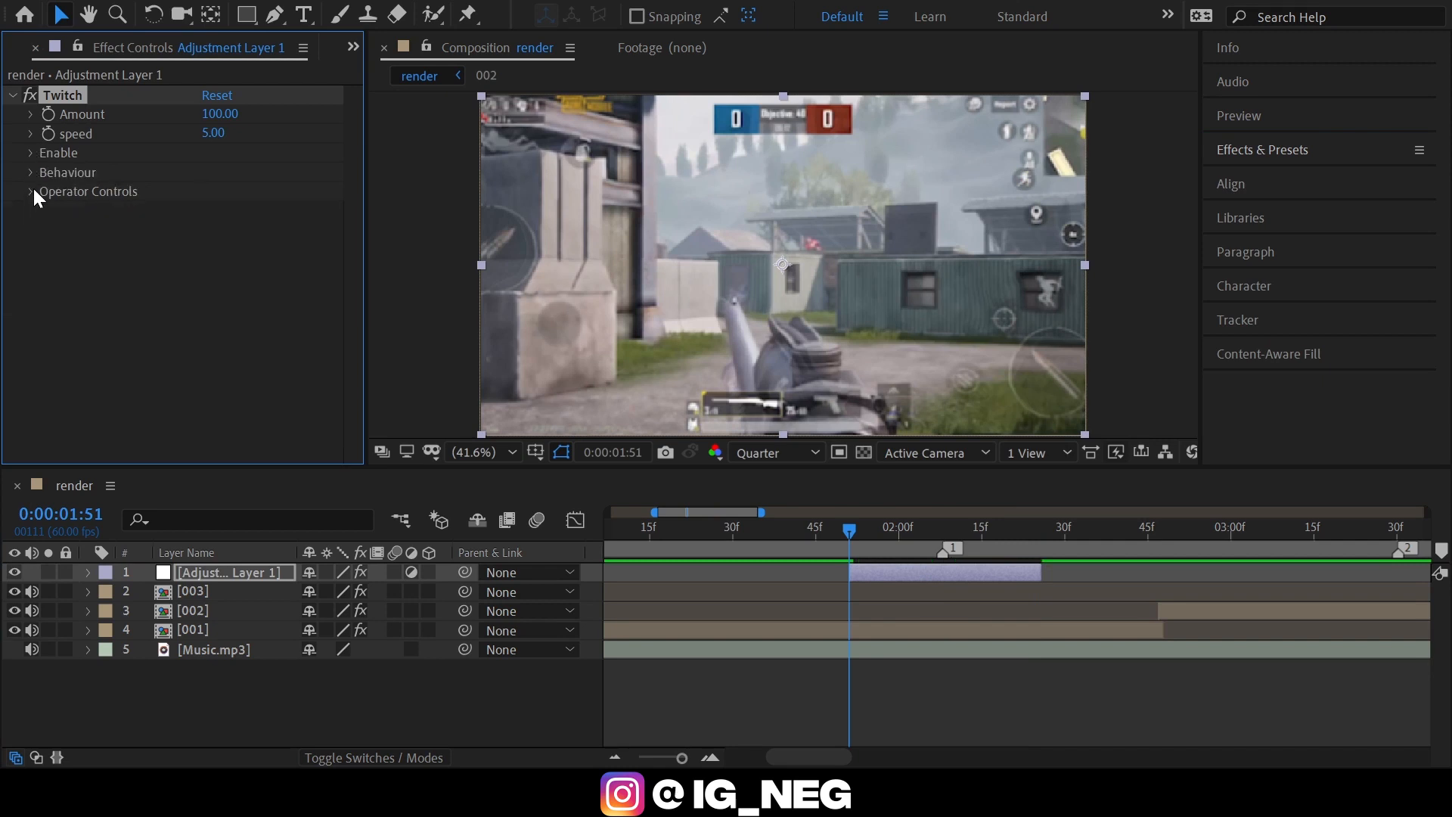
click(32, 192)
click(50, 288)
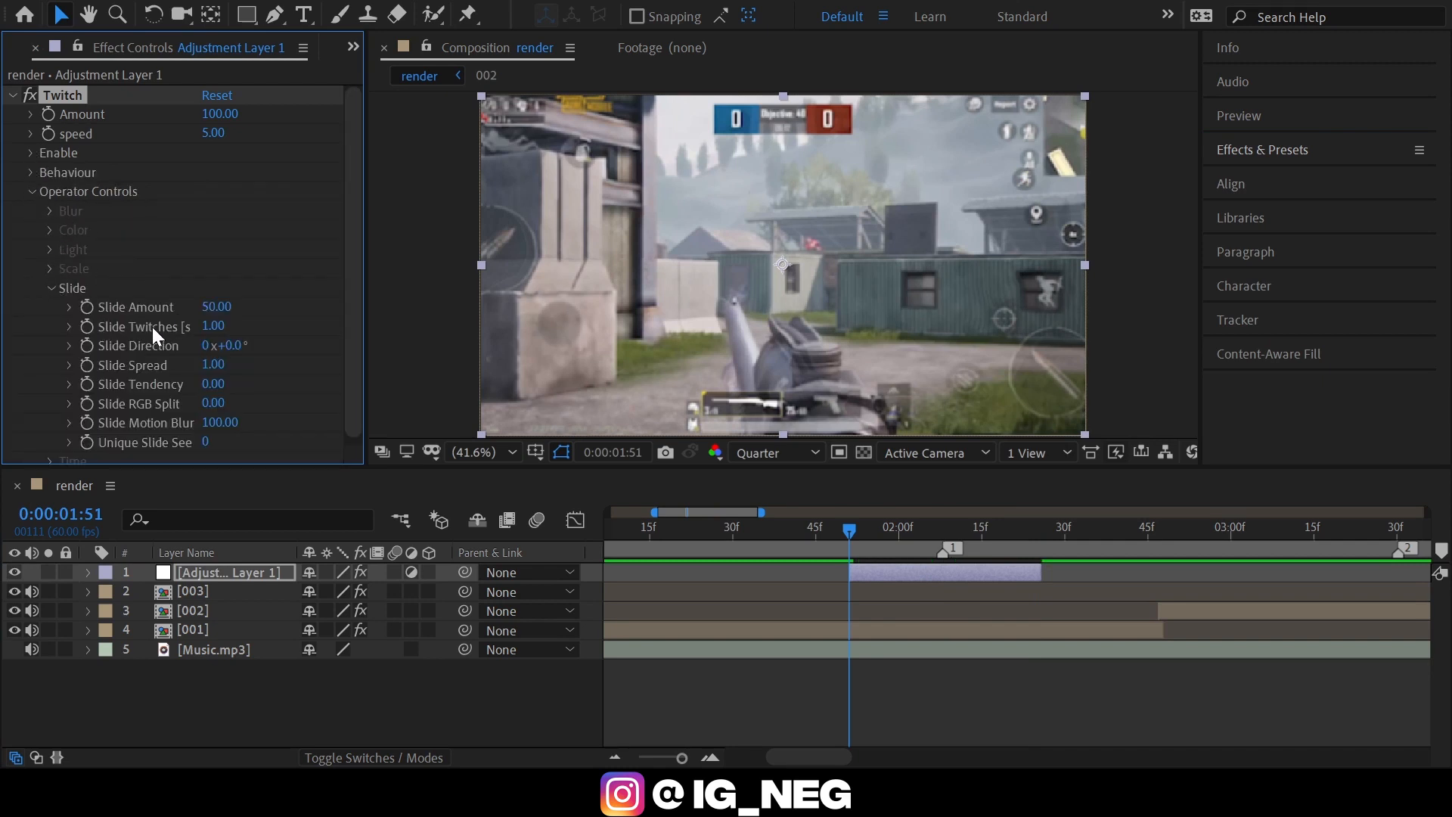
Set Twitch's Slide Twitches to 3 and Slide Spread to 0 on the adjustment layer.
click(216, 306)
click(943, 530)
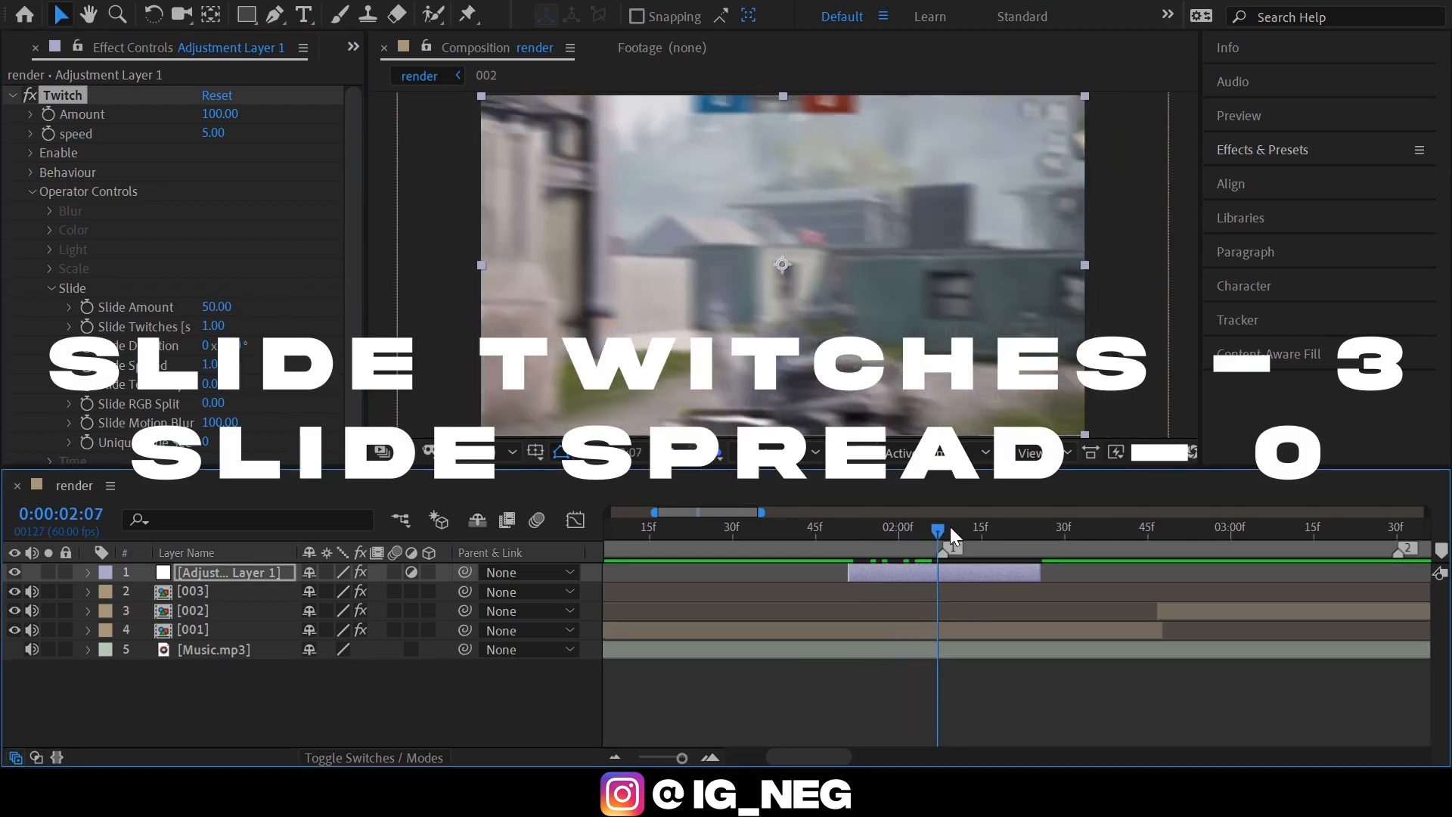
click(218, 325)
text(3)
key(Return)
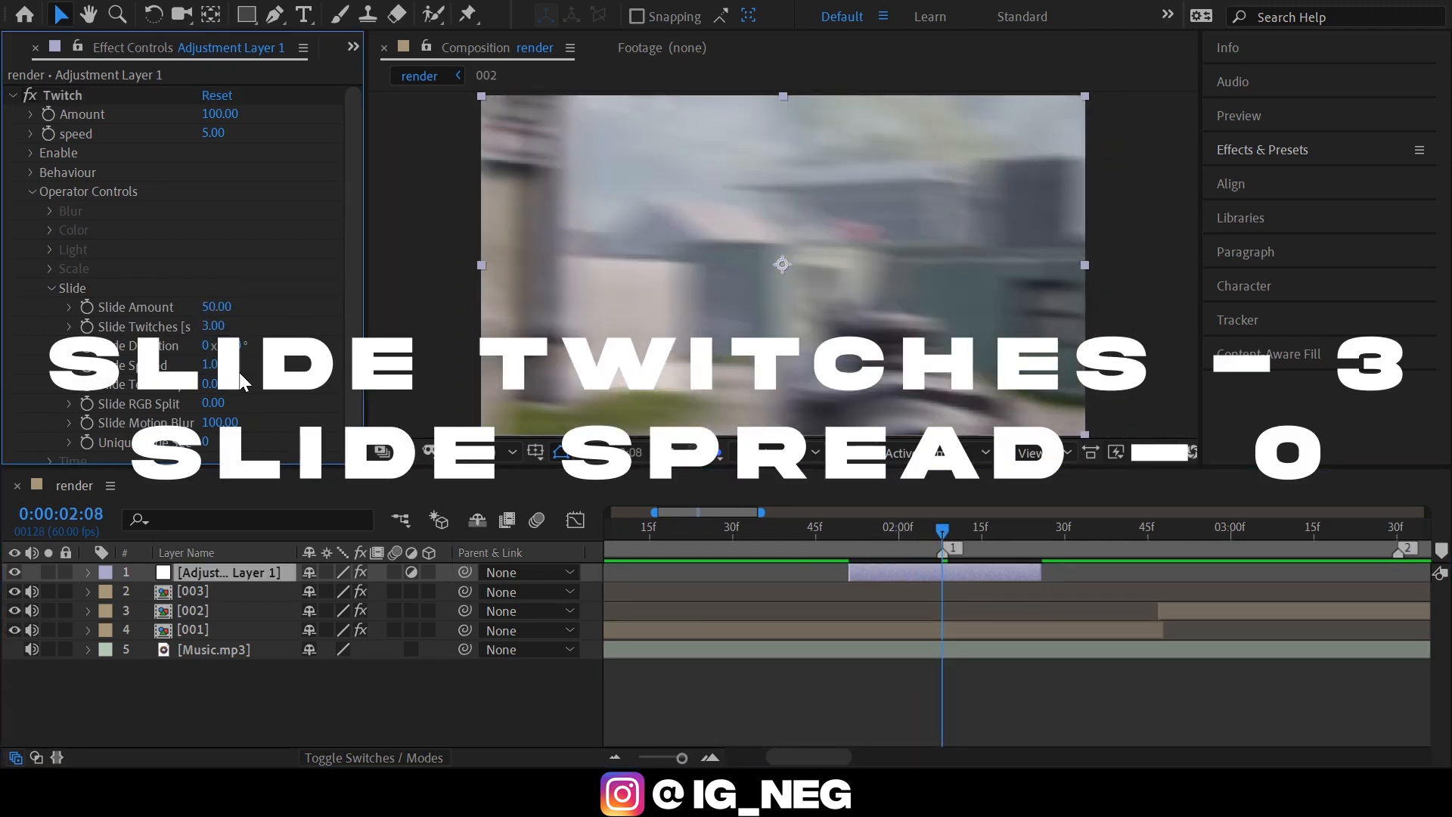
click(213, 366)
text(0)
key(Return)
Start keyframing Slide Amount at the adjustment layer's start with a value of 0.
mouse_move(851, 529)
mouse_down()
mouse_move(893, 529)
mouse_move(847, 533)
mouse_move(850, 505)
mouse_up()
click(87, 307)
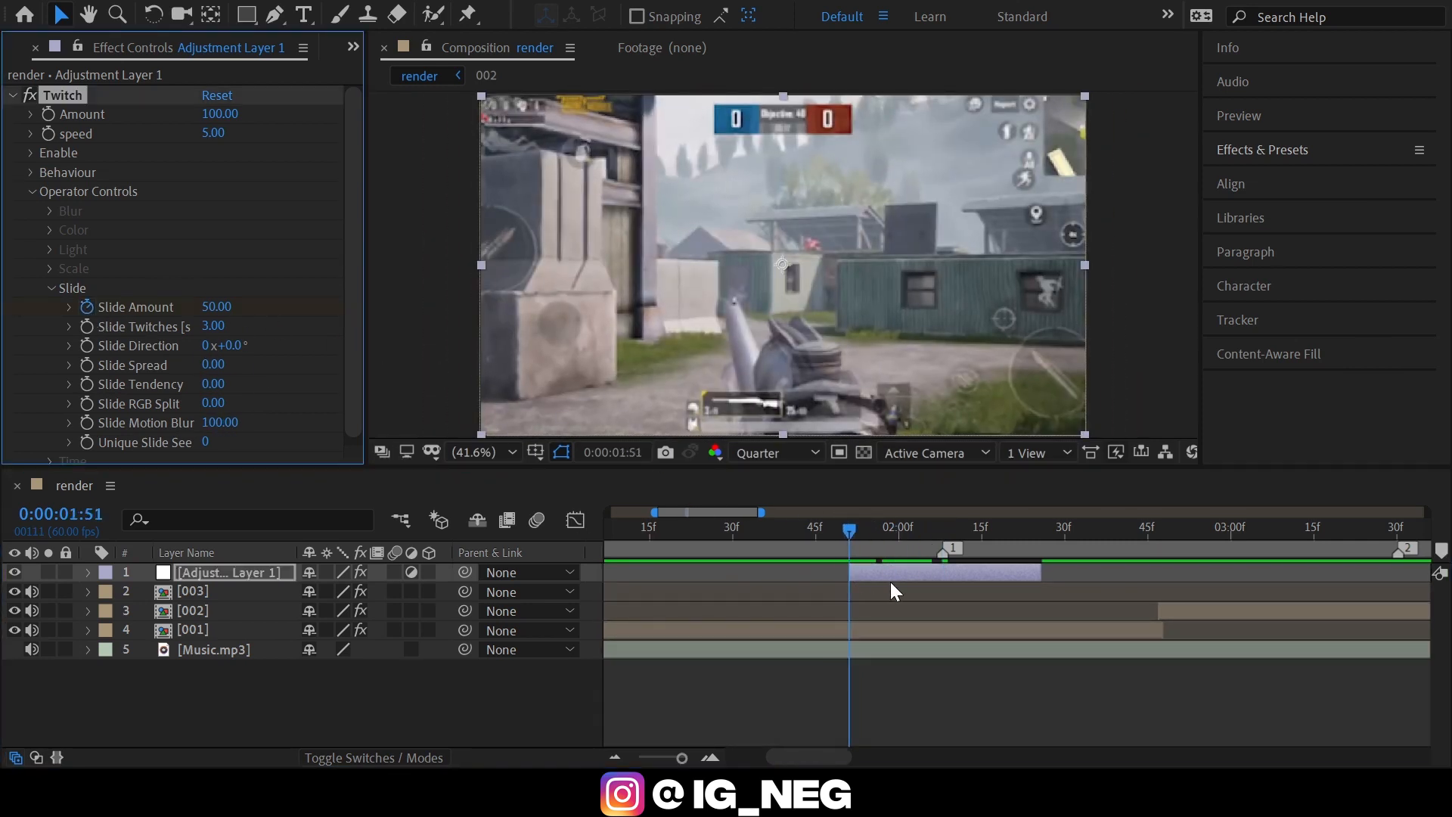
click(217, 307)
text(0)
key(Return)
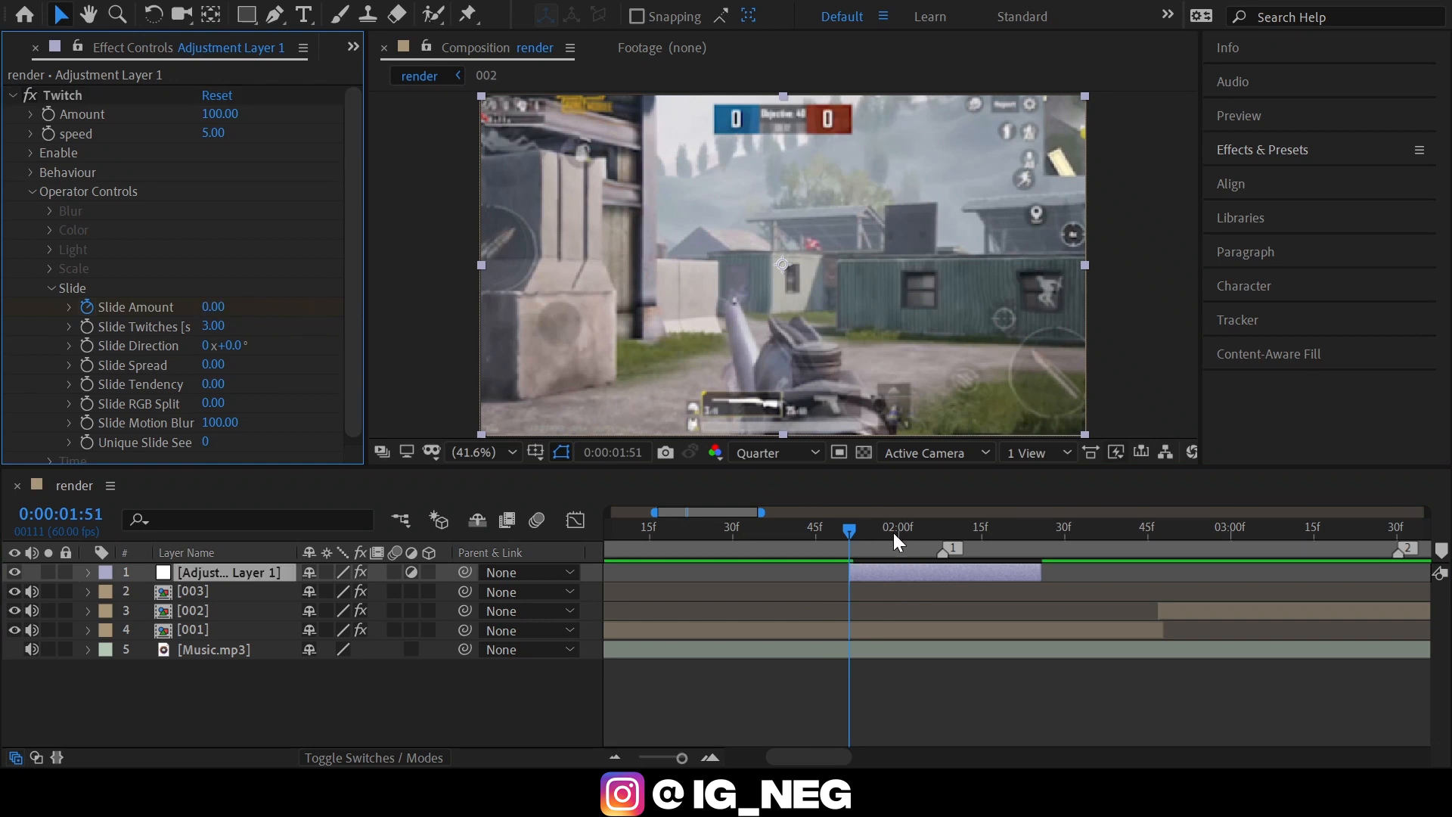
Keyframe Slide Amount at 35 on marker 1.
drag(892, 532, 945, 524)
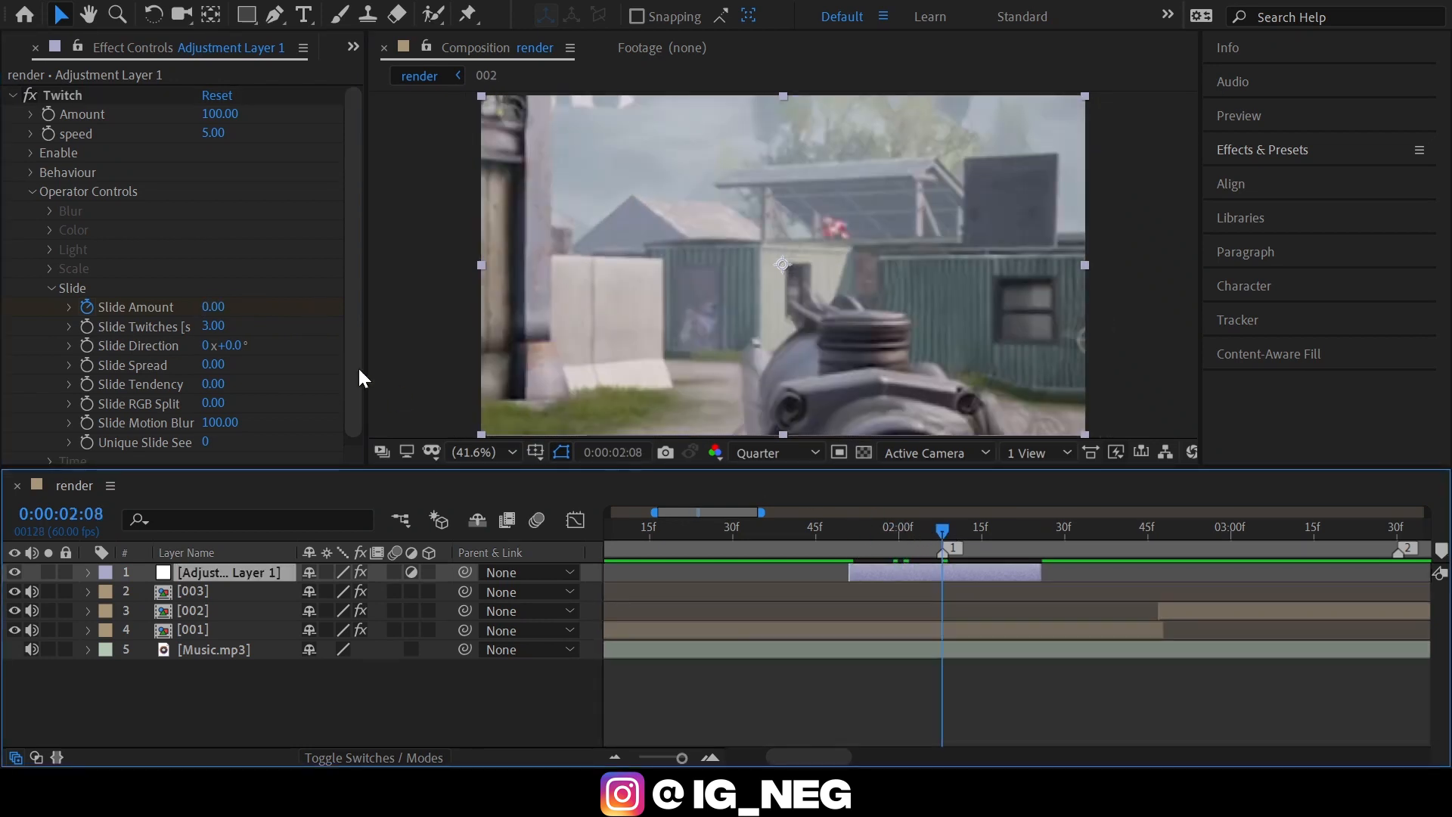
click(213, 306)
text(35)
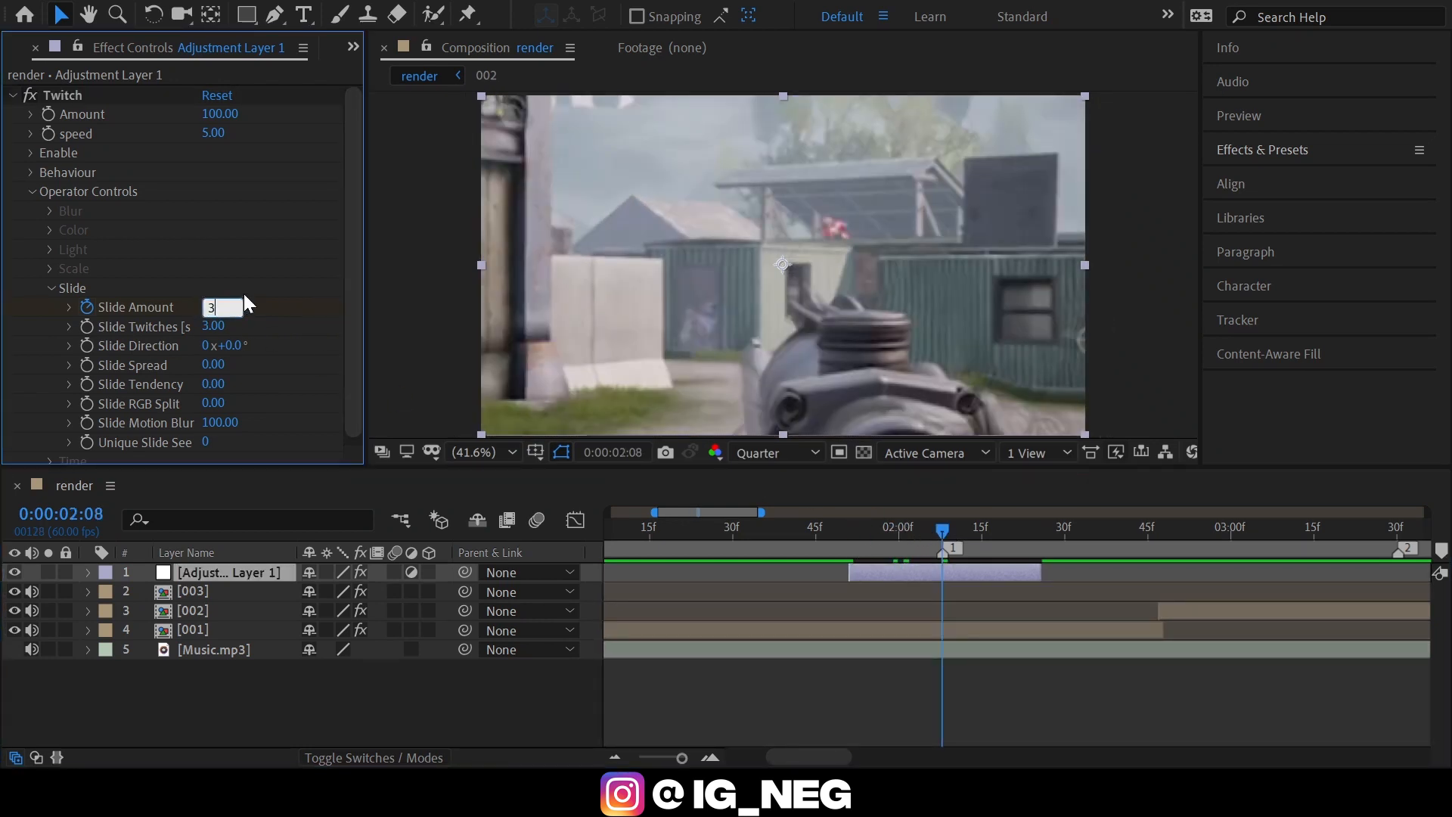
key(Return)
Keyframe Slide Amount at 0 at the adjustment layer's end, 0:00:02:25.
drag(991, 524, 1036, 528)
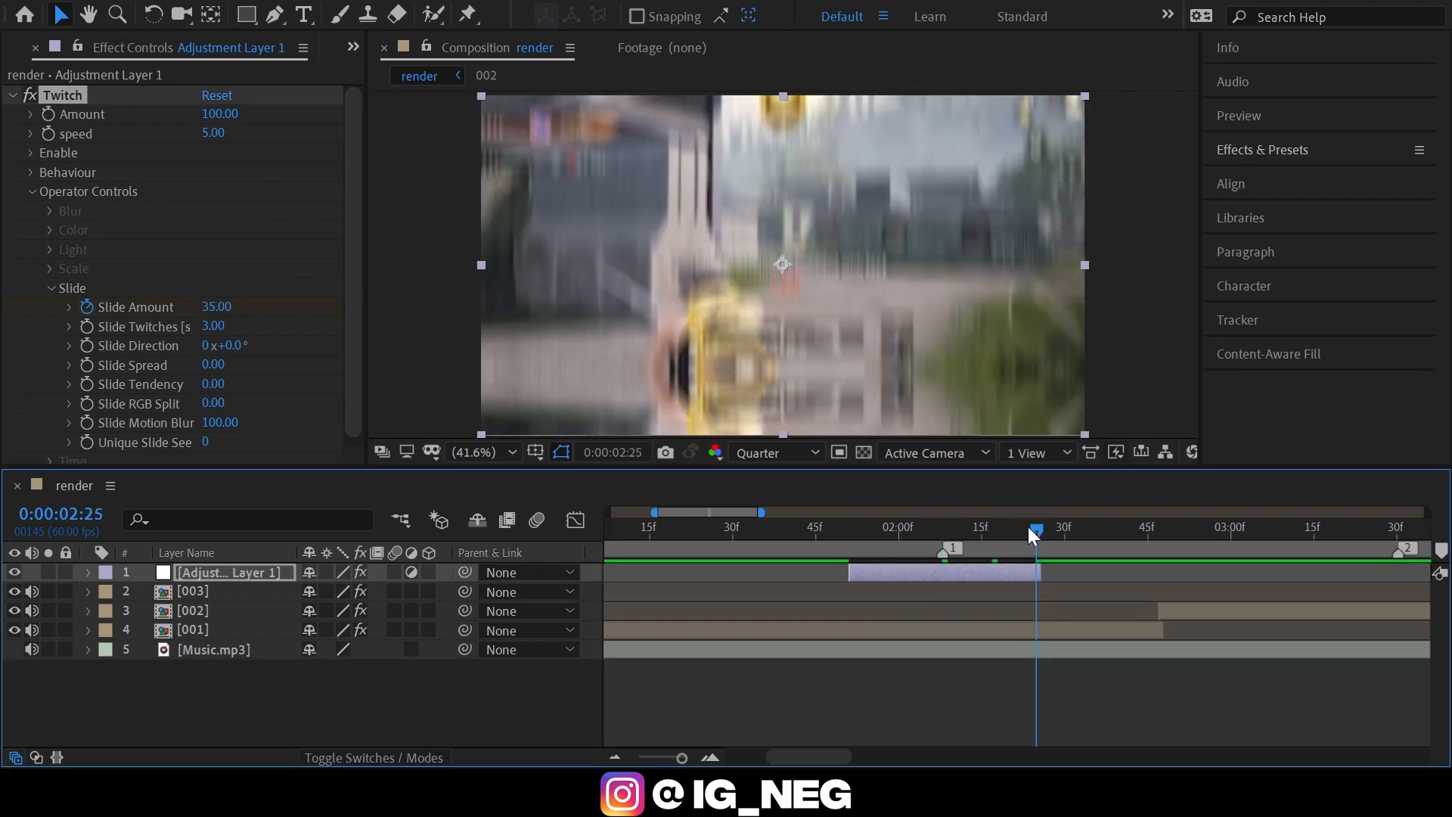
click(216, 306)
text(0)
key(Return)
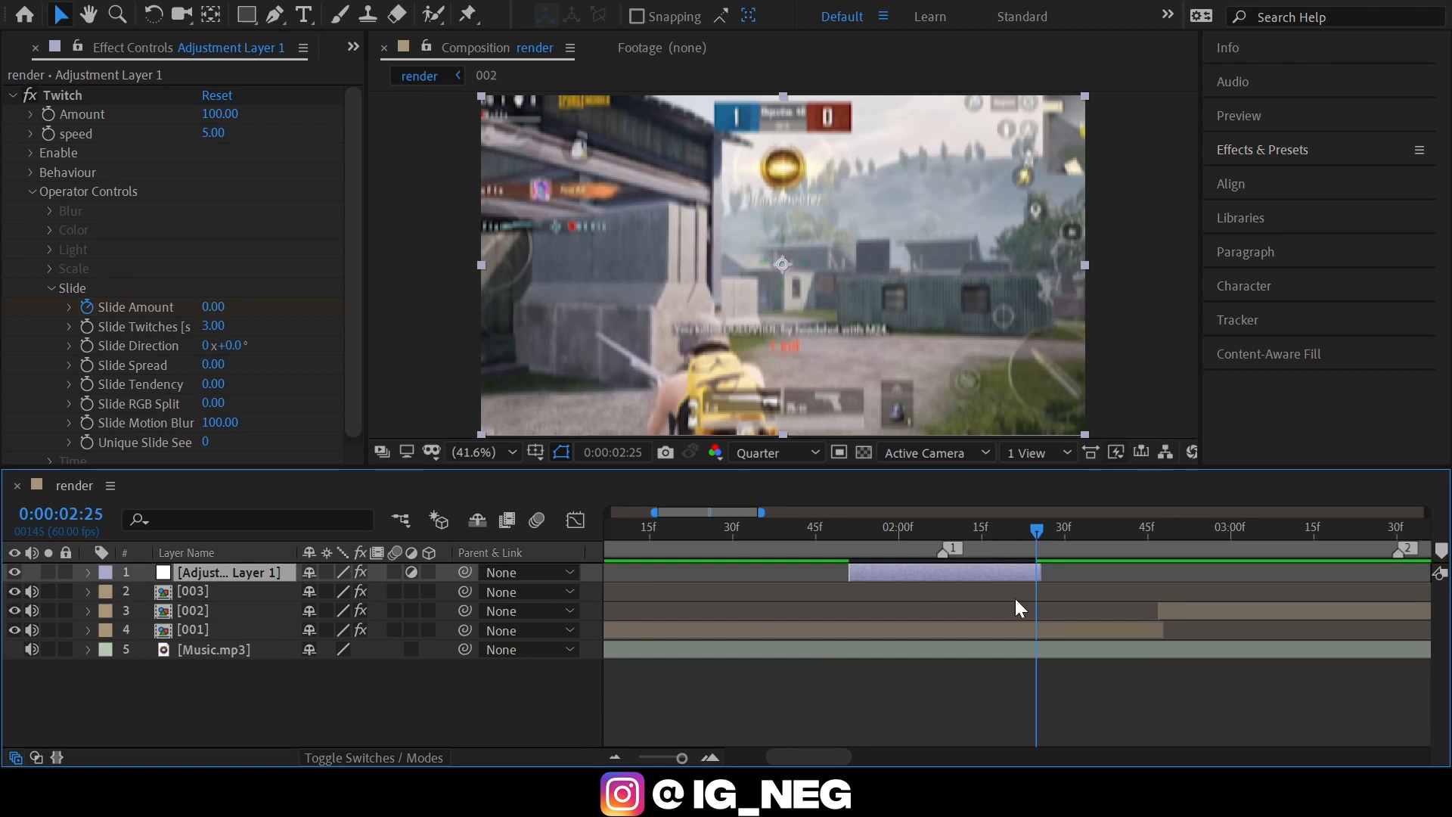
Reveal the adjustment layer's keyframes and apply Easy Ease to all three Slide Amount keyframes.
key(u)
click(1037, 611)
drag(1038, 613, 779, 648)
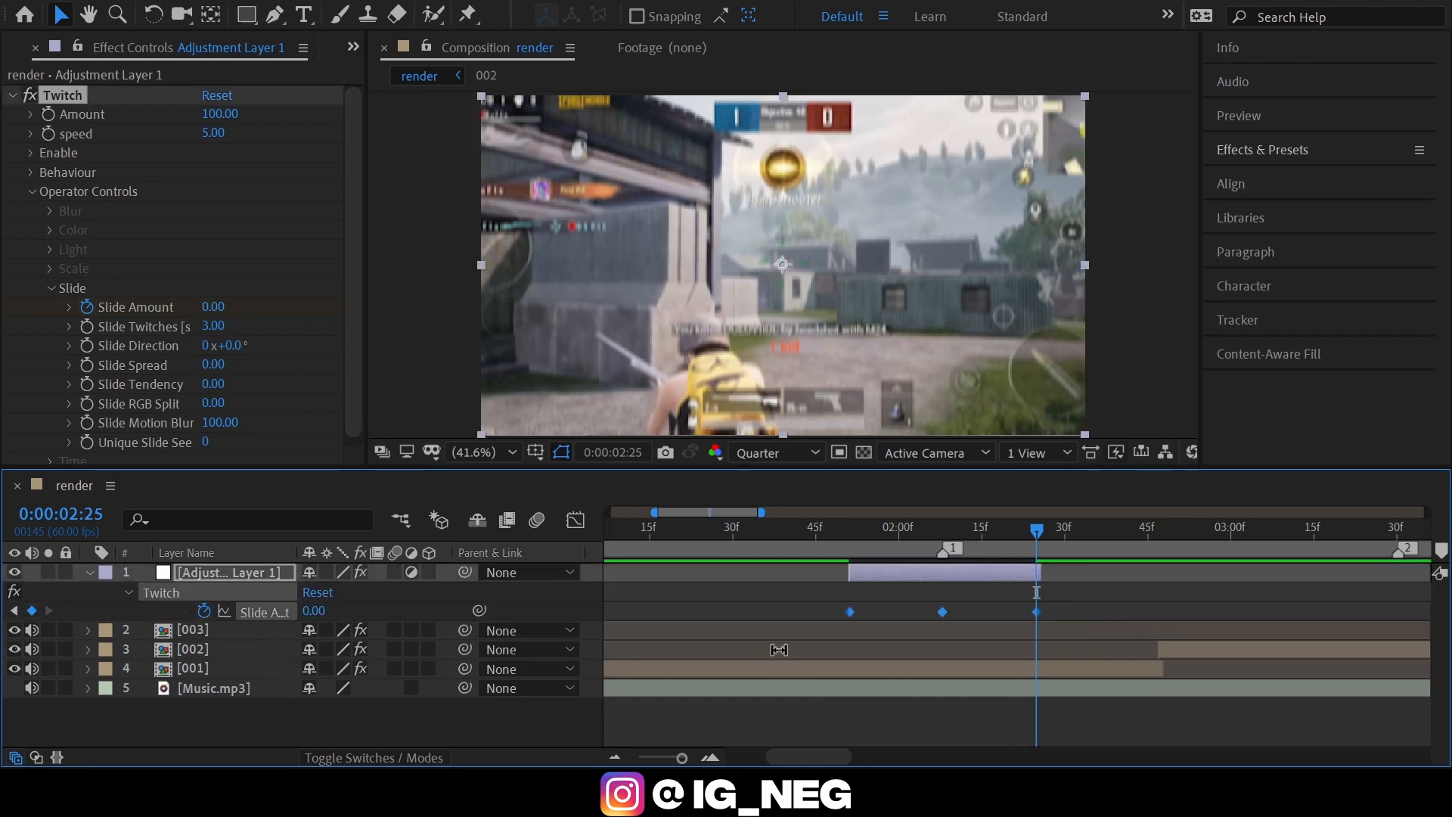
key(F9)
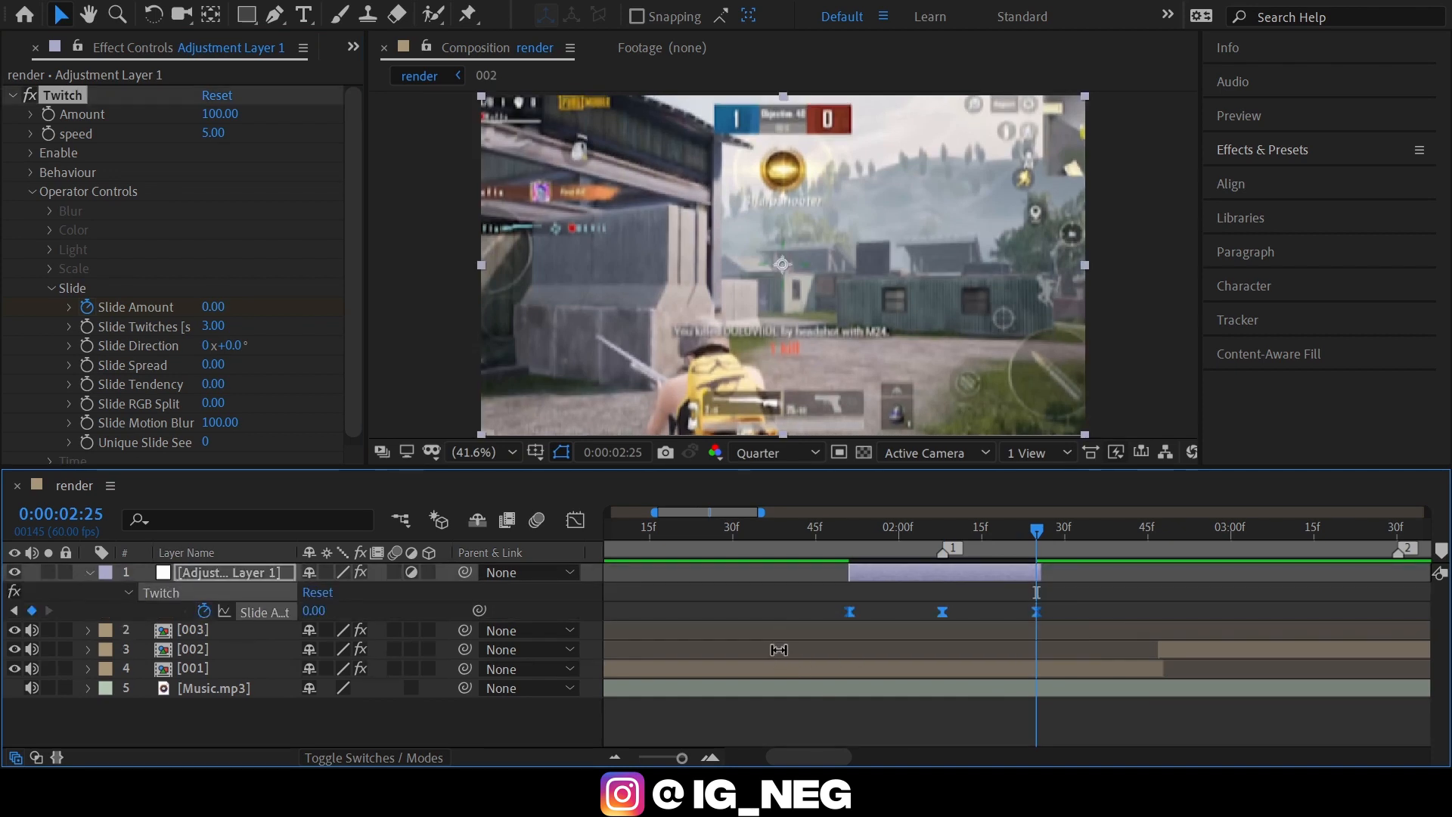
Shape the Slide Amount speed graph so both velocity peaks sit close to the middle keyframe, then collapse the layer.
click(574, 521)
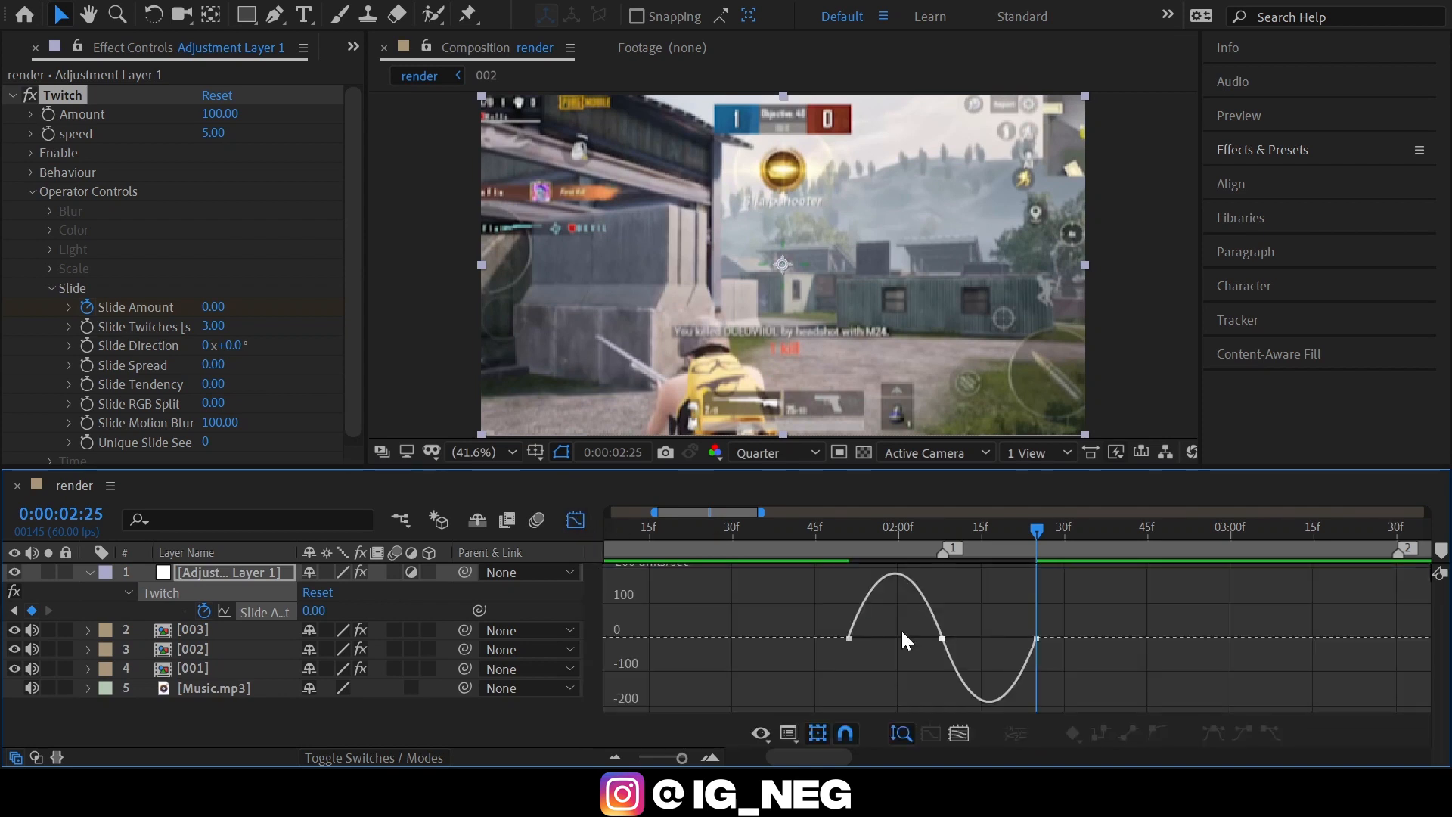
click(711, 757)
drag(807, 760, 802, 760)
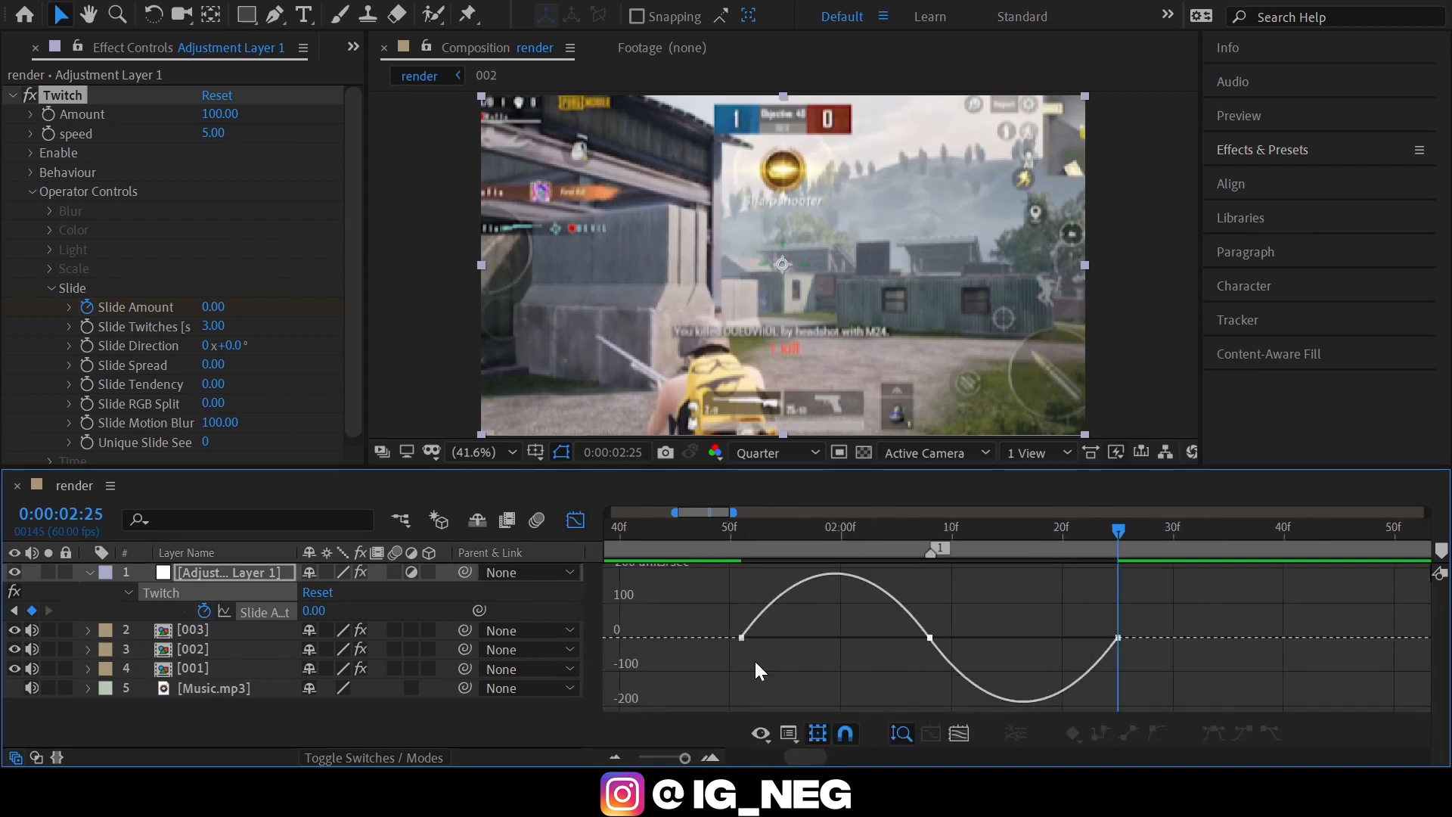
click(745, 639)
drag(769, 639, 912, 642)
drag(1201, 652, 973, 659)
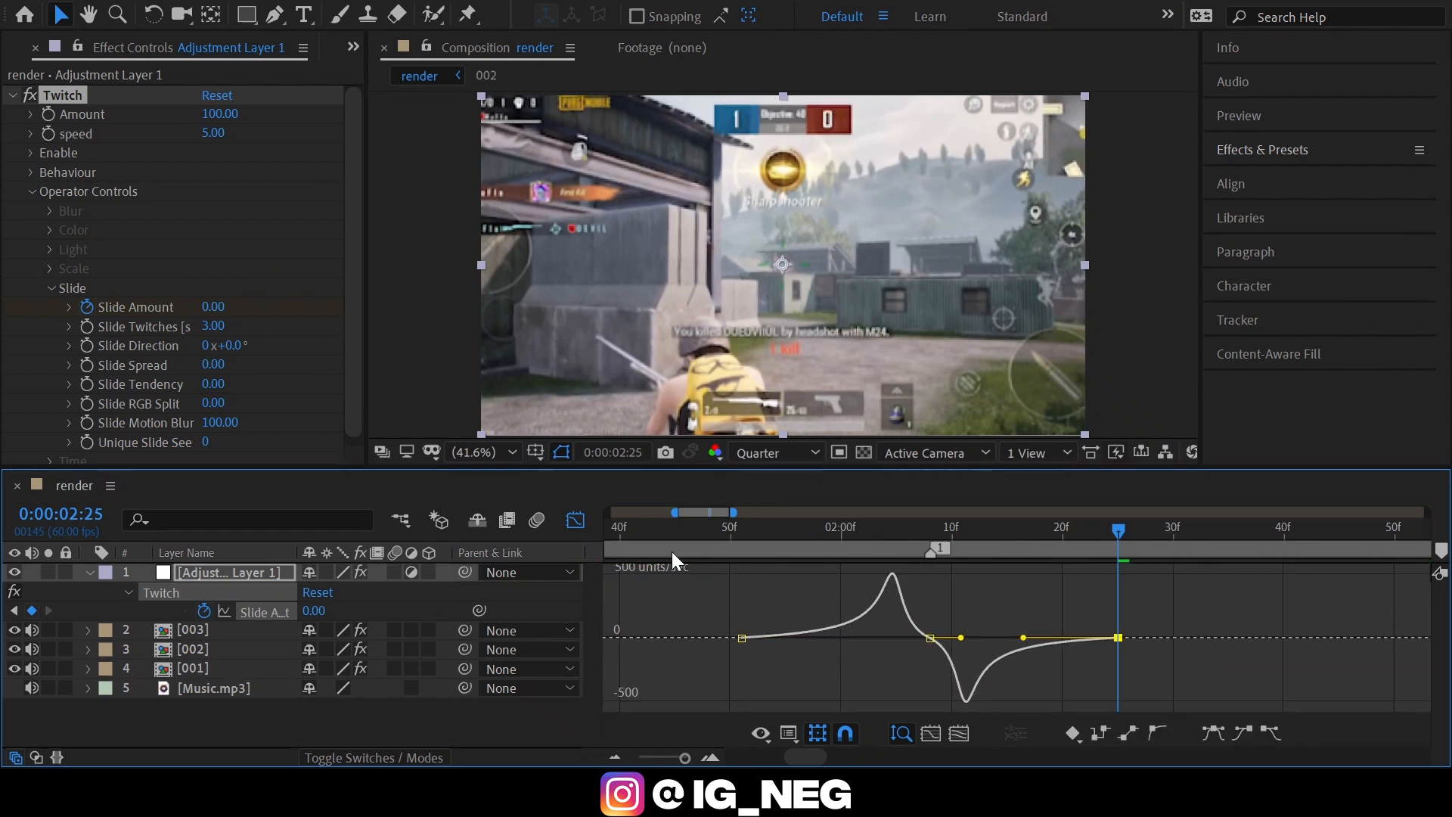
click(575, 522)
click(615, 757)
click(615, 757)
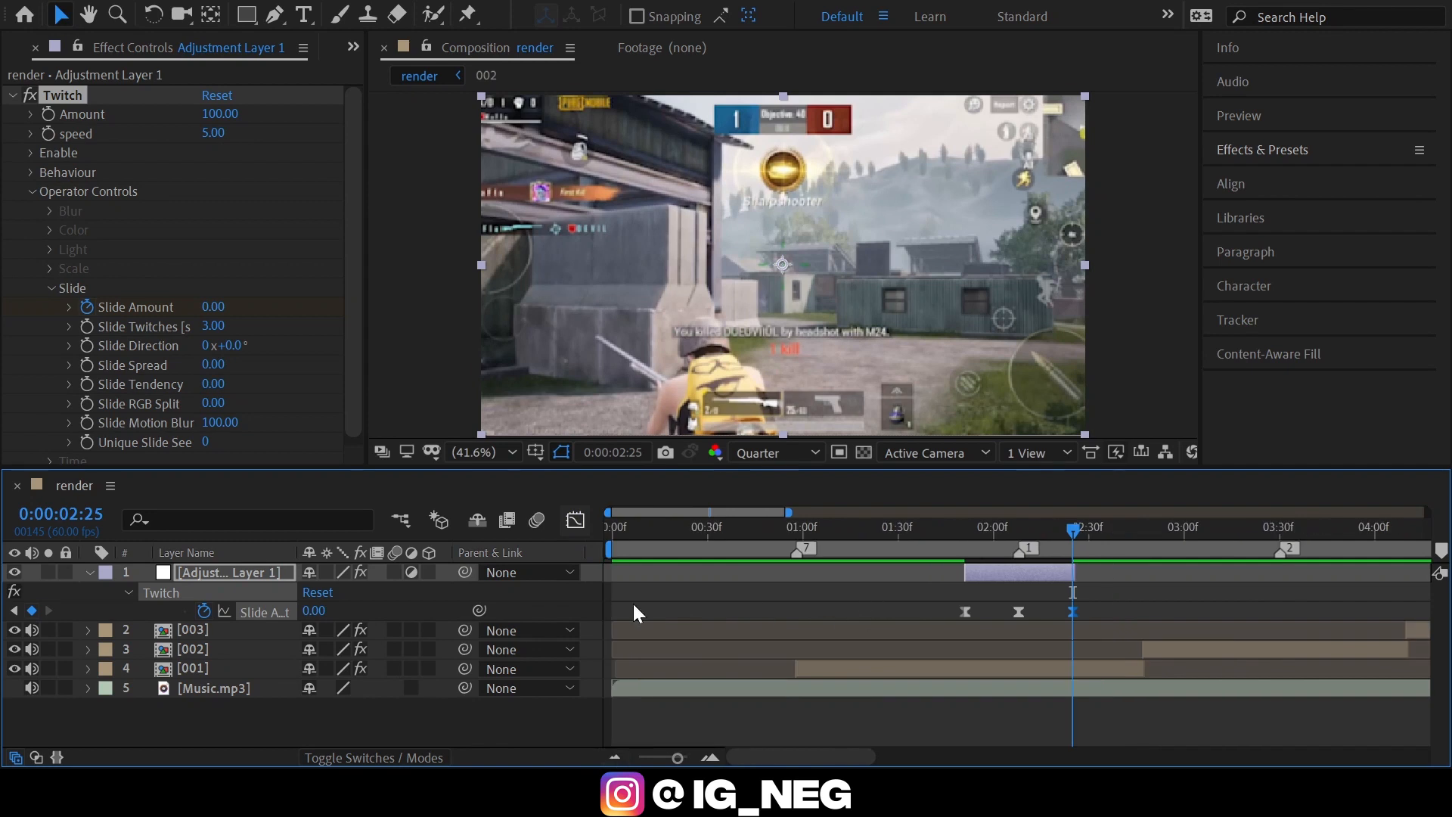
click(84, 572)
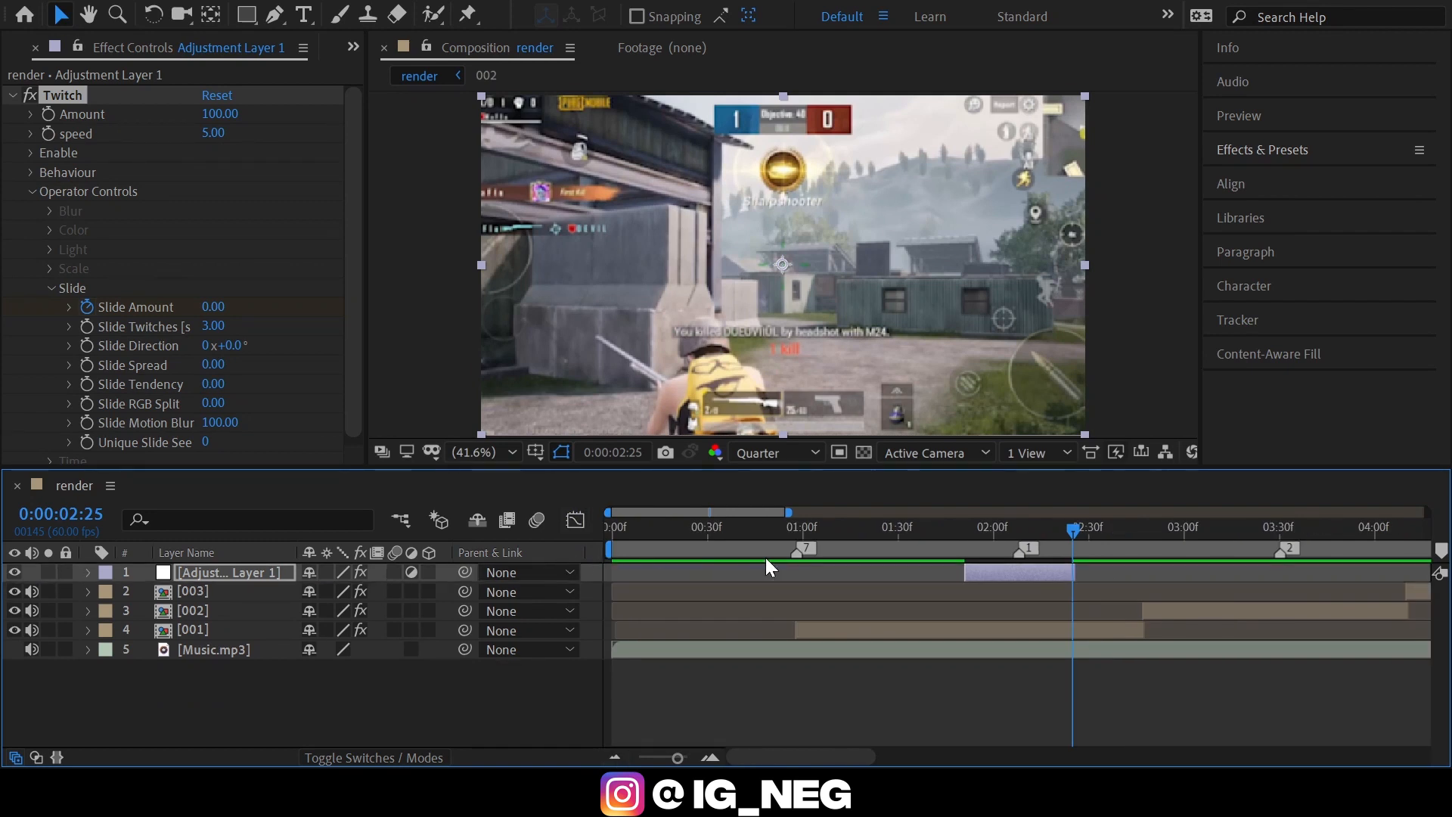
Duplicate the Twitch adjustment layer and place the copy around marker 2.
key(ctrl+d)
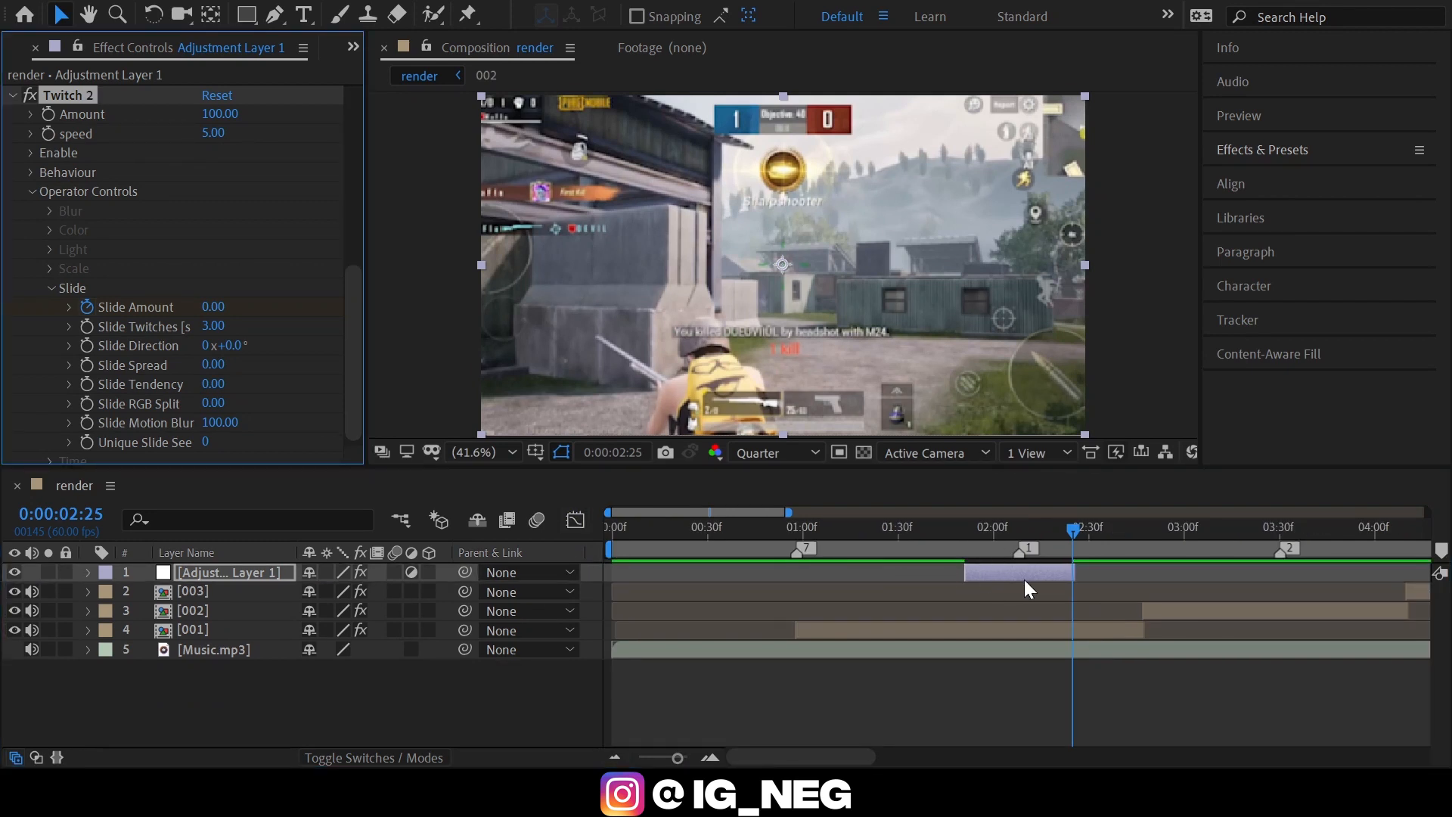
key(ctrl+z)
click(1028, 577)
key(ctrl+d)
key(2)
mouse_move(1028, 578)
mouse_down()
mouse_move(1233, 558)
mouse_move(1293, 571)
mouse_up()
key(u)
key(u)
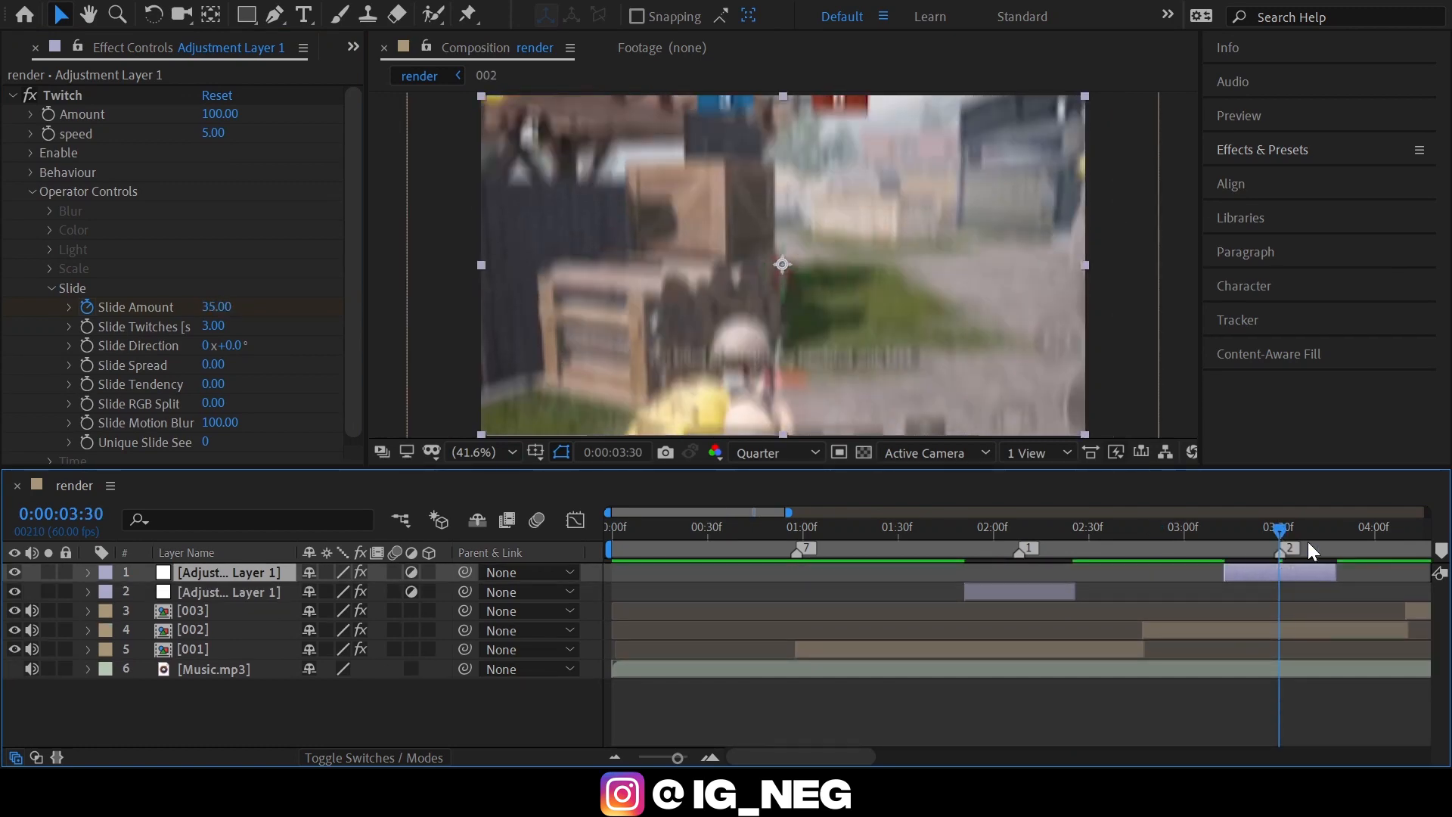
Duplicate the Twitch adjustment layer again and place this copy around marker 3.
scroll(1308, 543, right, 5)
key(ctrl+d)
key(3)
drag(877, 577, 1099, 572)
Preview the shakes against the music from marker 7 and again from the composition's start.
key(7)
scroll(700, 696, down, 5)
scroll(700, 697, up, 5)
key(space)
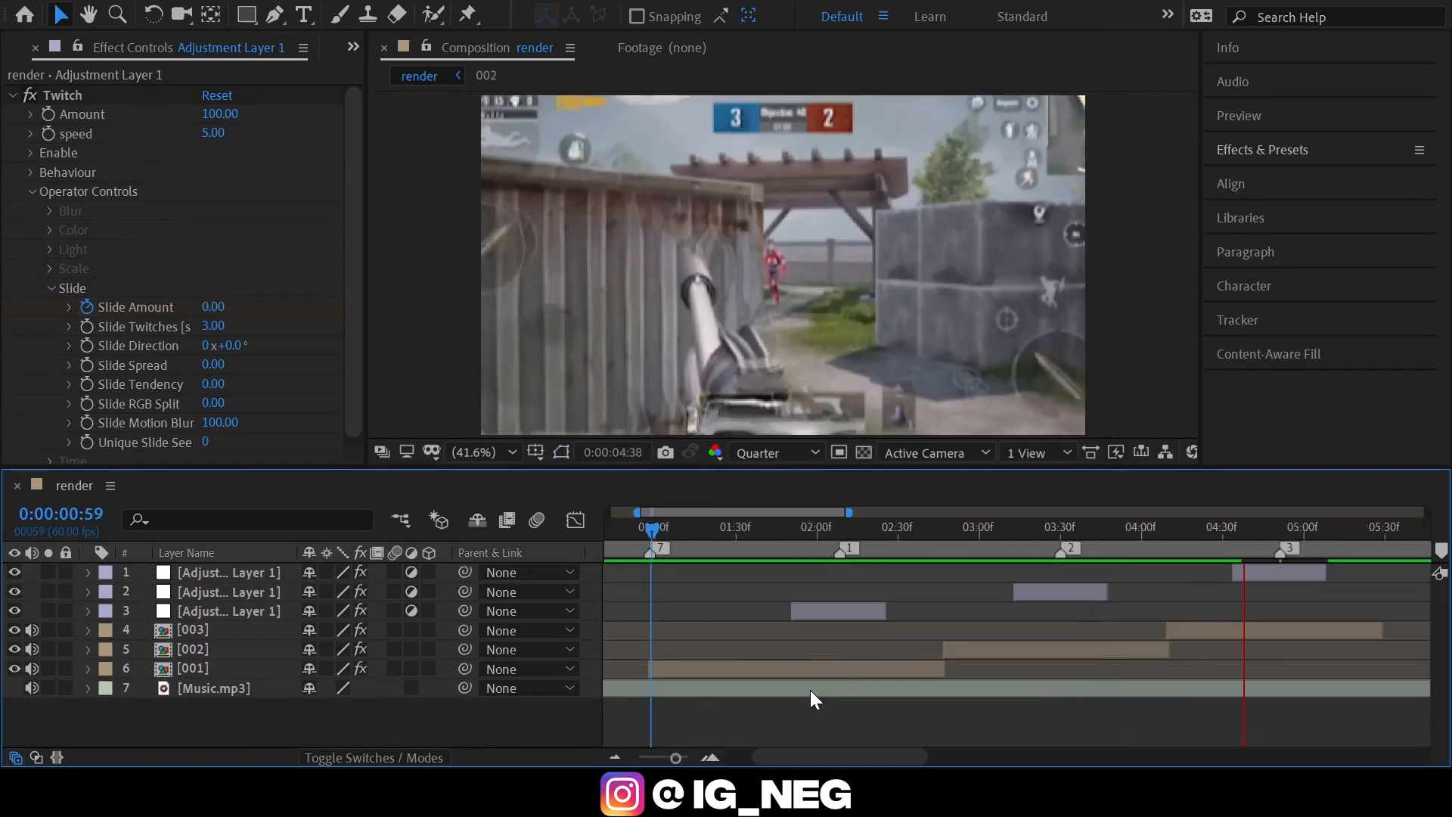
key(space)
key(Home)
scroll(811, 715, down, 3)
key(space)
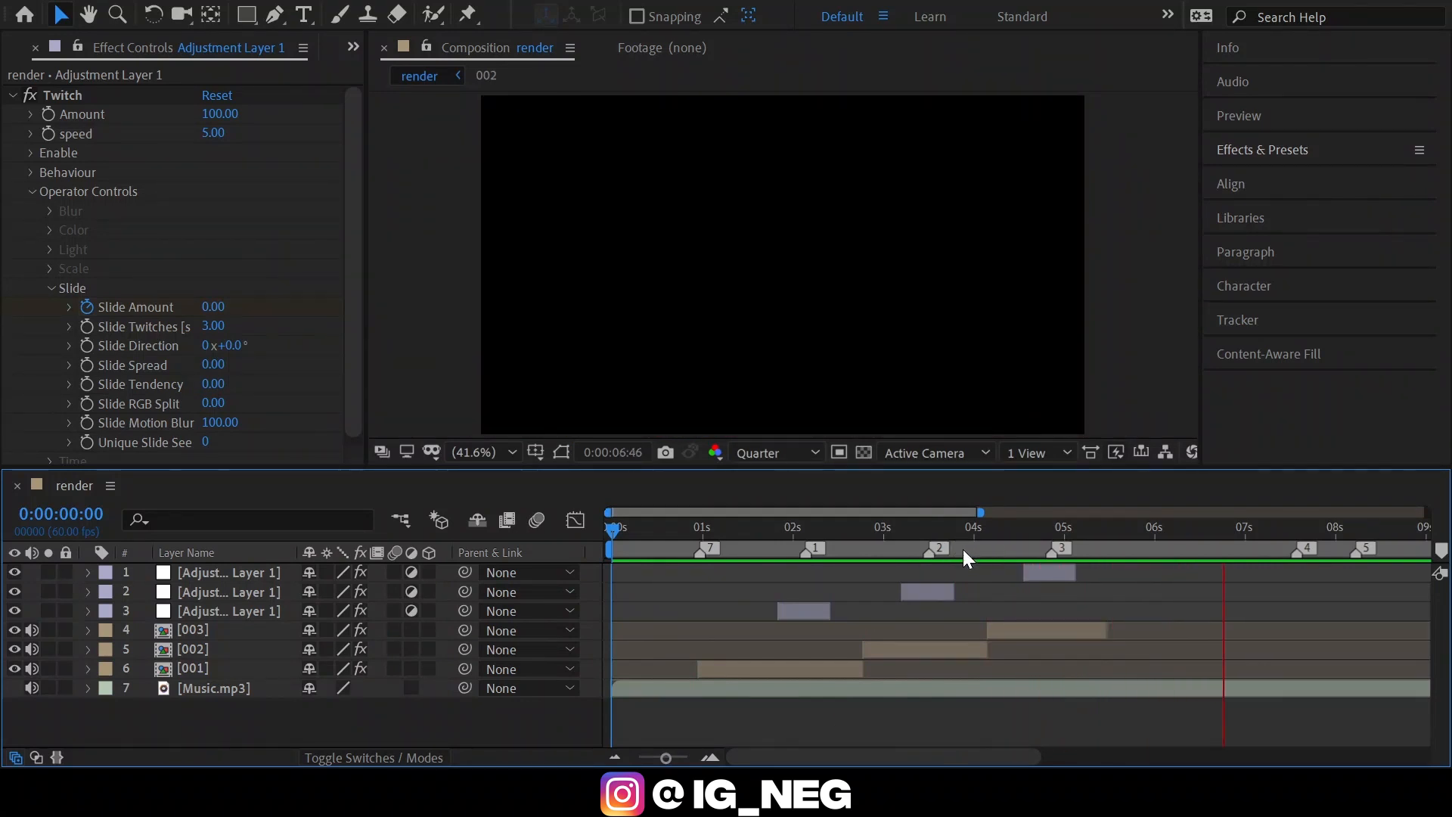
key(2)
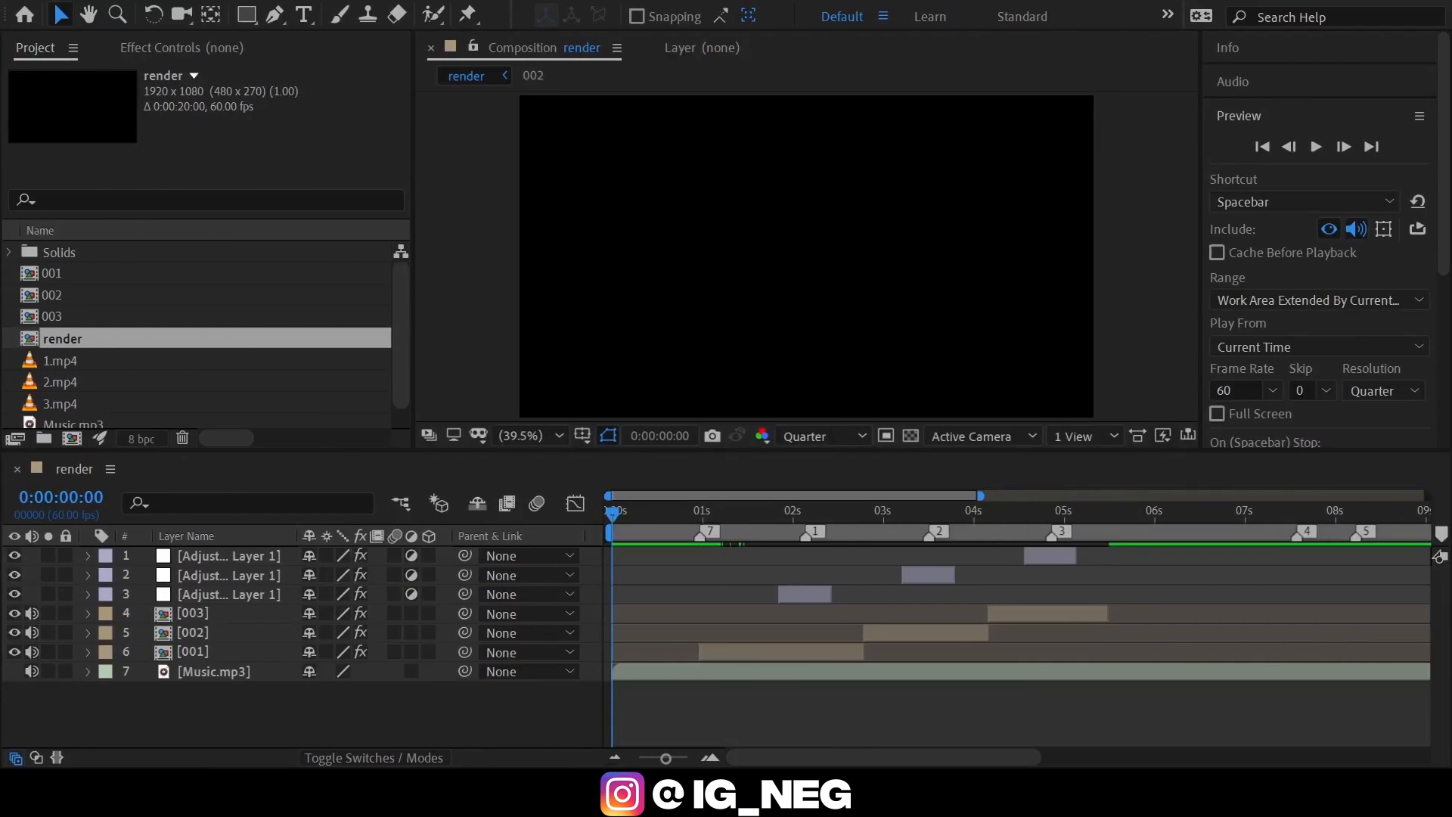
Add a new adjustment layer with Wave Warp above all other layers and move to marker 1.
click(648, 522)
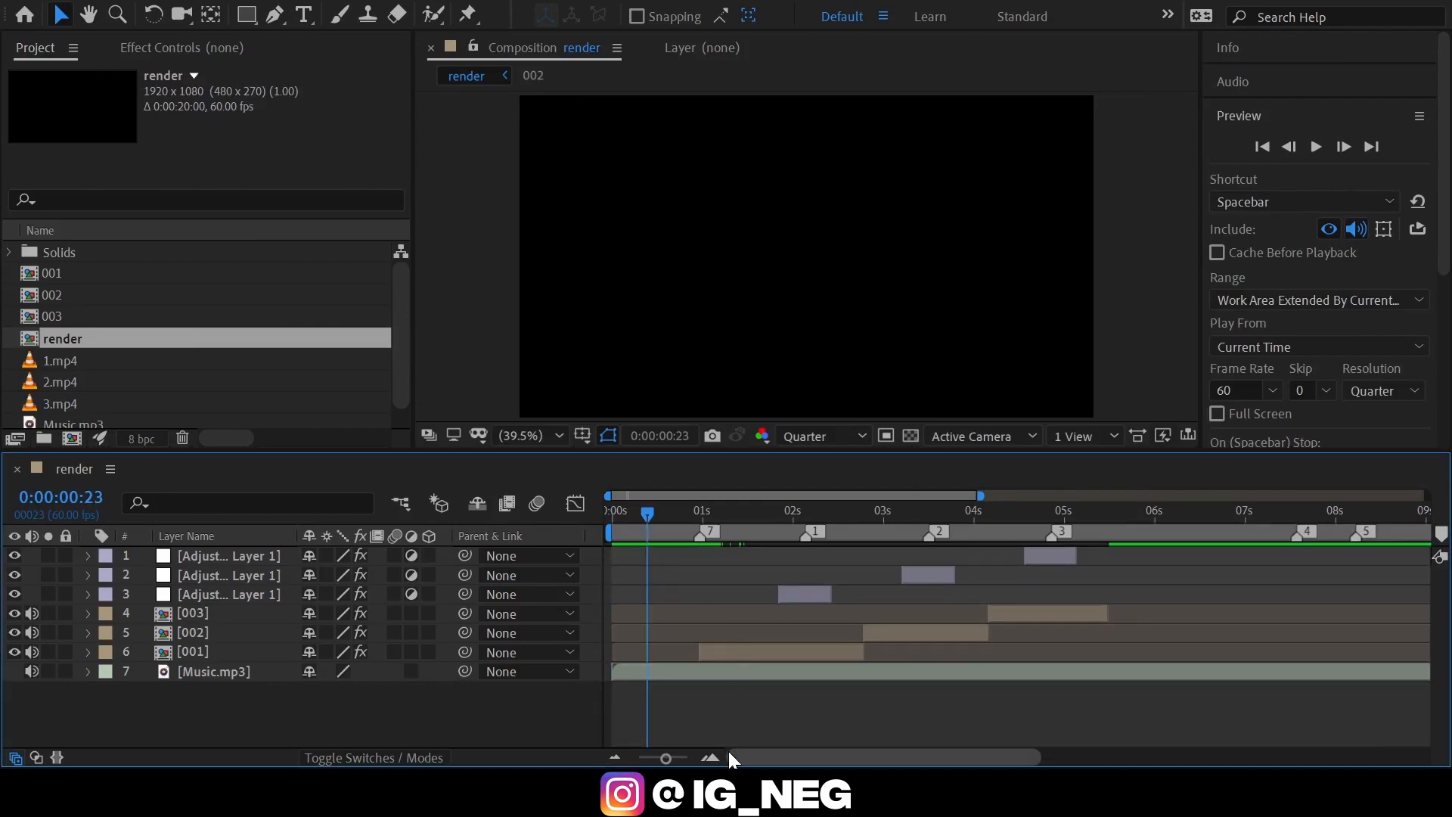
click(708, 751)
key(ctrl+alt+y)
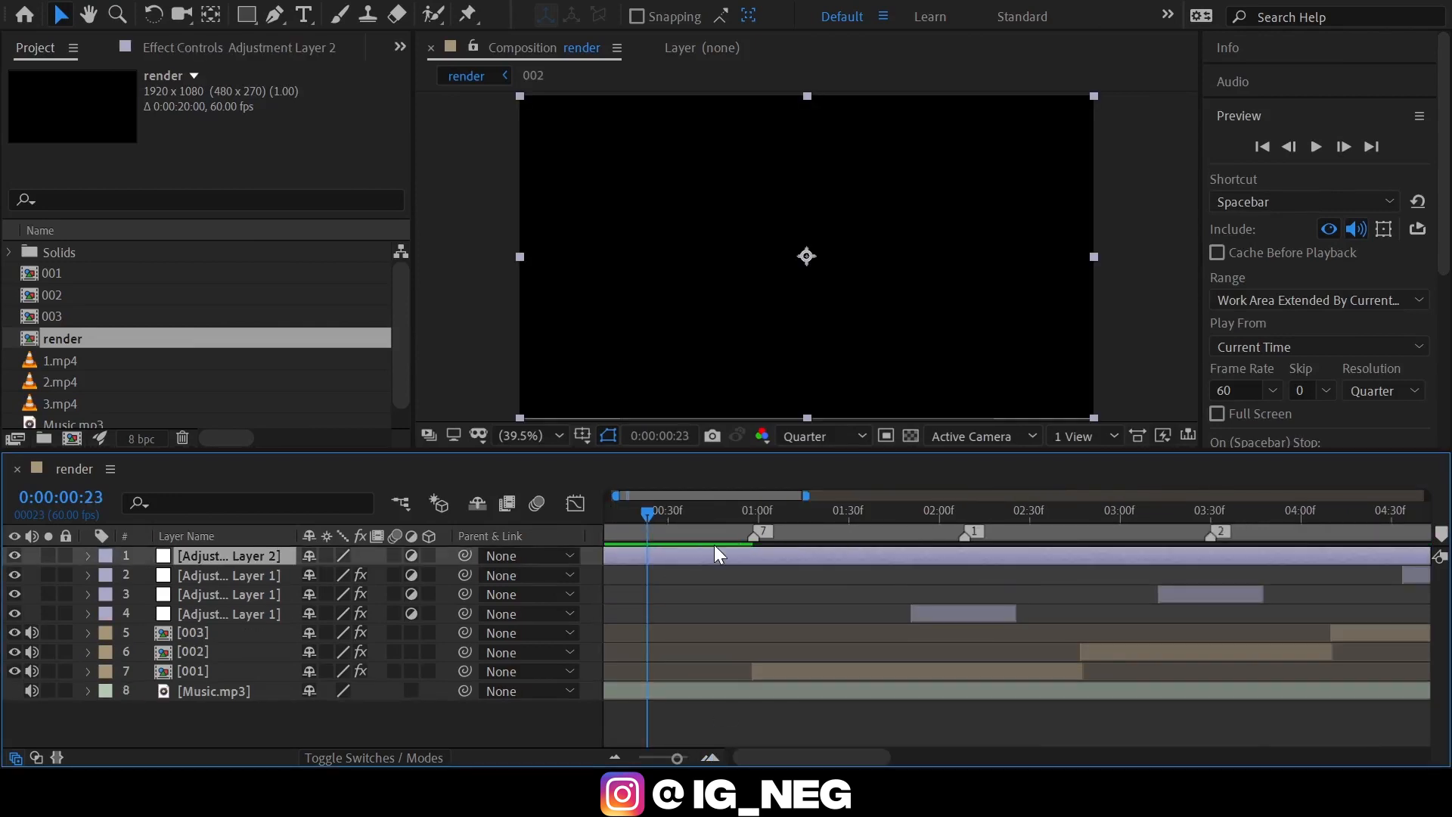
click(781, 514)
click(963, 509)
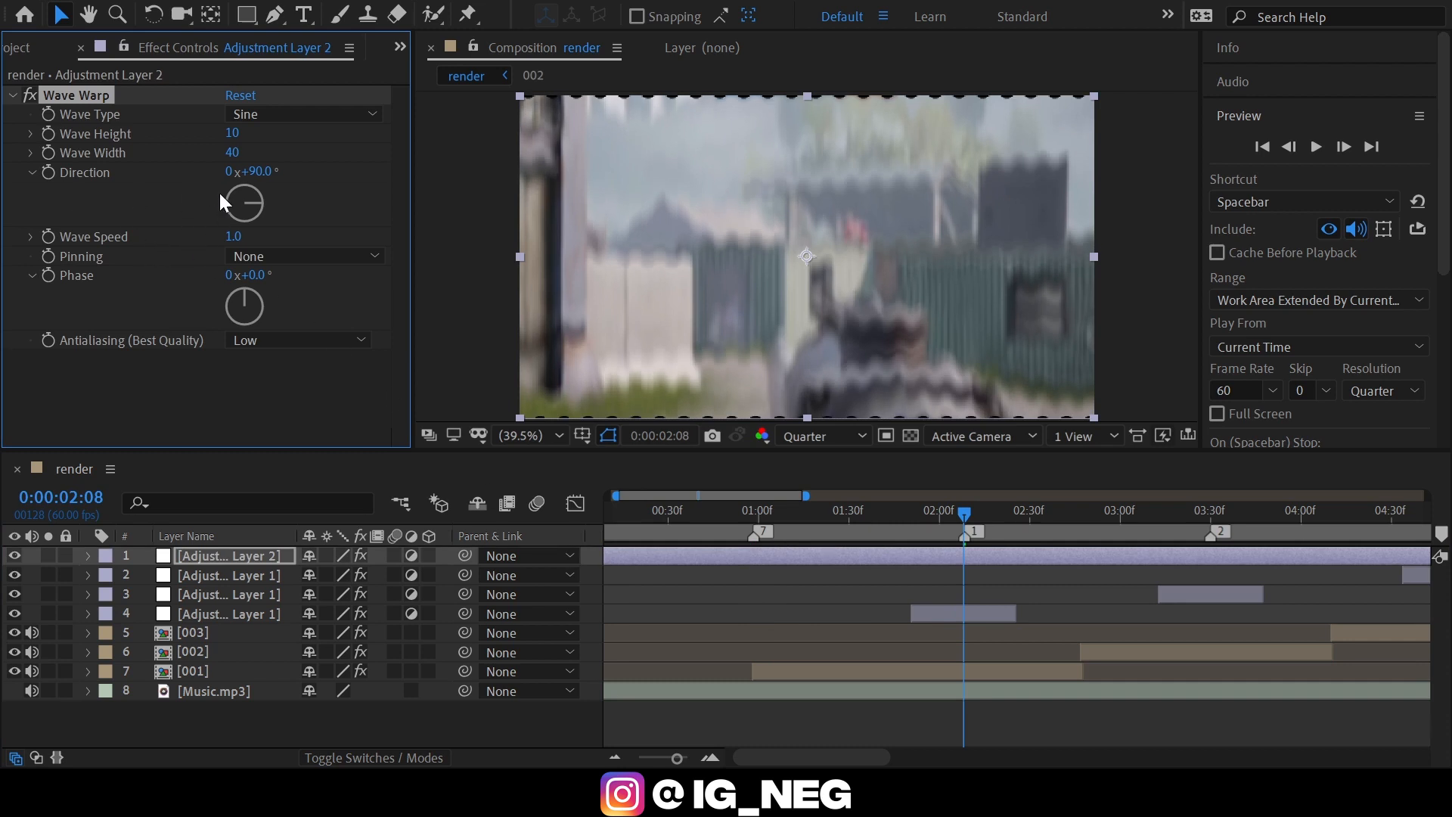
Set Wave Warp's Wave Height to 40, Wave Width to 8 and Direction to 180°.
text(40)
click(319, 147)
click(233, 154)
text(8)
click(294, 160)
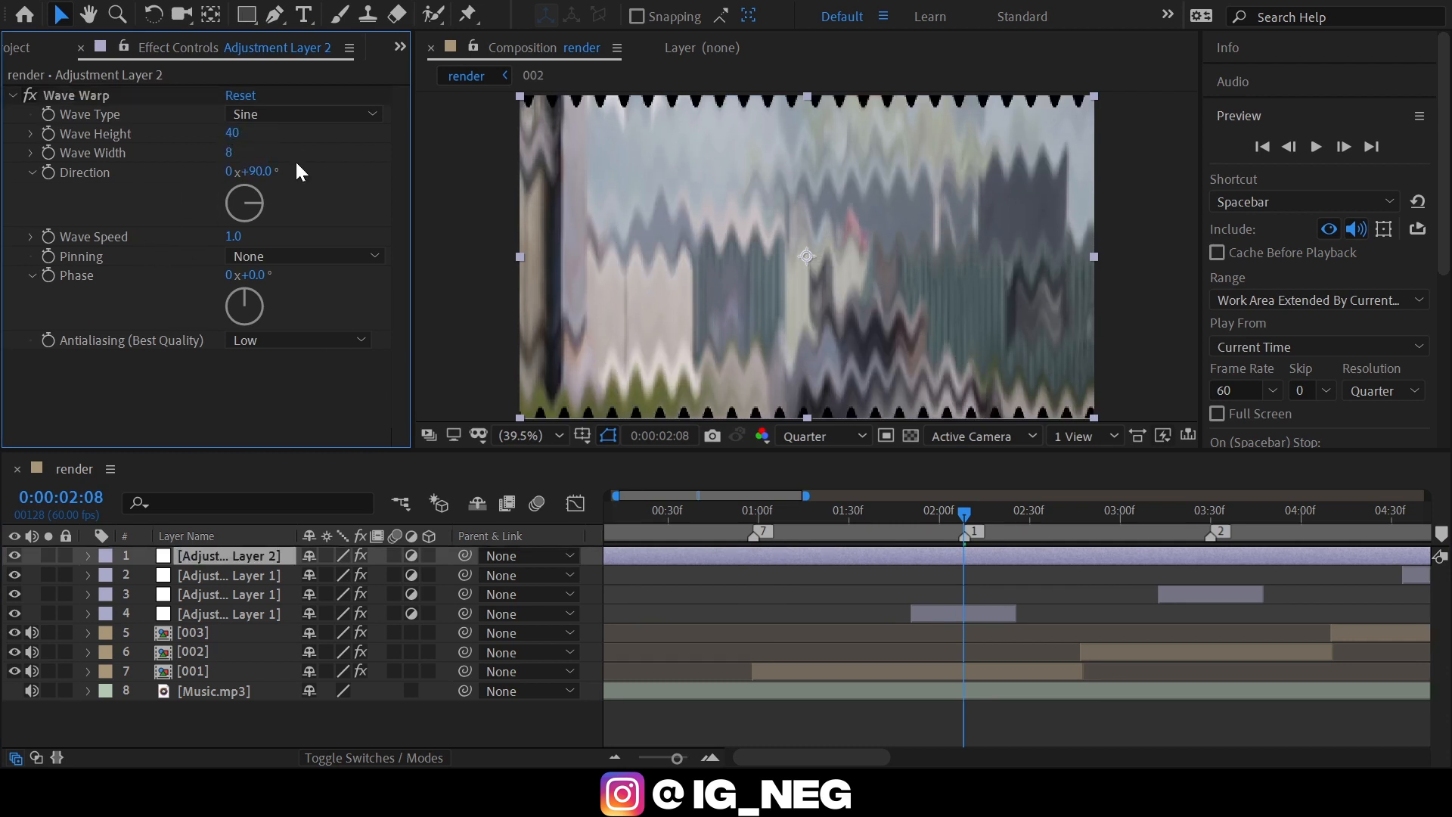
click(257, 172)
text(1)
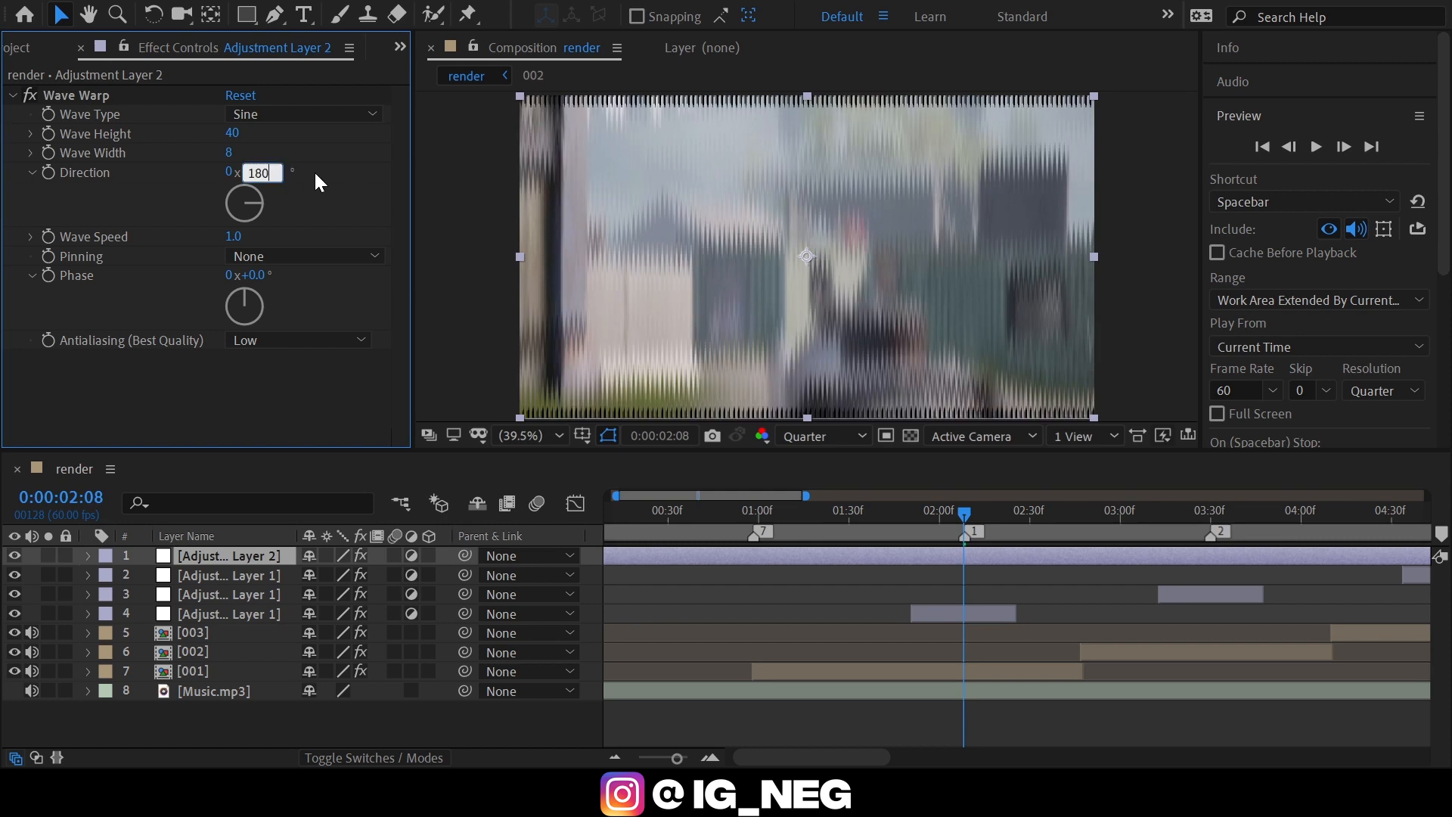
text(80)
click(318, 170)
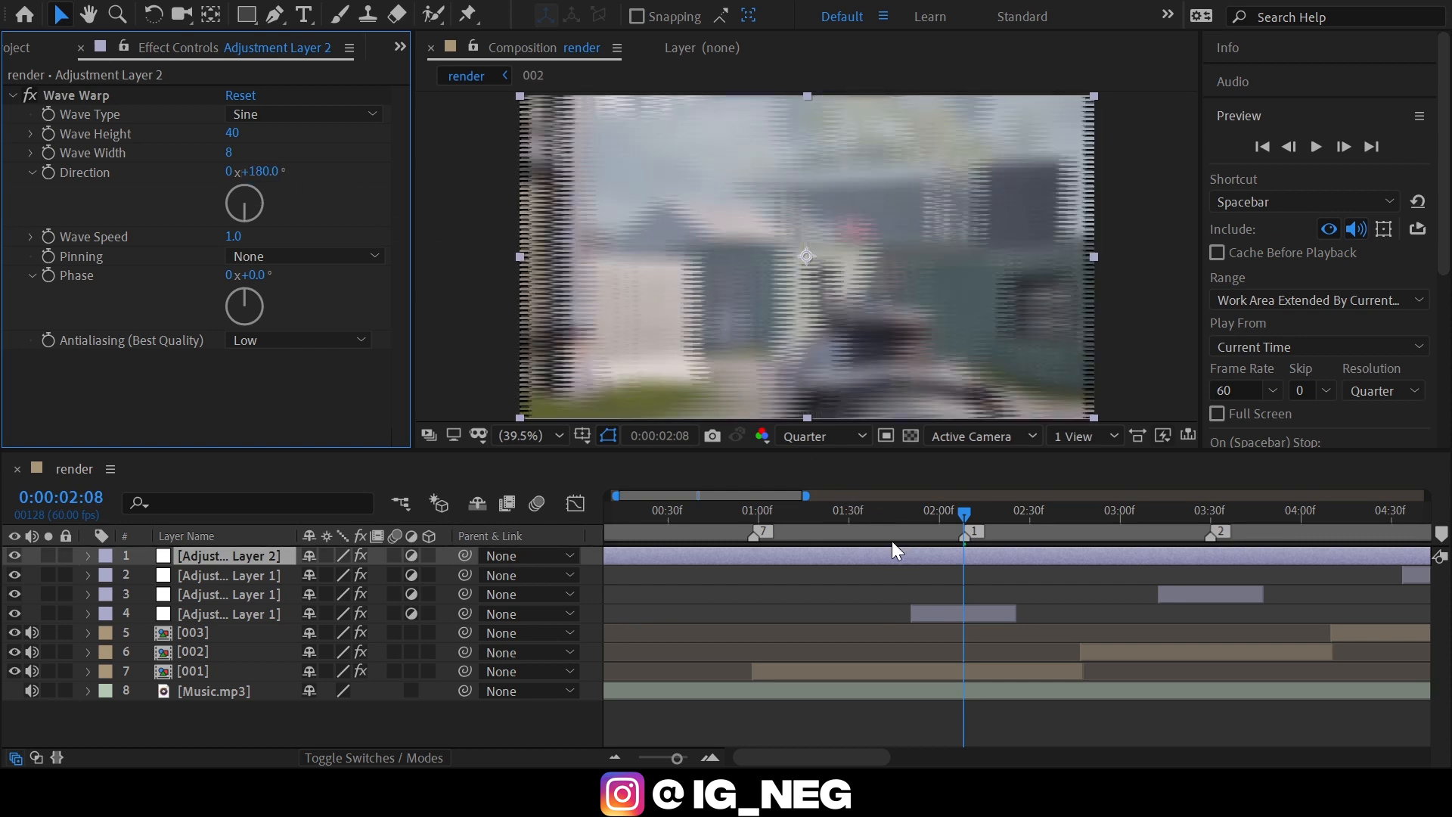
Enable keyframing for Wave Height and Wave Width at 0:00:02:06, two frames before marker 1.
click(48, 134)
click(49, 153)
key(Page_Up)
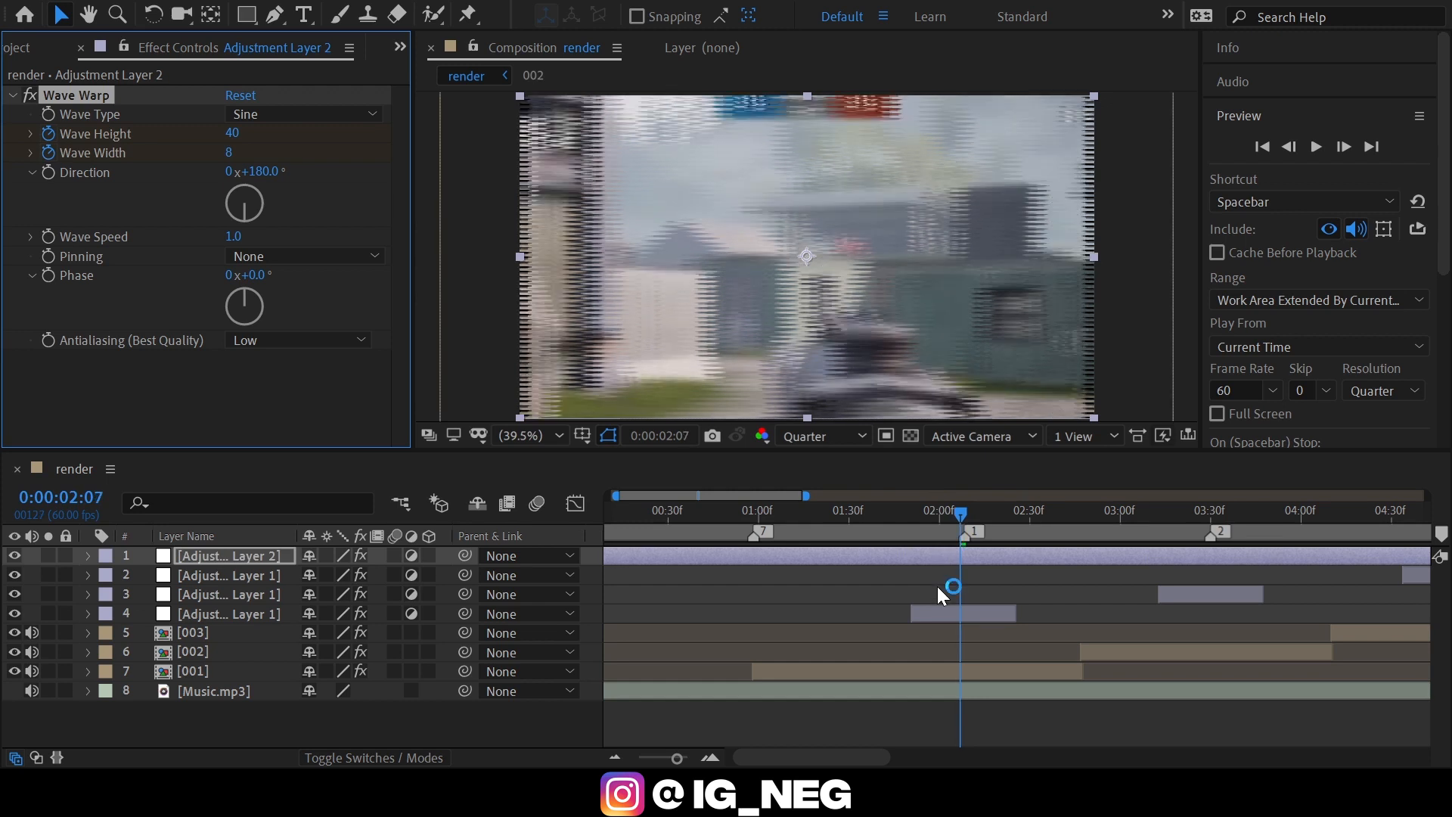
key(Page_Down)
key(Page_Up)
key(Page_Up)
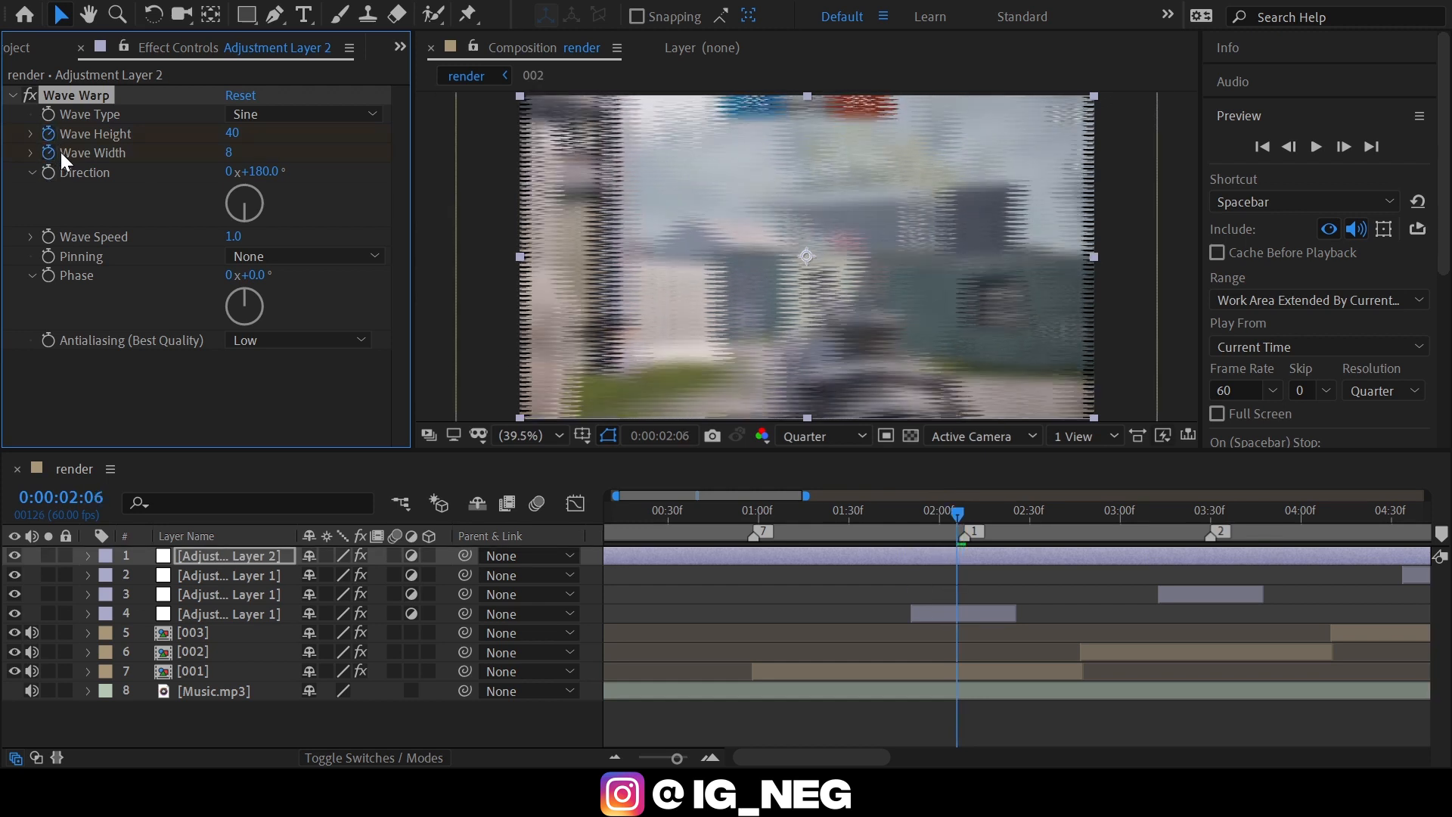
At 0:00:01:59, seven frames before the first Wave Warp keyframes, keyframe Wave Height at 0 and Wave Width at 1.
key(Page_Up)
key(Page_Up)
key(Page_Up)
key(Page_Up)
key(Page_Up)
key(Page_Up)
key(Page_Up)
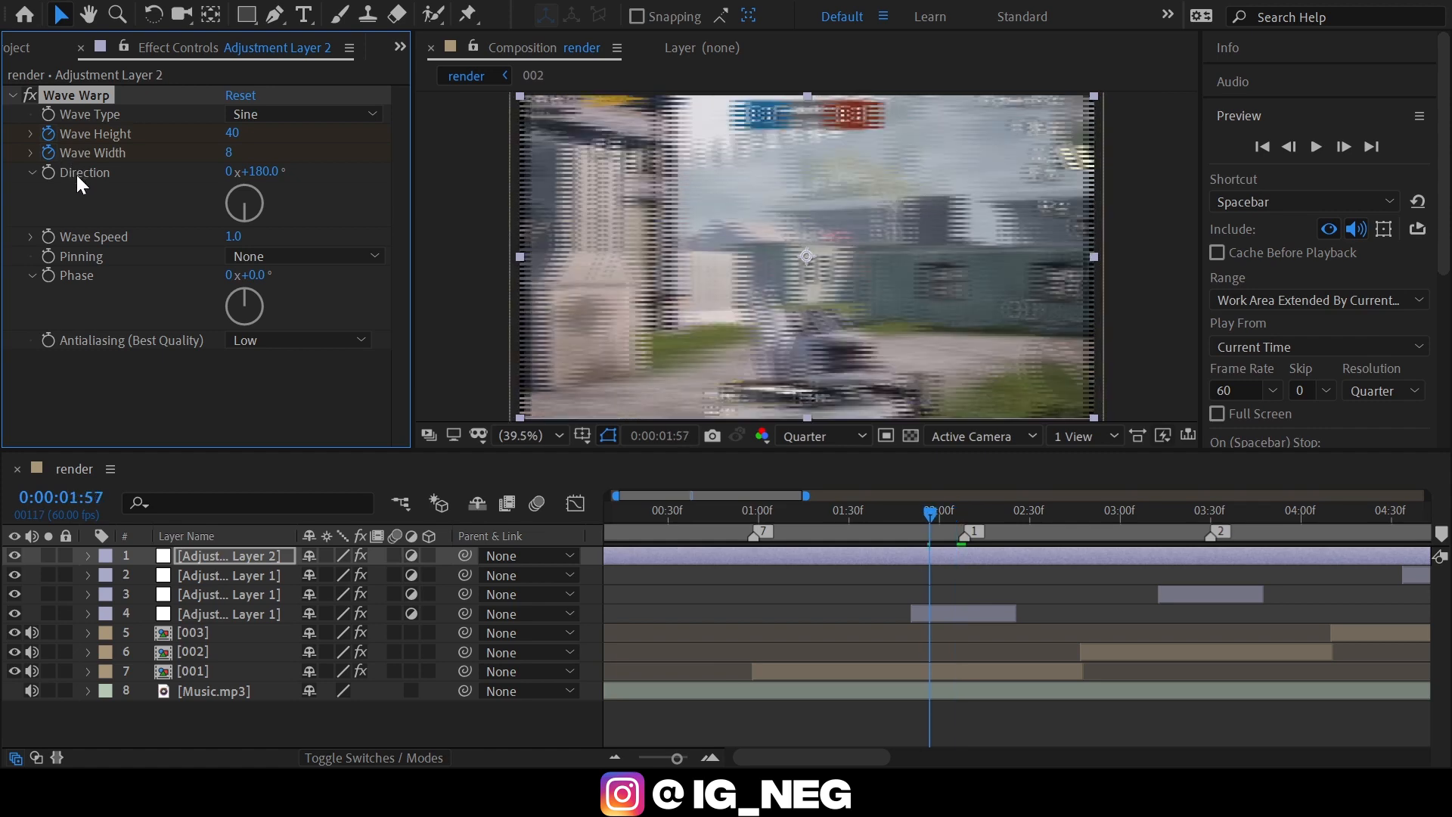
key(u)
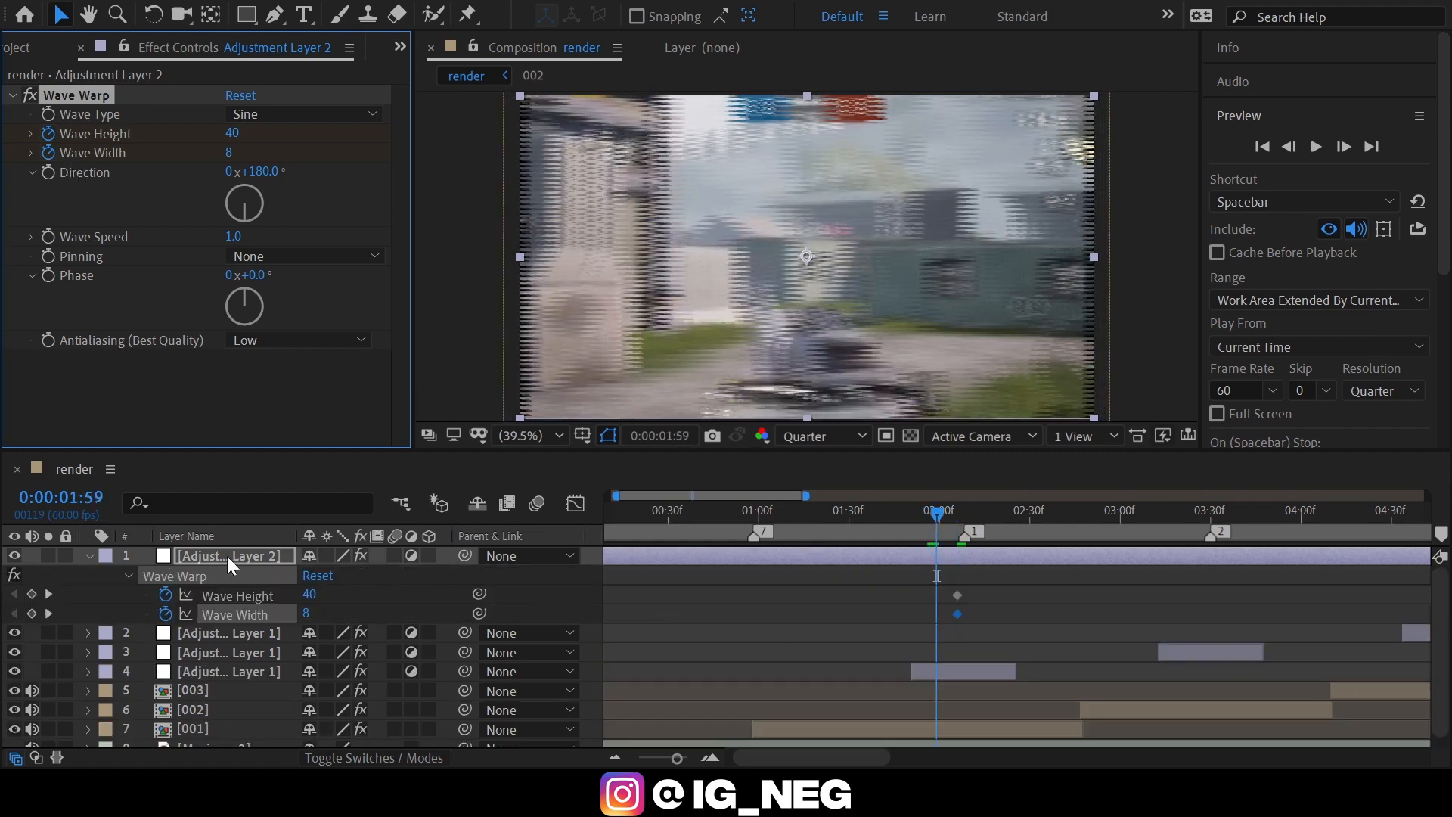
drag(315, 595, 315, 600)
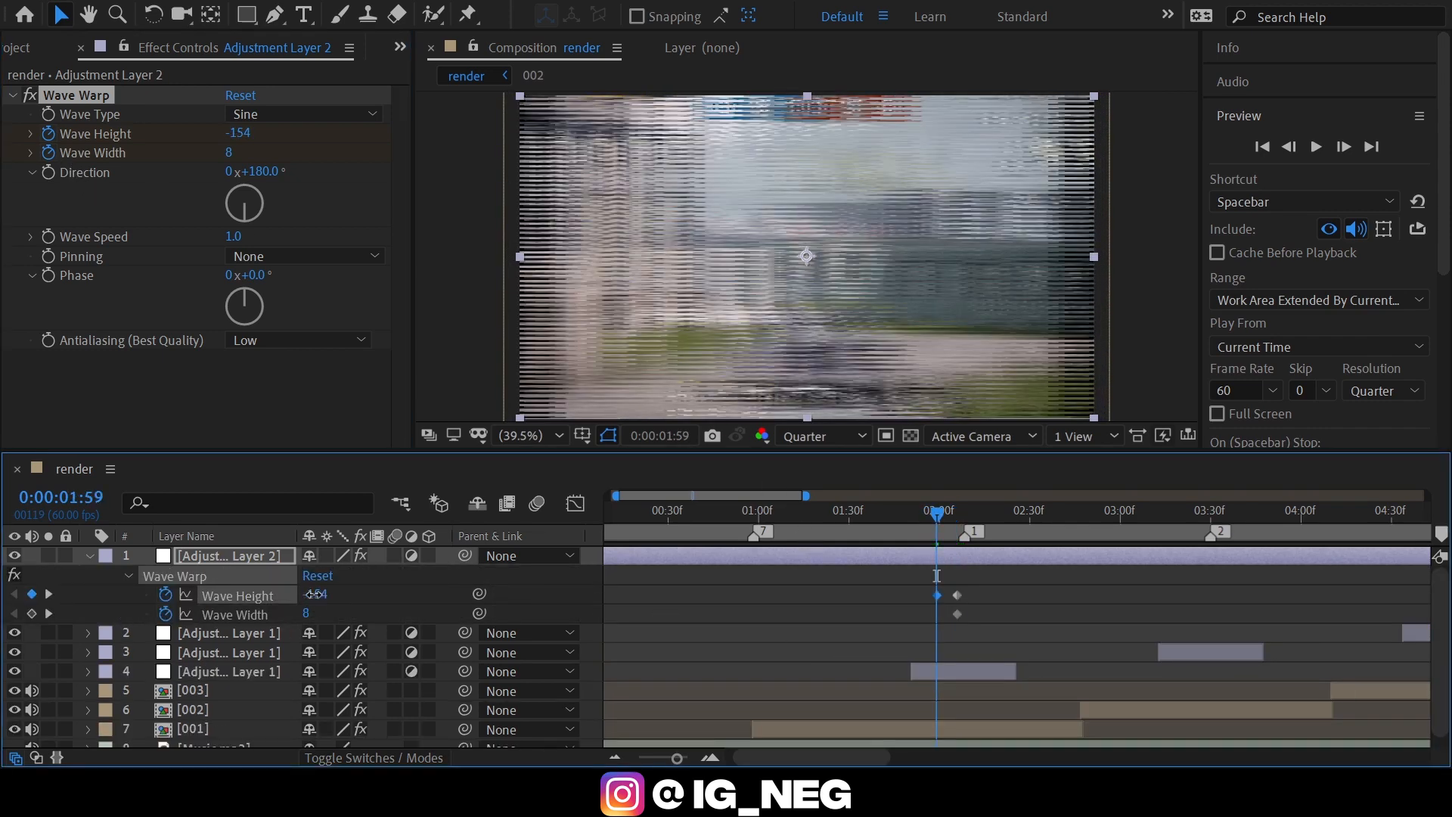
click(306, 611)
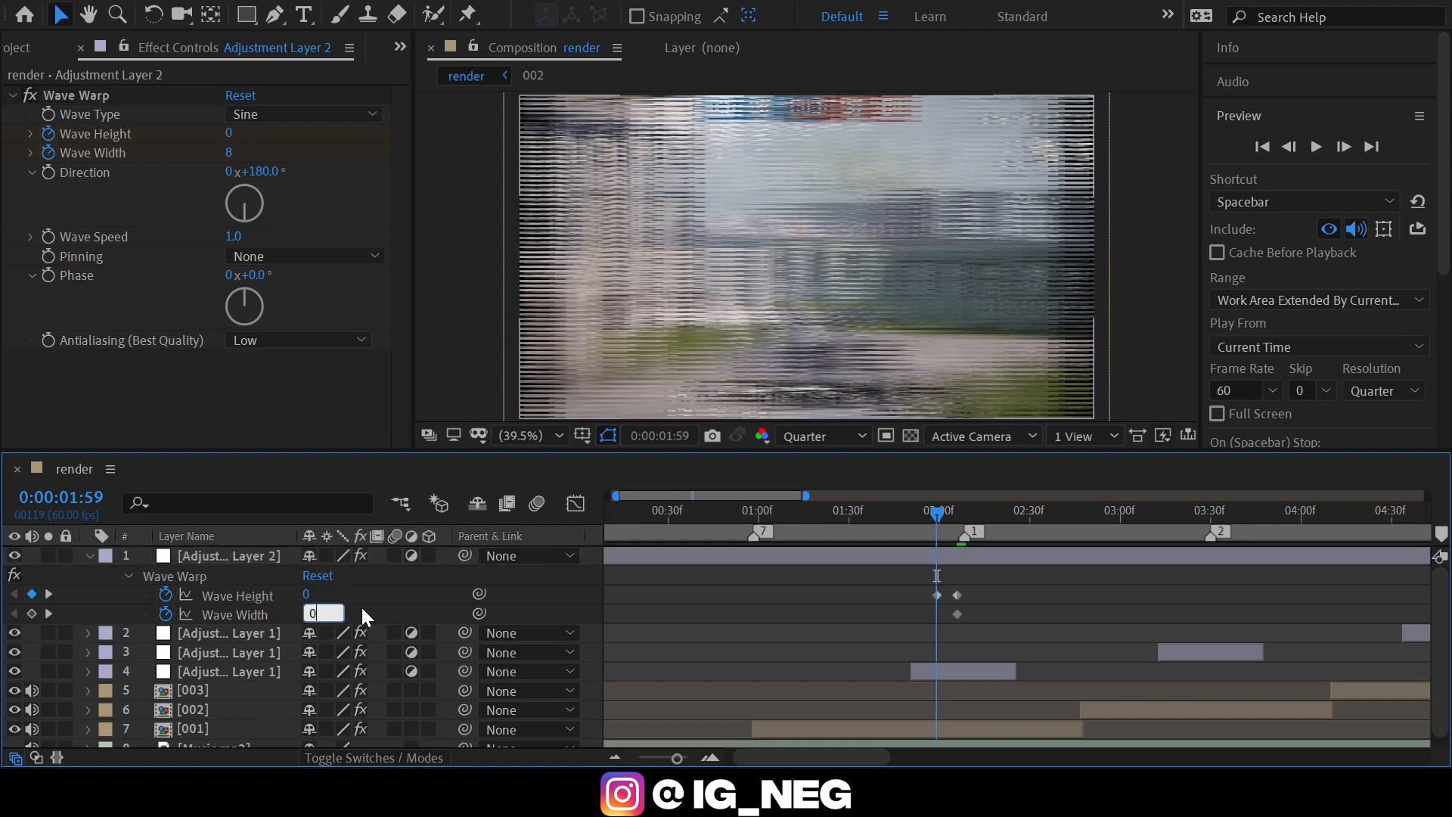
text(1)
key(Return)
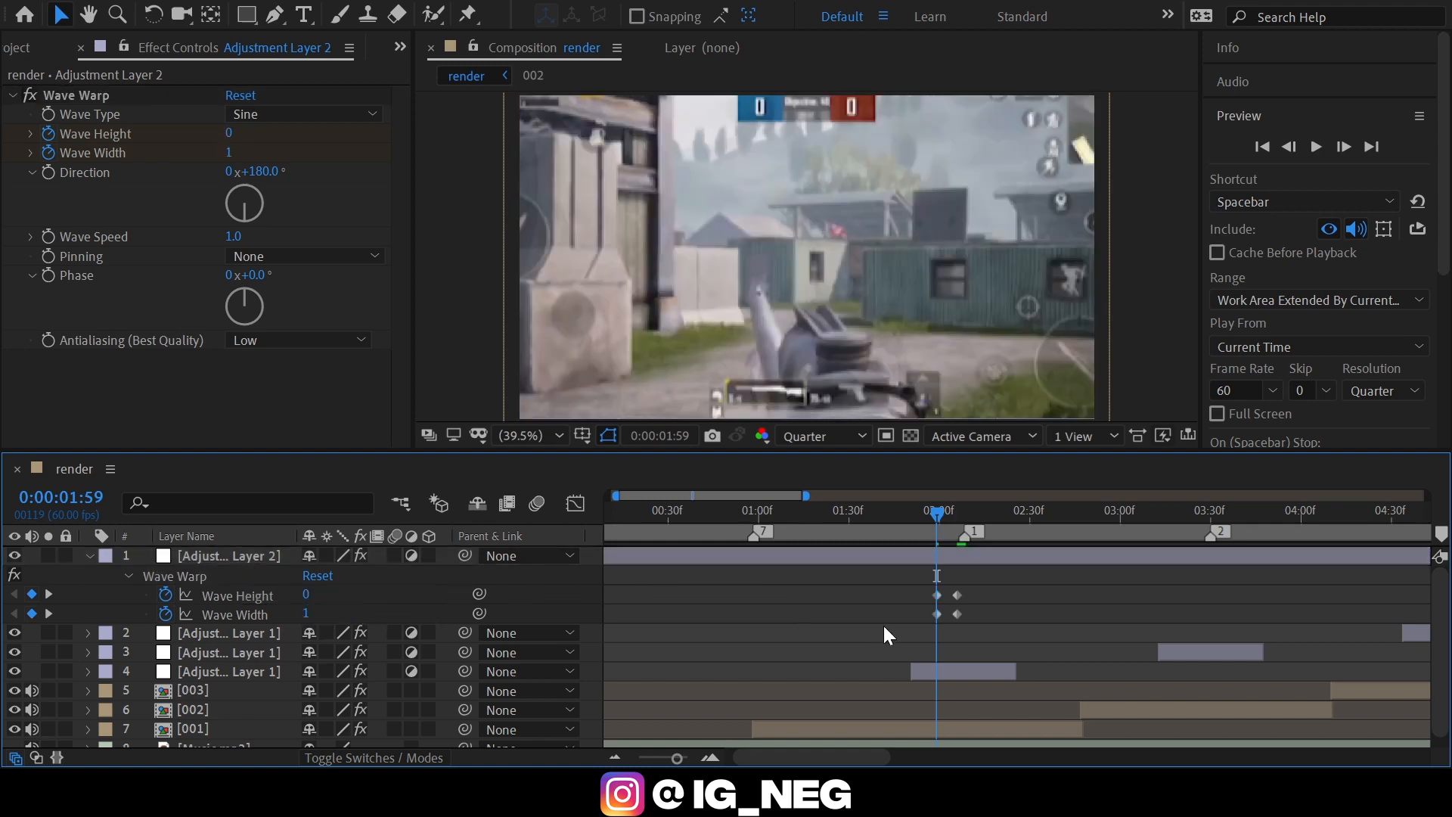
At 0:00:02:13, seven frames after the peak Wave Warp keyframes, keyframe Wave Height at 0 and Wave Width at 1.
click(976, 515)
key(Page_Up)
key(Page_Up)
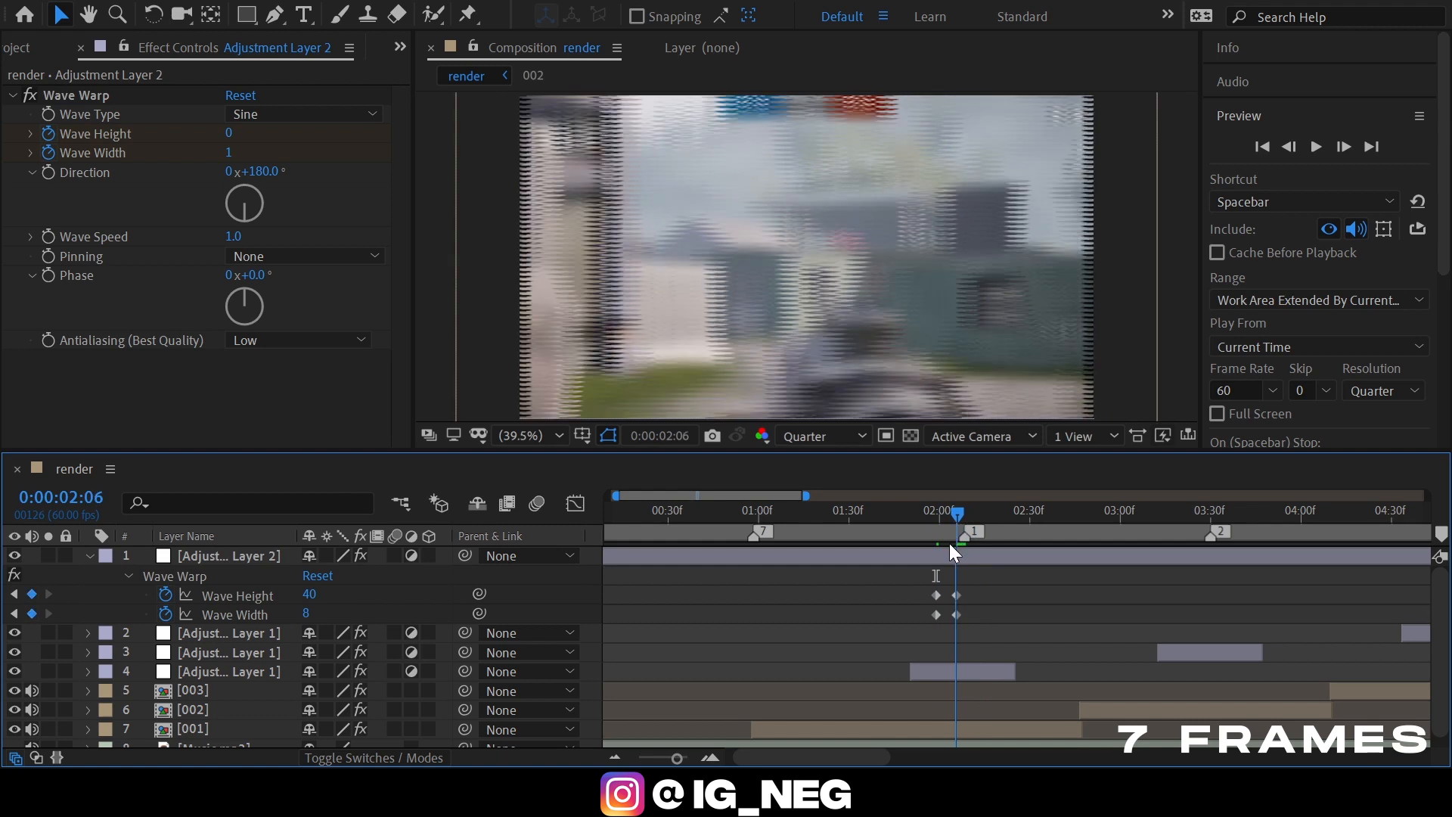
key(shift+Page_Down)
key(Page_Up)
key(Page_Up)
key(Page_Up)
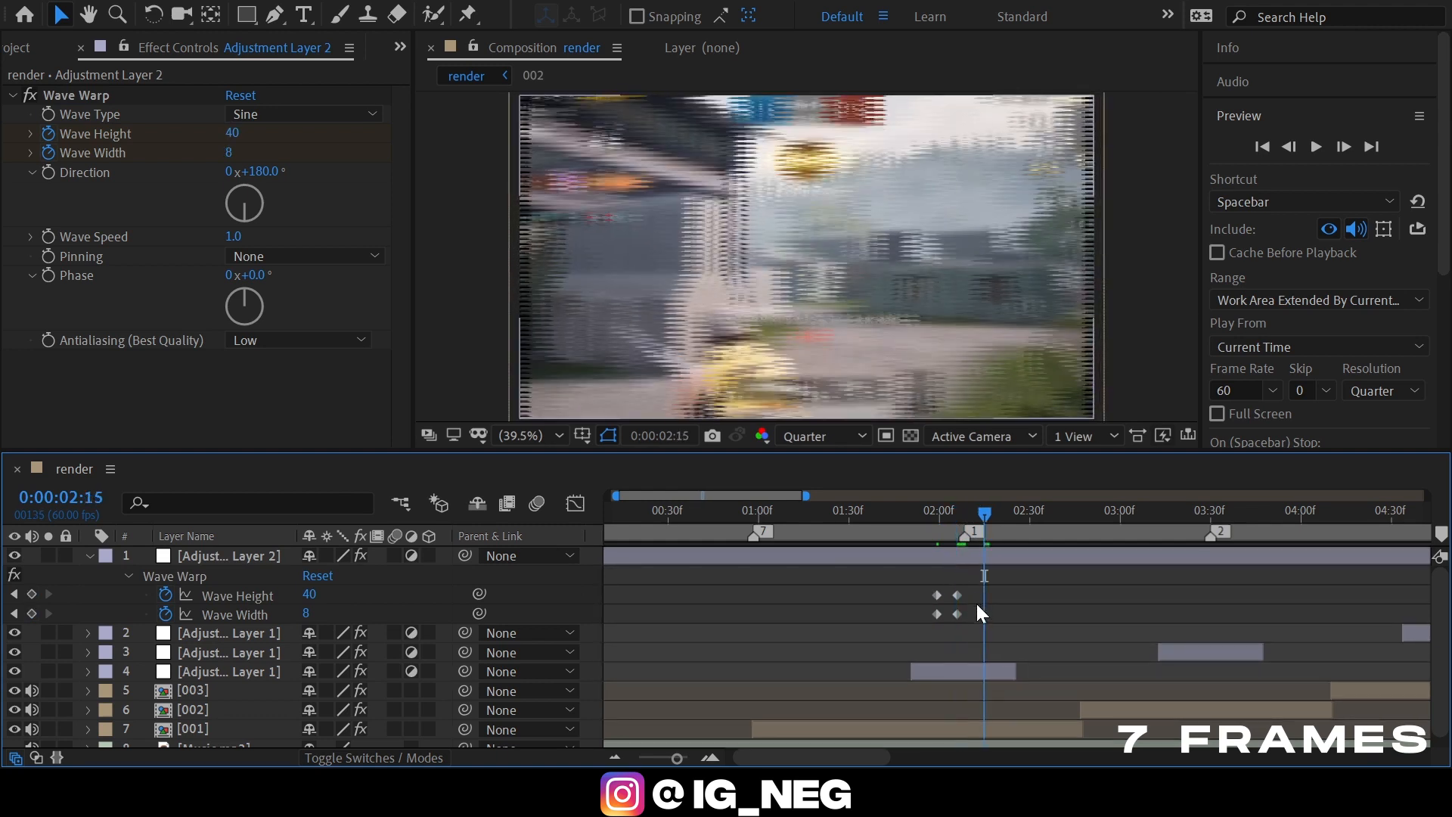
click(312, 595)
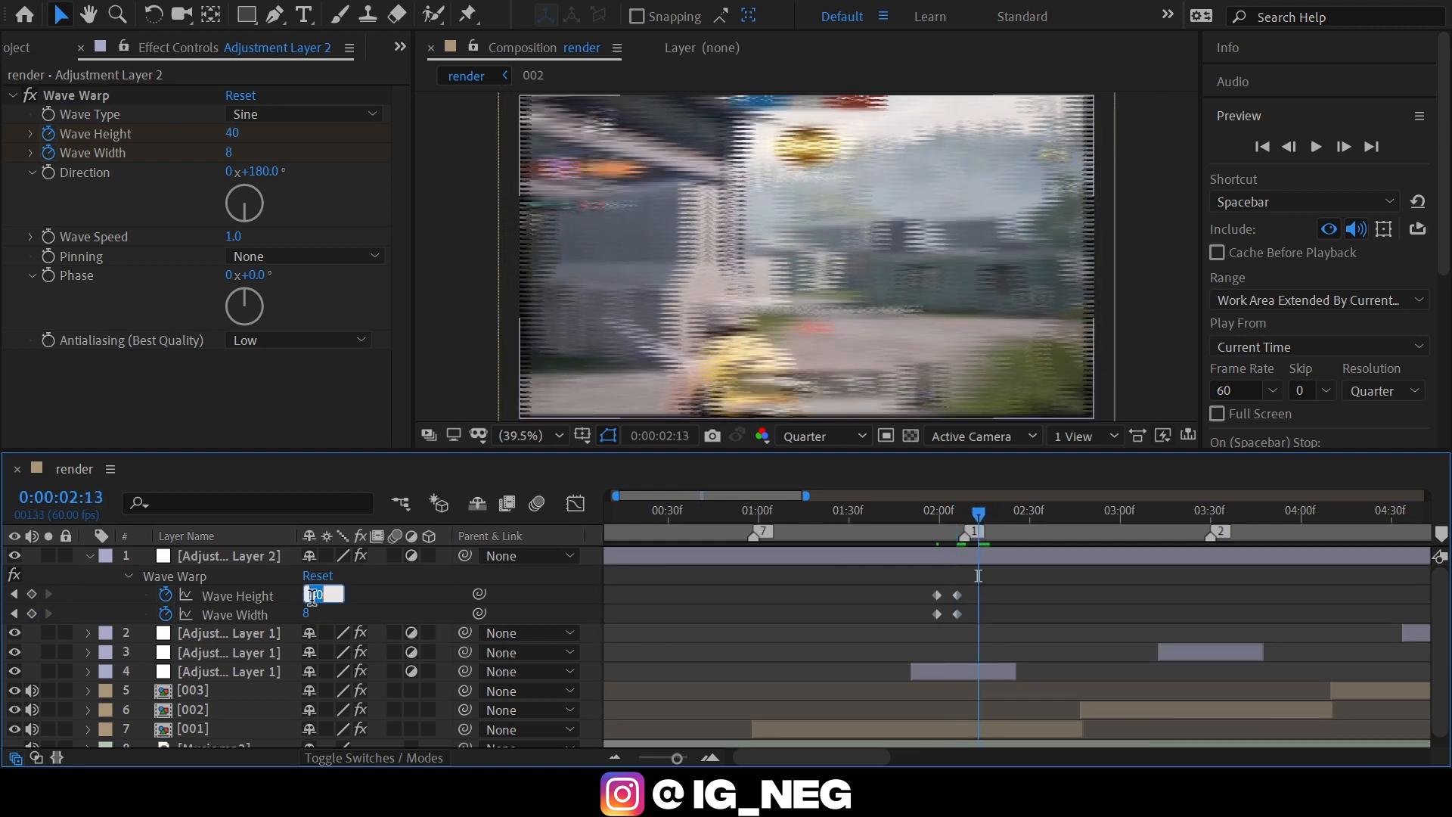
text(0)
key(Return)
click(335, 612)
text(1)
key(Return)
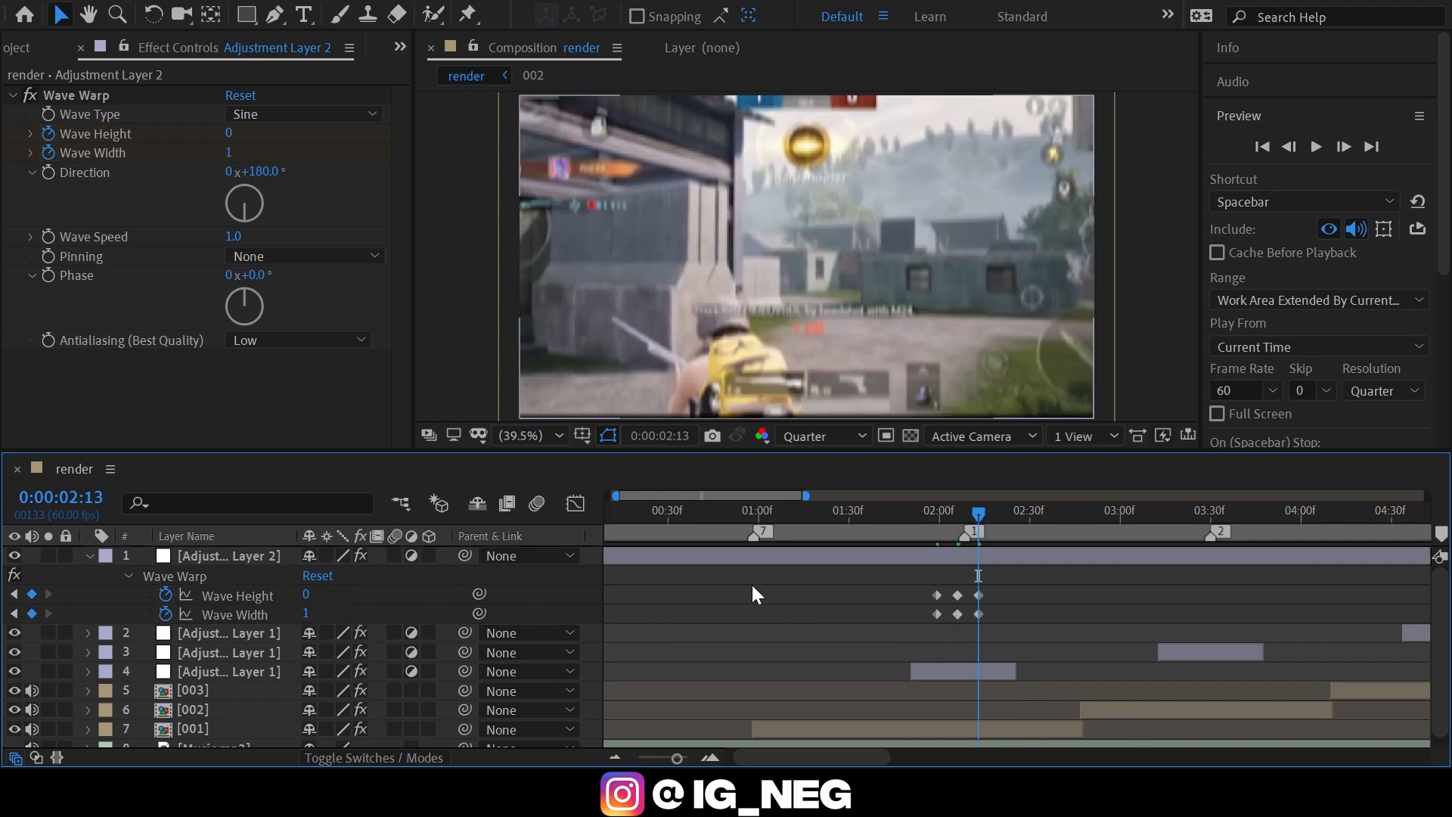
Apply Easy Ease to all Wave Warp keyframes and trim Adjustment Layer 2 to run from 0:00:01:59 to 0:00:02:13.
drag(986, 586, 888, 629)
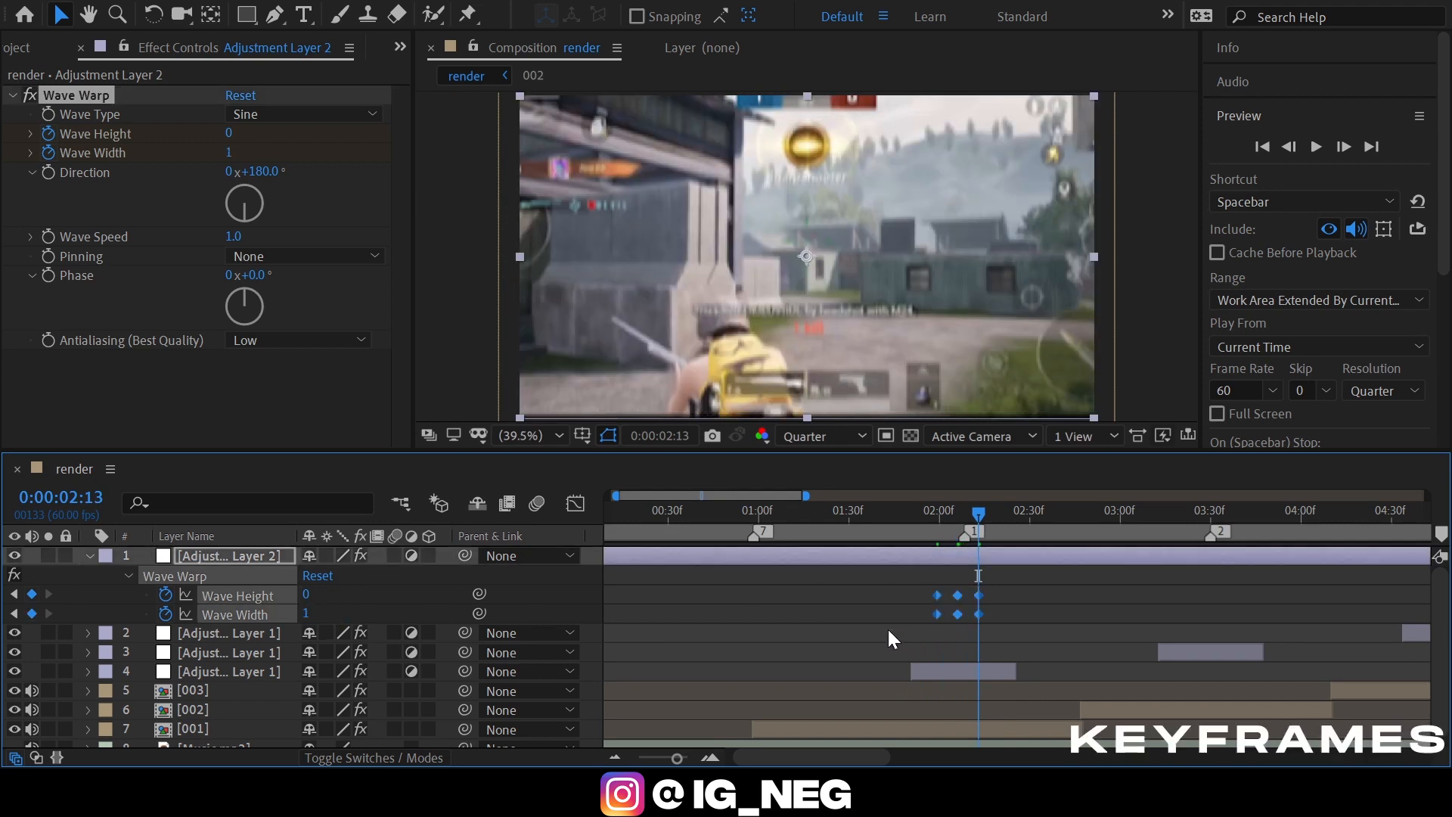
key(F9)
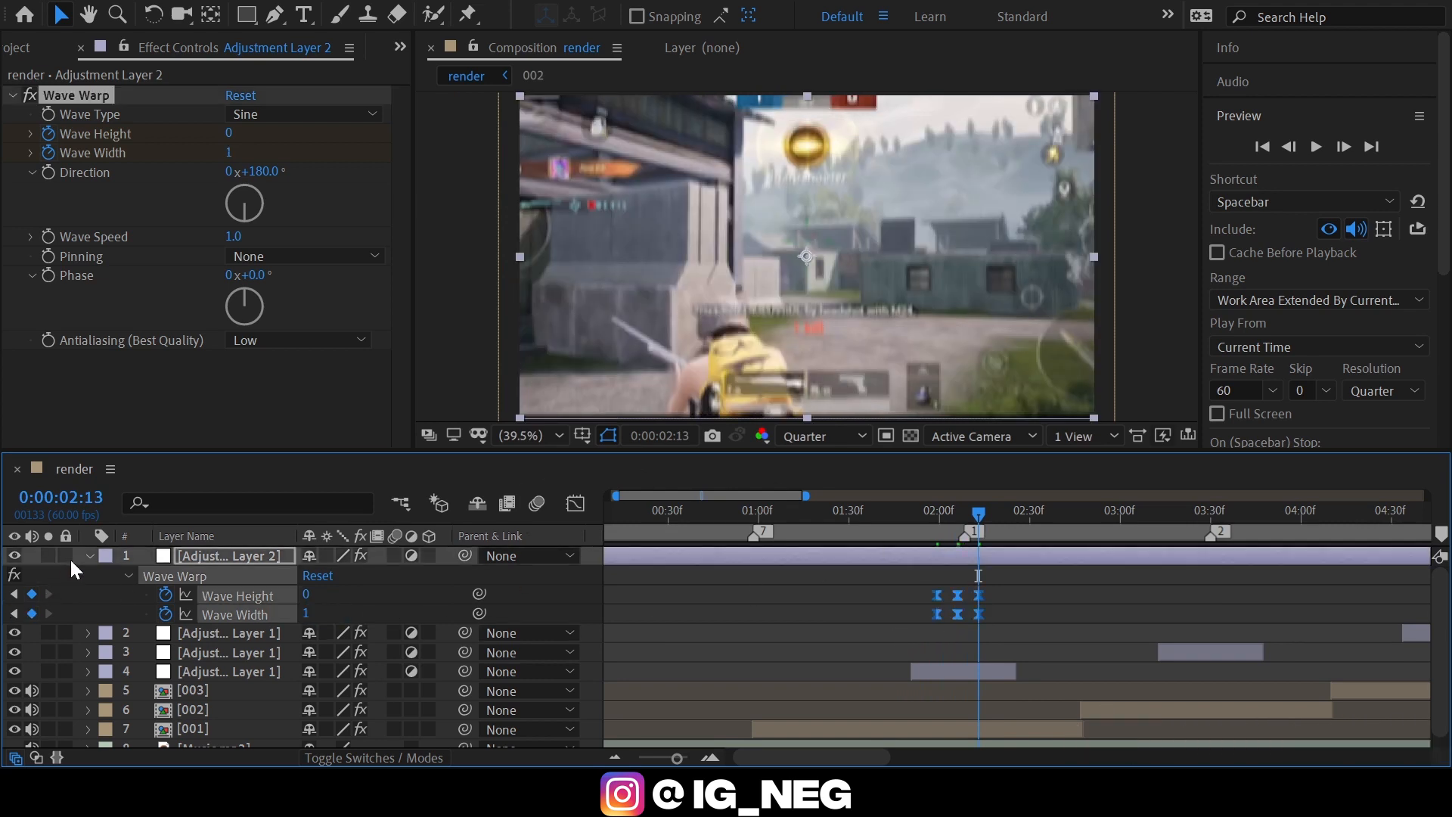
drag(942, 515, 991, 510)
key(alt+bracketleft)
key(alt+bracketright)
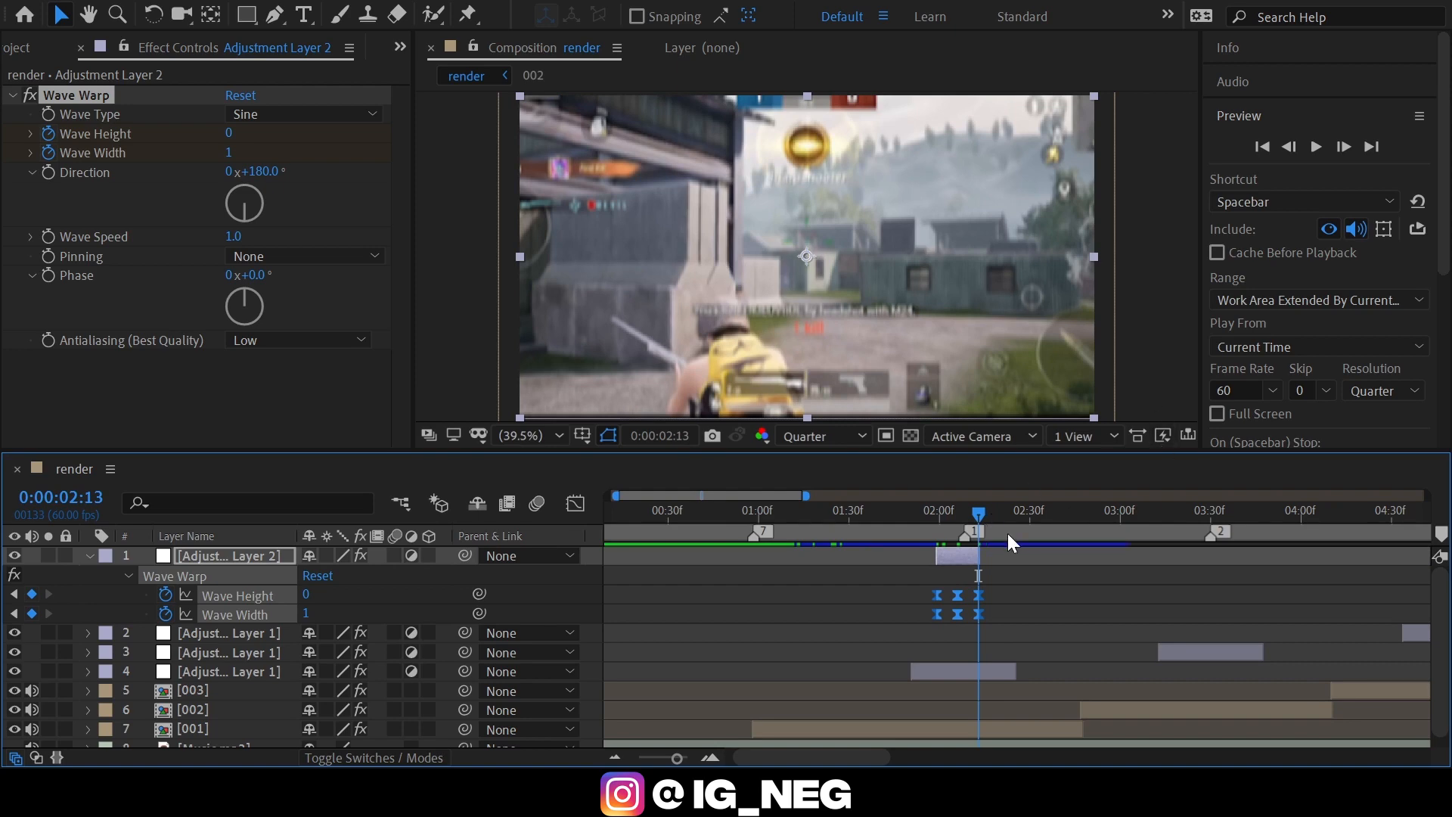
key(u)
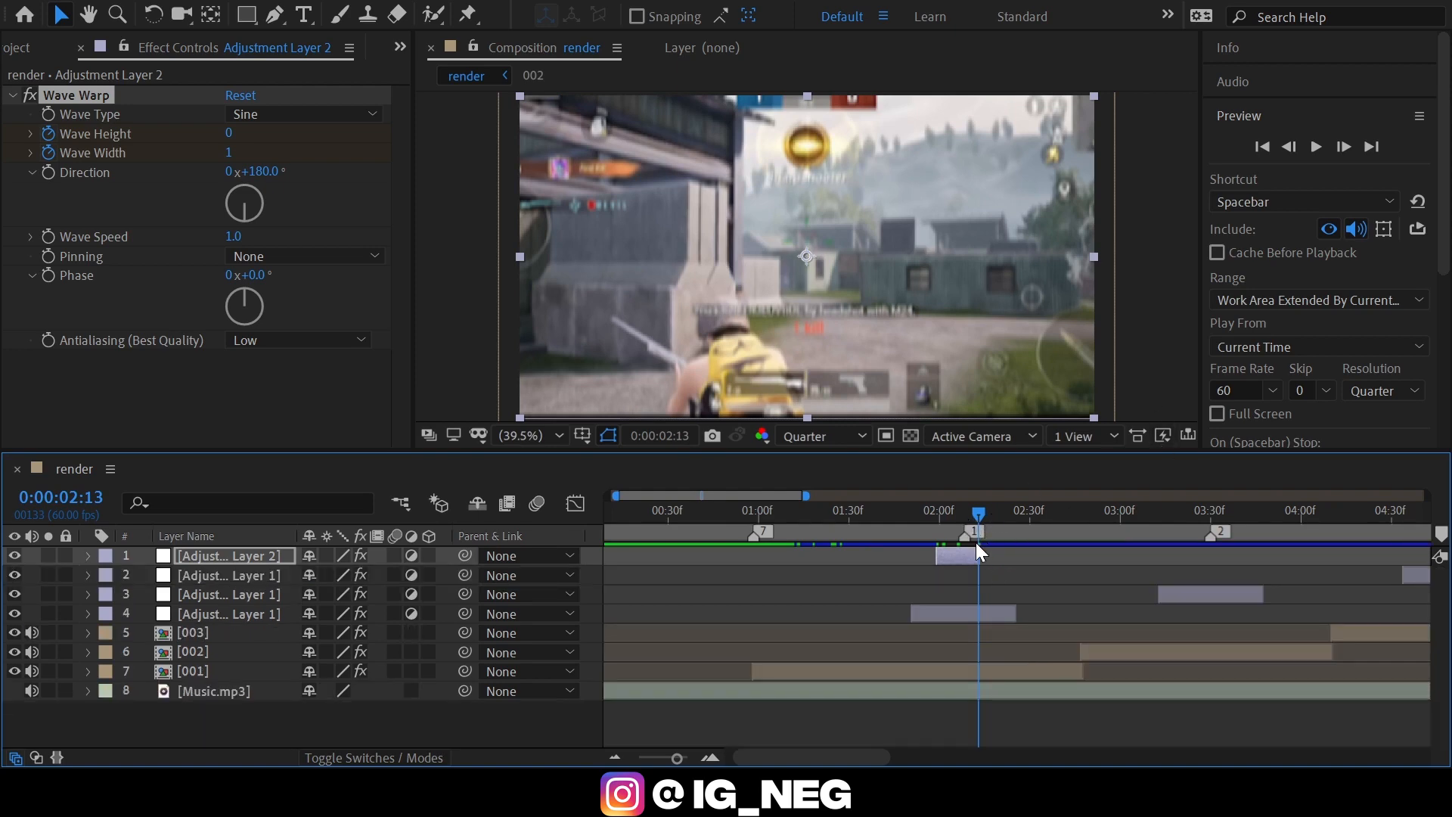
Duplicate the Wave Warp adjustment layer twice and place the copies around markers 2 and 3.
key(u)
click(963, 517)
key(a)
key(u)
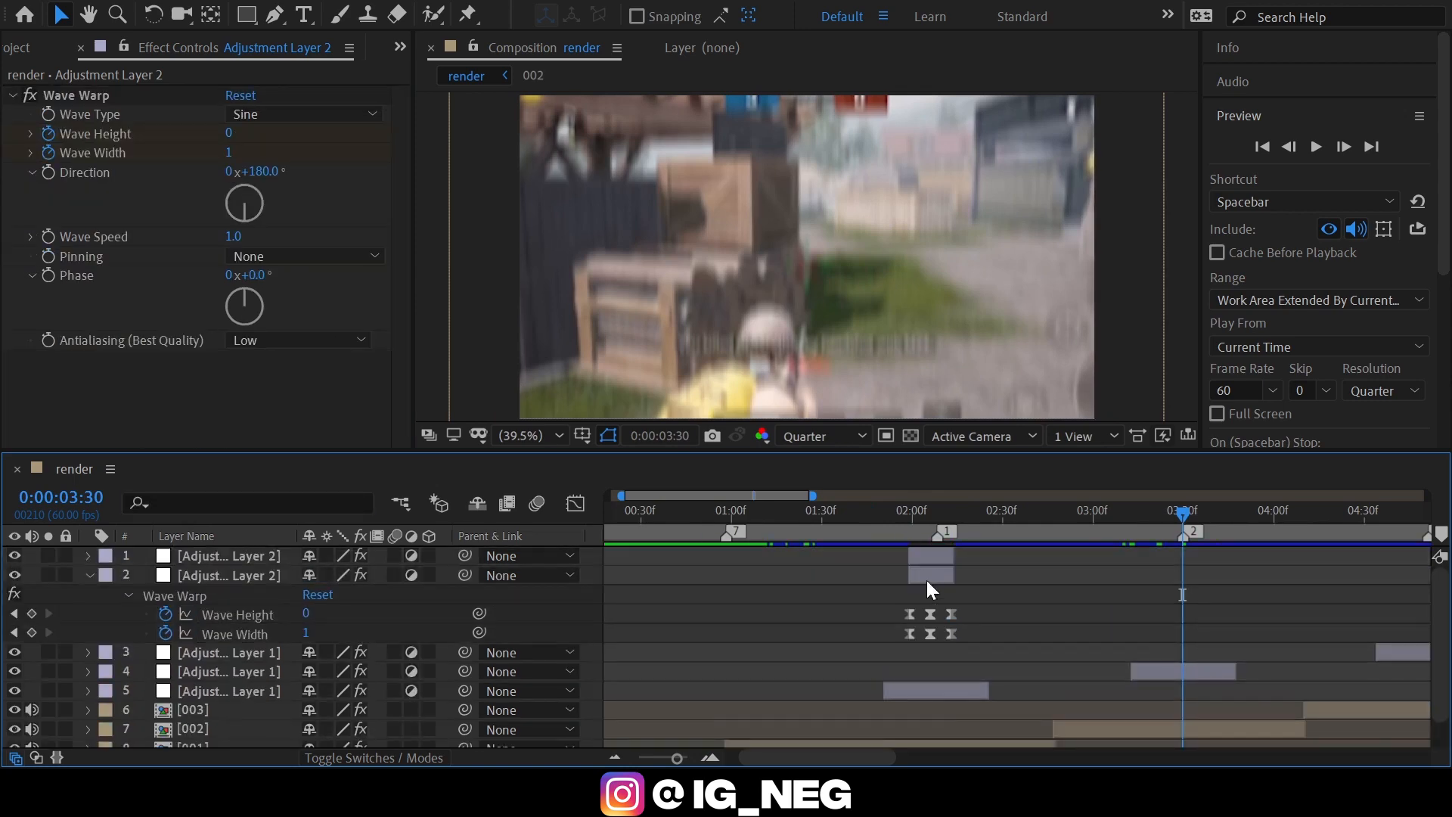
drag(938, 563, 1070, 568)
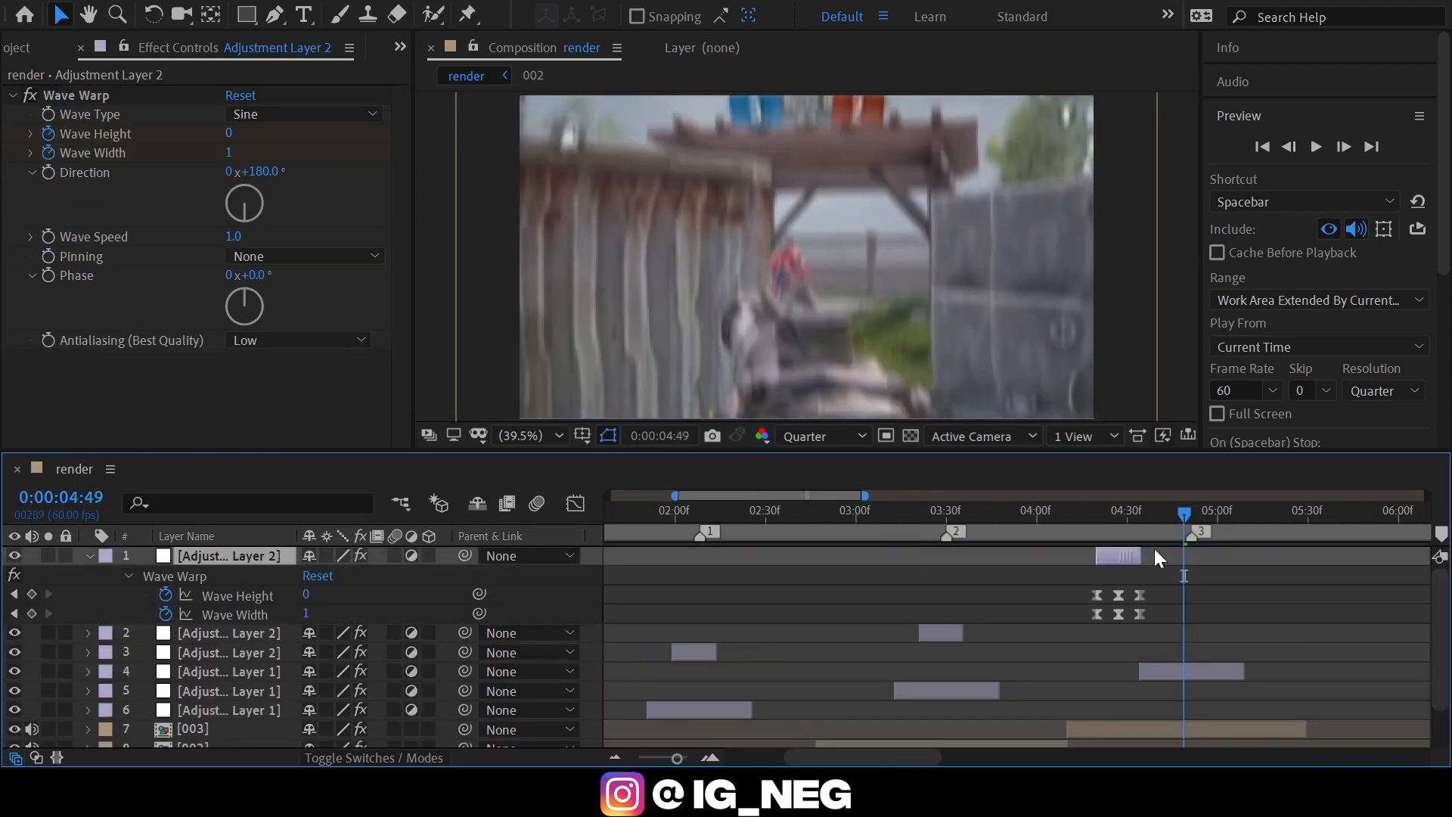
drag(1155, 547, 1186, 535)
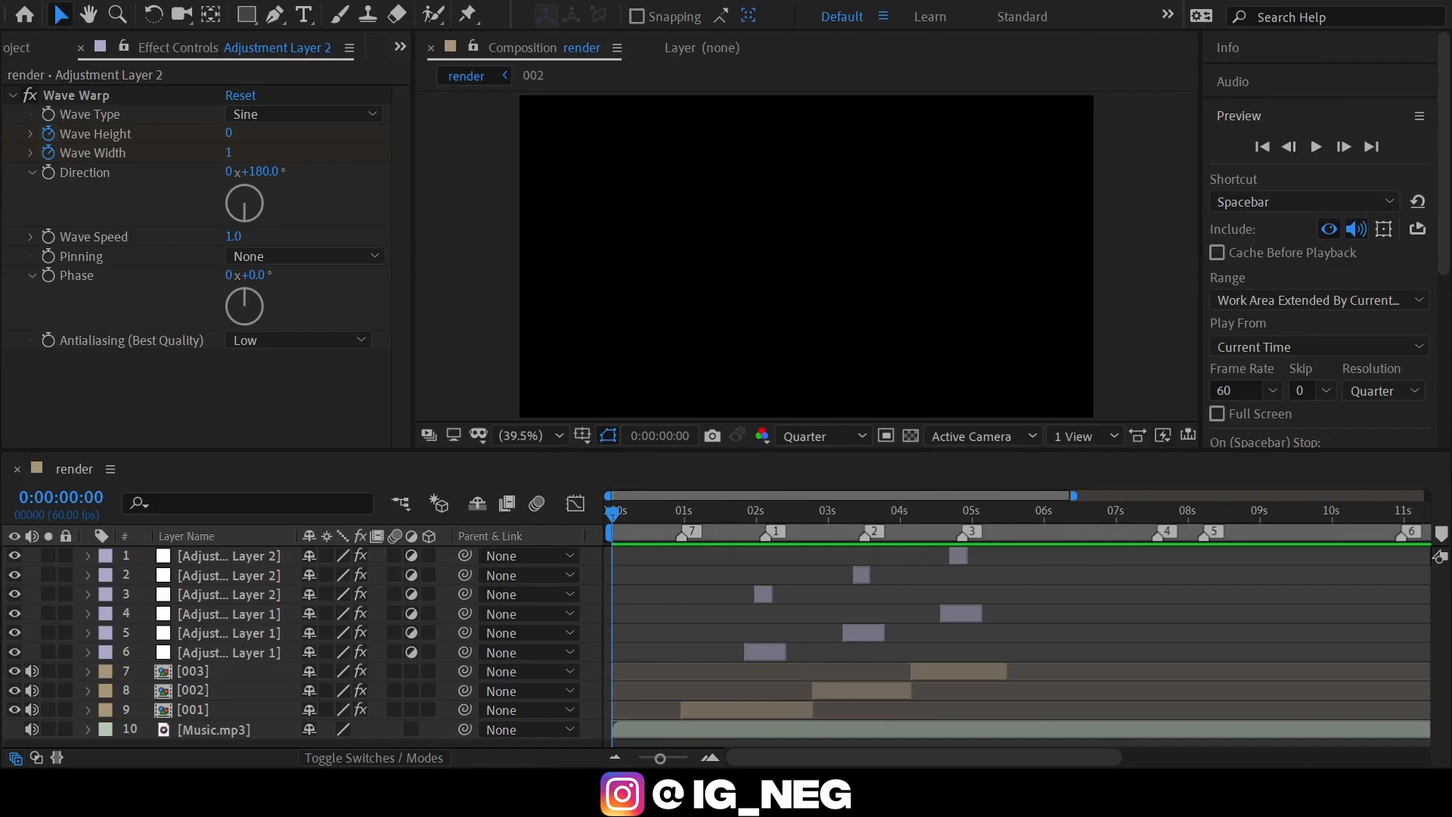
Add a new adjustment layer above all others and trim it to run from 0:00:01:59 to 0:00:02:13 around marker 1.
click(1119, 613)
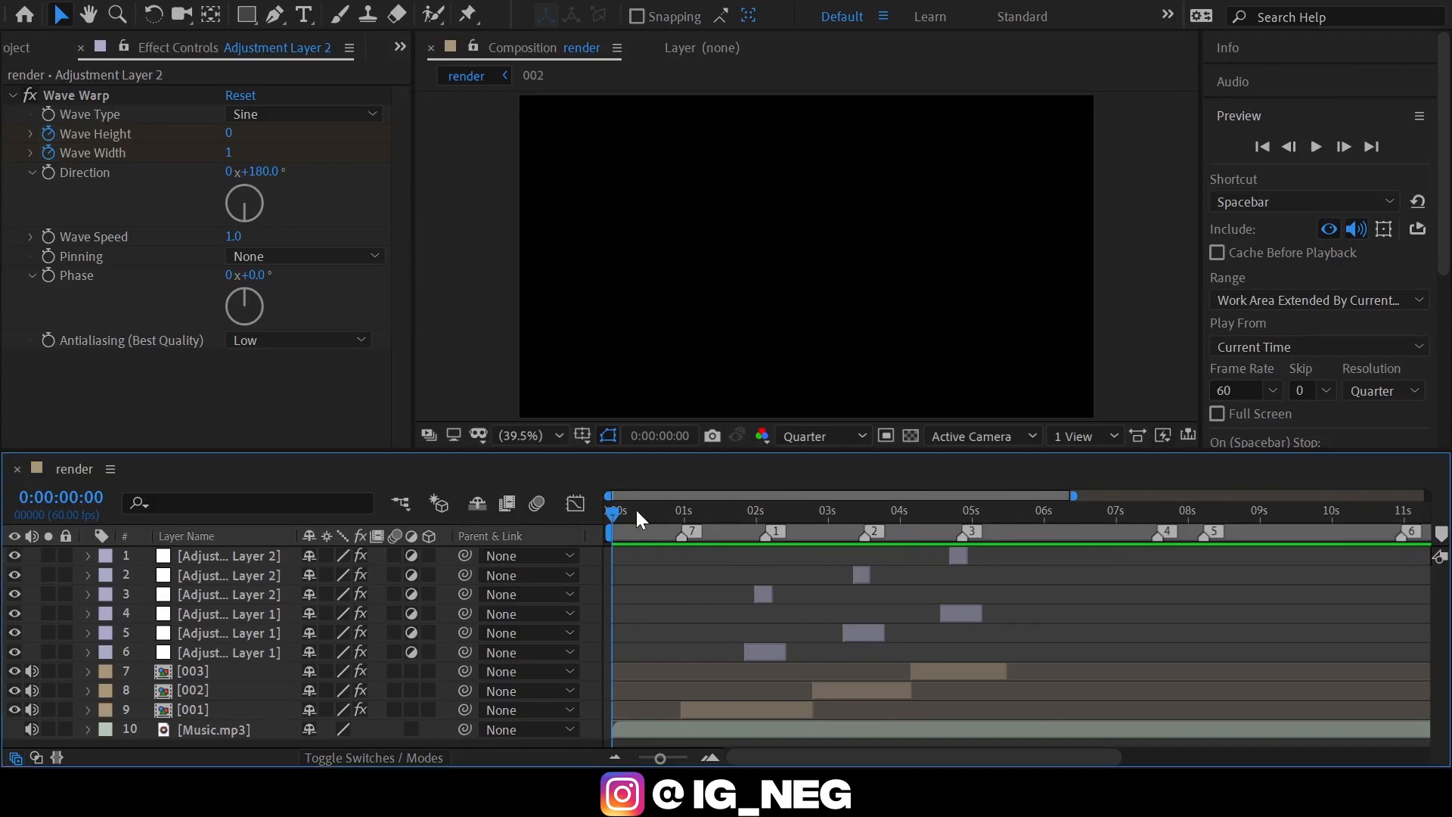
mouse_move(637, 510)
mouse_down()
mouse_move(602, 516)
mouse_move(618, 519)
mouse_up()
key(ctrl+alt+y)
click(708, 753)
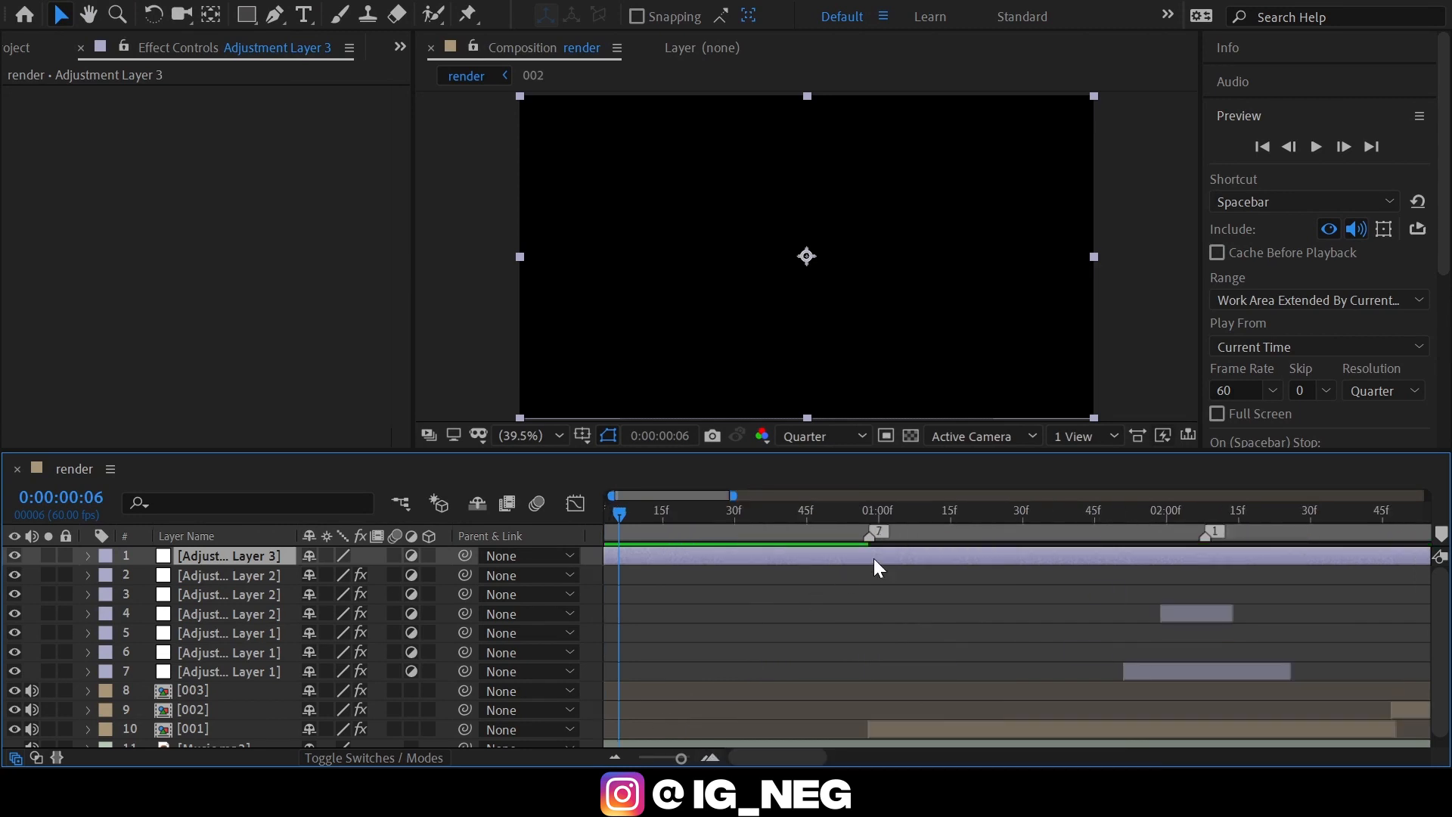
drag(992, 511, 1162, 506)
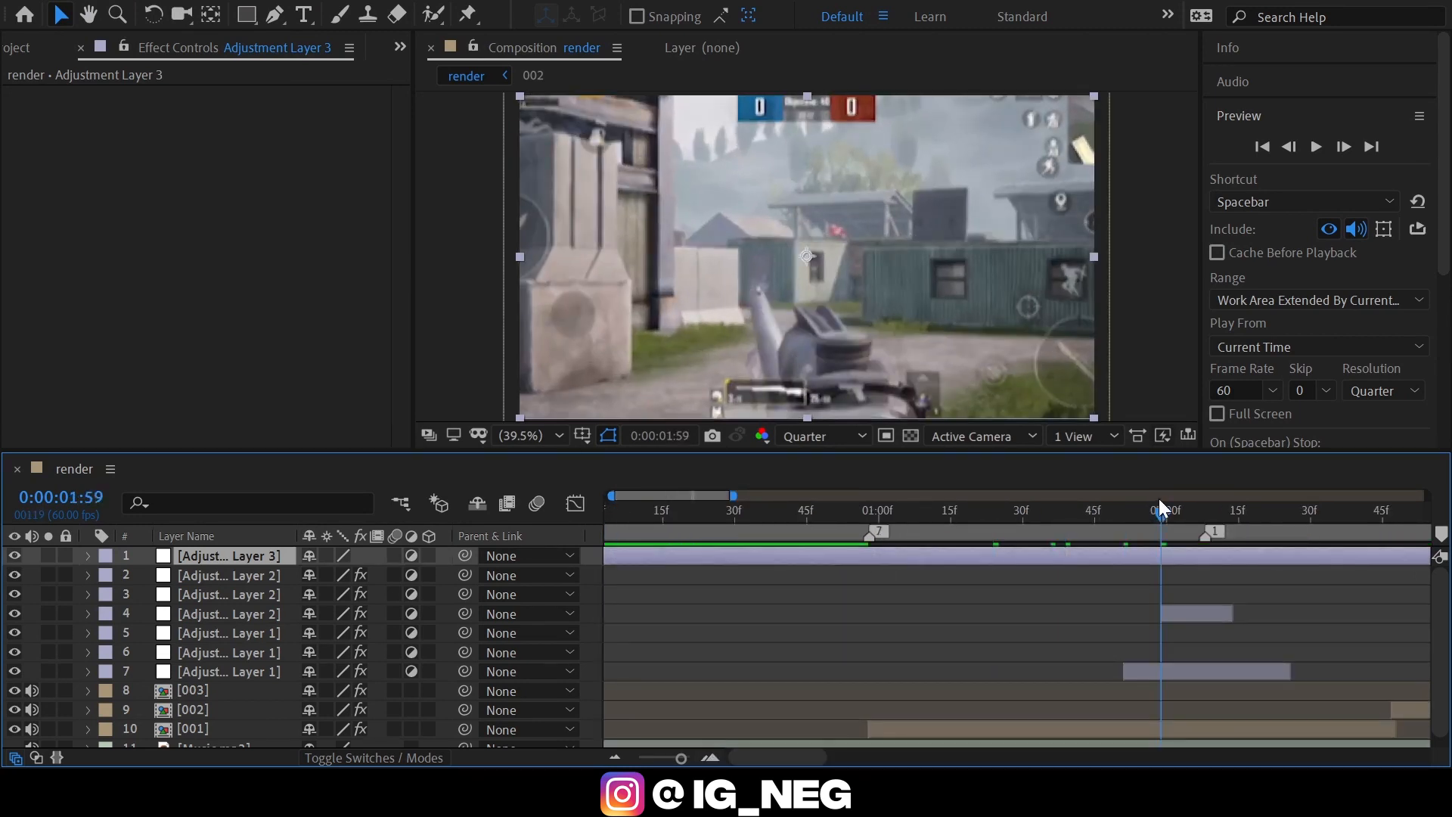
key(alt+bracketleft)
drag(1276, 516, 1230, 512)
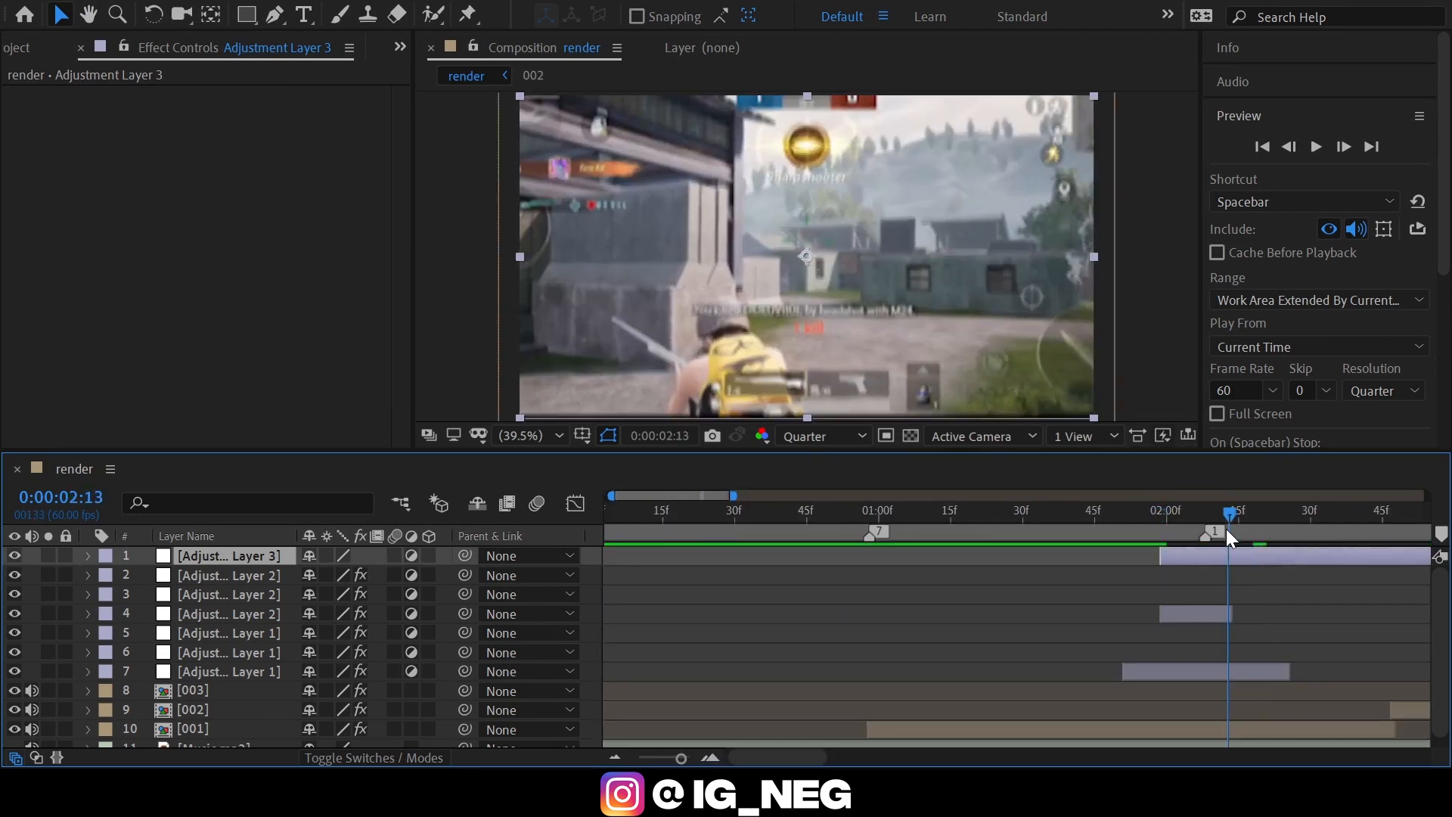
key(alt+bracketright)
Search the effects for "scan" and apply S_ScanLines to Adjustment Layer 3.
click(1239, 115)
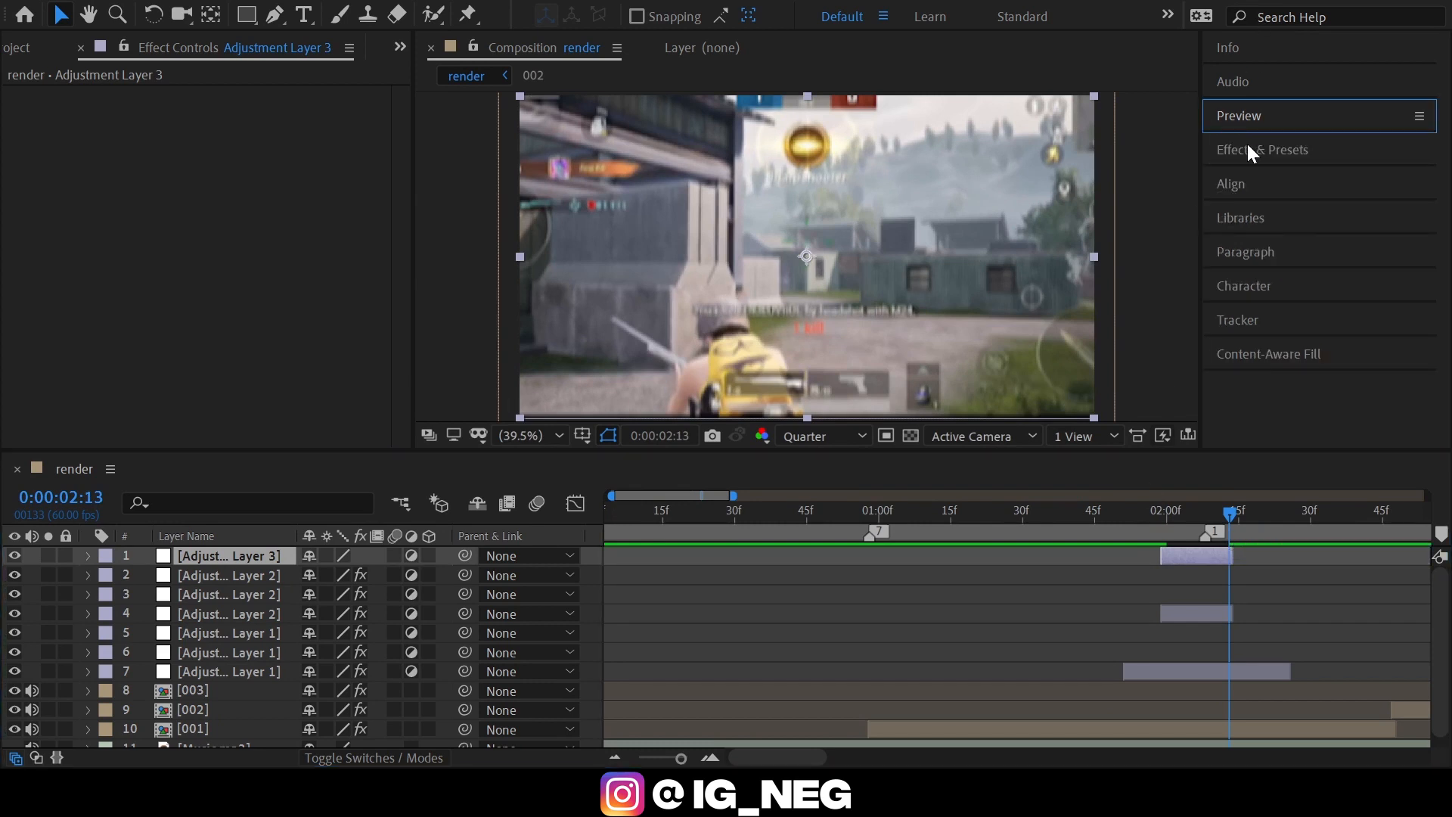
click(1261, 149)
click(1264, 177)
text(scan)
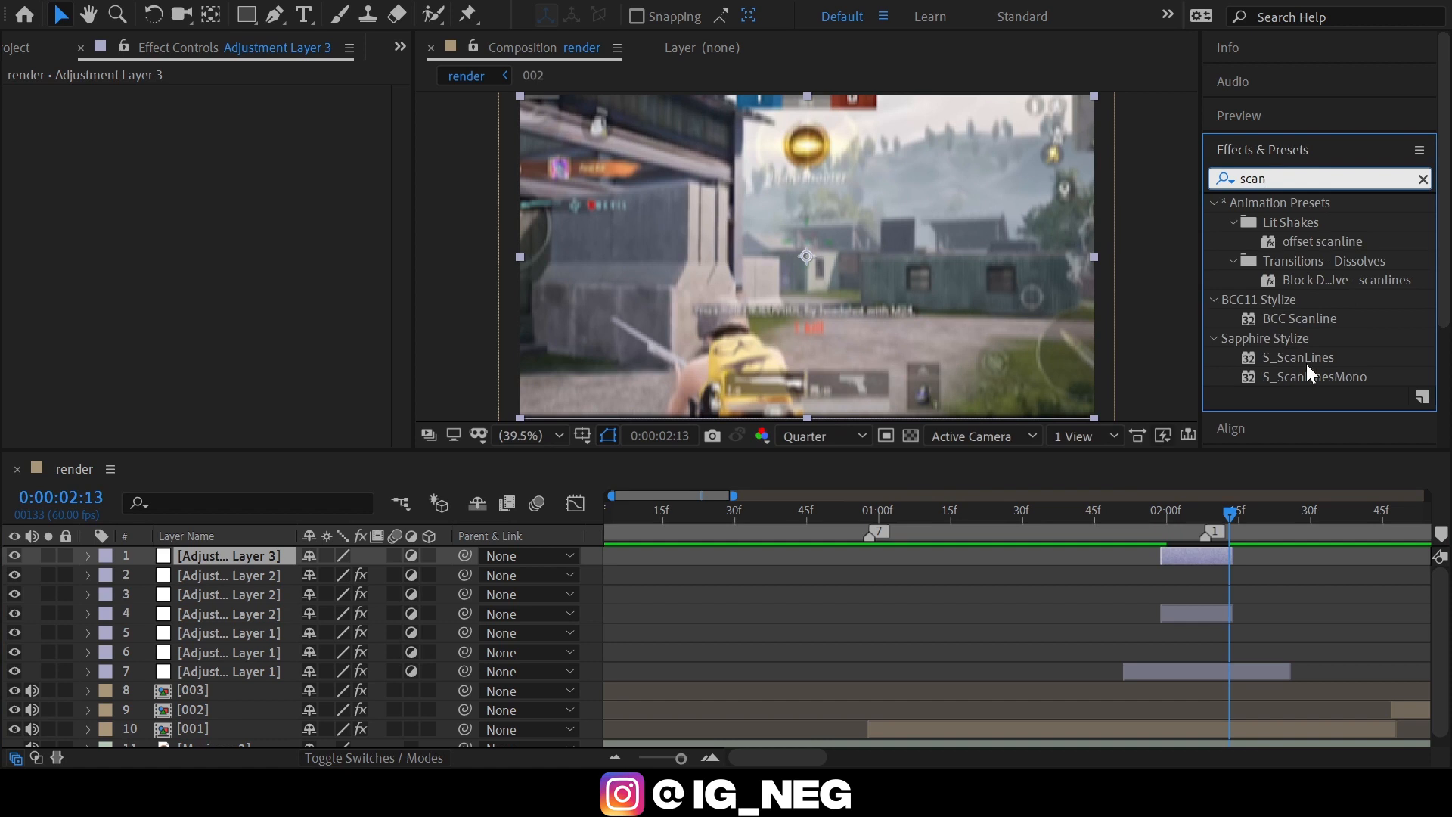
mouse_move(1305, 364)
mouse_down()
mouse_move(1285, 361)
mouse_move(1216, 551)
mouse_move(1204, 558)
mouse_move(1167, 516)
mouse_move(1159, 533)
mouse_up()
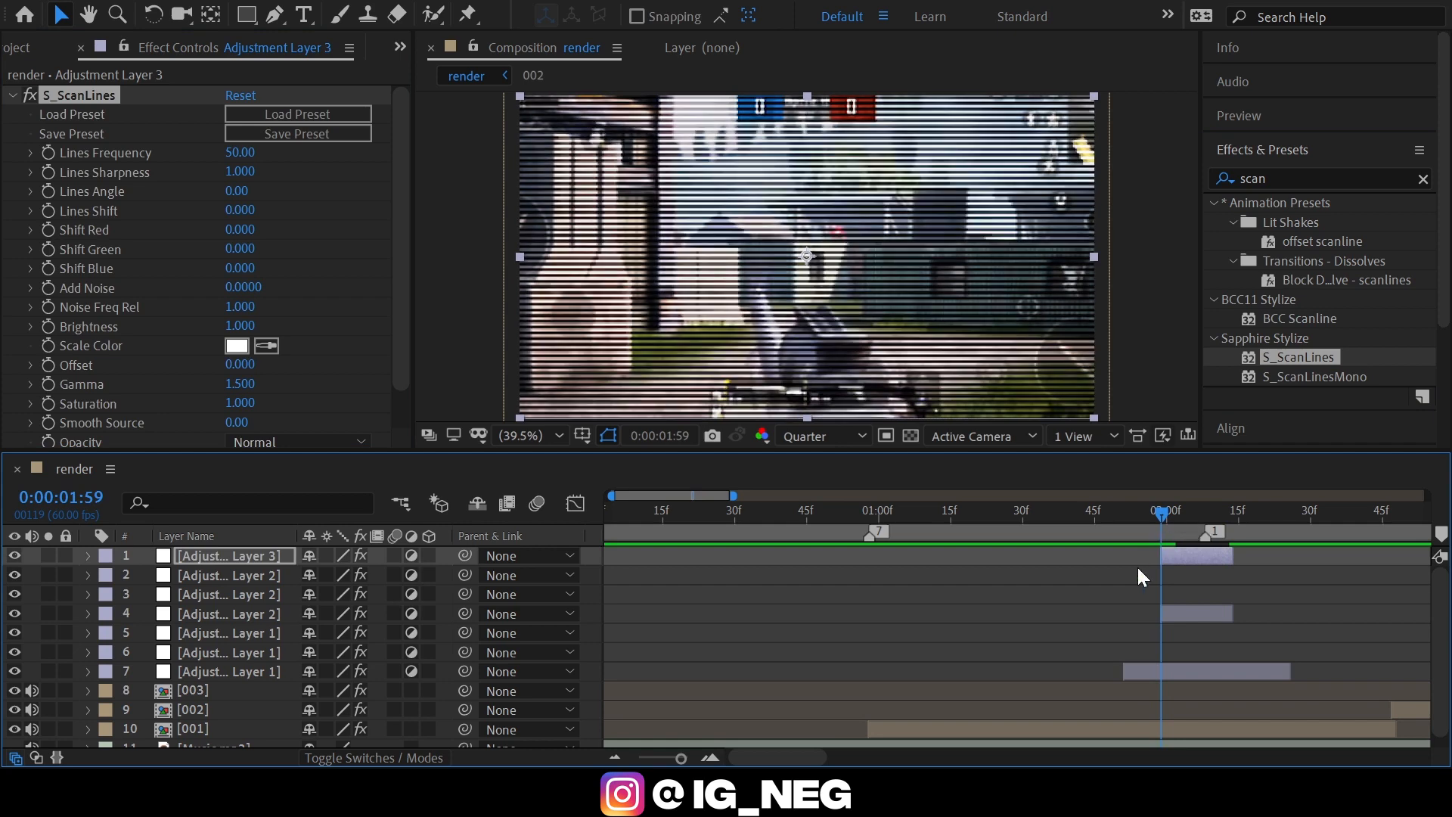
Enable keyframing for S_ScanLines' Lines Sharpness at 0:00:01:59, the layer's start, and set it to 0.
key(Page_Down)
key(Page_Down)
key(Page_Up)
key(Page_Up)
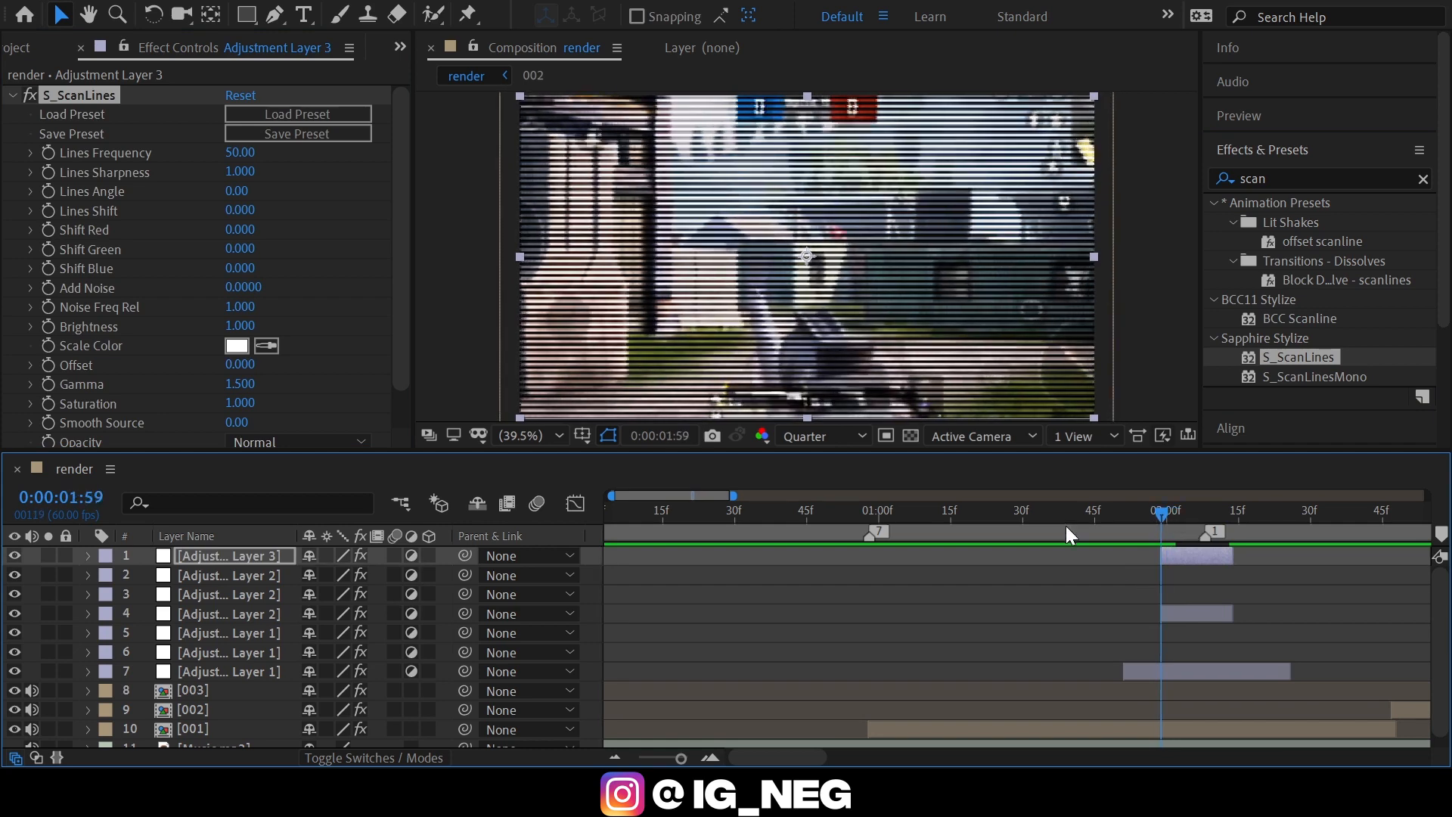
click(240, 171)
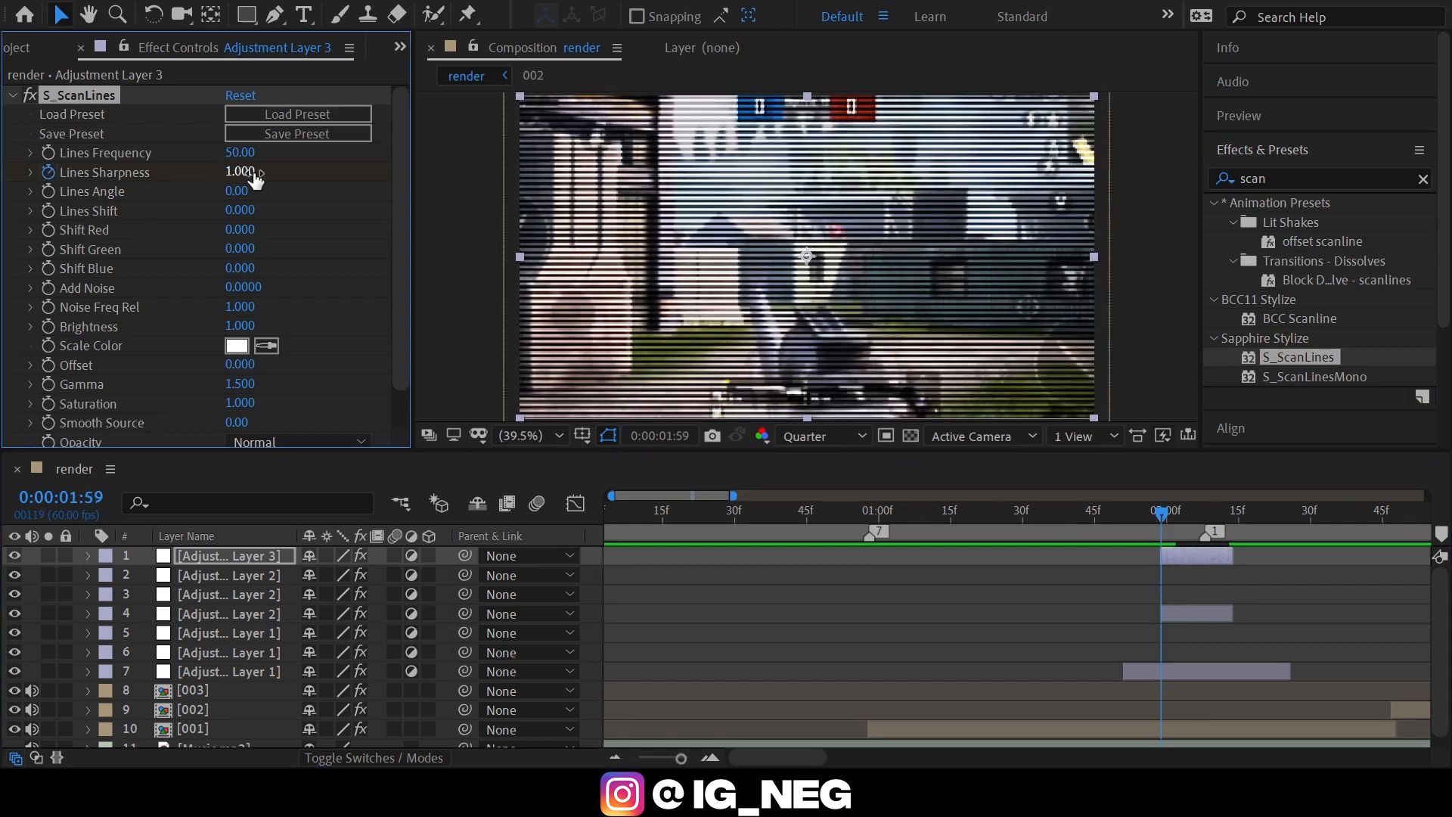
text(0)
key(Return)
Keyframe Lines Sharpness at 0.5 at 0:00:02:06, two frames before marker 1.
key(Page_Down)
key(Page_Down)
key(Page_Down)
key(Page_Down)
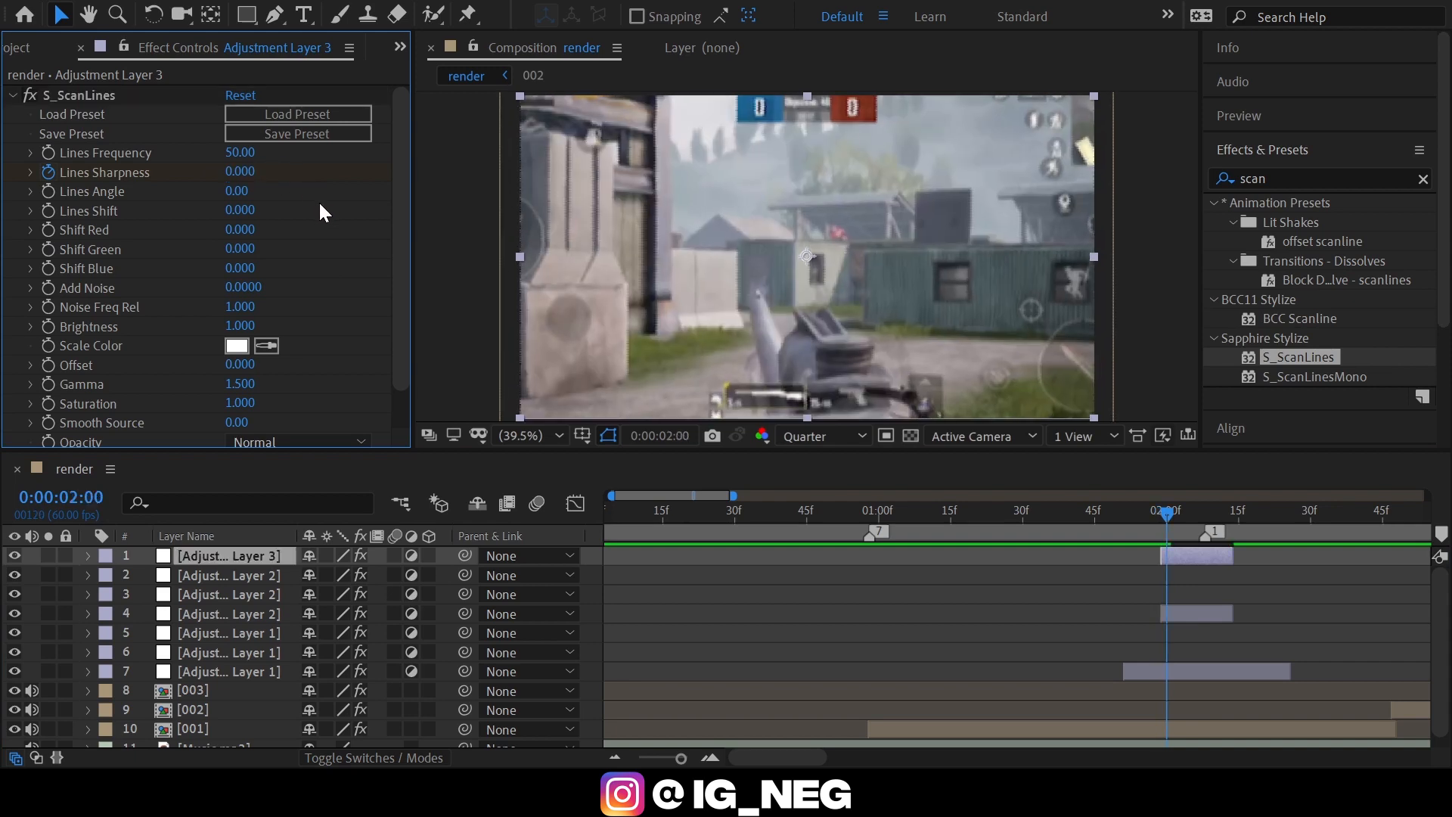
key(Page_Down)
key(Page_Down)
key(Page_Down)
key(Page_Down)
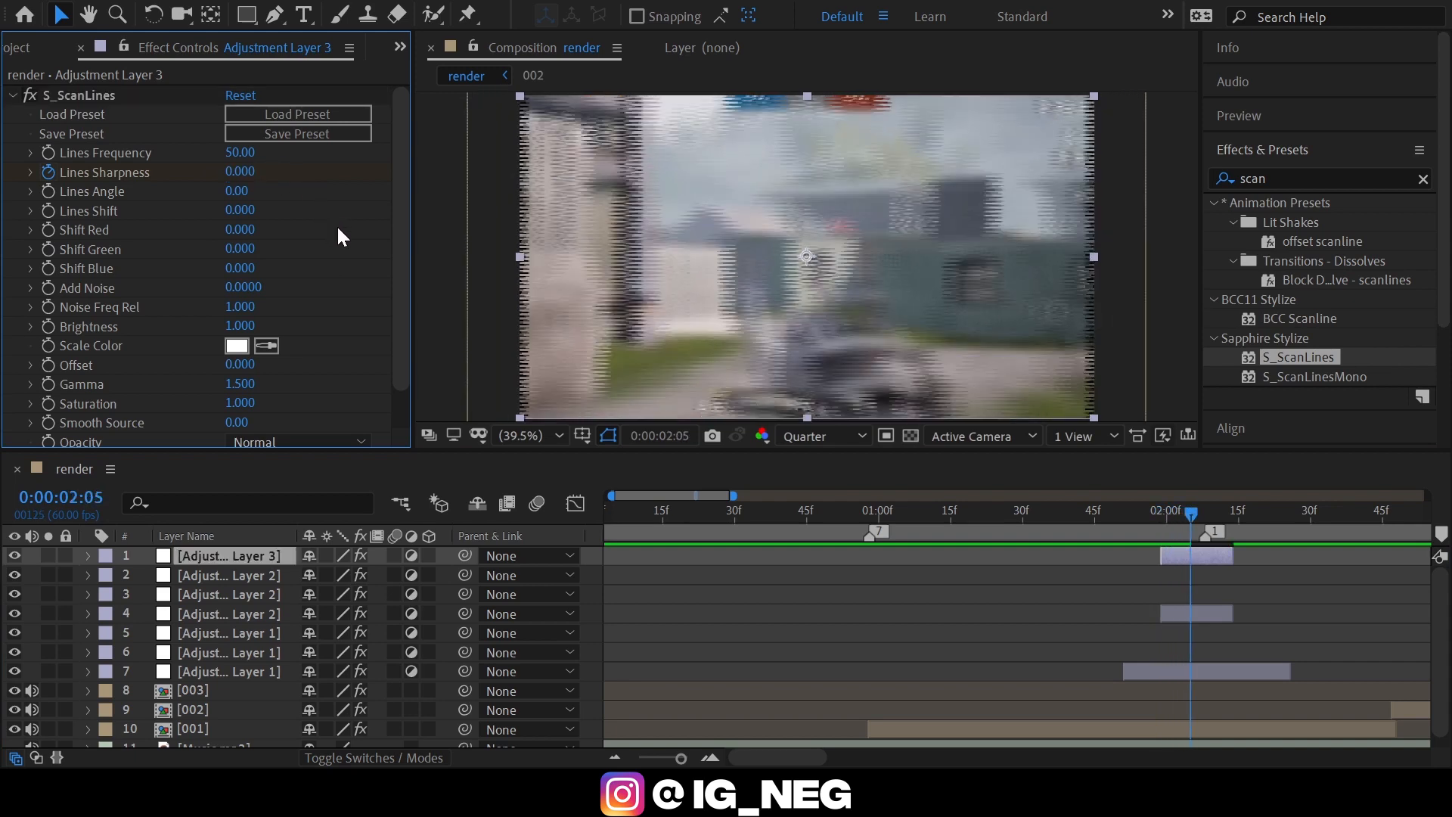
key(Page_Down)
key(Page_Down)
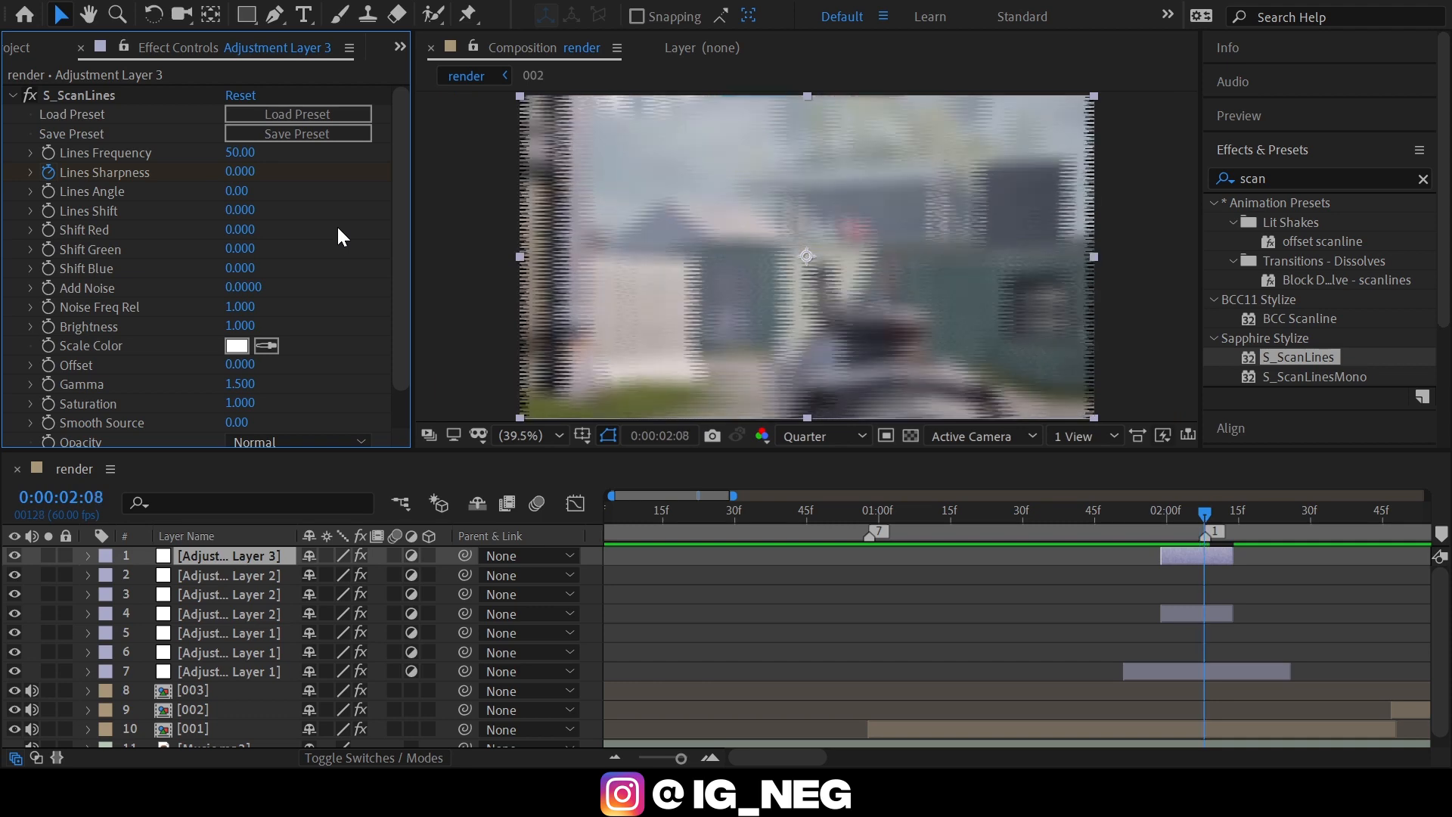
key(Page_Down)
key(Page_Up)
key(Page_Up)
key(Page_Up)
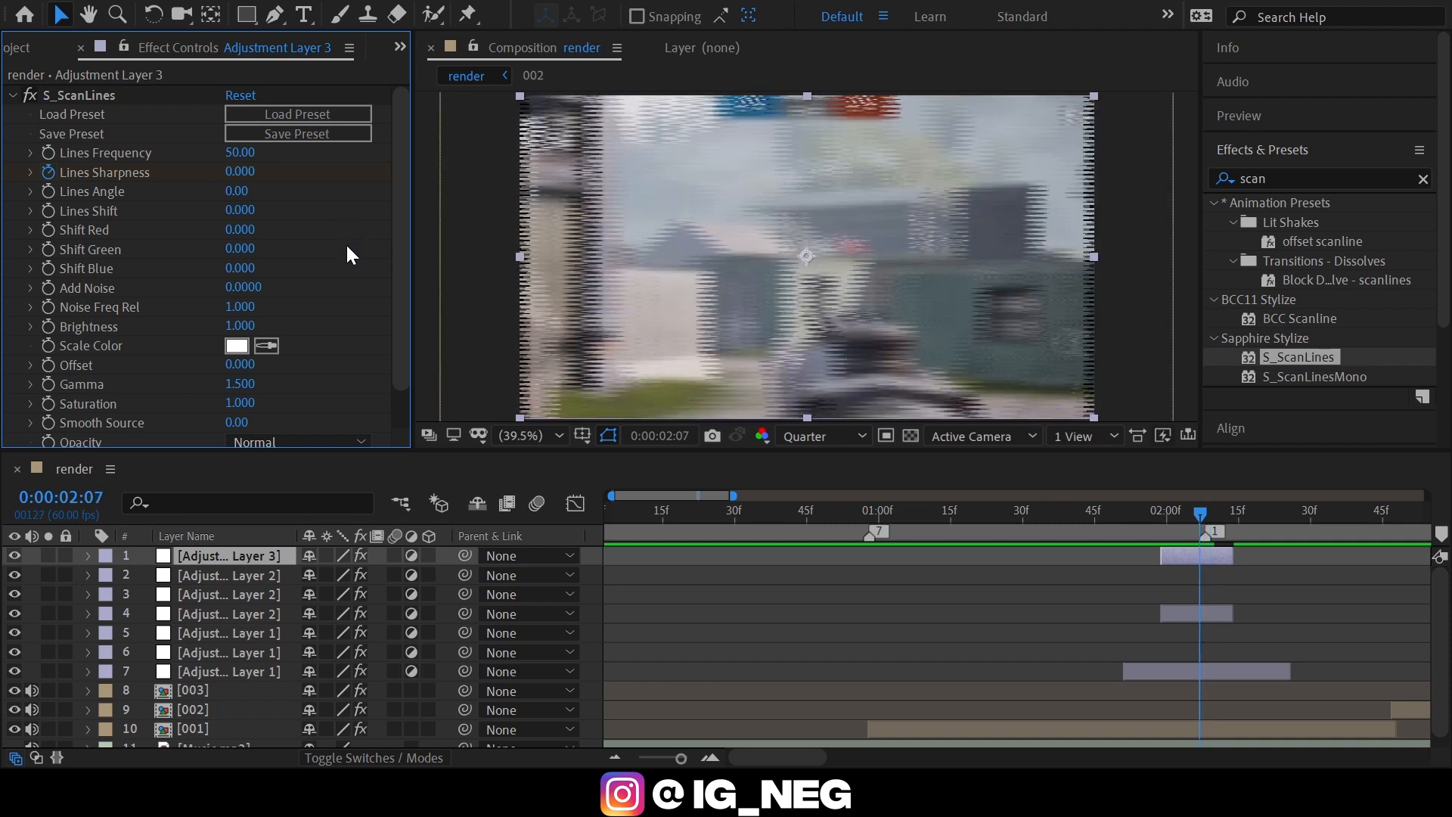
click(246, 173)
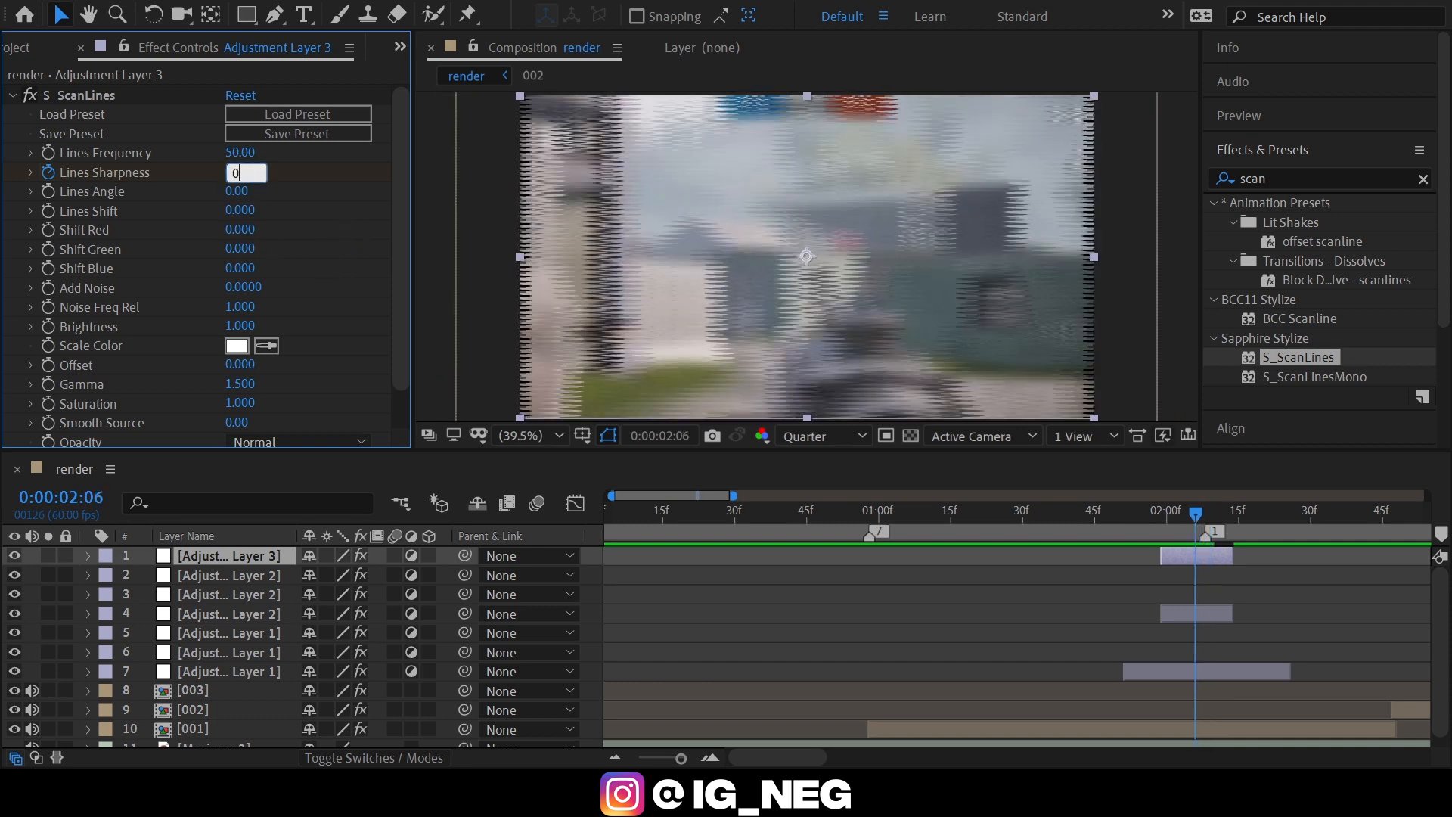
key(Return)
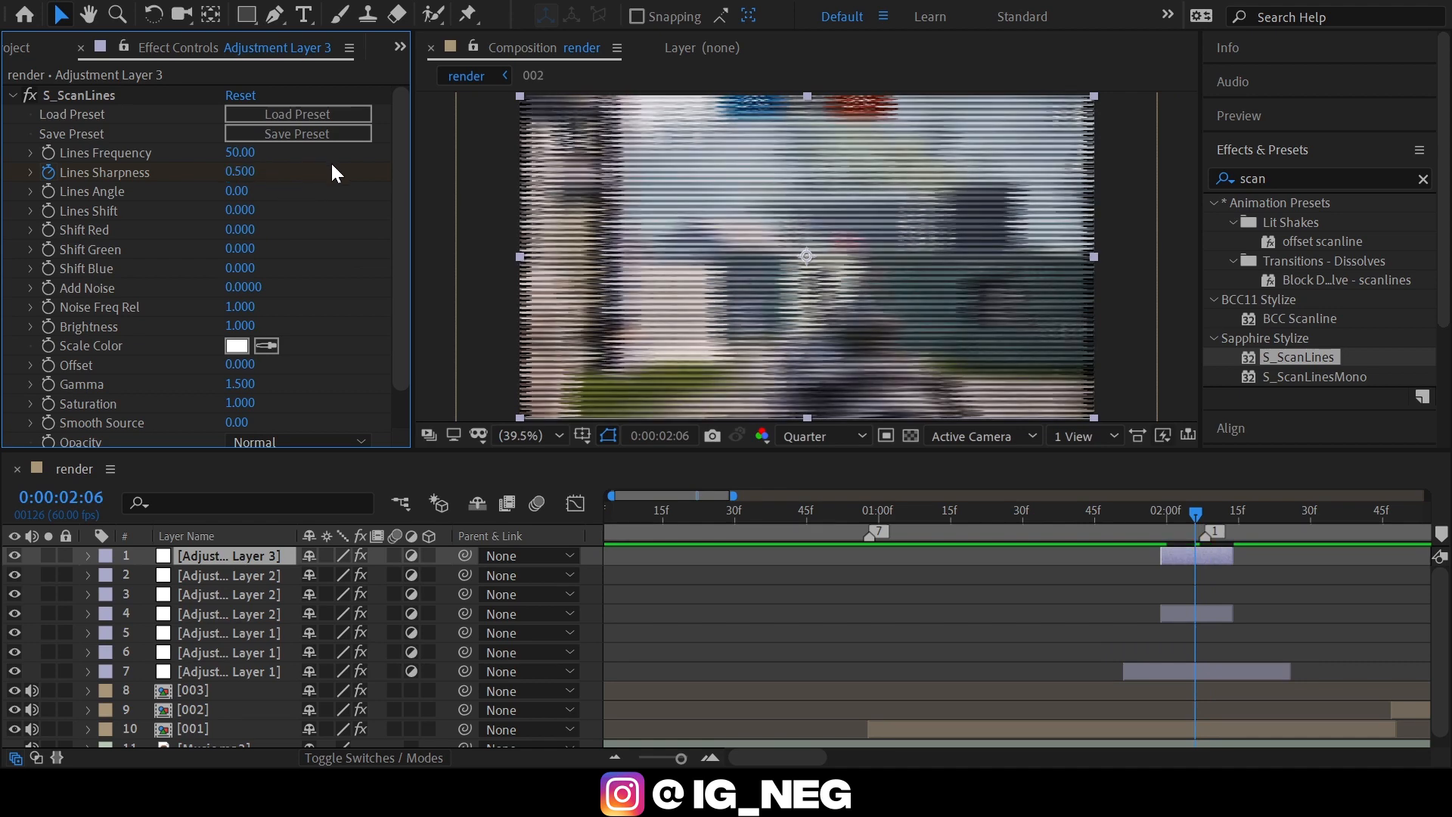
Keyframe Lines Sharpness at 0 at 0:00:02:13, the end of Adjustment Layer 3.
key(Page_Down)
key(Page_Down)
key(Page_Down)
key(Page_Down)
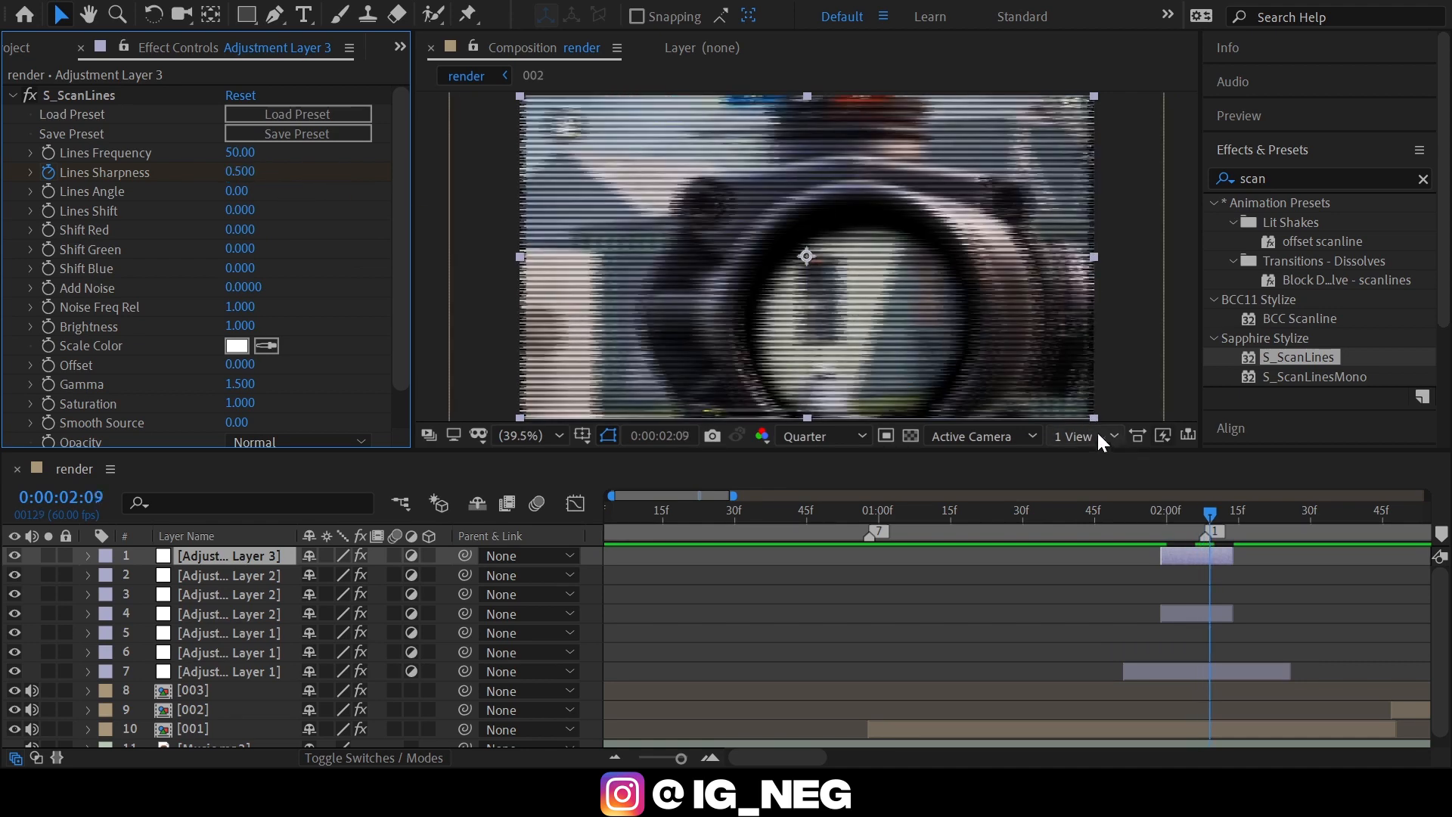
key(Page_Down)
key(Page_Down)
key(Page_Down)
key(Page_Down)
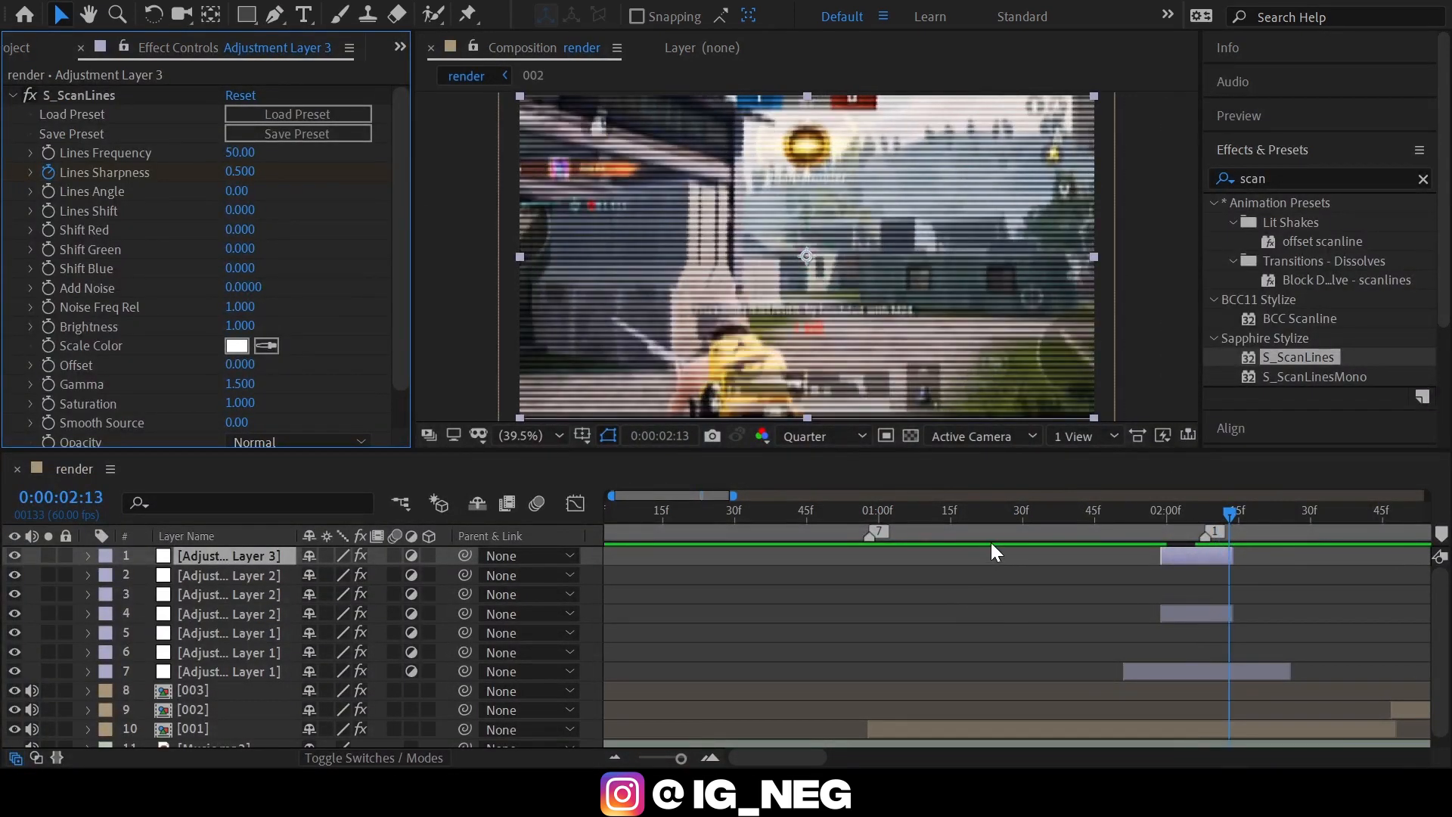
key(Page_Up)
click(239, 172)
text(0)
key(Return)
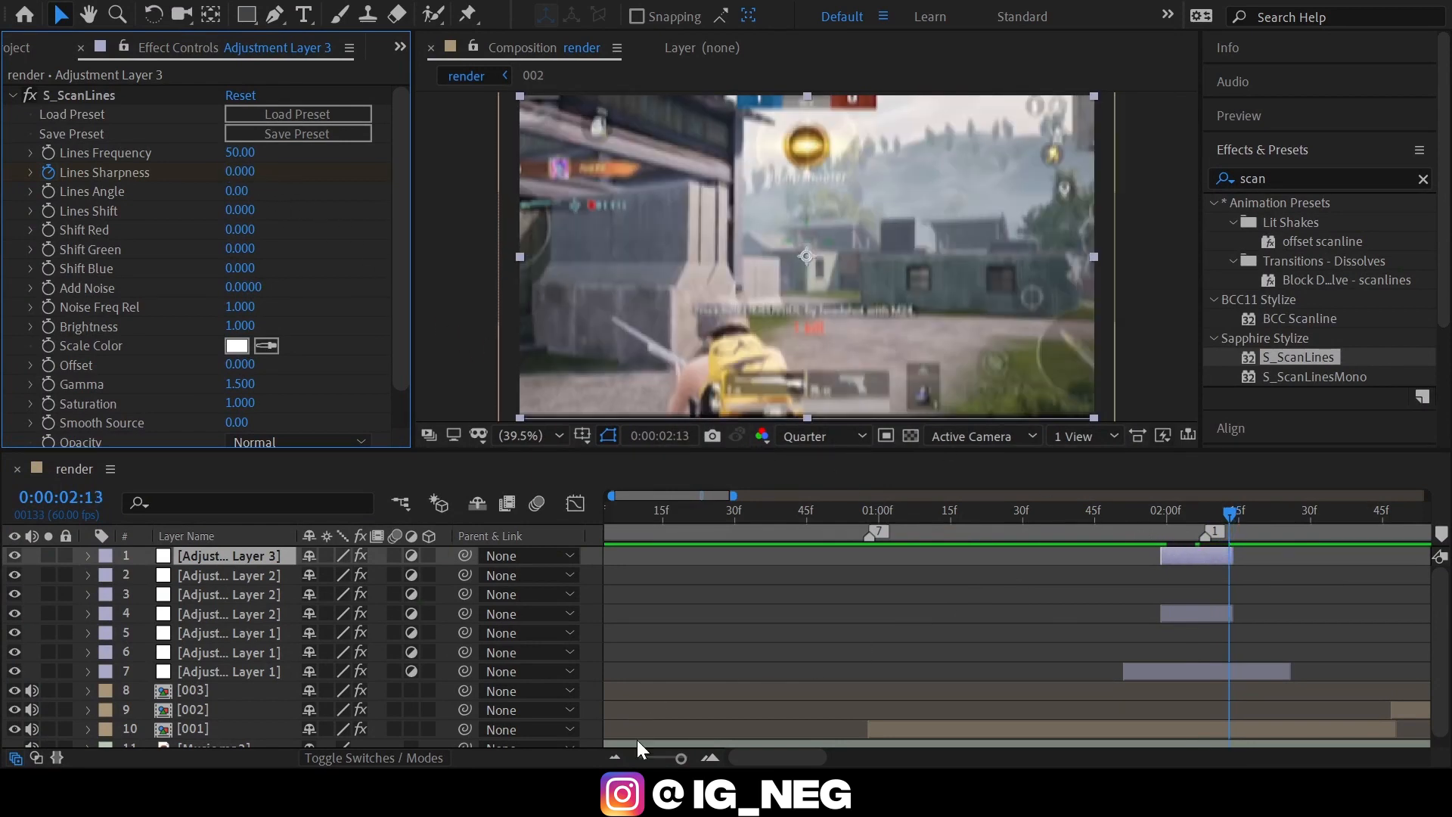
Duplicate the S_ScanLines adjustment layer twice and align the copies with the Wave Warp layers at markers 2 and 3.
click(615, 757)
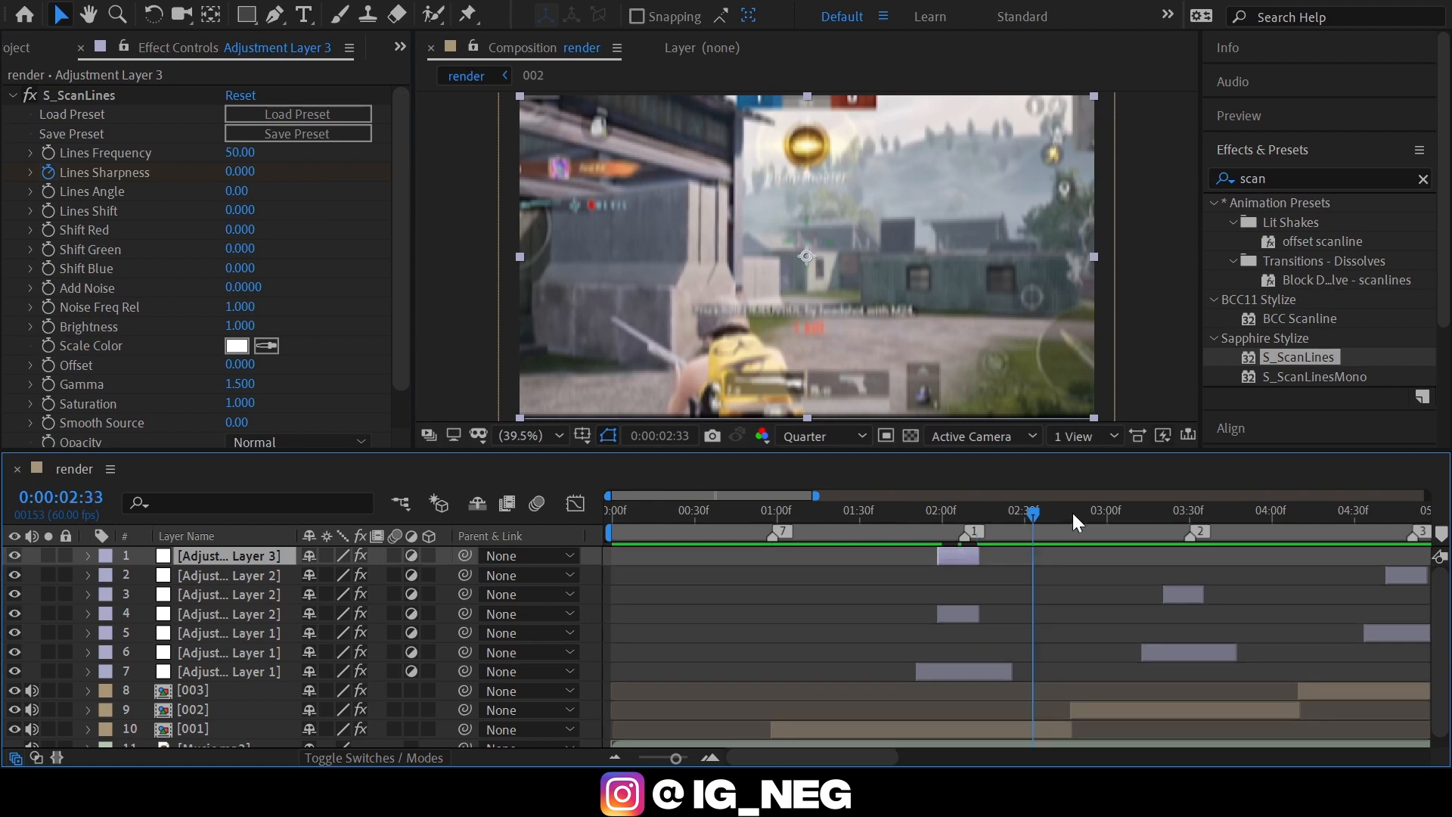
click(1075, 511)
key(ctrl+d)
drag(1096, 512, 1115, 514)
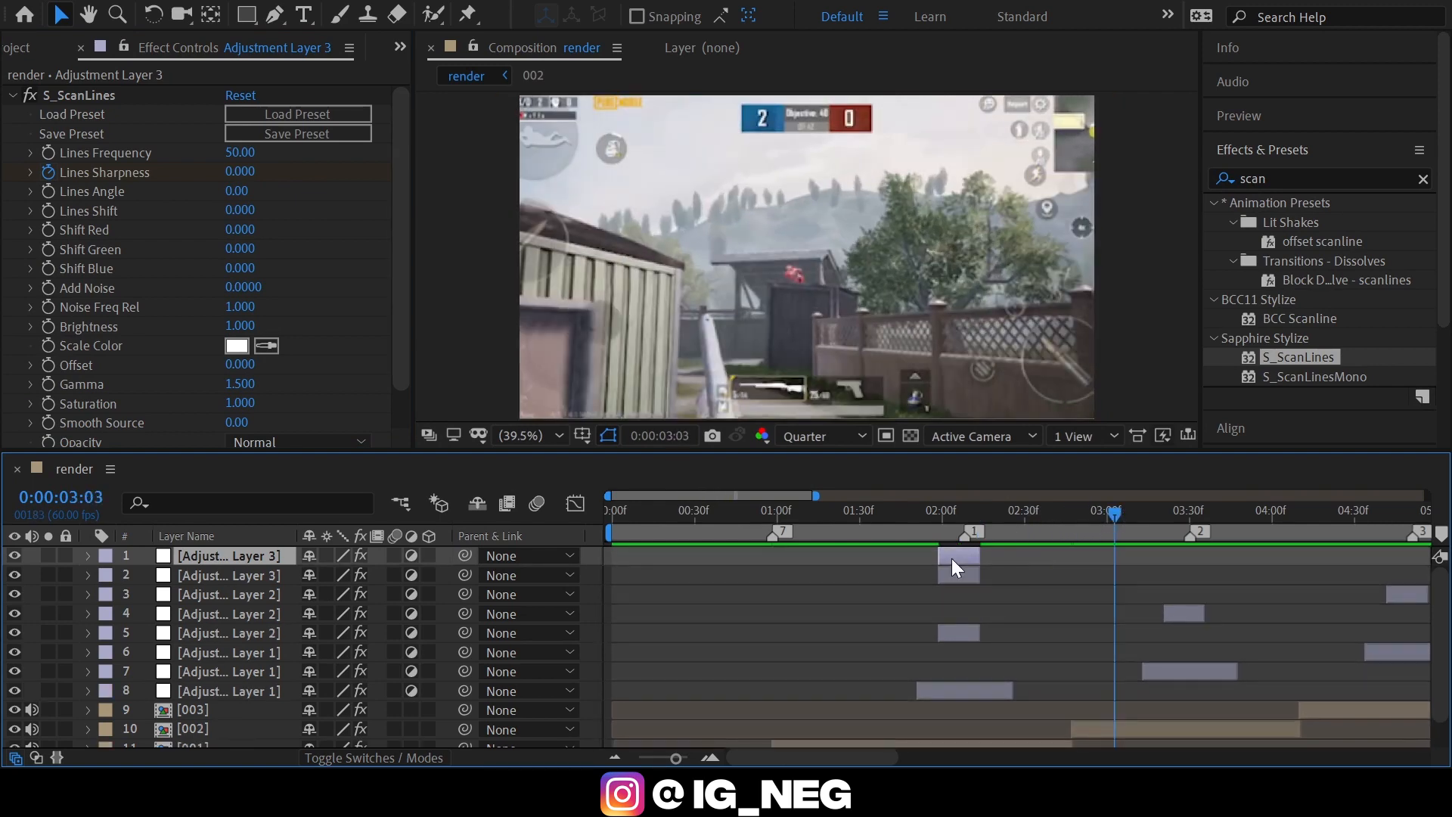
drag(954, 558, 1335, 552)
scroll(1240, 555, right, 1)
click(1299, 513)
key(ctrl+d)
drag(794, 515, 648, 521)
click(703, 701)
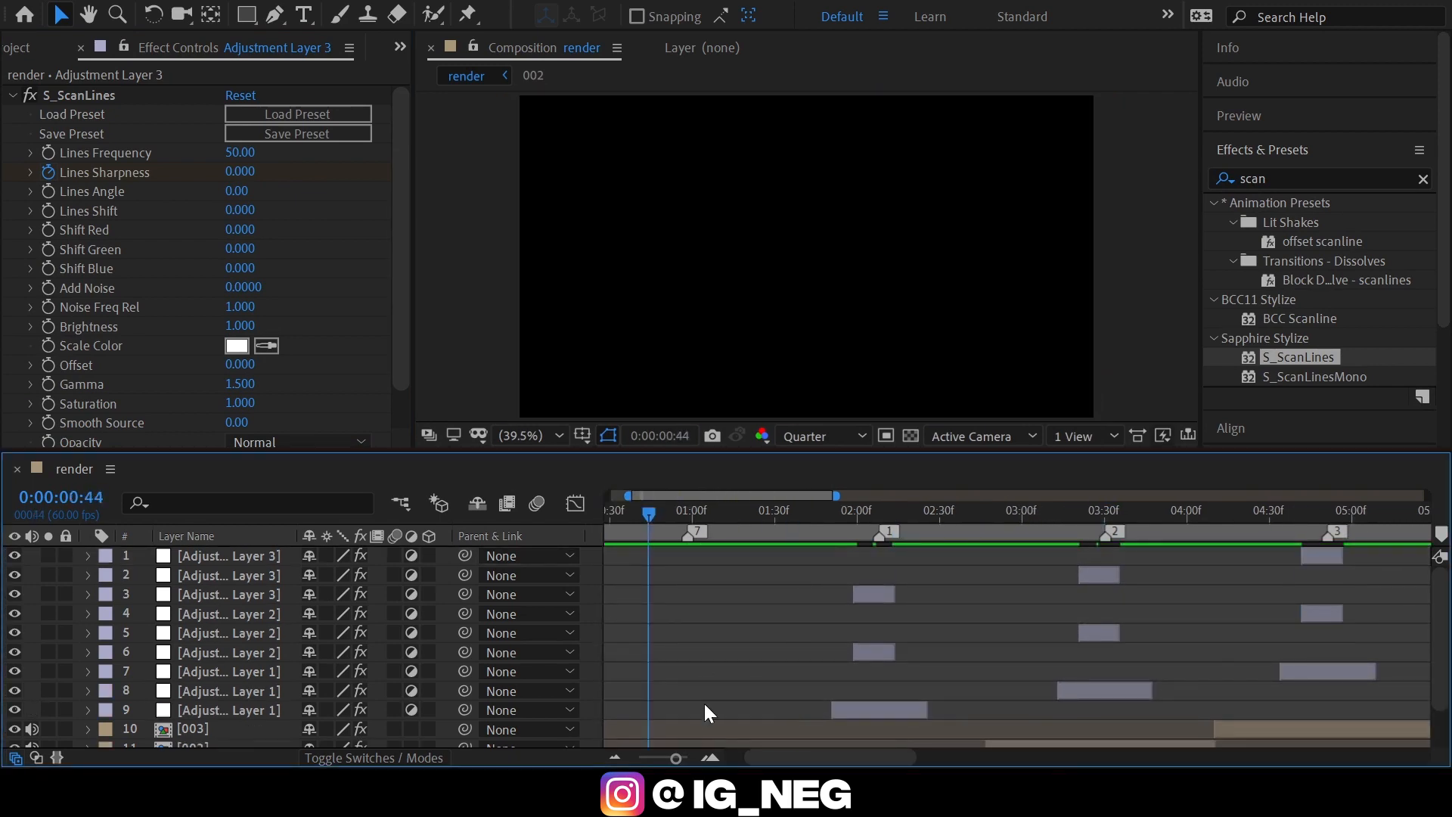
Preview the render composition from the beginning to check the effects at the markers.
key(minus)
key(Home)
key(space)
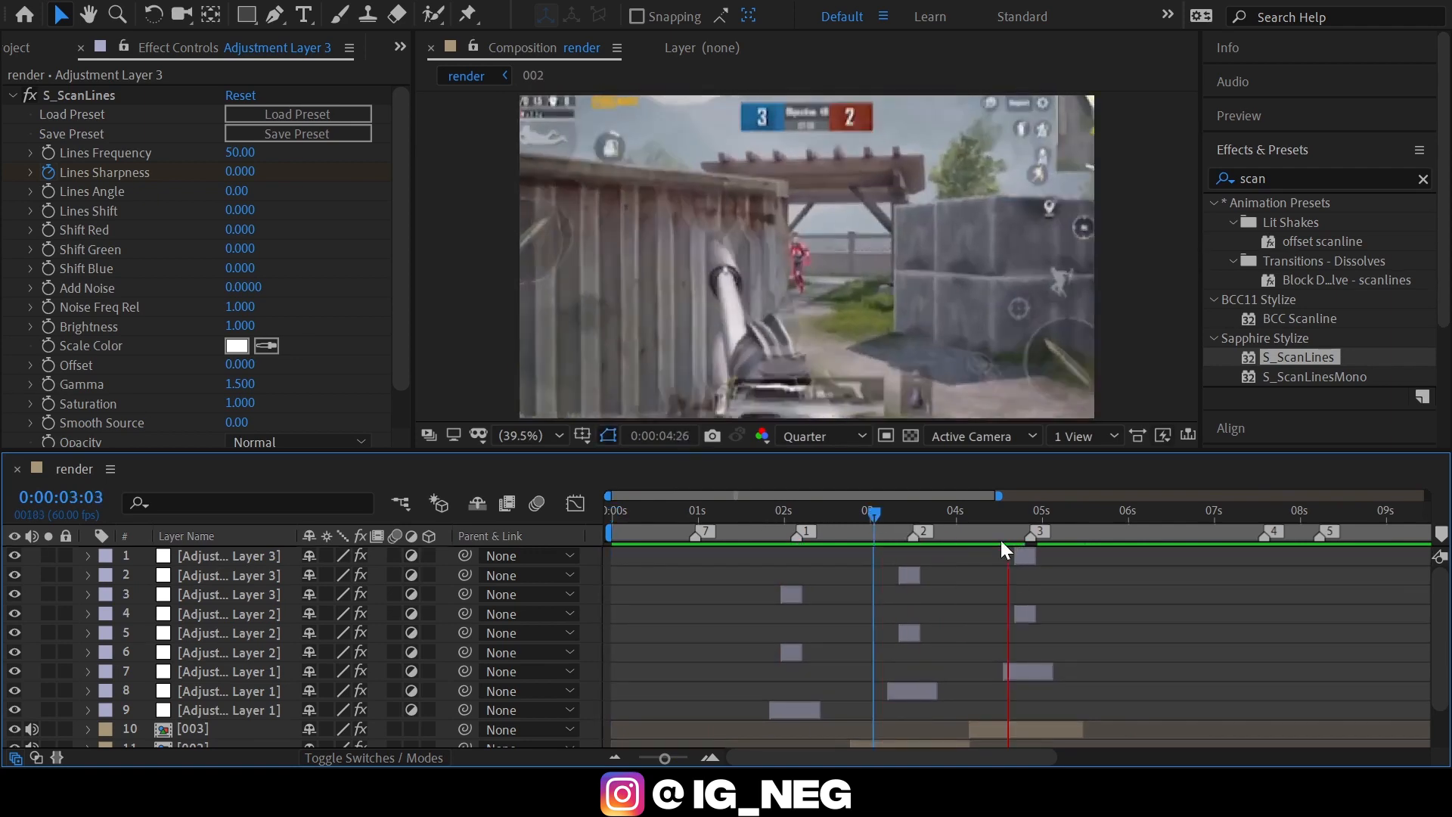
click(969, 517)
key(space)
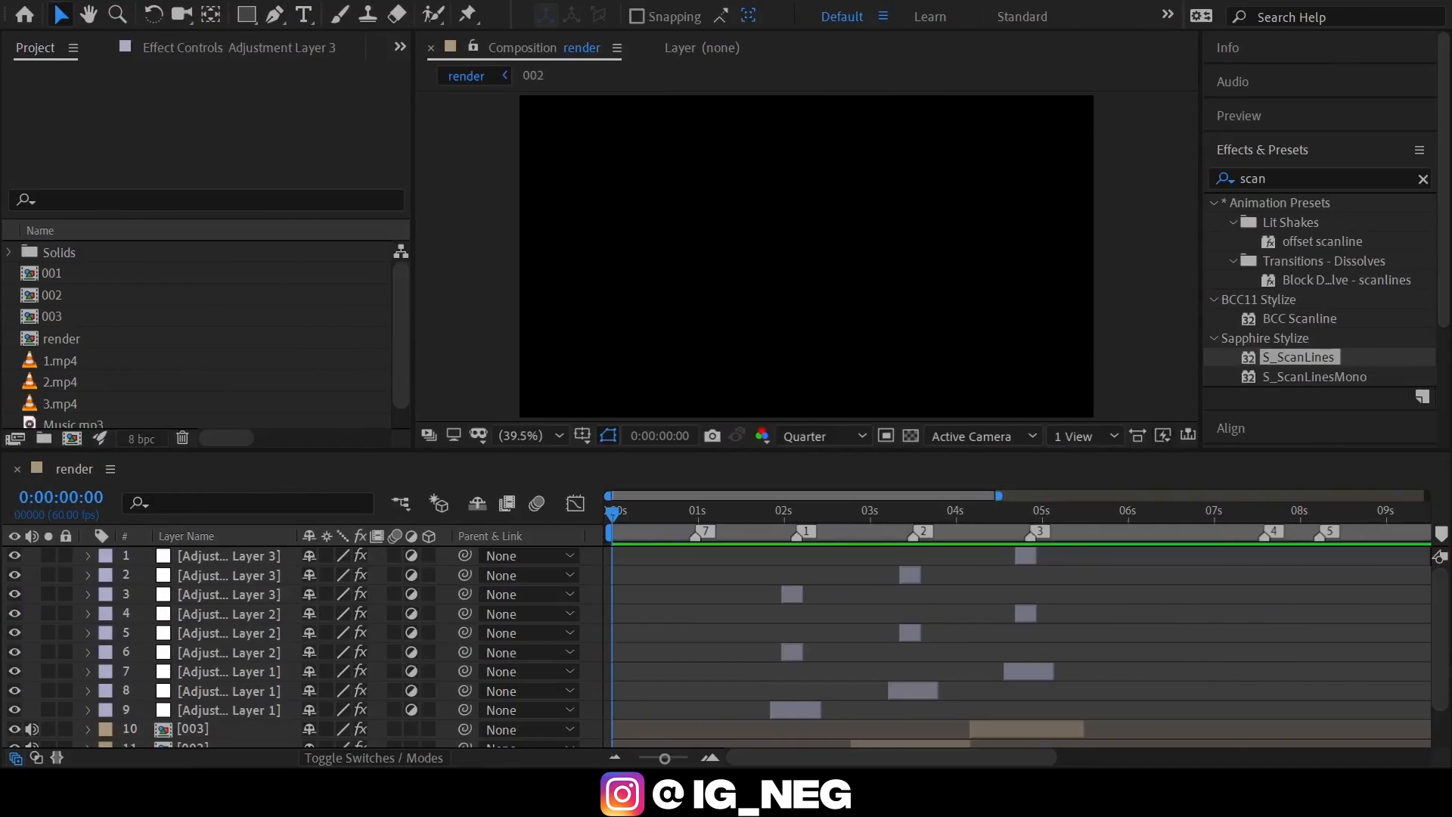
Add a new adjustment layer above the others and trim its start to marker 1 at 0:00:02:08.
click(705, 512)
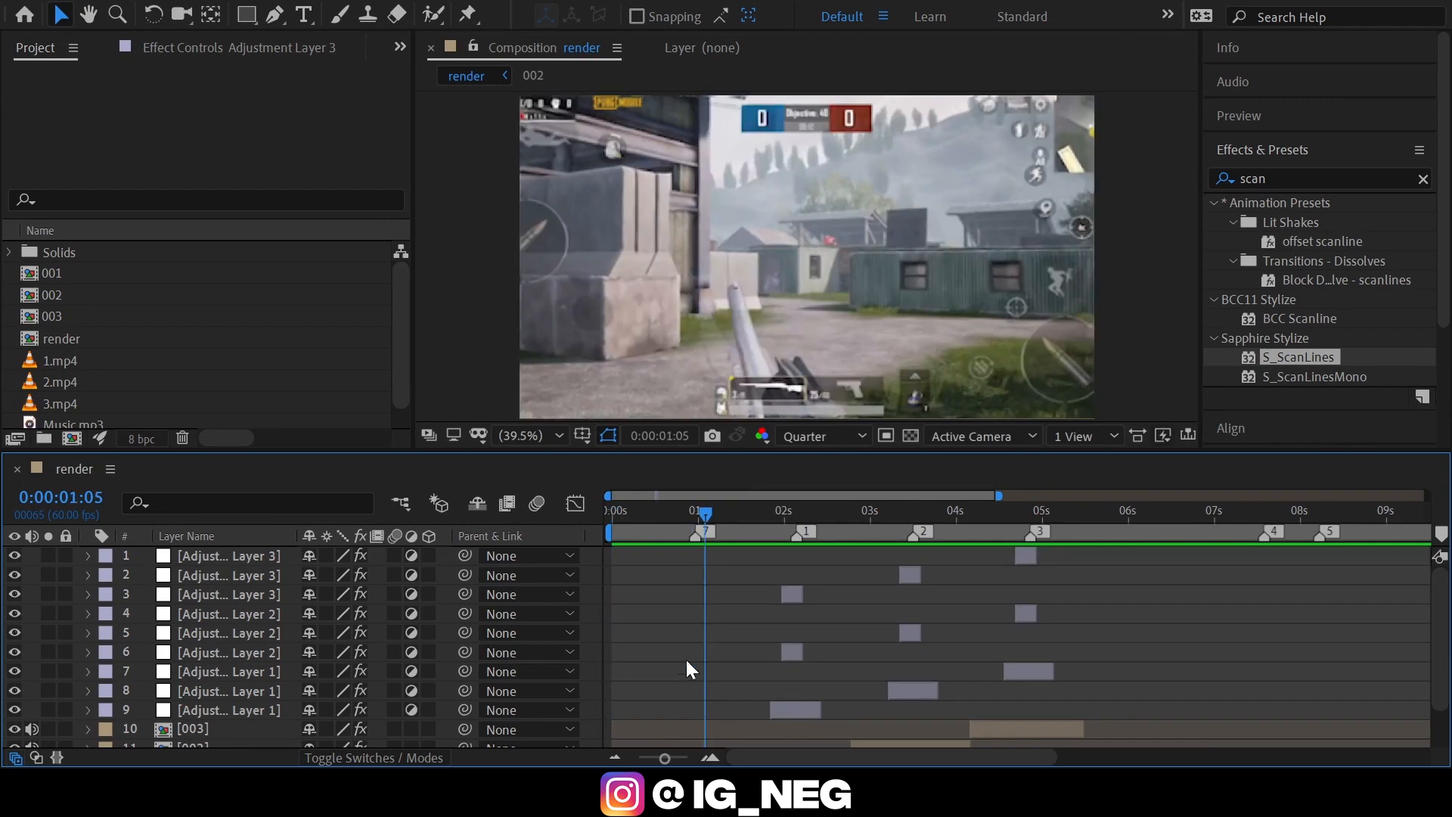
click(711, 759)
key(ctrl+alt+y)
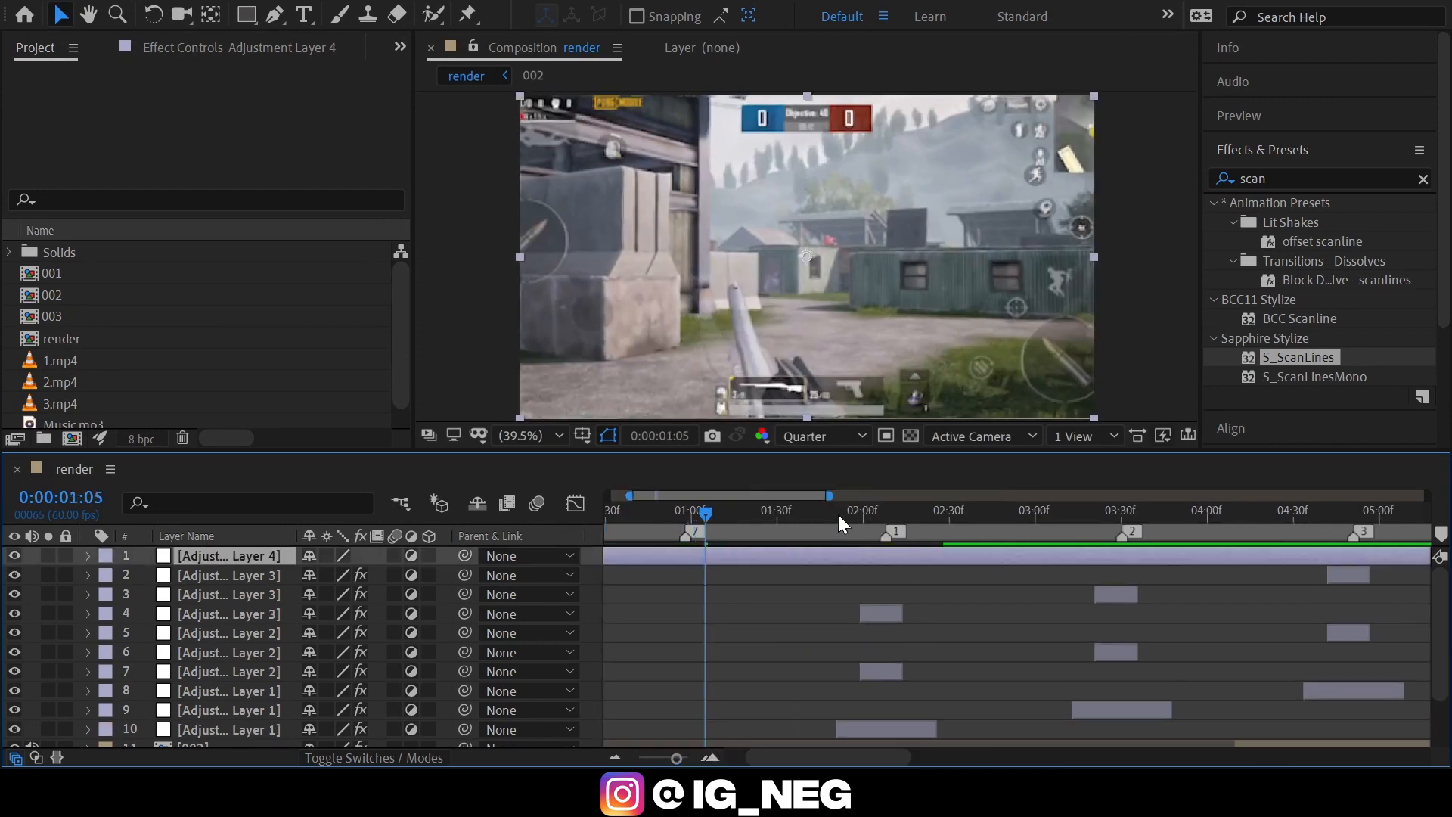
drag(838, 514, 905, 493)
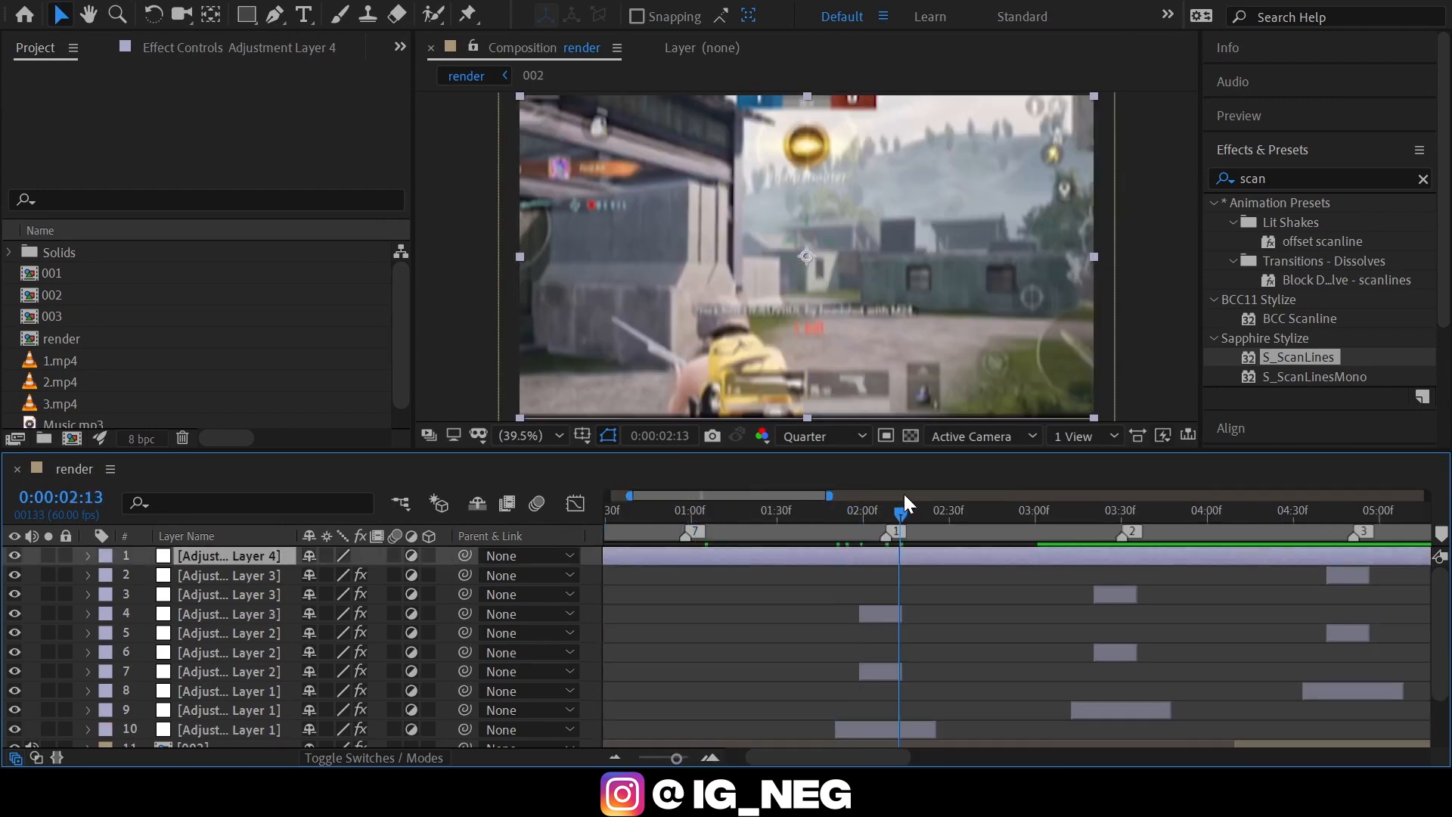
click(711, 757)
key(j)
key(alt+[)
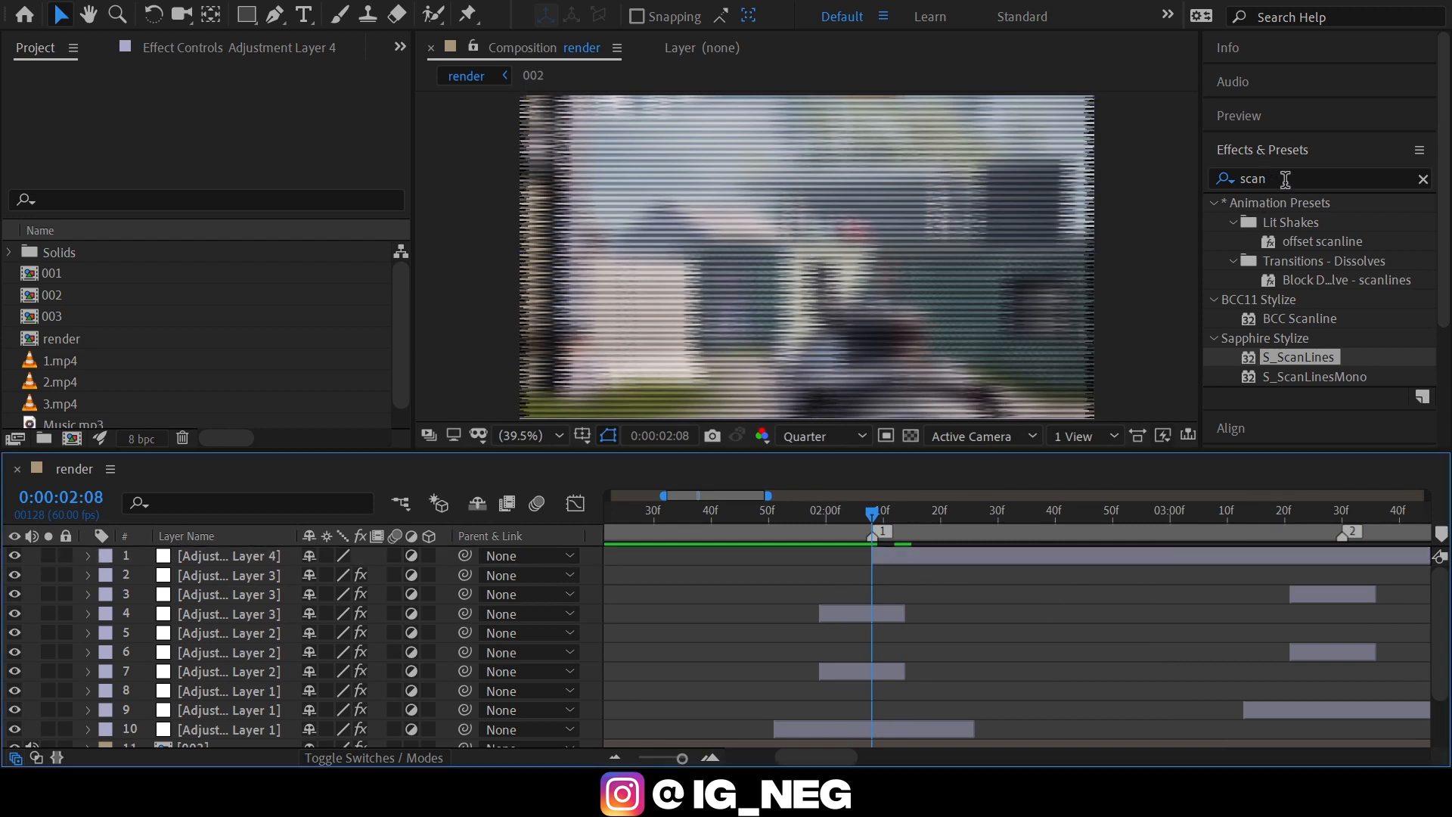
Find the Turbulent Displace effect and apply it to Adjustment Layer 4.
click(1285, 179)
text(tur)
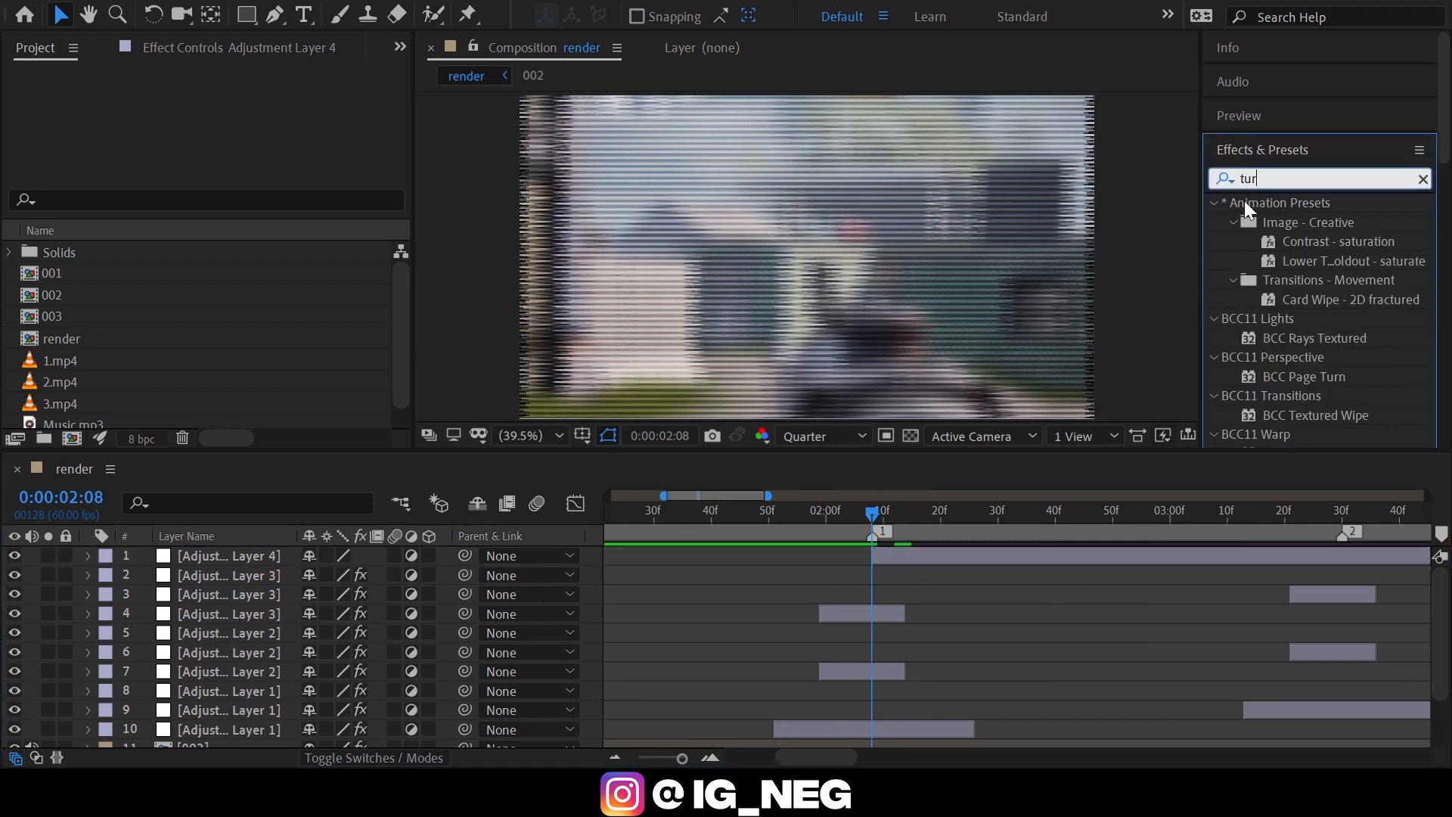
text(bul)
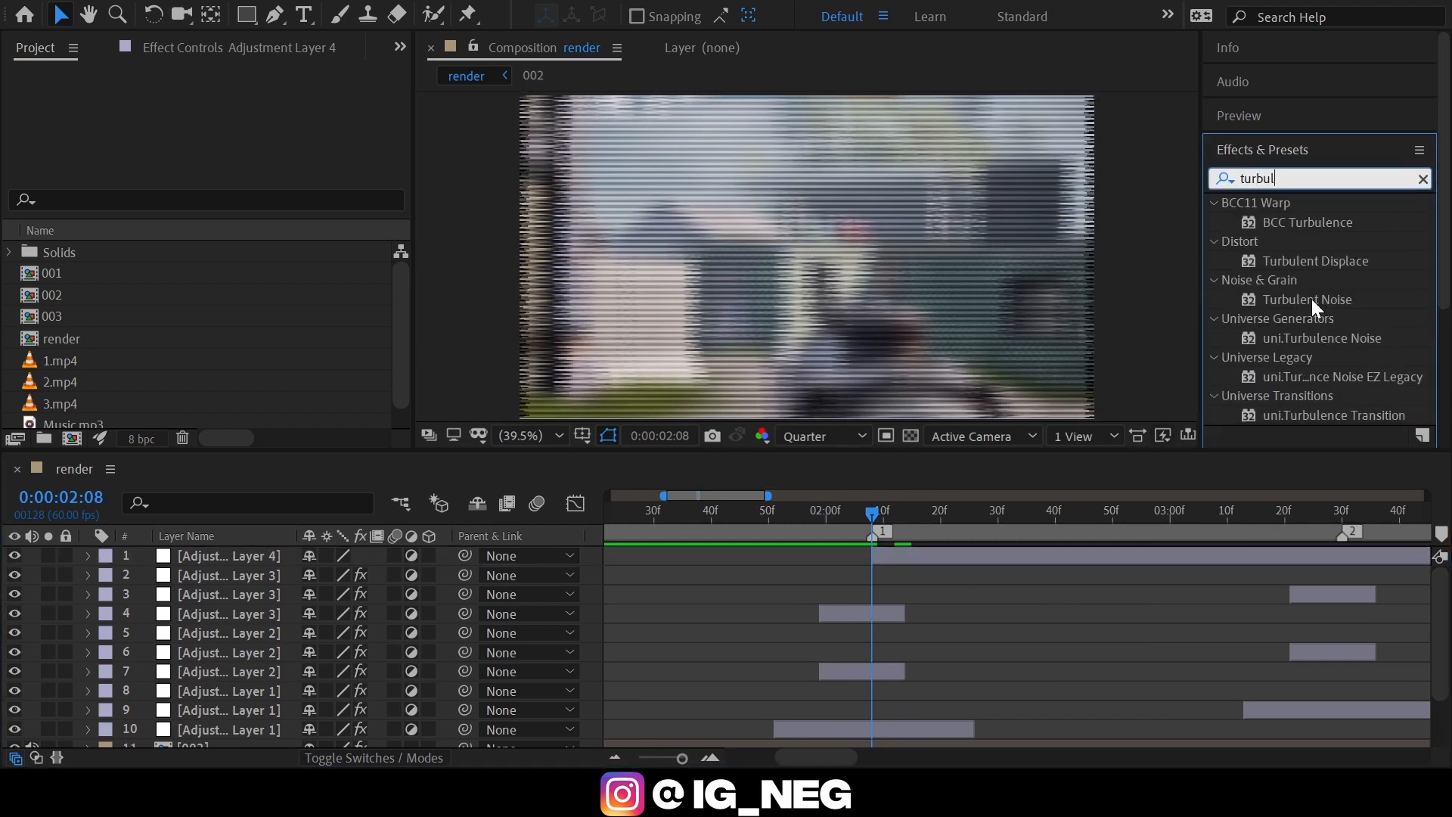
mouse_move(1316, 263)
mouse_down()
mouse_move(1283, 301)
mouse_move(862, 593)
mouse_move(897, 558)
mouse_up()
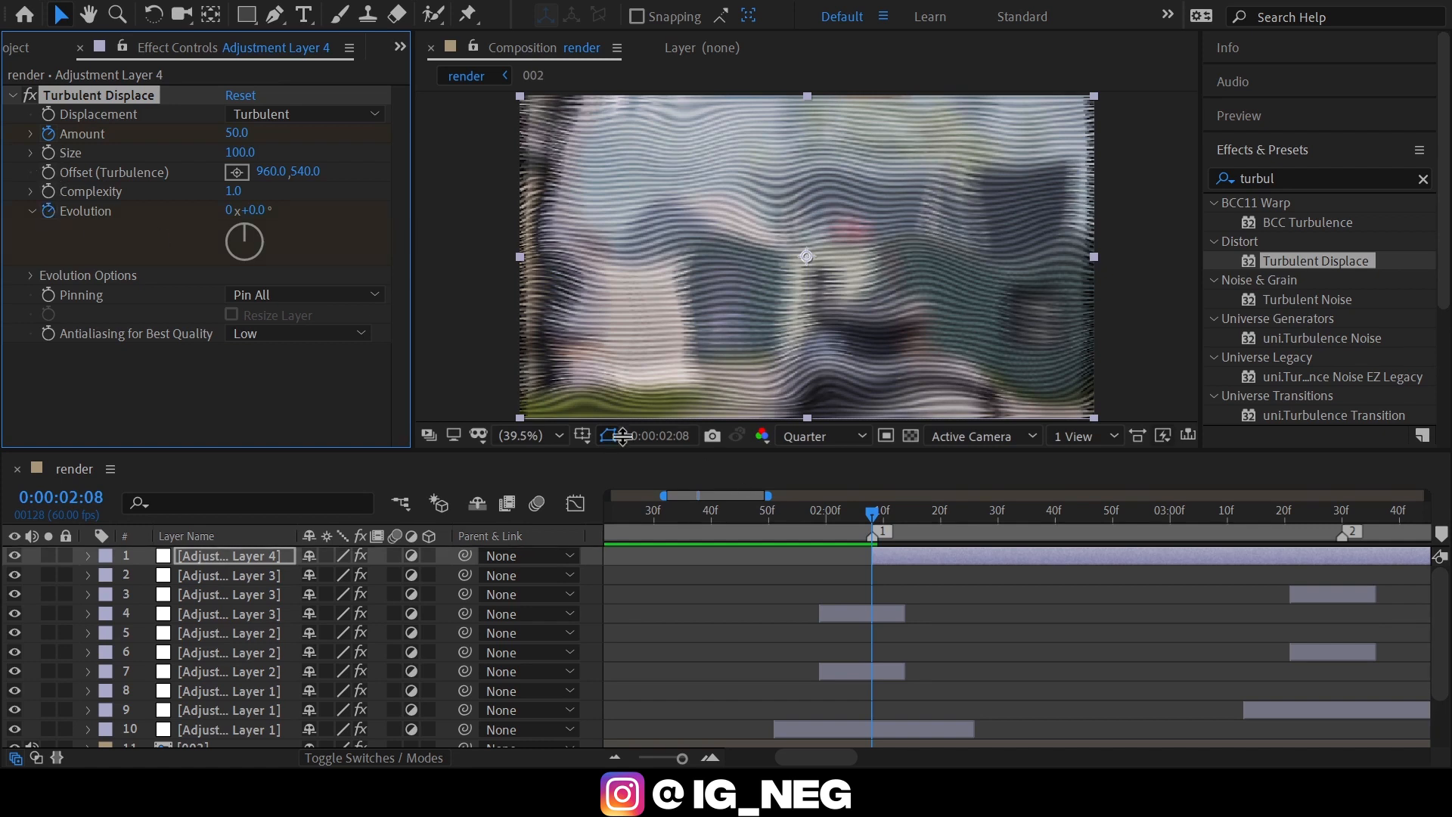
Keyframe the Turbulent Displace Amount at 35 at marker 1.
click(239, 133)
text(35)
key(Return)
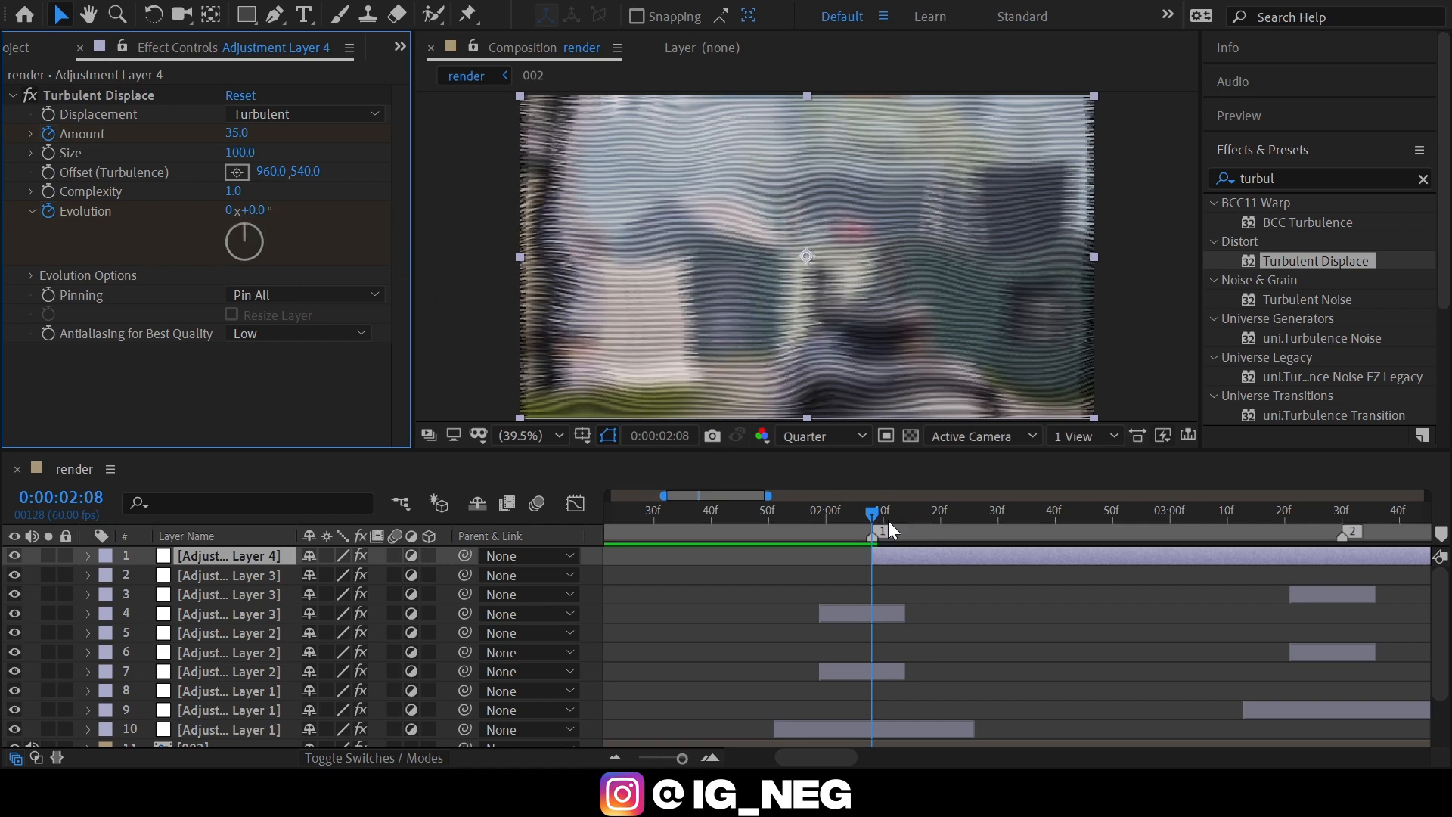
Keyframe Turbulent Displace Amount at 0 and Evolution at 270° at 0:00:02:38, and trim Adjustment Layer 4's end there.
key(space)
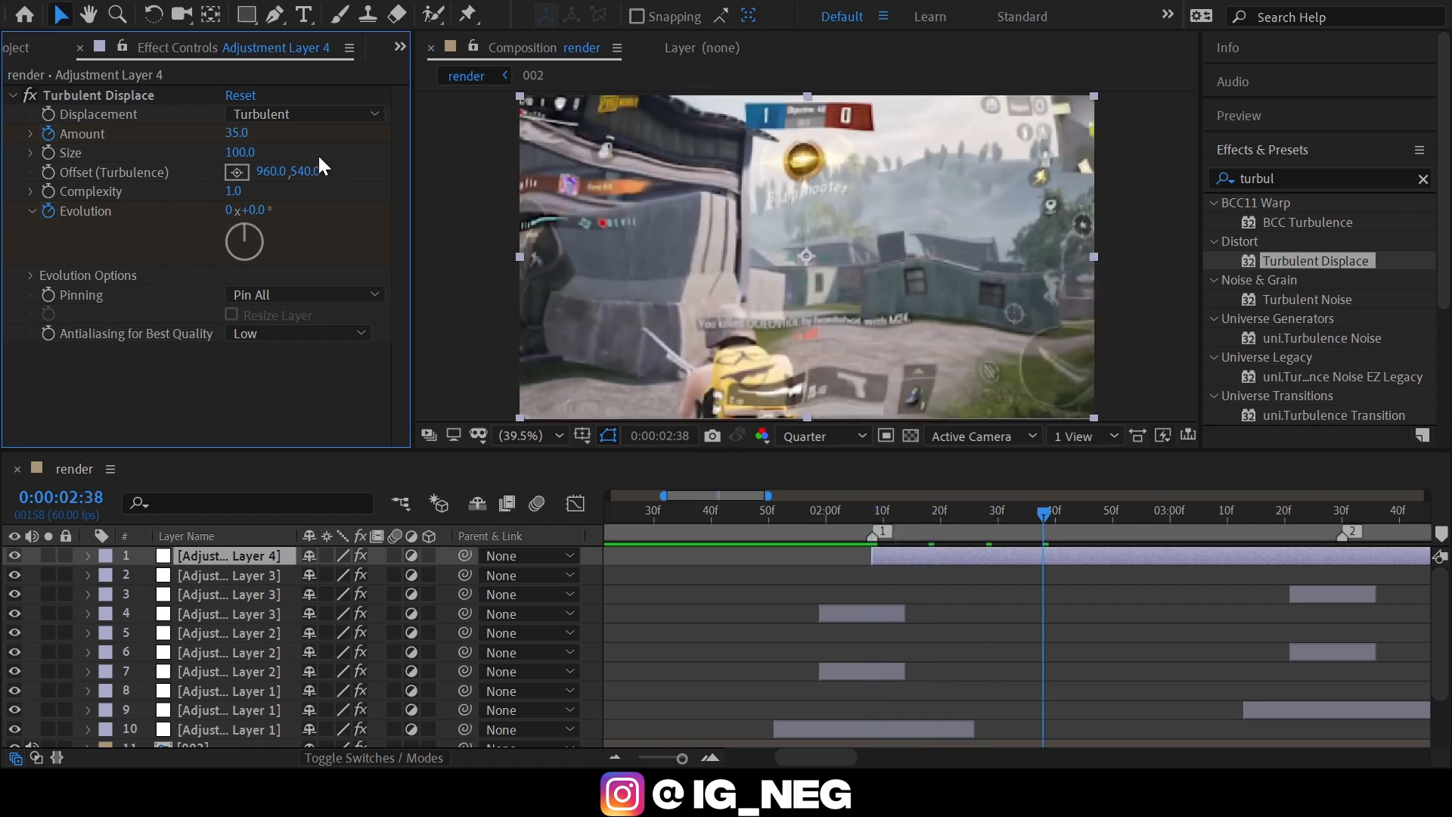
click(239, 133)
text(0)
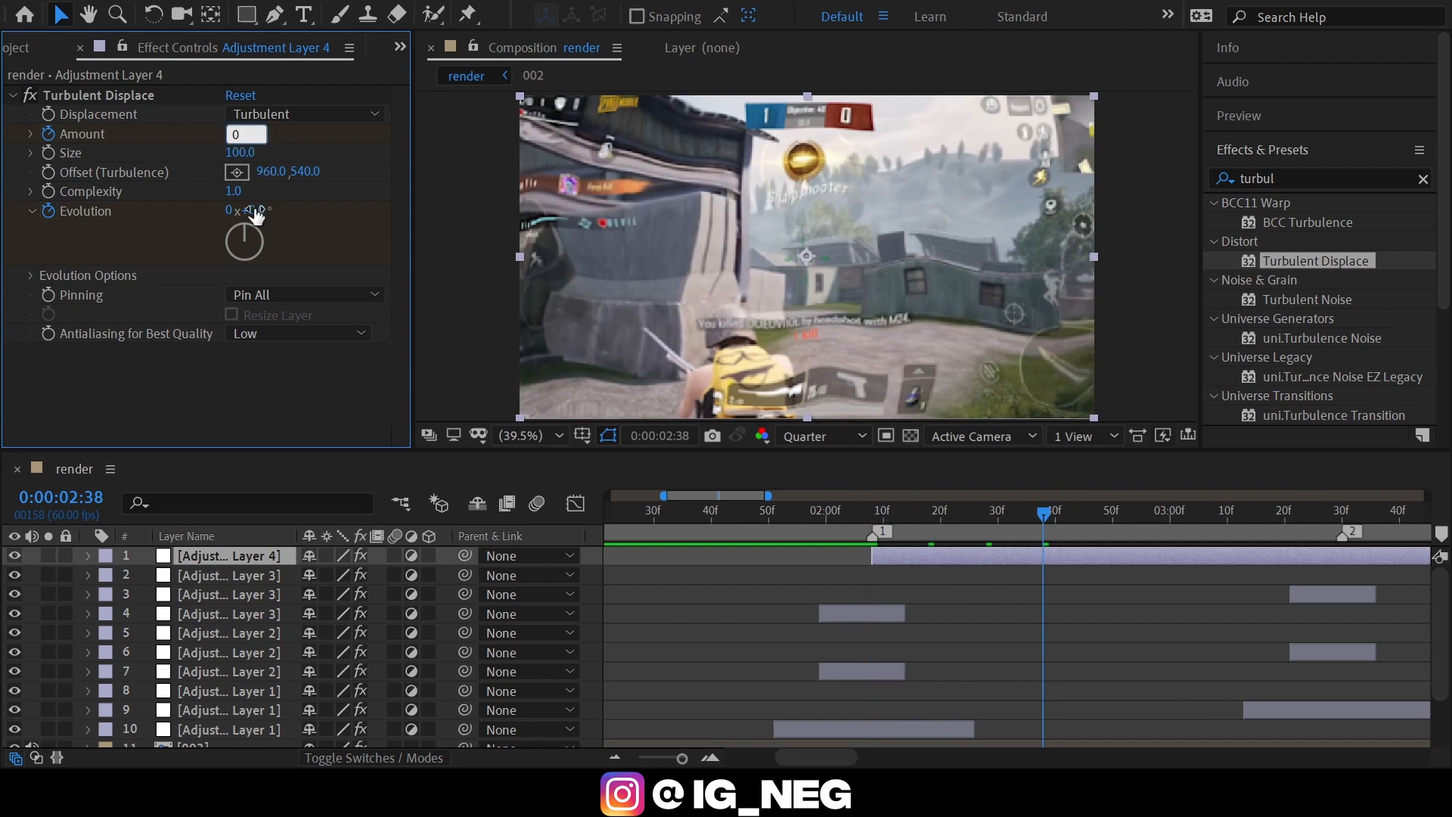
click(255, 212)
key(Return)
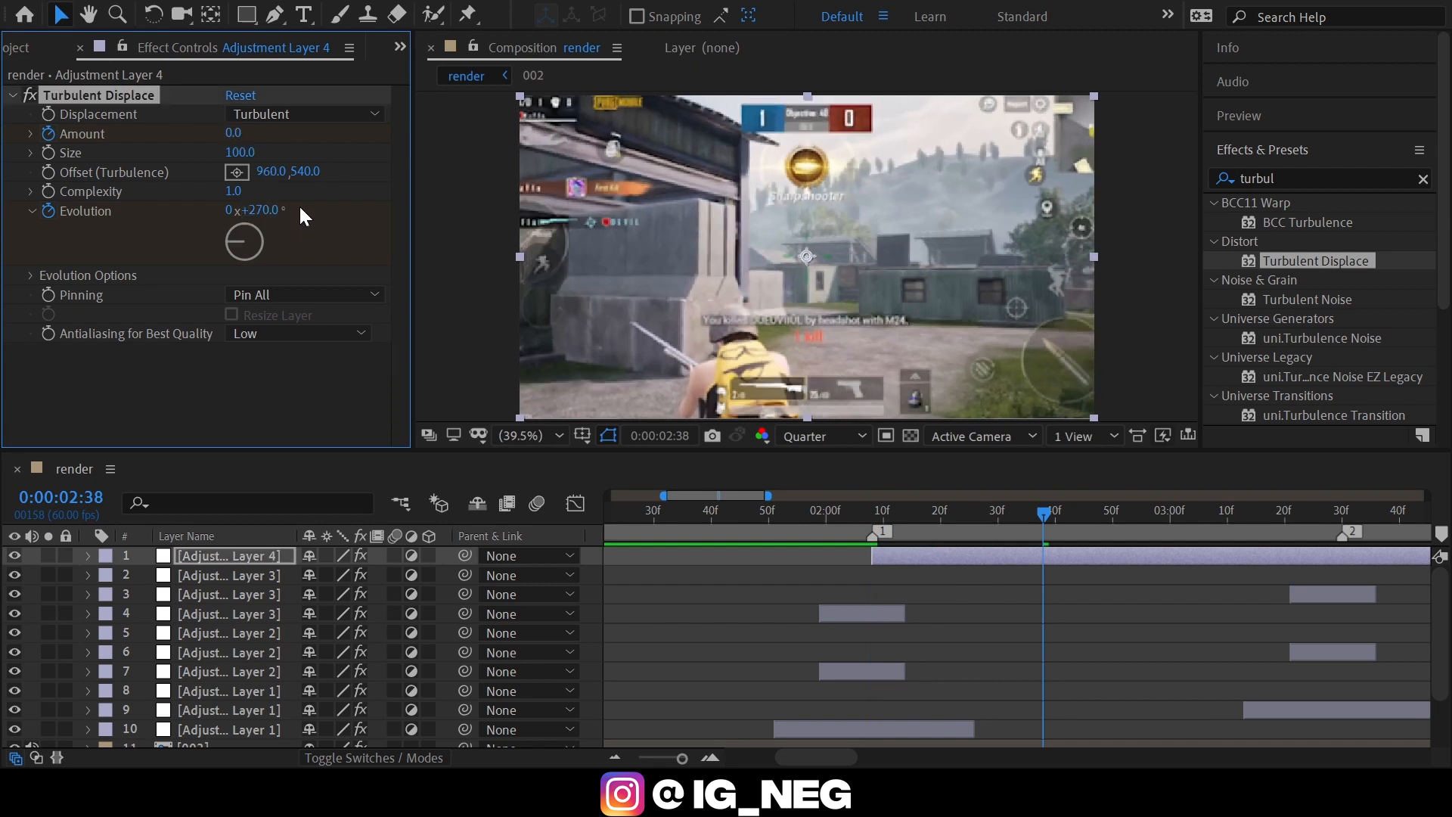
key(alt+bracketright)
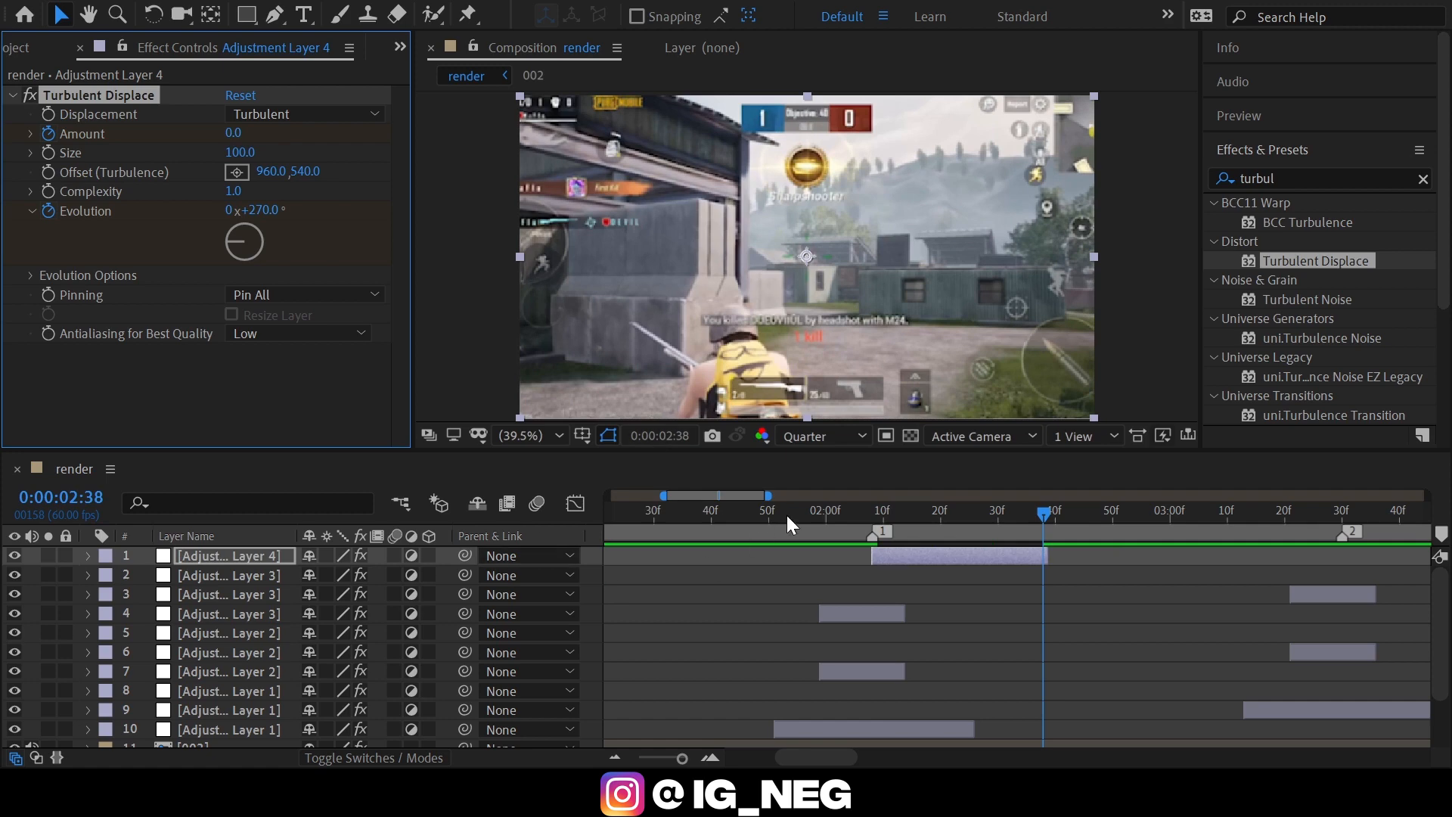
Preview the Turbulent Displace animation from shortly before marker 1.
click(740, 522)
key(space)
key(space)
drag(740, 522, 699, 531)
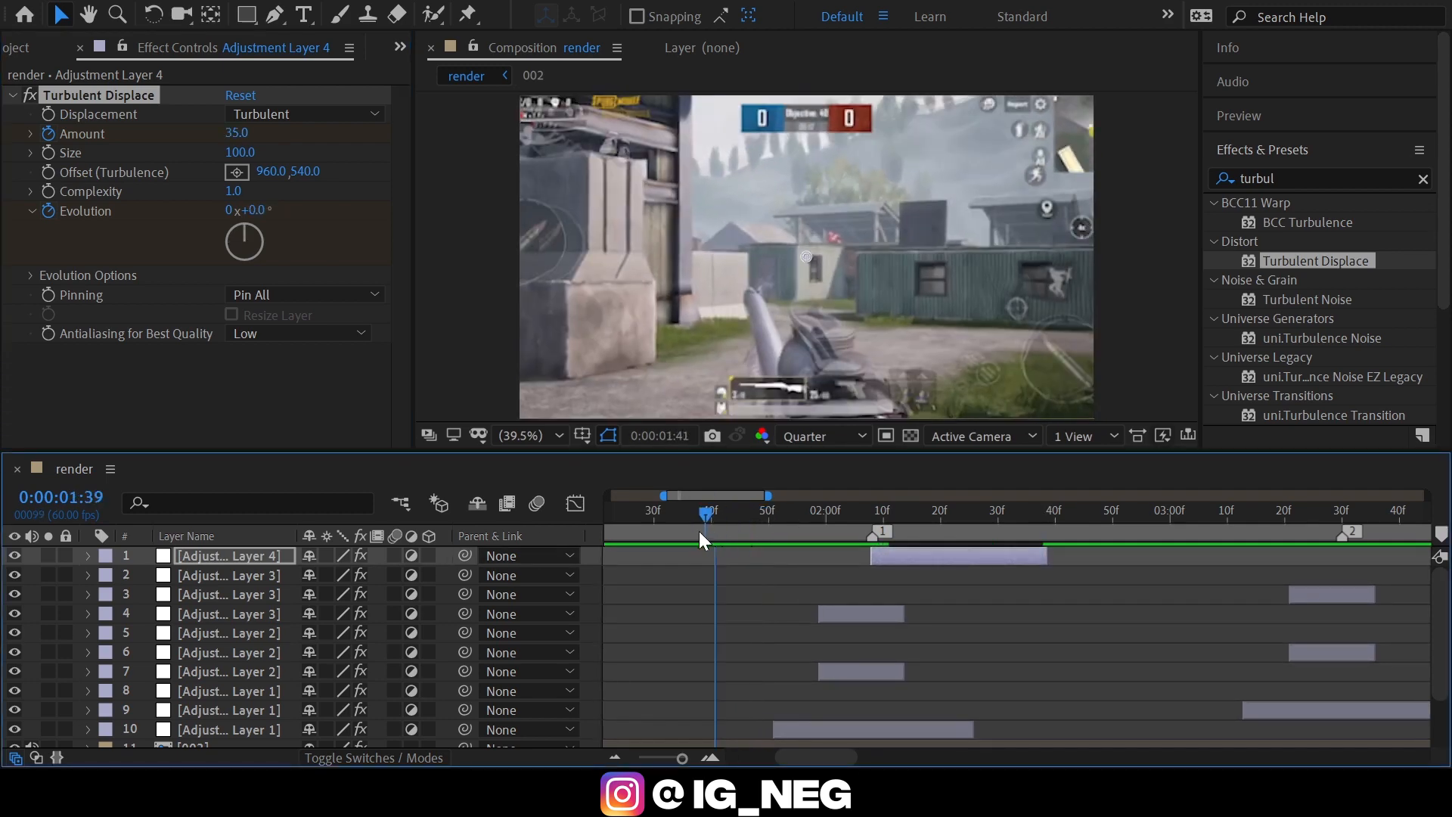
key(space)
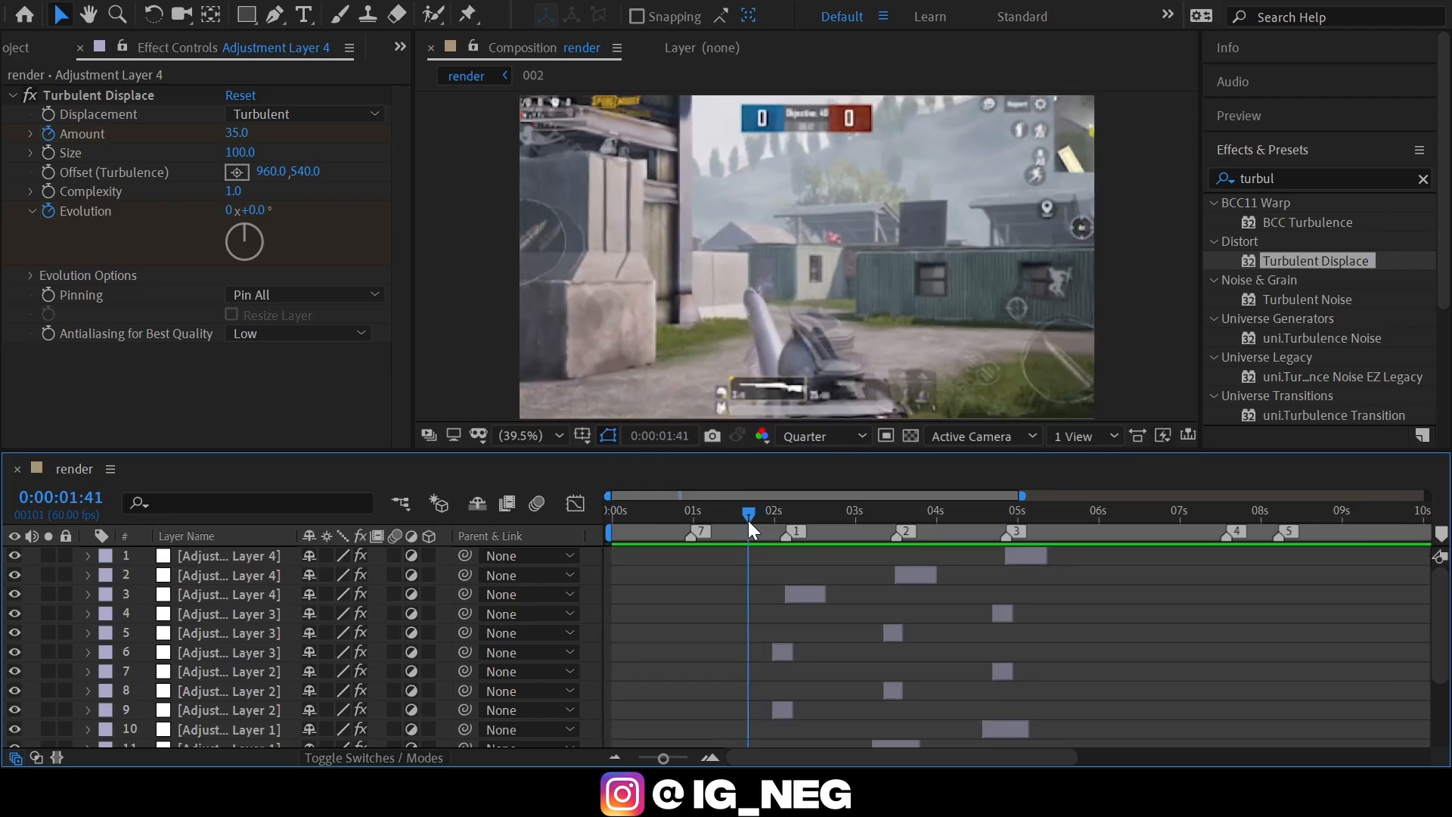
Add another adjustment layer on top and trim its start to 0:00:01:44, 24 frames before marker 1.
key(ctrl+alt+y)
click(788, 509)
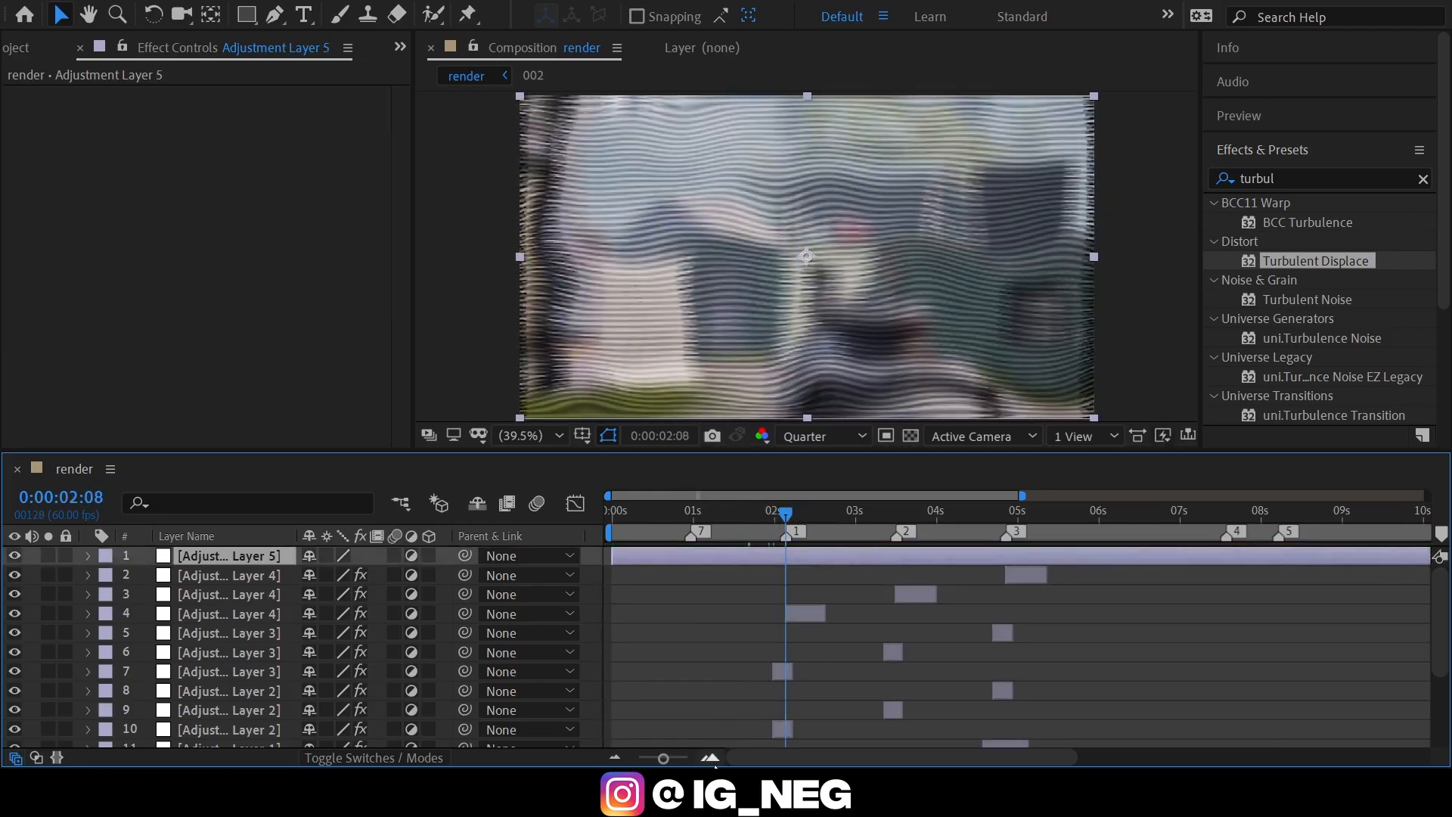
click(709, 757)
click(710, 757)
key(shift+Page_Up)
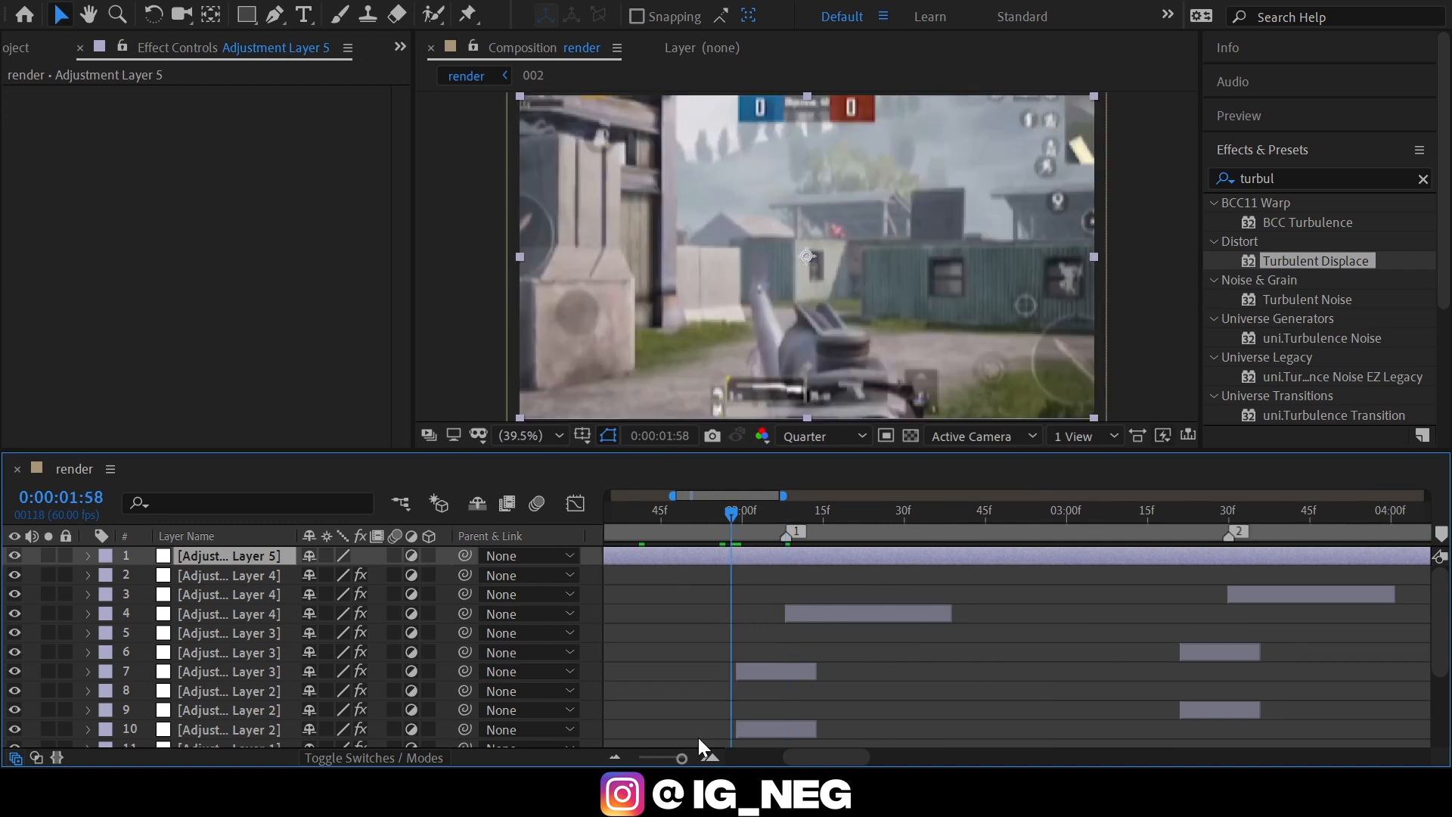
key(shift+Page_Up)
key(Page_Up)
key(Page_Up)
key(Page_Up)
key(Page_Up)
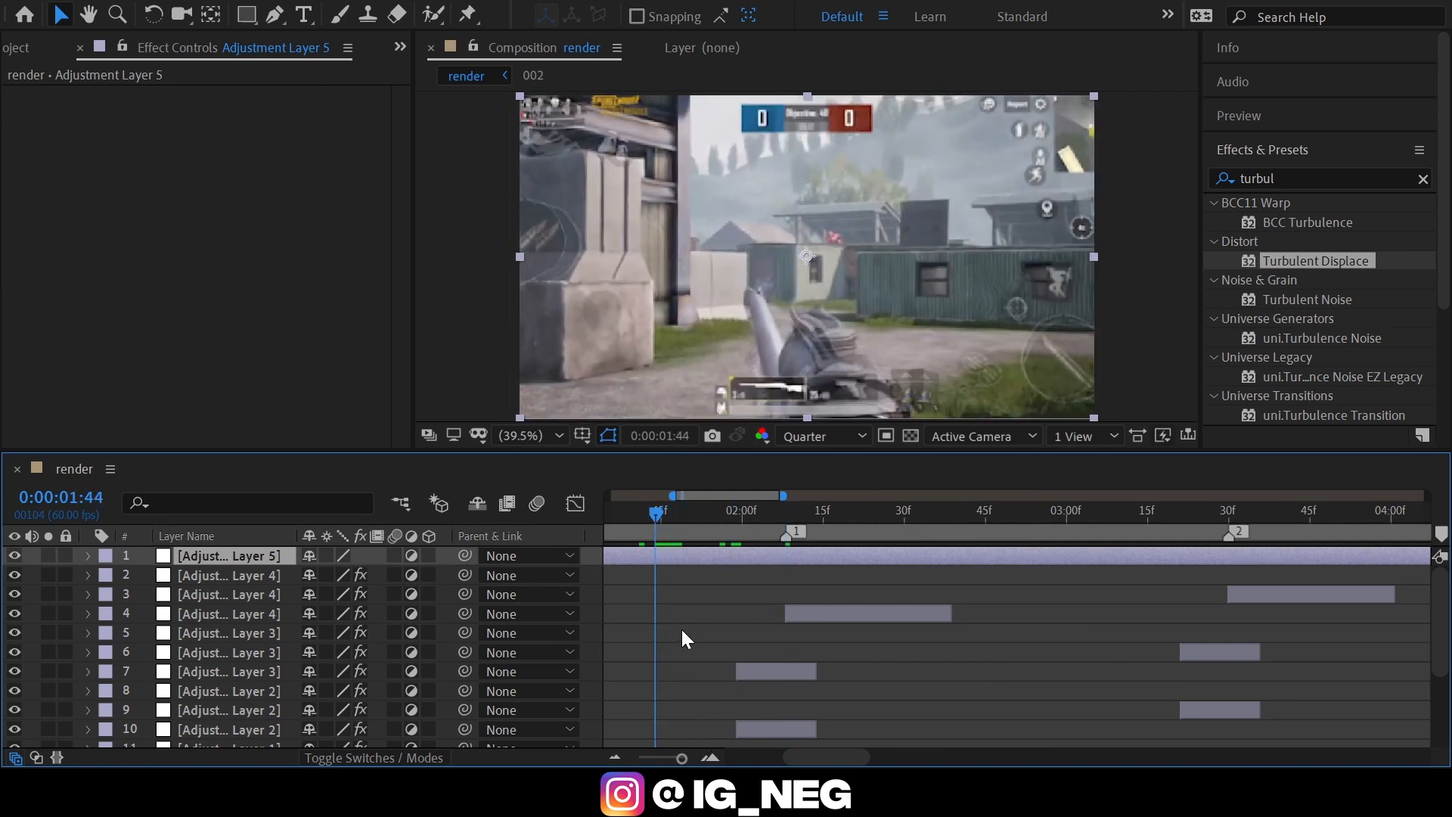
key(alt+bracketleft)
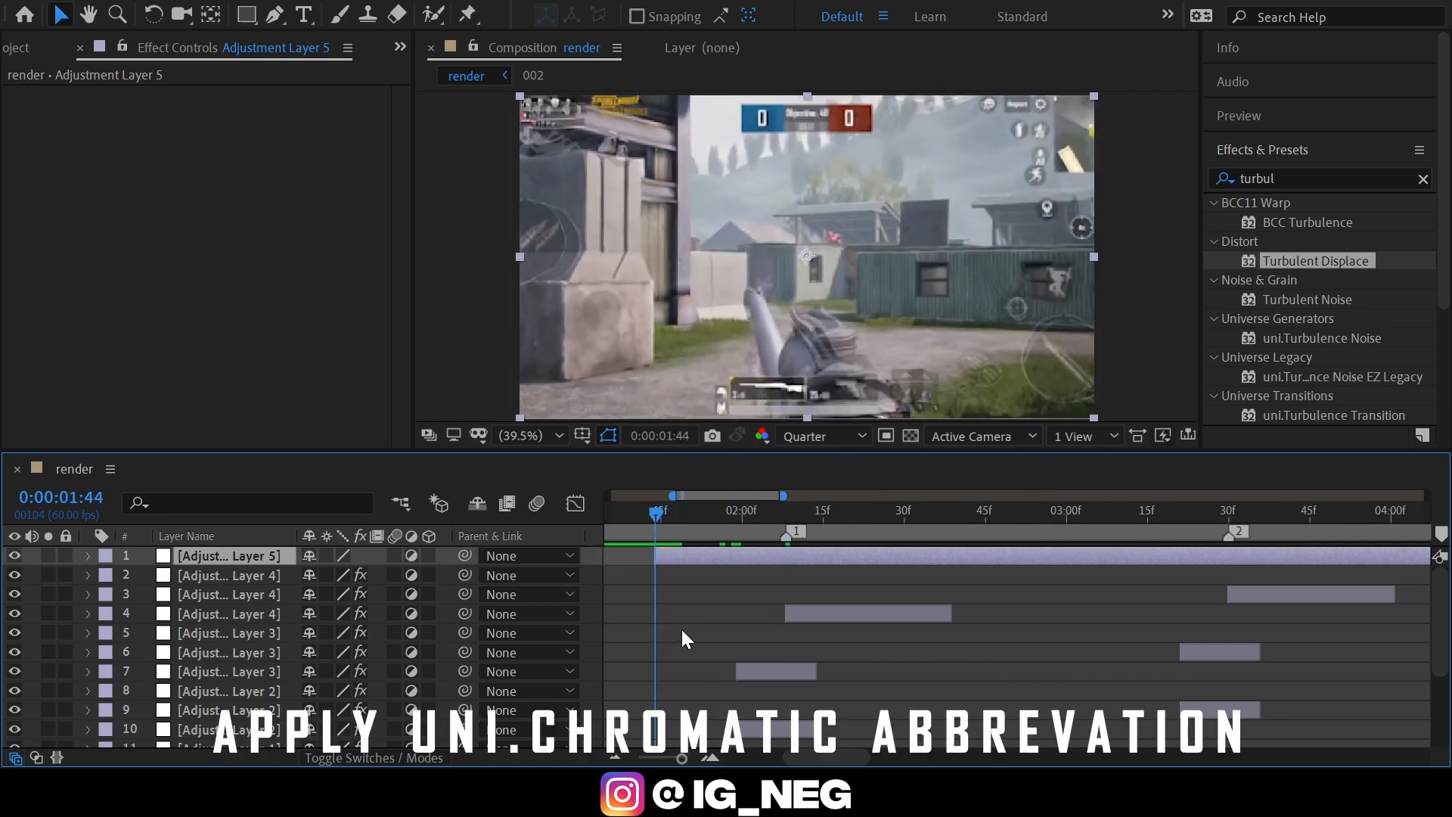
Find the uni.Chromatic Aberration effect and apply it to Adjustment Layer 5.
click(1299, 172)
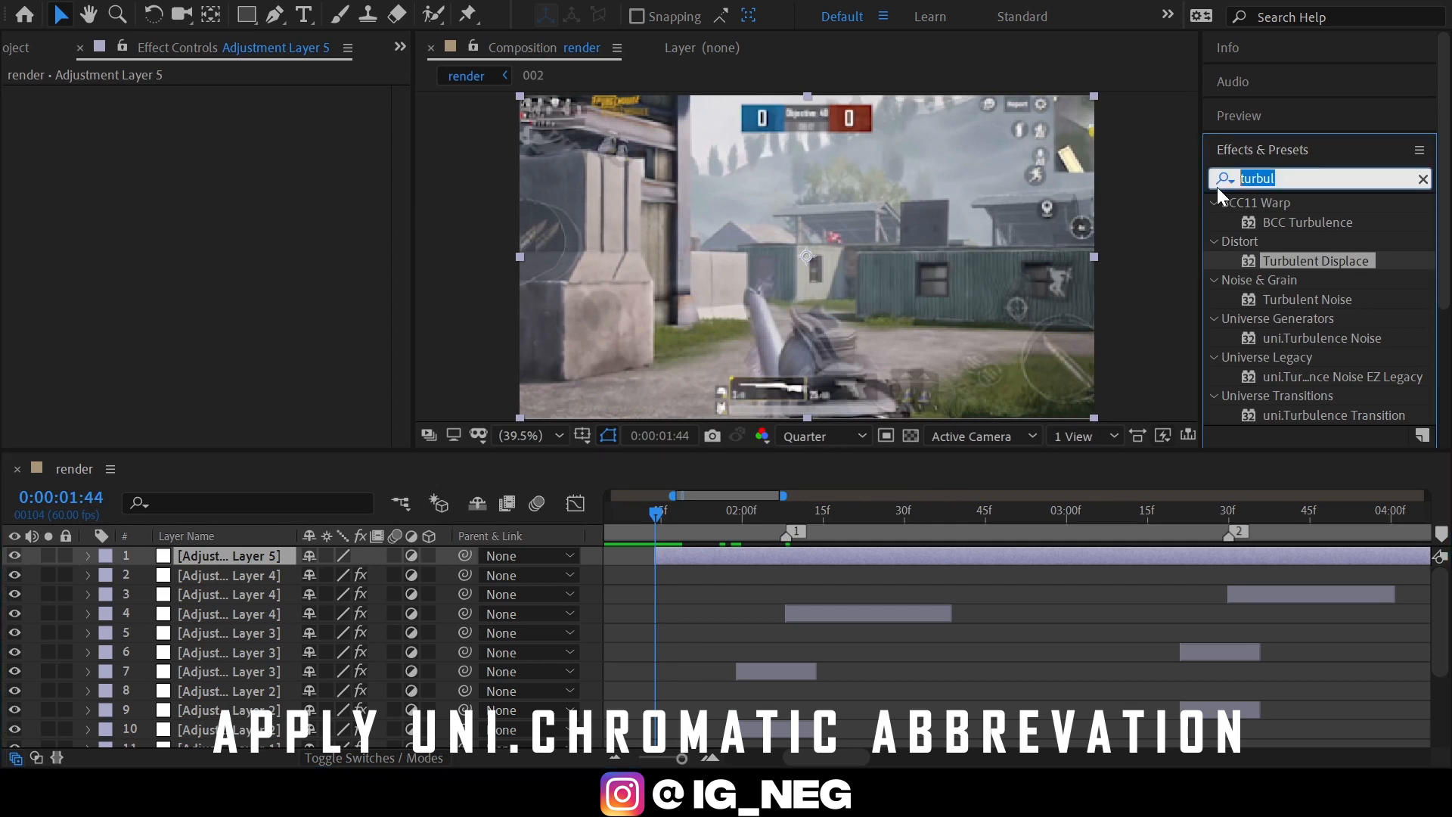
text(chr)
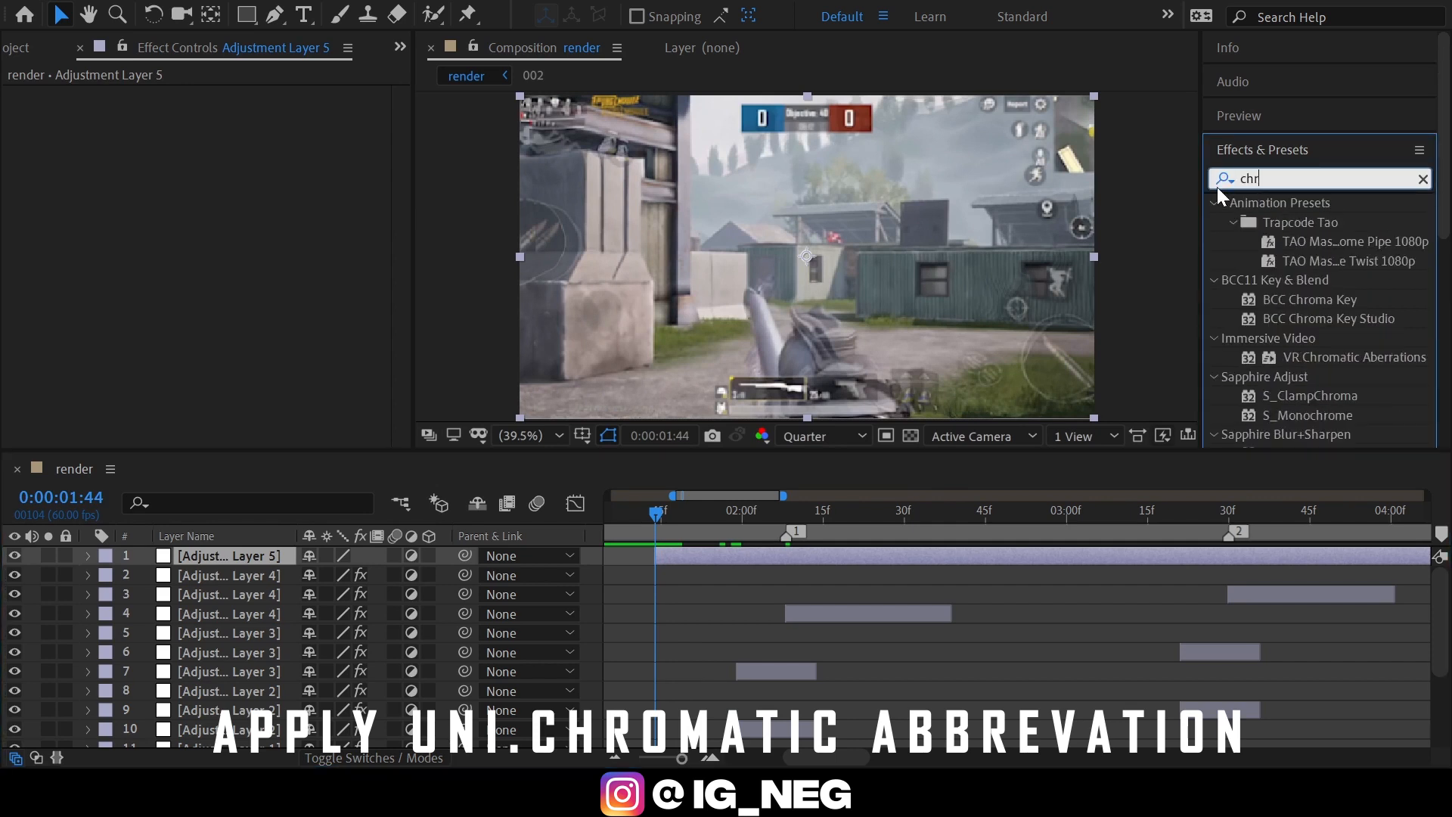
text(oma)
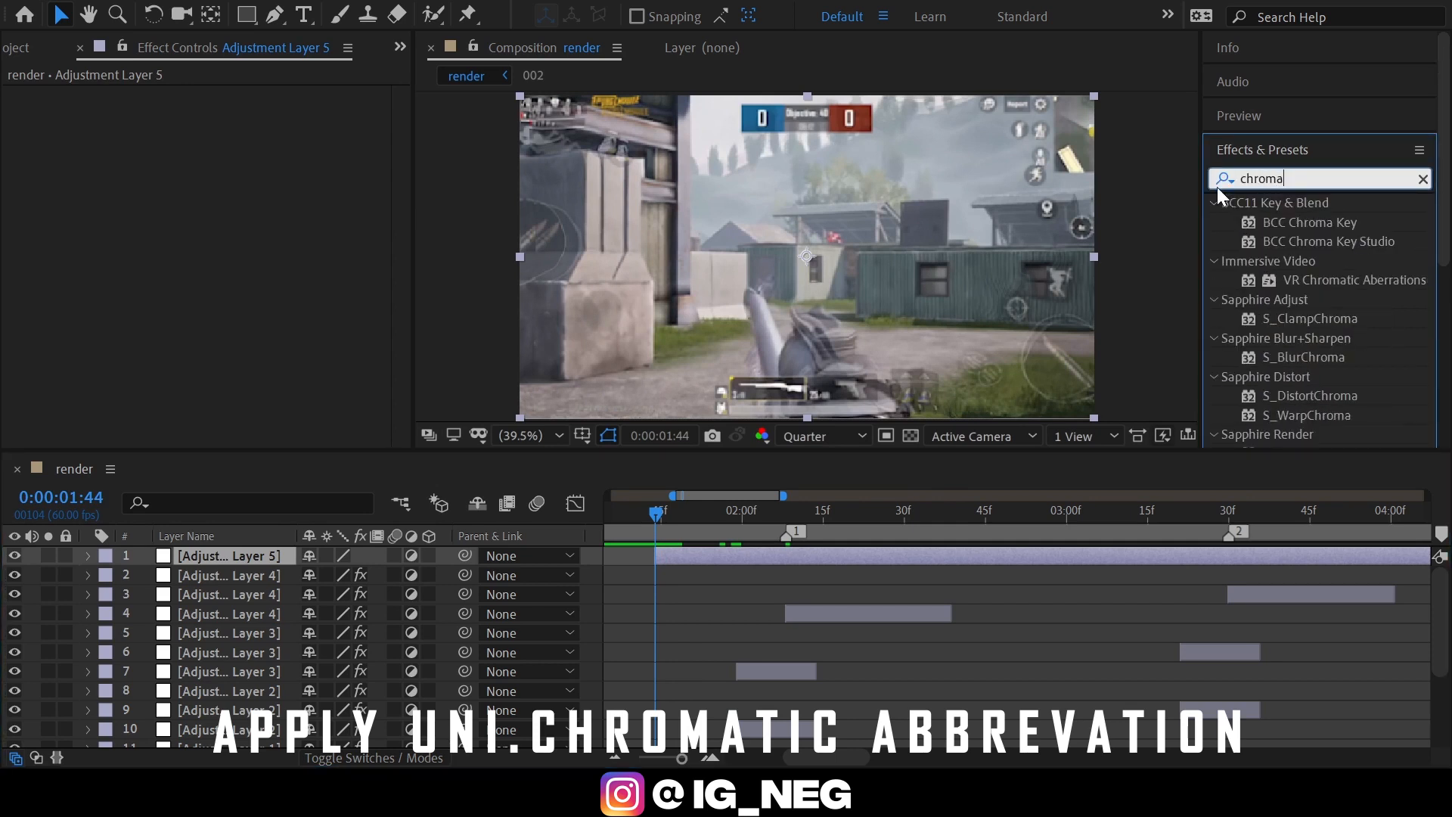
text(tic)
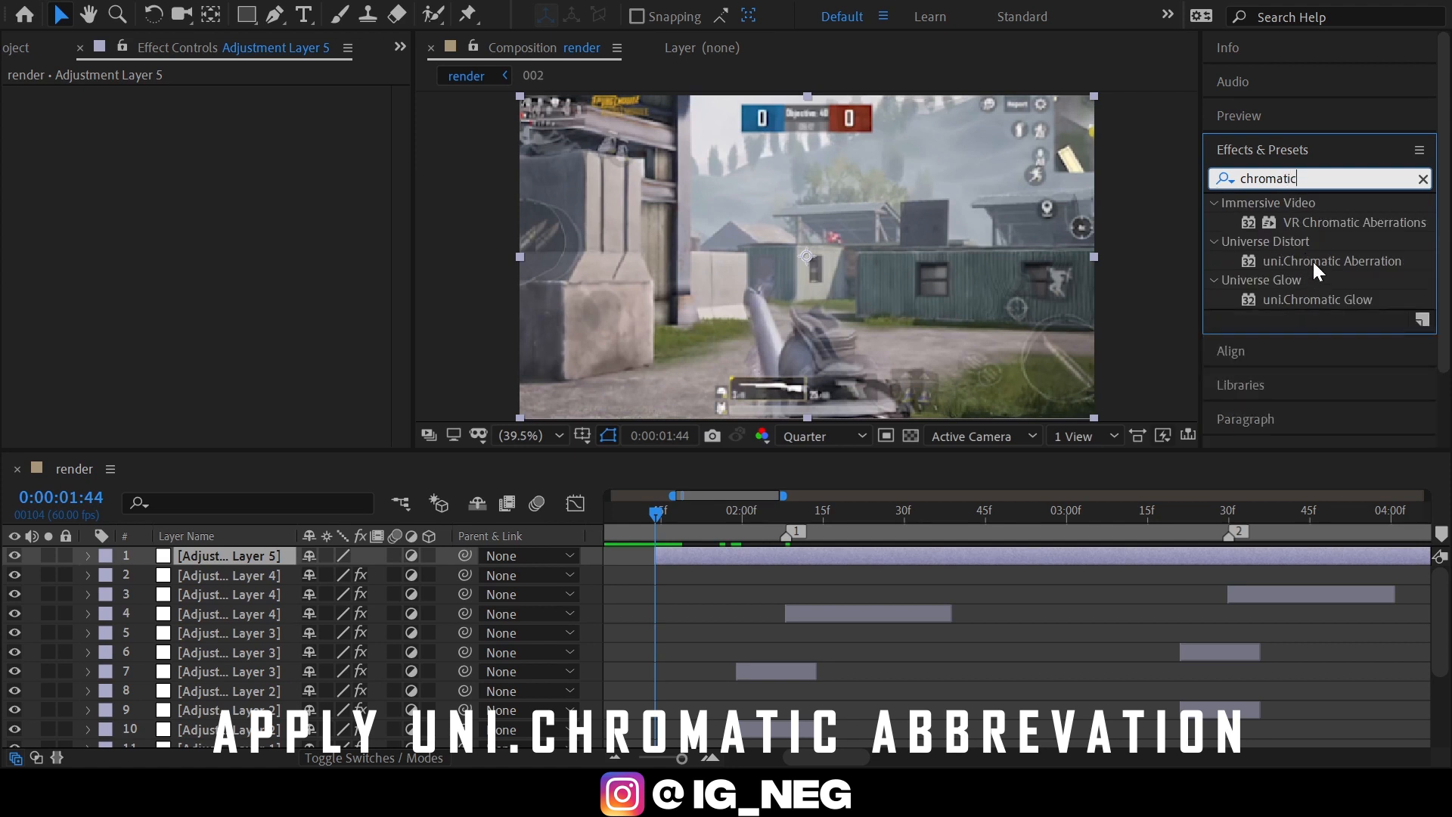
drag(1314, 262, 762, 552)
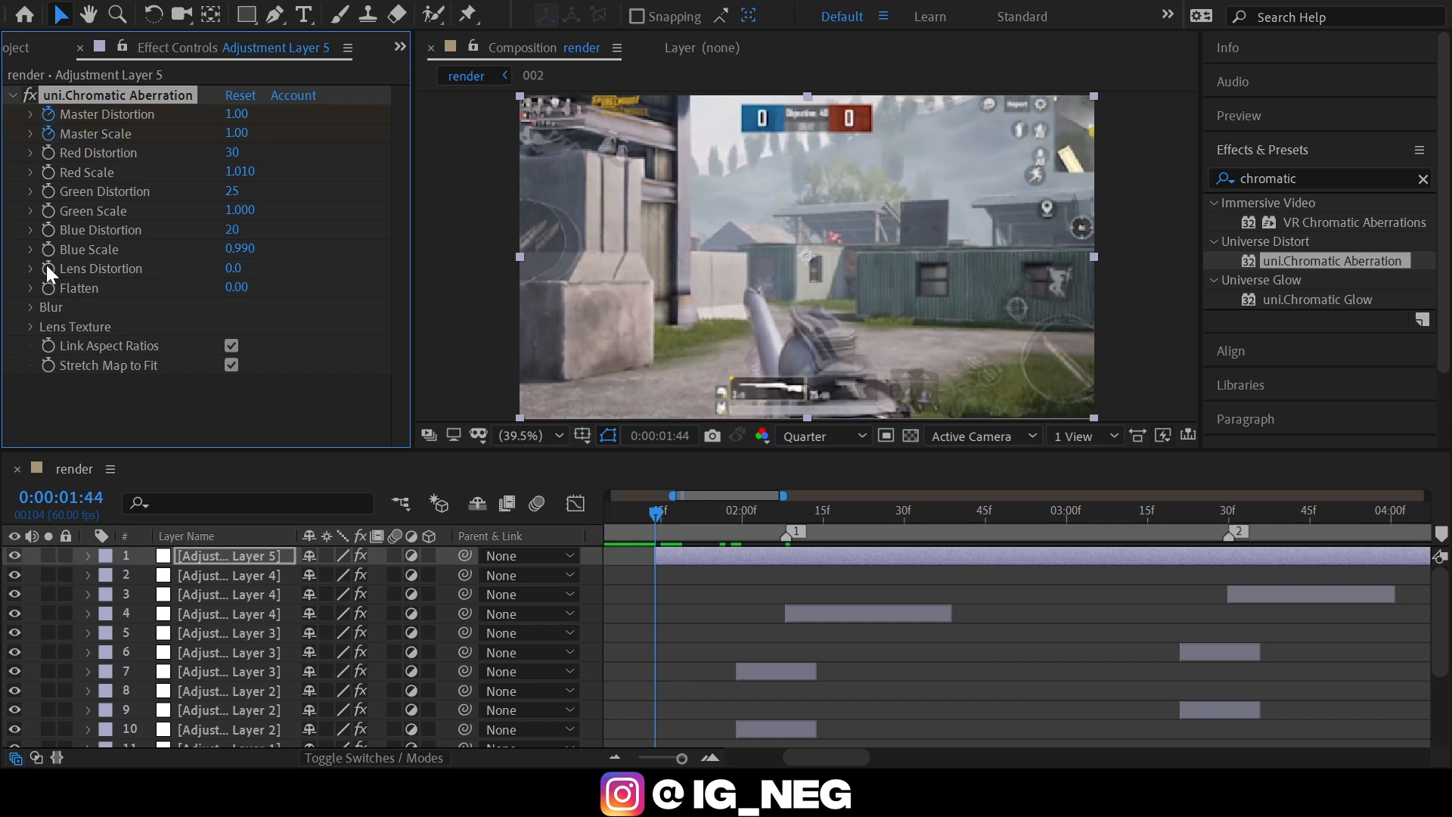
Start keyframing the Edge Blur and Texture Amount of uni.Chromatic Aberration at 0:00:01:44.
click(31, 307)
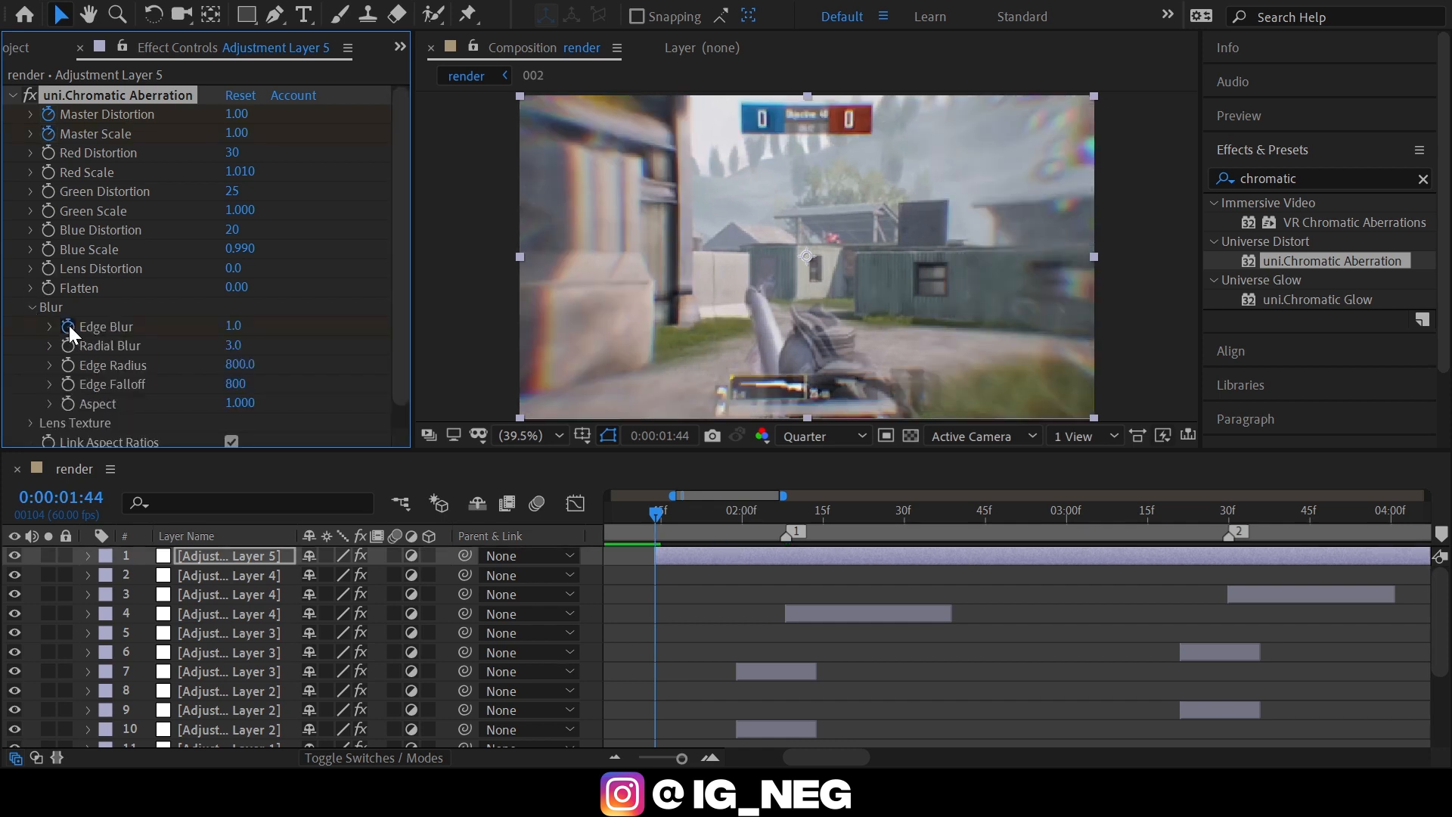
click(31, 306)
click(30, 325)
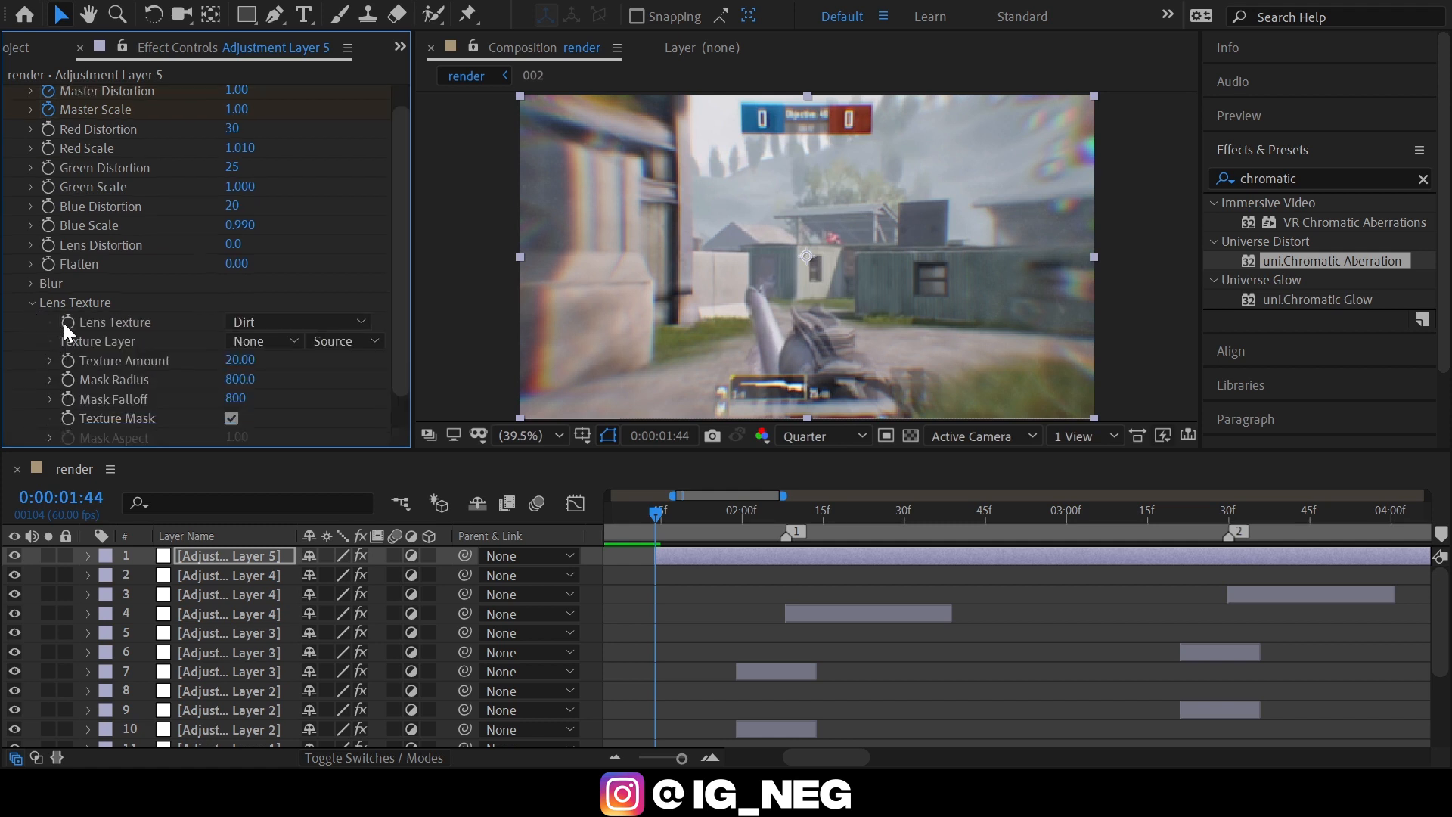
click(67, 360)
click(31, 303)
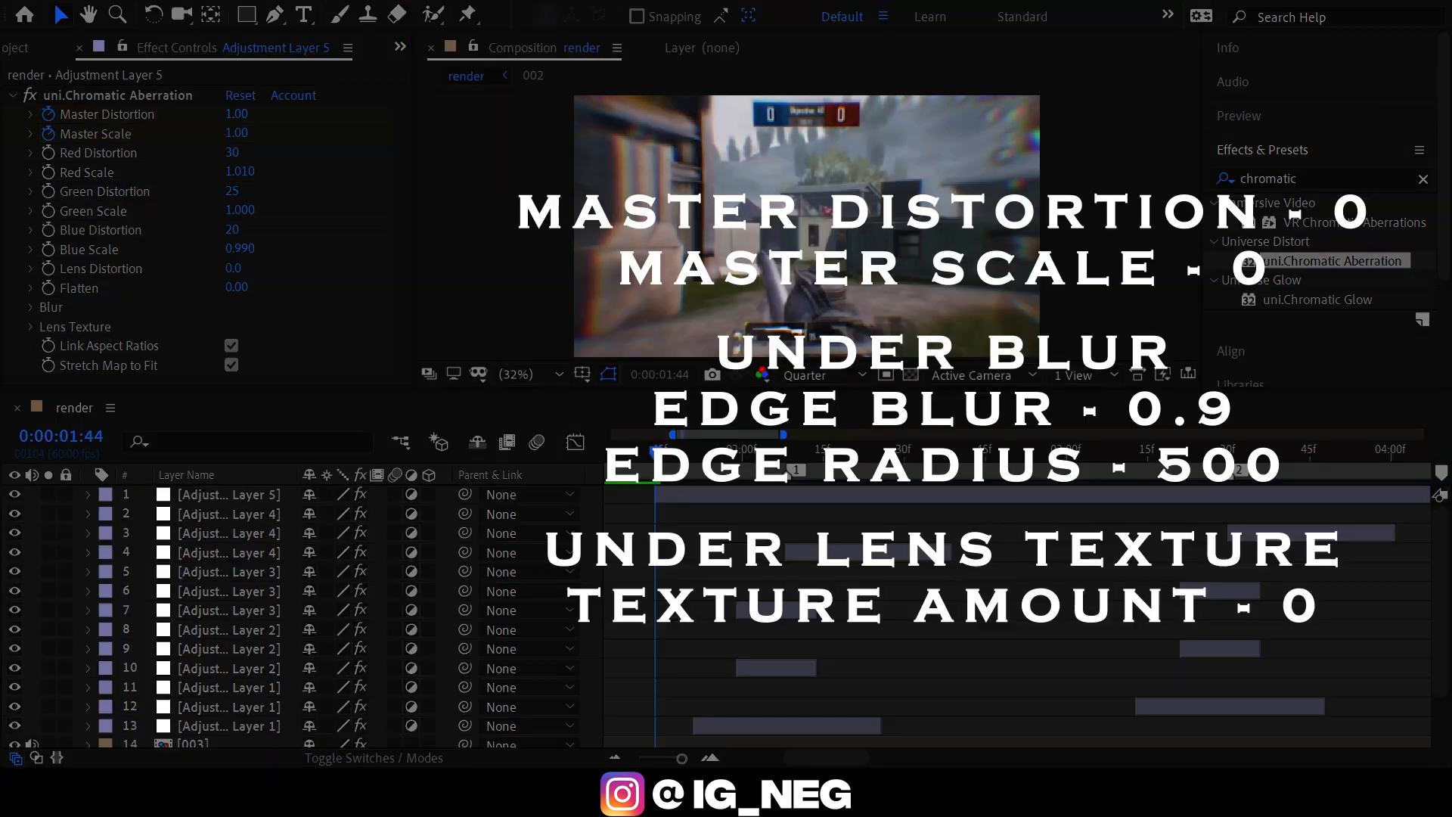
At 0:00:01:44, set Master Distortion and Master Scale to 0, Edge Radius to 500 and Texture Amount to 0.
click(238, 117)
text(0)
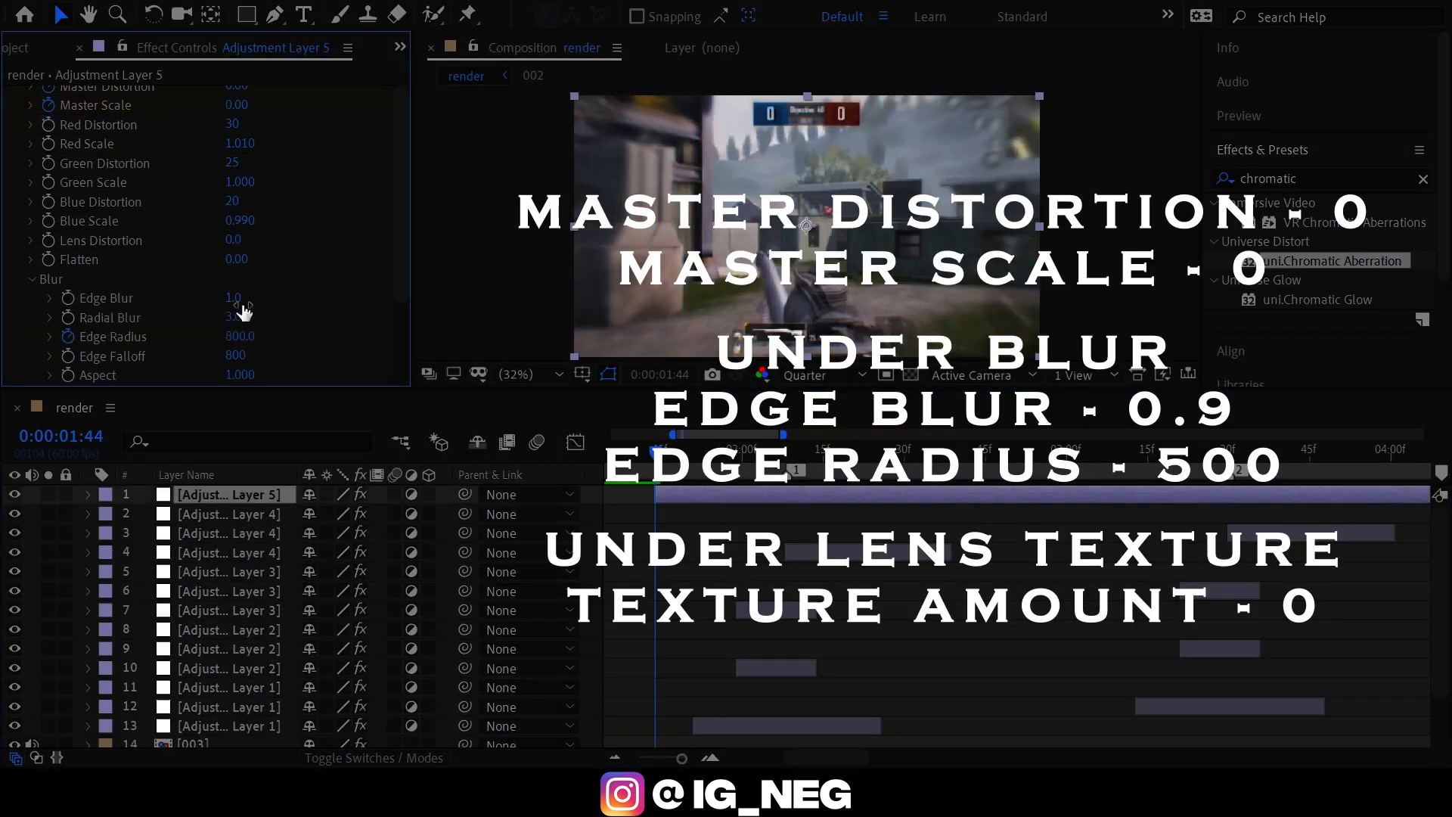
click(240, 336)
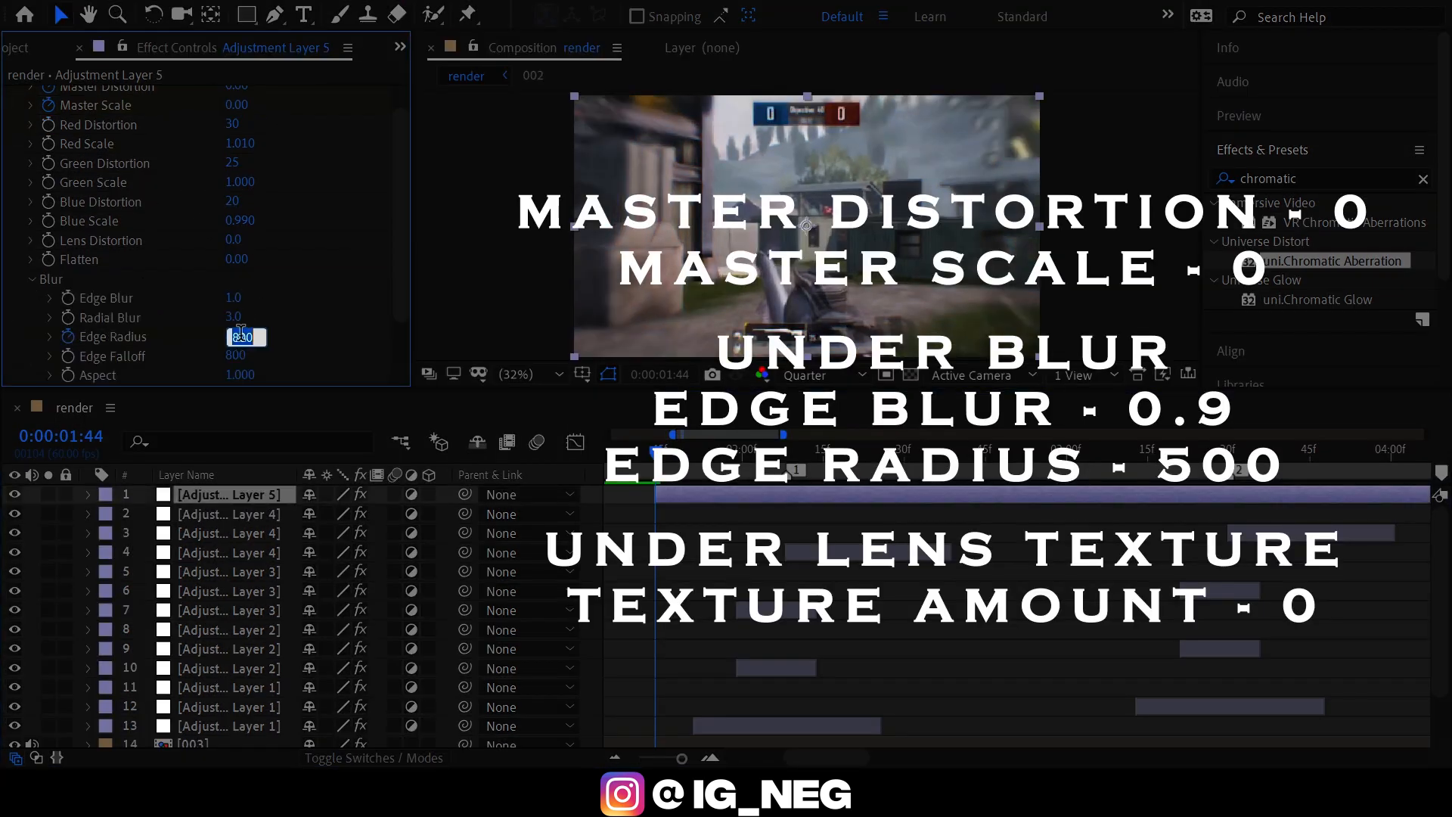
key(Return)
click(32, 279)
click(30, 326)
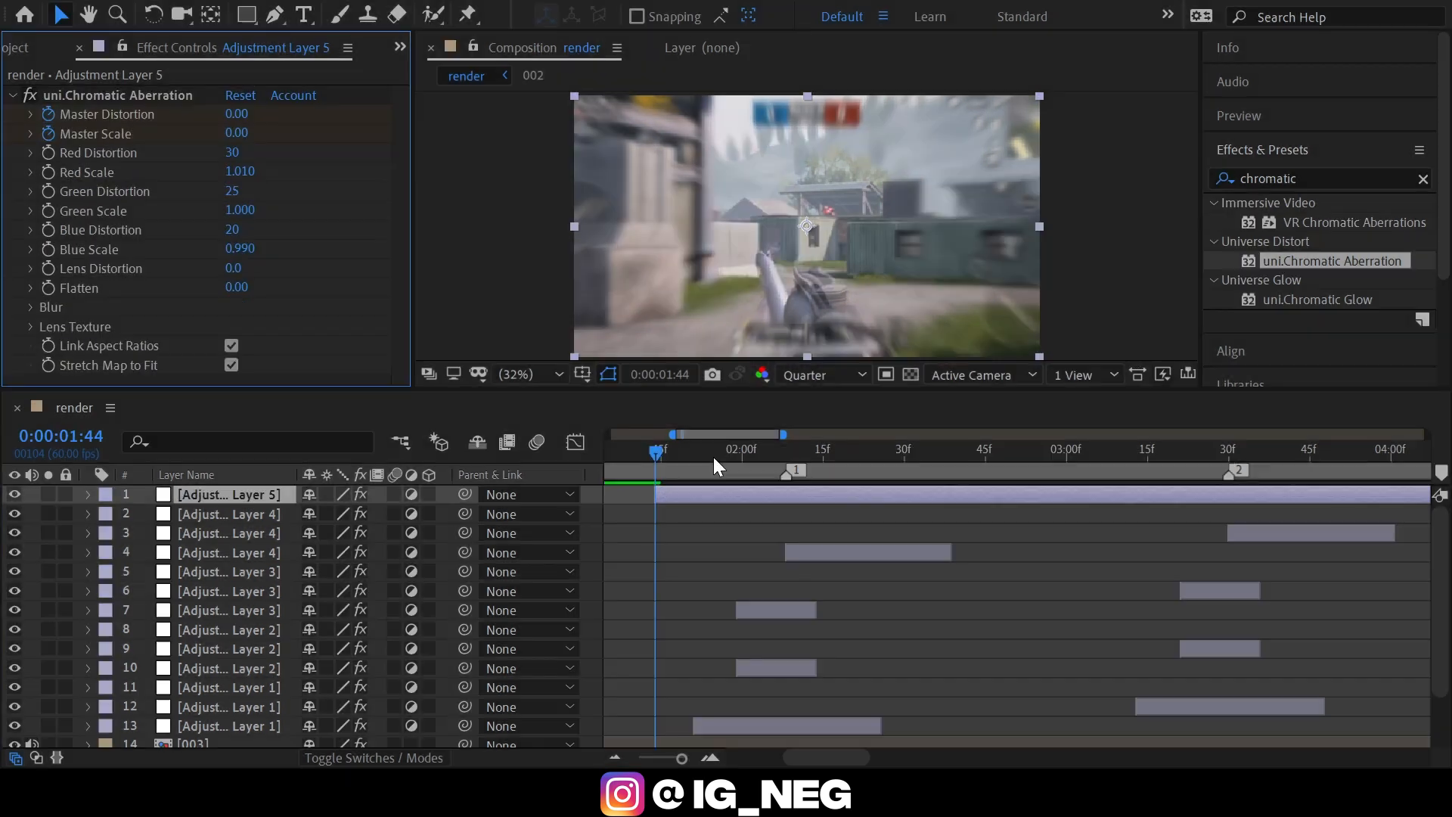
Keyframe Master Distortion at 8 and Master Scale at 1 at 0:00:01:59, 15 frames after Adjustment Layer 5's start.
mouse_move(714, 457)
mouse_down()
mouse_move(786, 454)
mouse_move(693, 458)
mouse_up()
key(i)
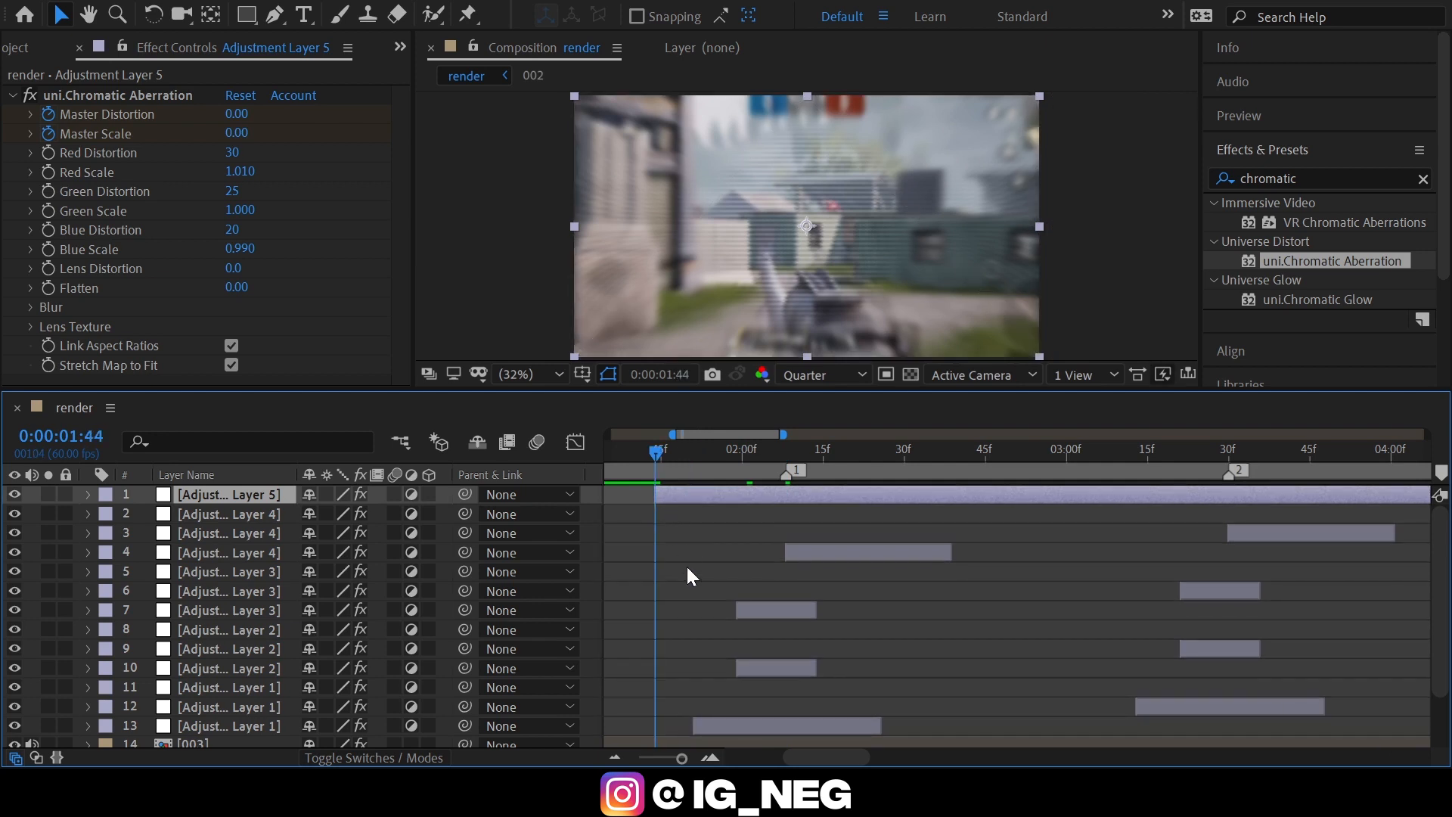
key(shift+Page_Down)
key(Page_Down)
key(Page_Down)
key(Page_Down)
key(Page_Down)
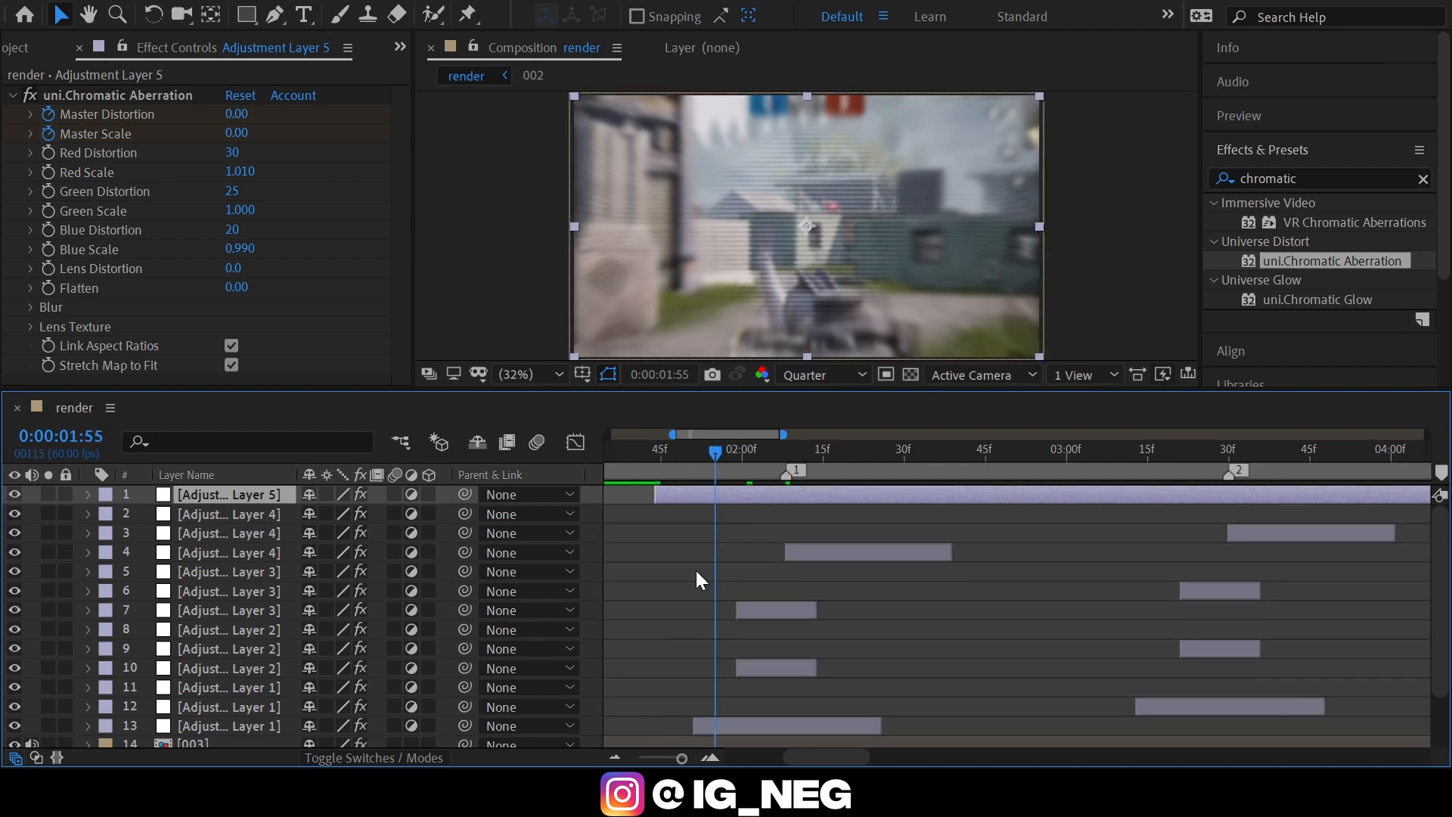
key(Page_Down)
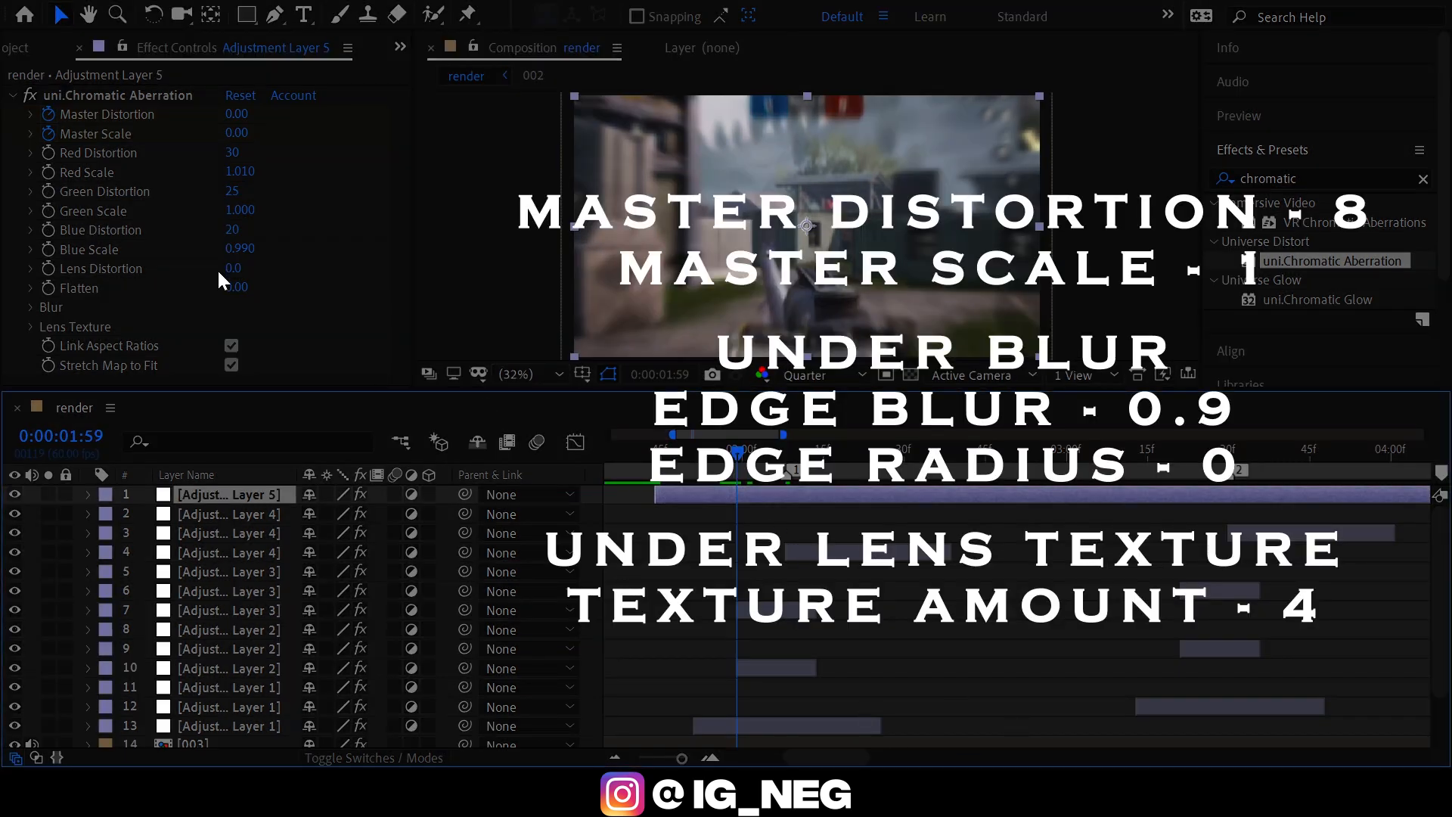
click(235, 114)
text(8)
key(Tab)
text(1)
key(Return)
Keyframe Edge Radius at 0 and Texture Amount at 4 at 0:00:01:59, and reveal Adjustment Layer 5's keyframes.
click(30, 307)
scroll(103, 299, down, 3)
click(246, 283)
text(0)
click(32, 227)
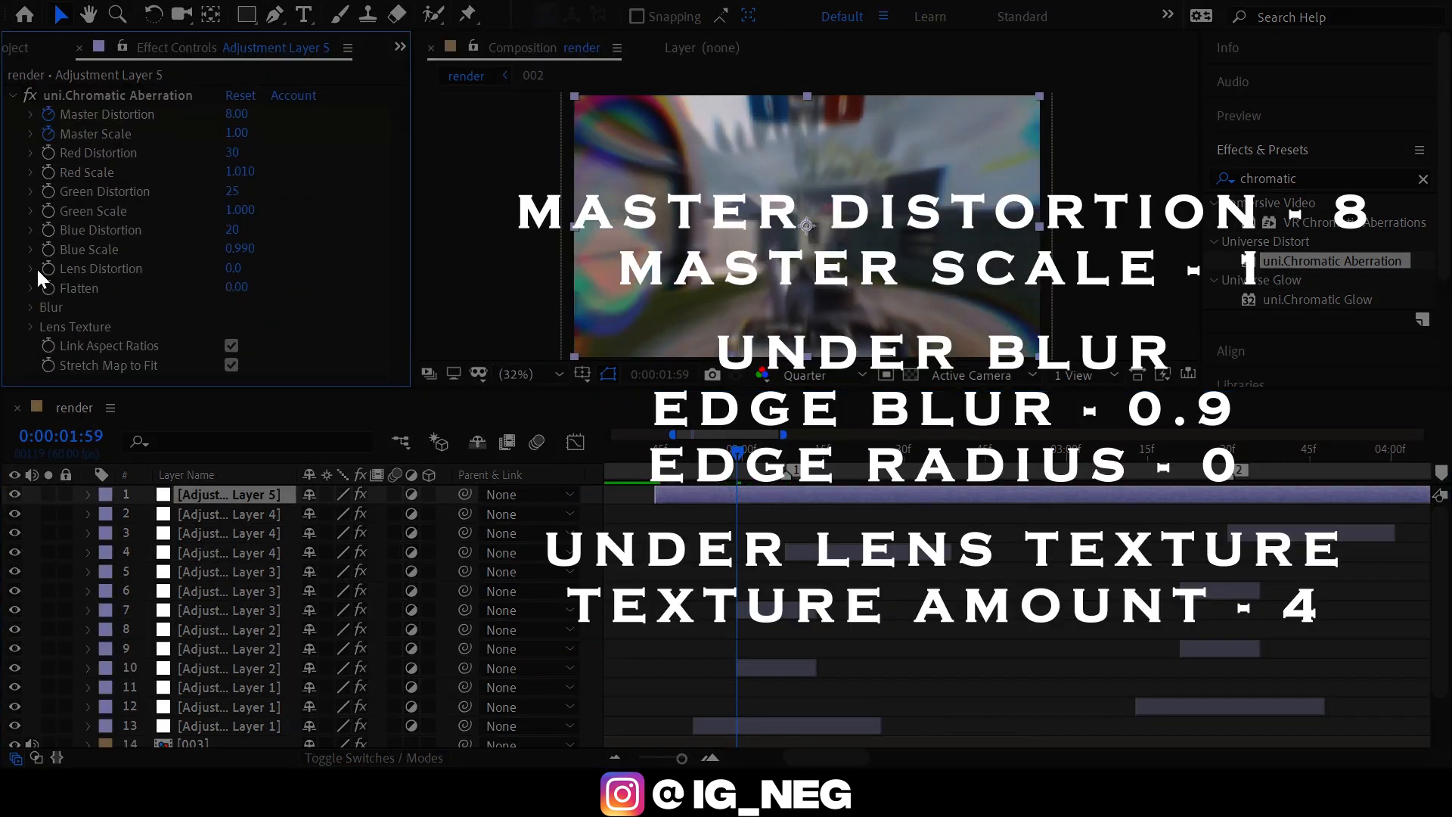
click(31, 326)
click(234, 299)
text(4)
click(30, 242)
key(u)
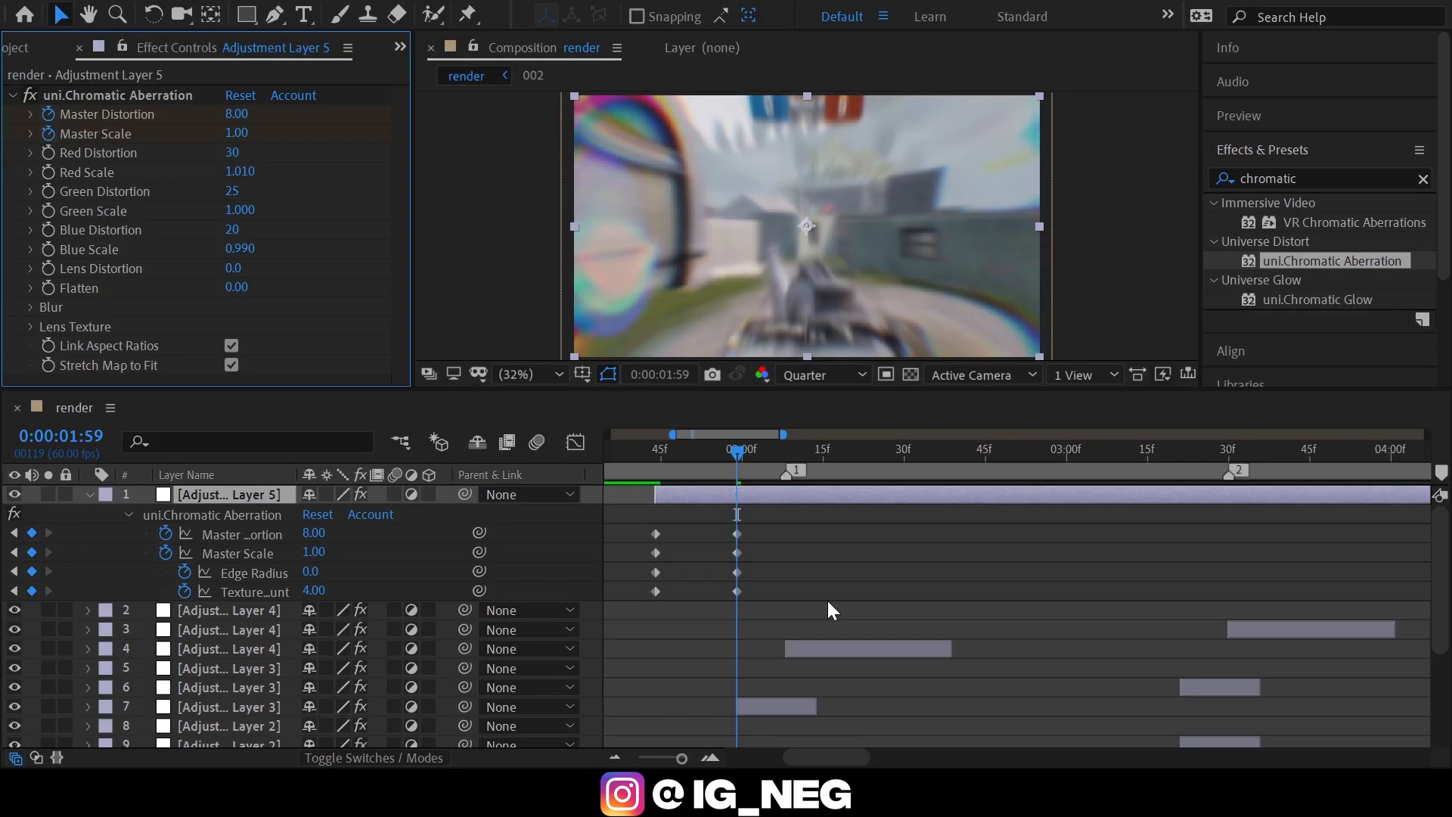
Duplicate Adjustment Layer 5's four starting uni.Chromatic Aberration keyframes to 0:00:02:27.
key(shift+Page_Down)
key(shift+Page_Down)
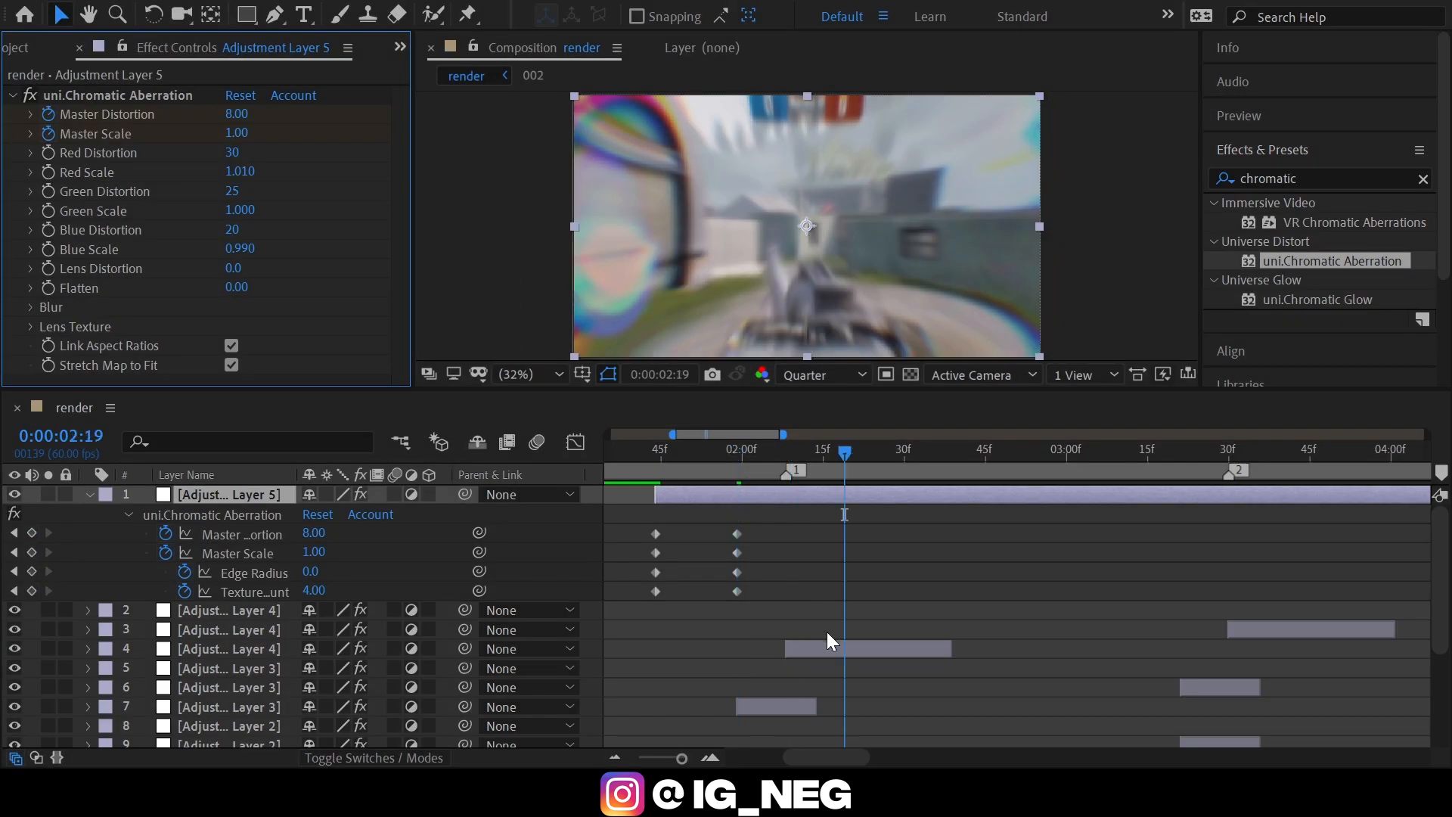
key(shift+Page_Down)
key(Page_Up)
key(Page_Up)
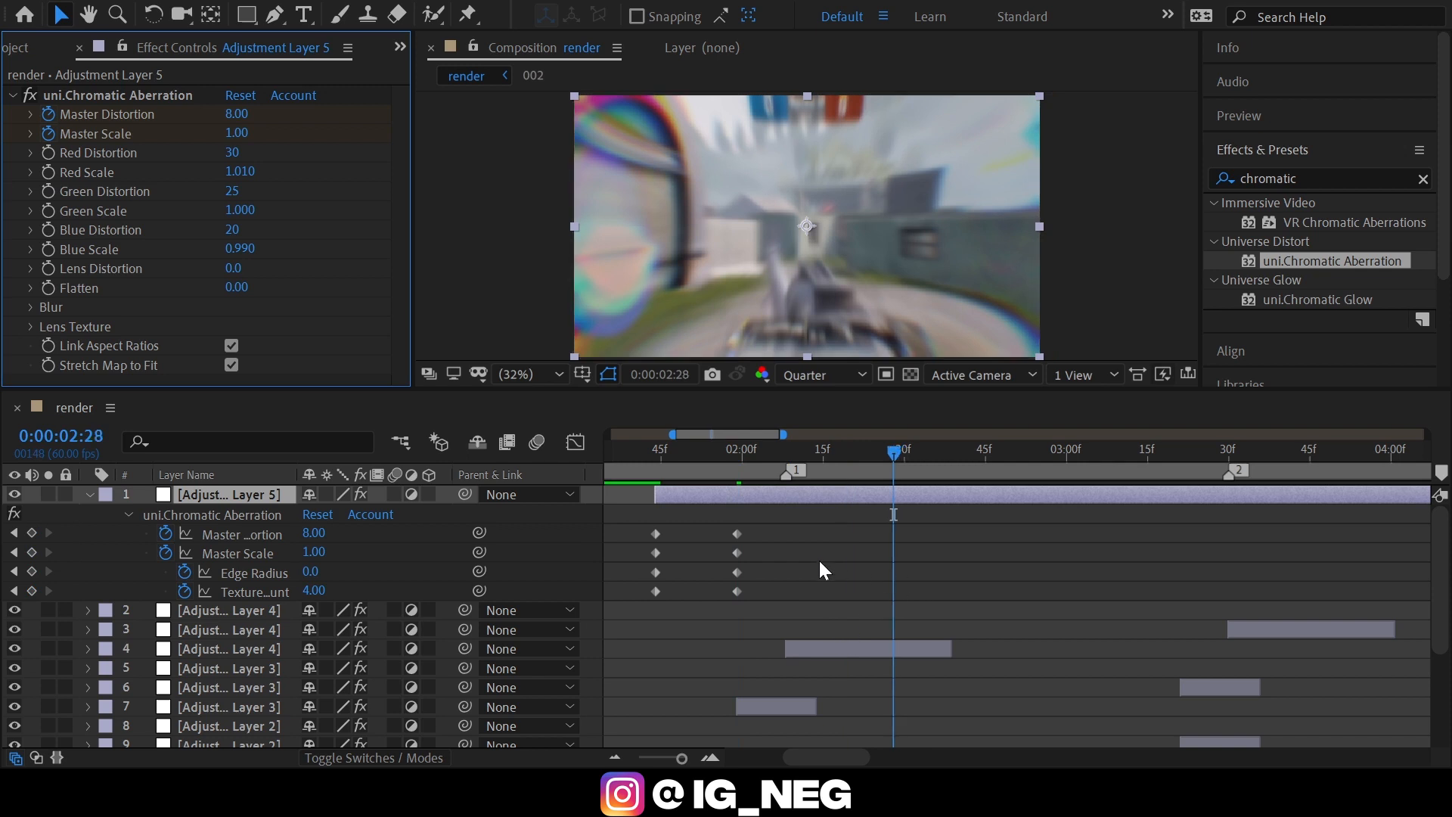
drag(676, 523, 648, 601)
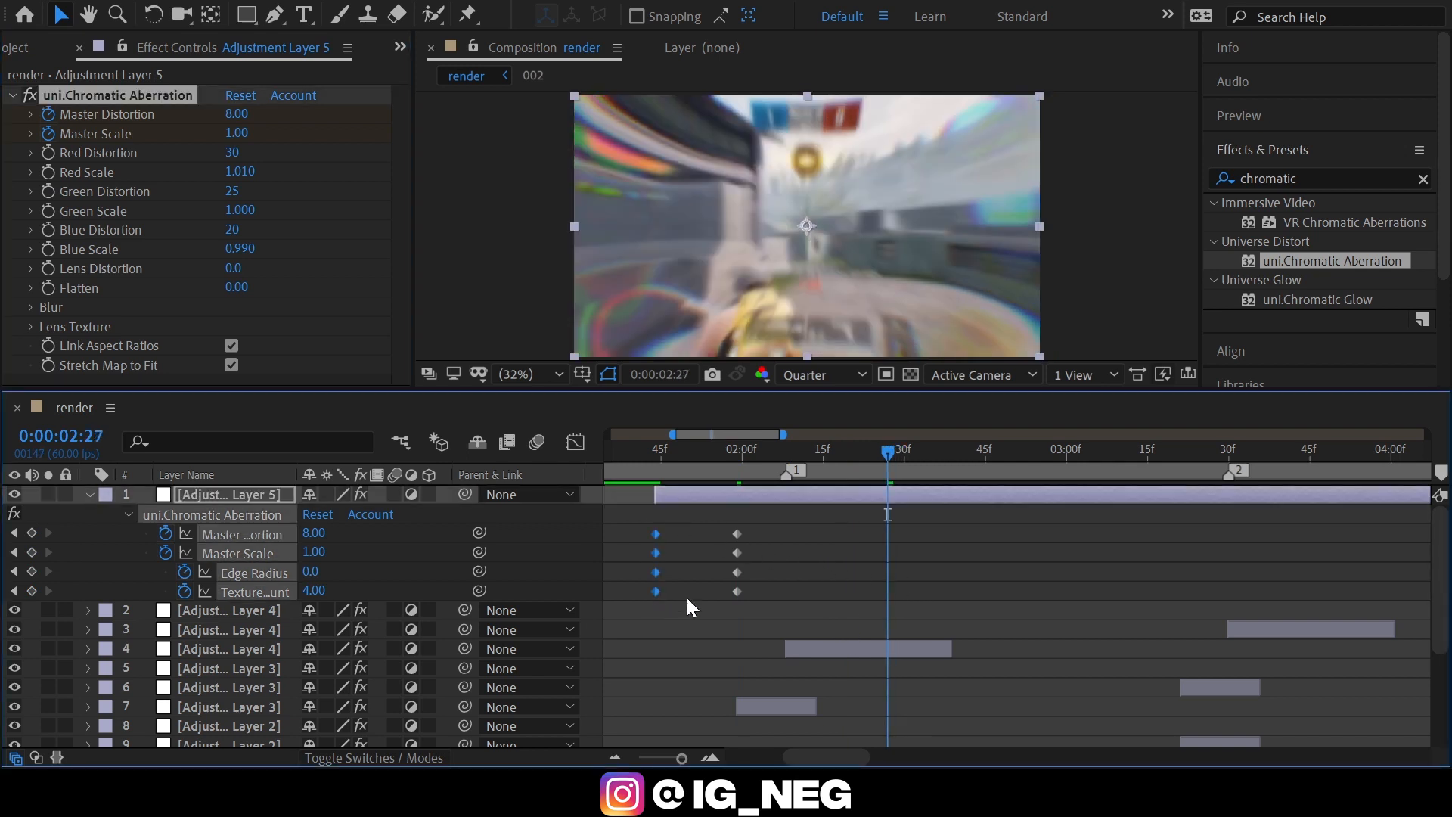
key(ctrl+v)
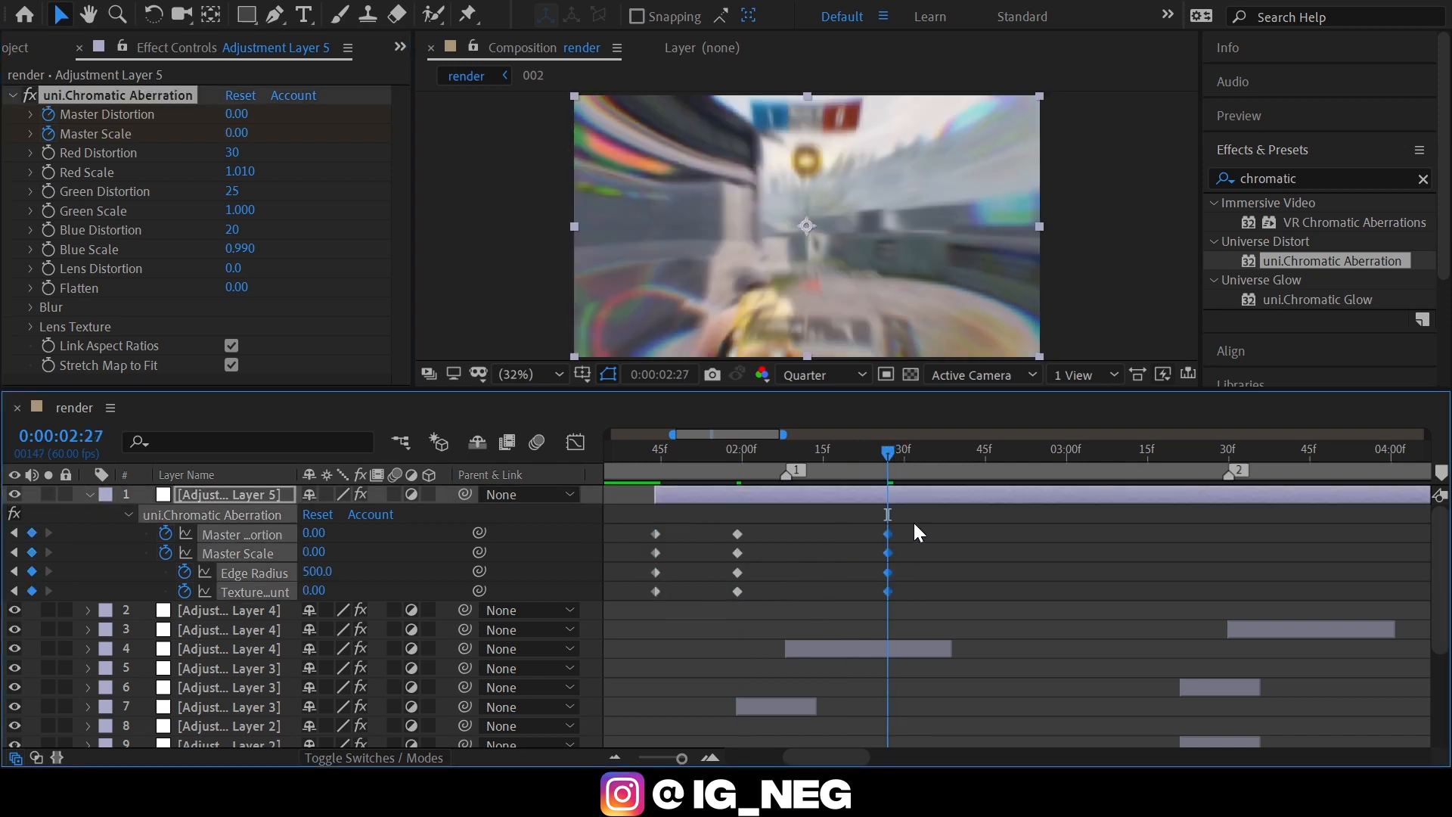
Easy-ease all the Chromatic Aberration keyframes and reshape Master Distortion's speed curve into a sharp peak at the middle keyframe.
drag(914, 522, 629, 623)
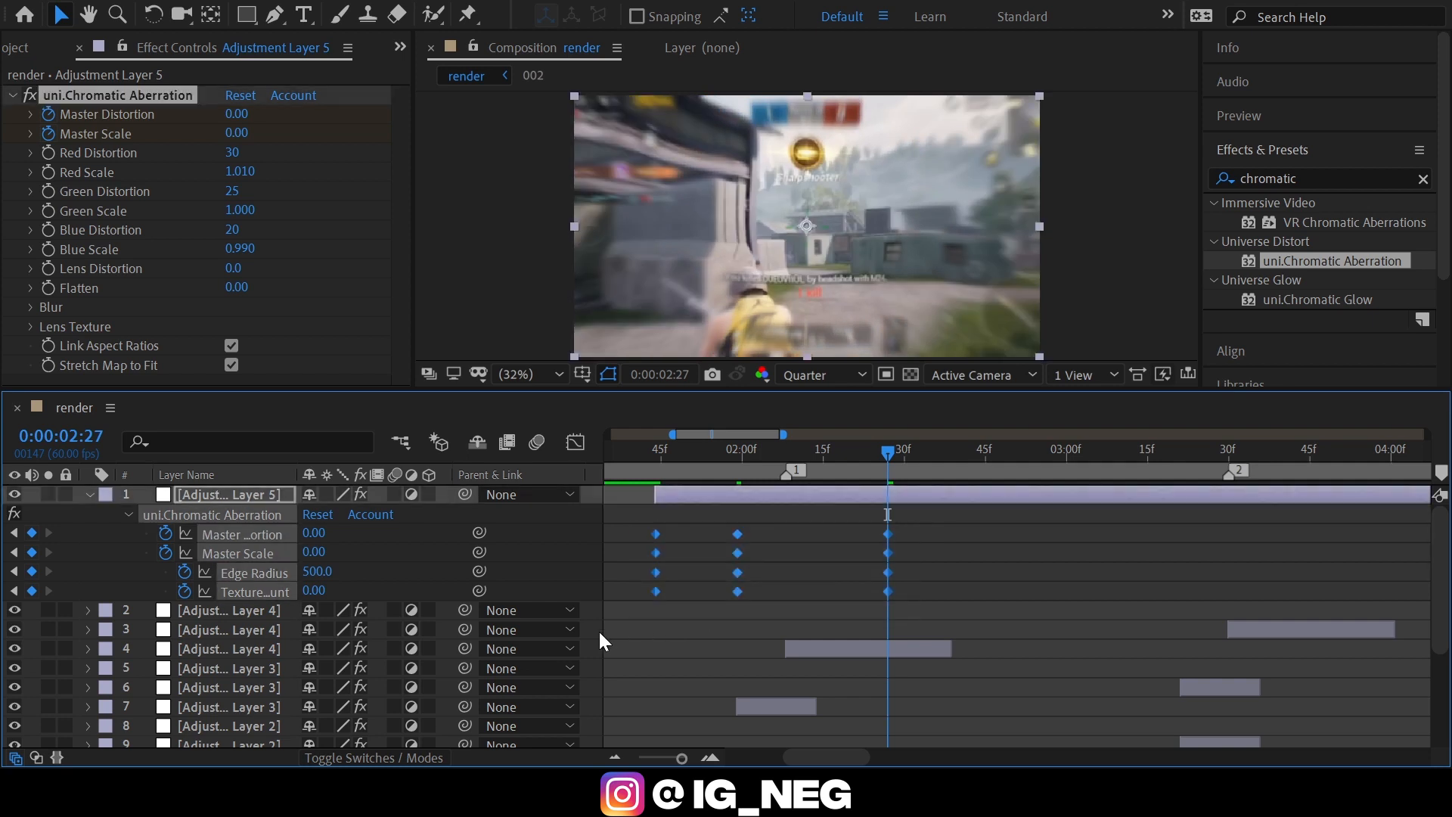
key(F9)
click(575, 442)
click(254, 534)
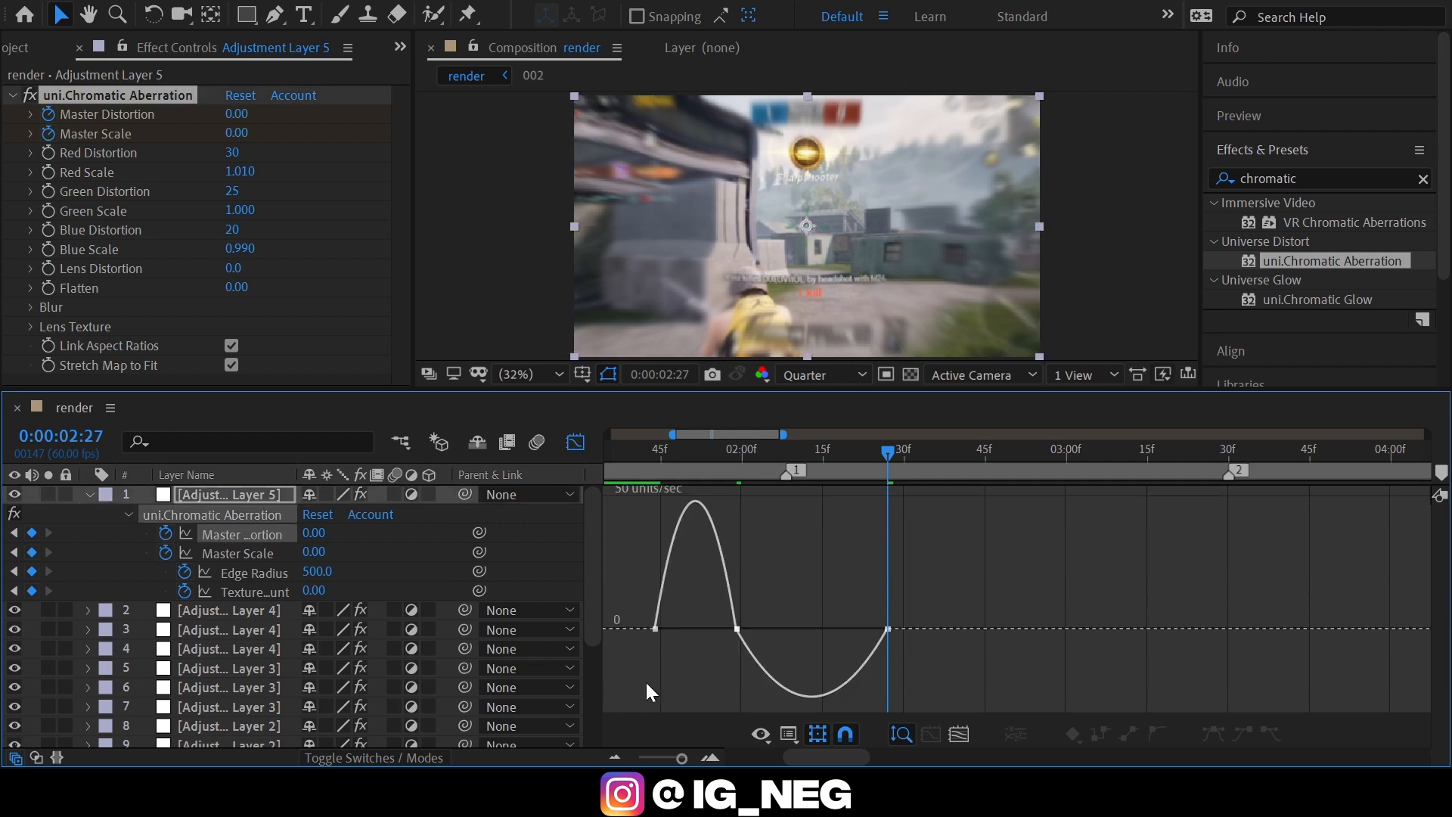
click(710, 757)
scroll(719, 574, left, 4)
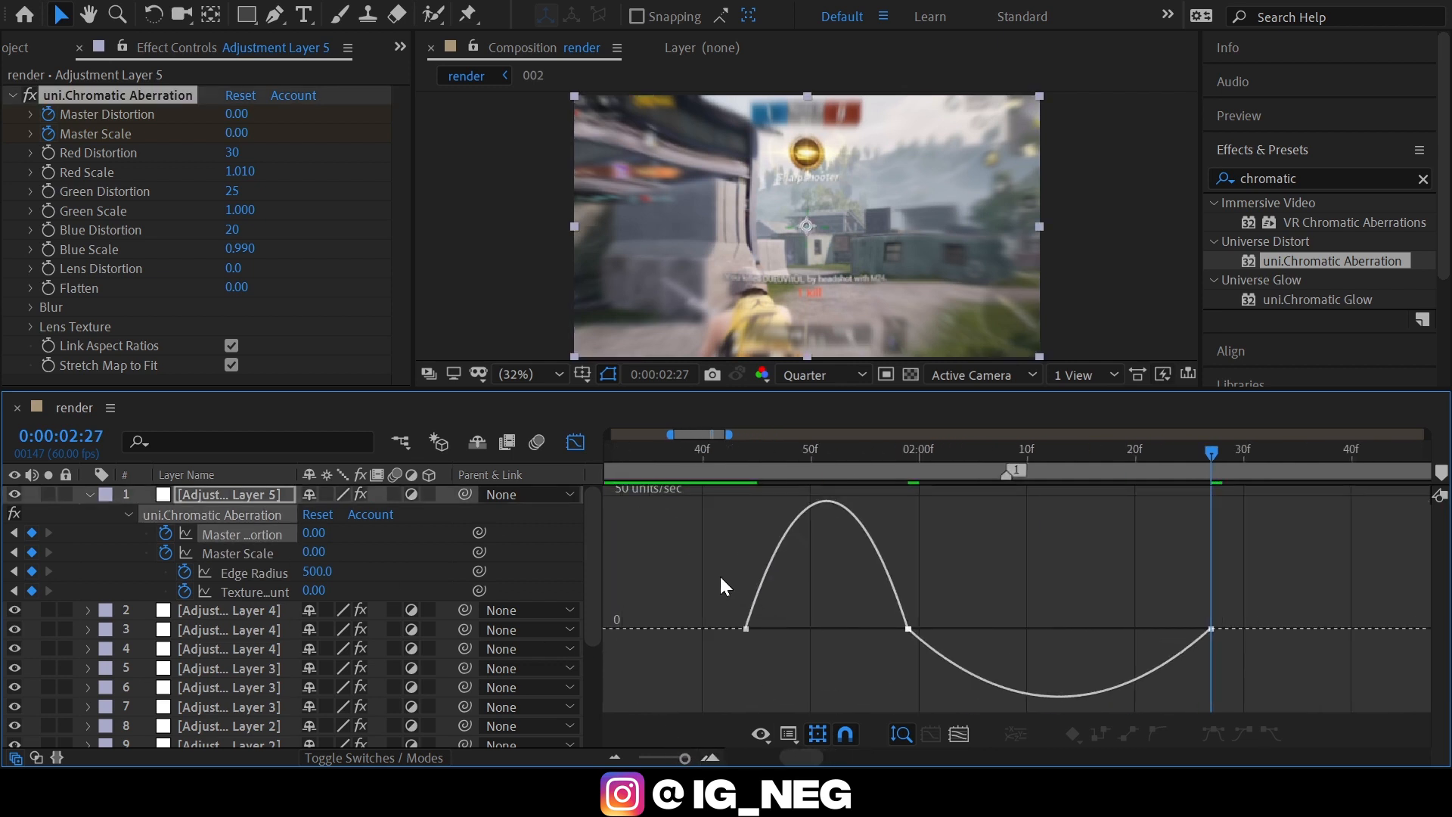
drag(719, 574, 910, 691)
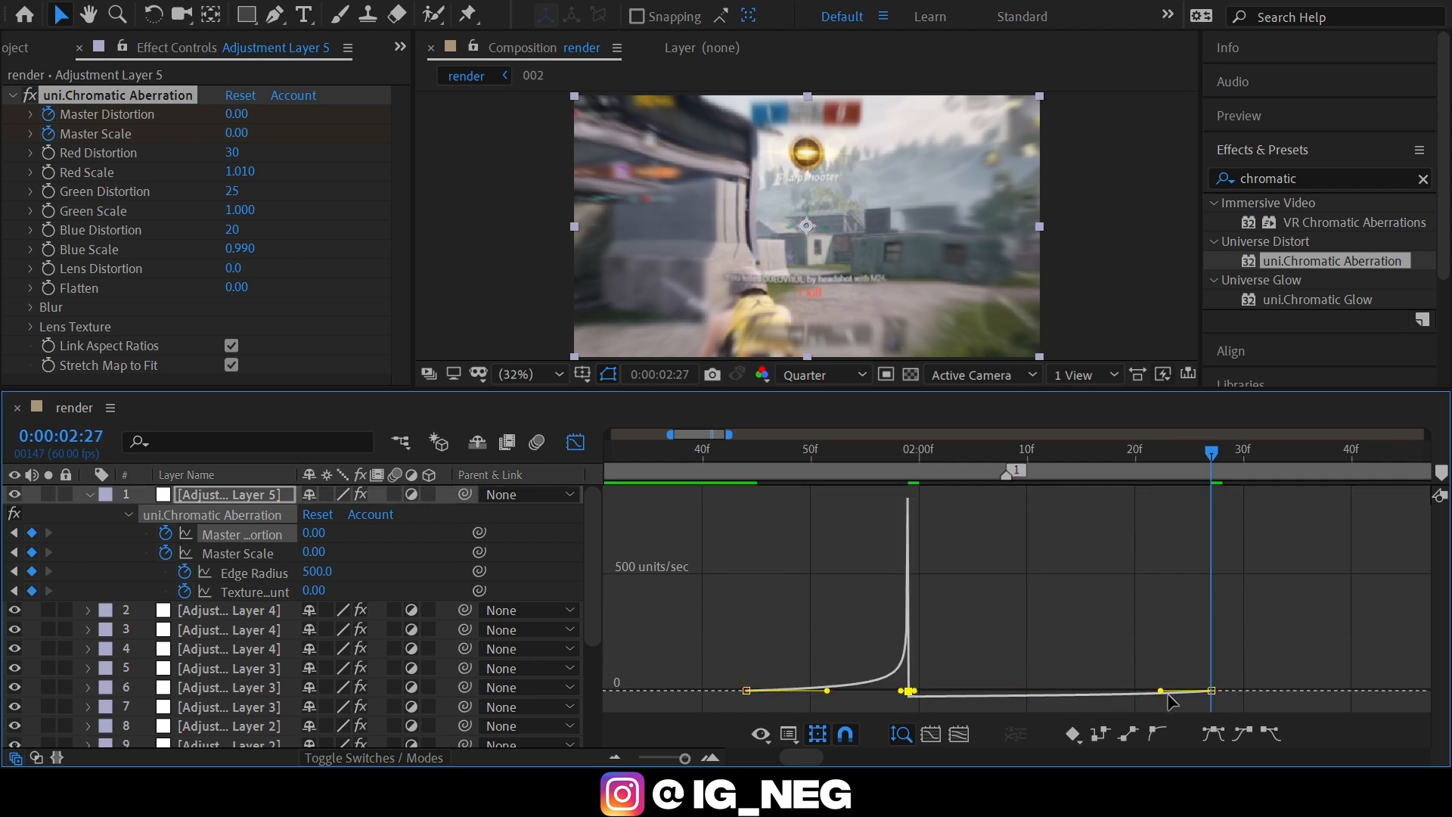
drag(1161, 691, 983, 683)
Reshape Master Scale's speed curve into a sharp peak at the middle keyframe with a gradual ease-out.
click(239, 553)
click(746, 629)
drag(773, 630, 847, 631)
drag(882, 665, 910, 690)
drag(1161, 691, 991, 688)
Reshape Edge Radius's speed curve so the change is concentrated around the middle keyframe and eases toward both ends.
click(254, 574)
click(747, 569)
click(909, 534)
drag(773, 569, 911, 507)
click(1212, 508)
drag(1161, 508, 985, 505)
Reshape Texture Amount's speed curve around the middle keyframe, and return the timeline to the layer bar view.
click(254, 592)
click(747, 629)
drag(773, 629, 841, 631)
click(909, 665)
drag(882, 665, 1046, 681)
key(shift+F3)
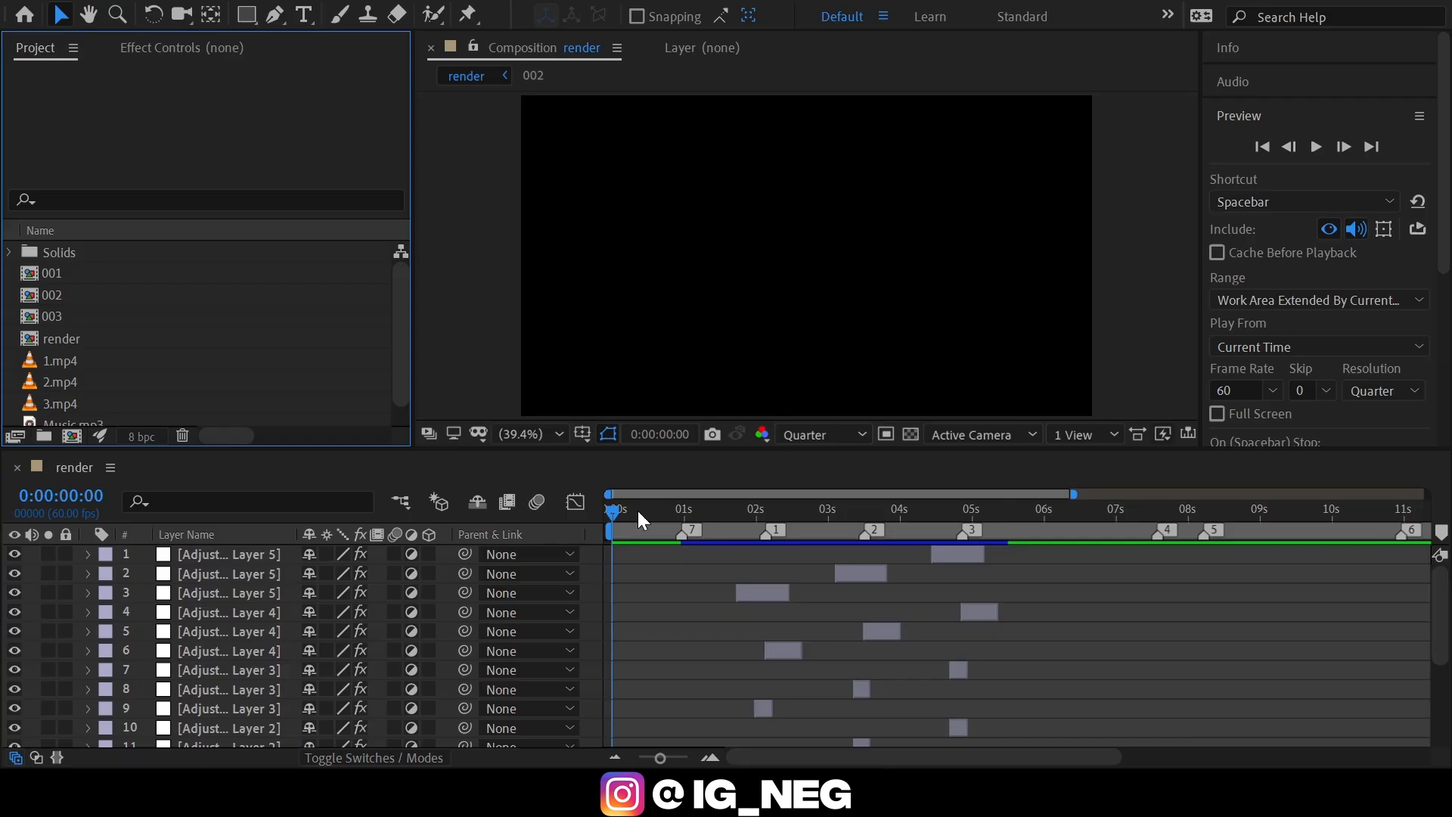
Add a new adjustment layer above all layers in the render composition.
drag(637, 510, 615, 522)
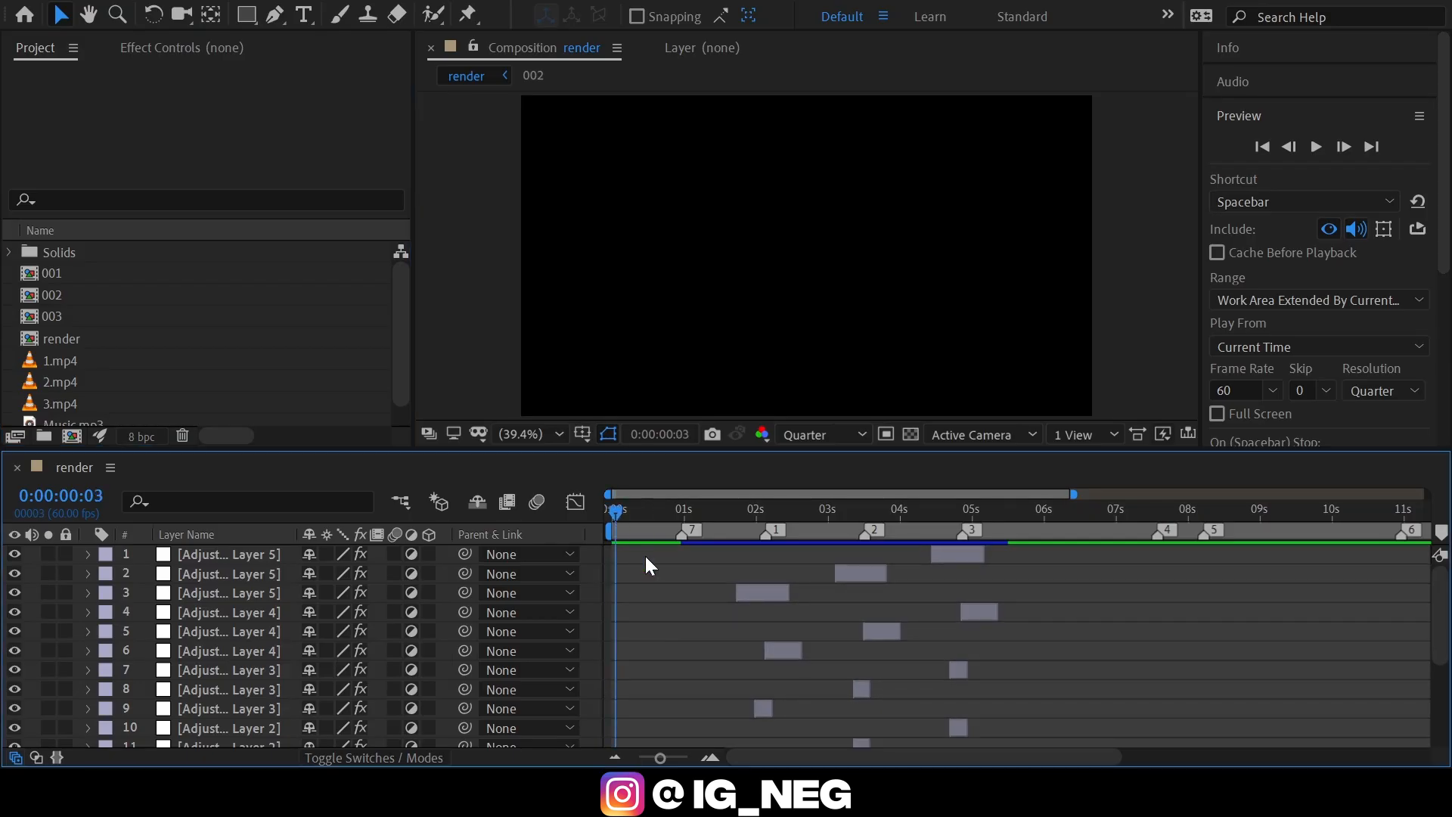
key(ctrl+alt+y)
click(707, 755)
click(707, 754)
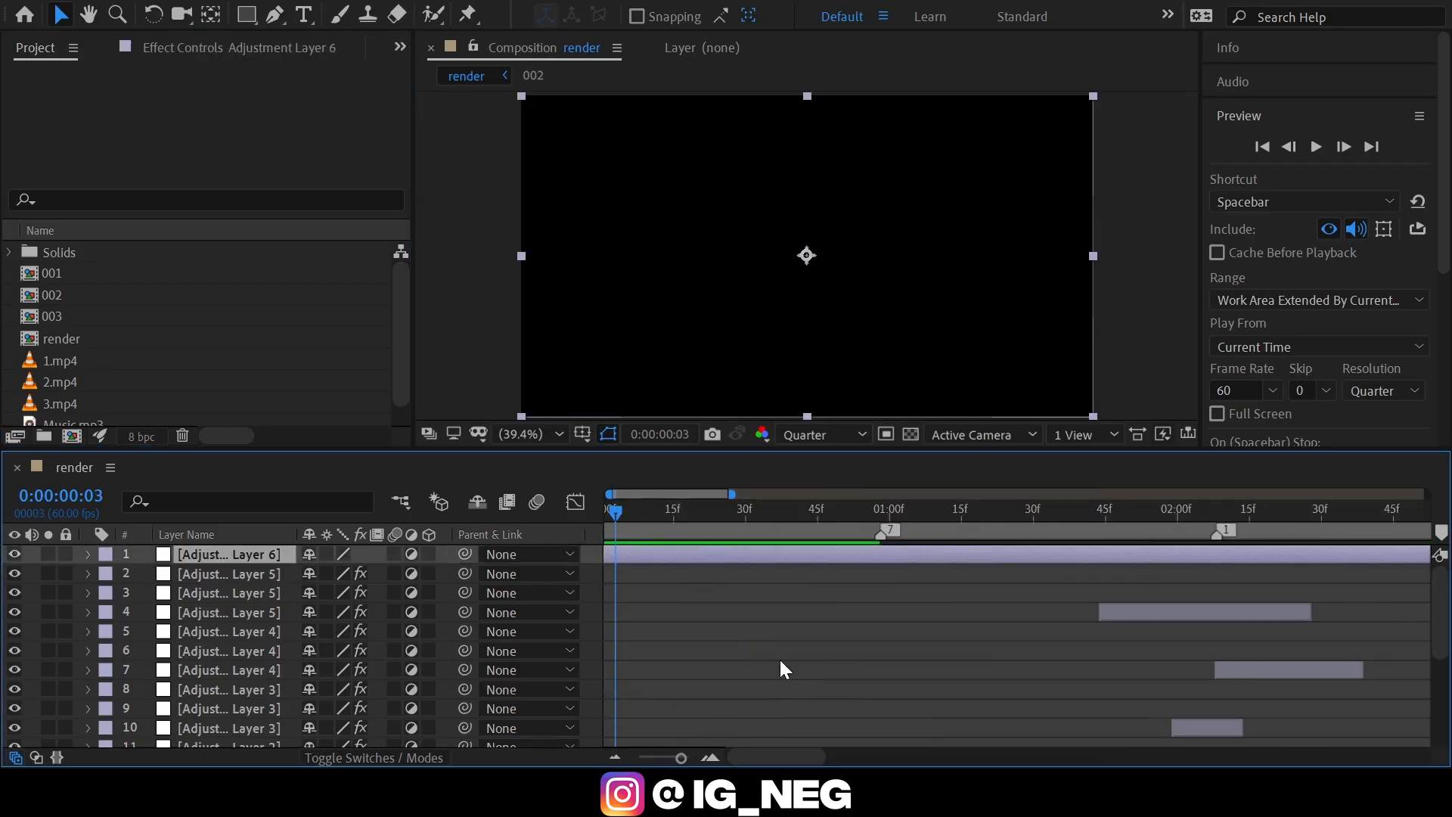
Move Adjustment Layer 6 directly above layer [003] and trim its start to music marker 1 at 0:00:02:08.
drag(777, 747, 807, 701)
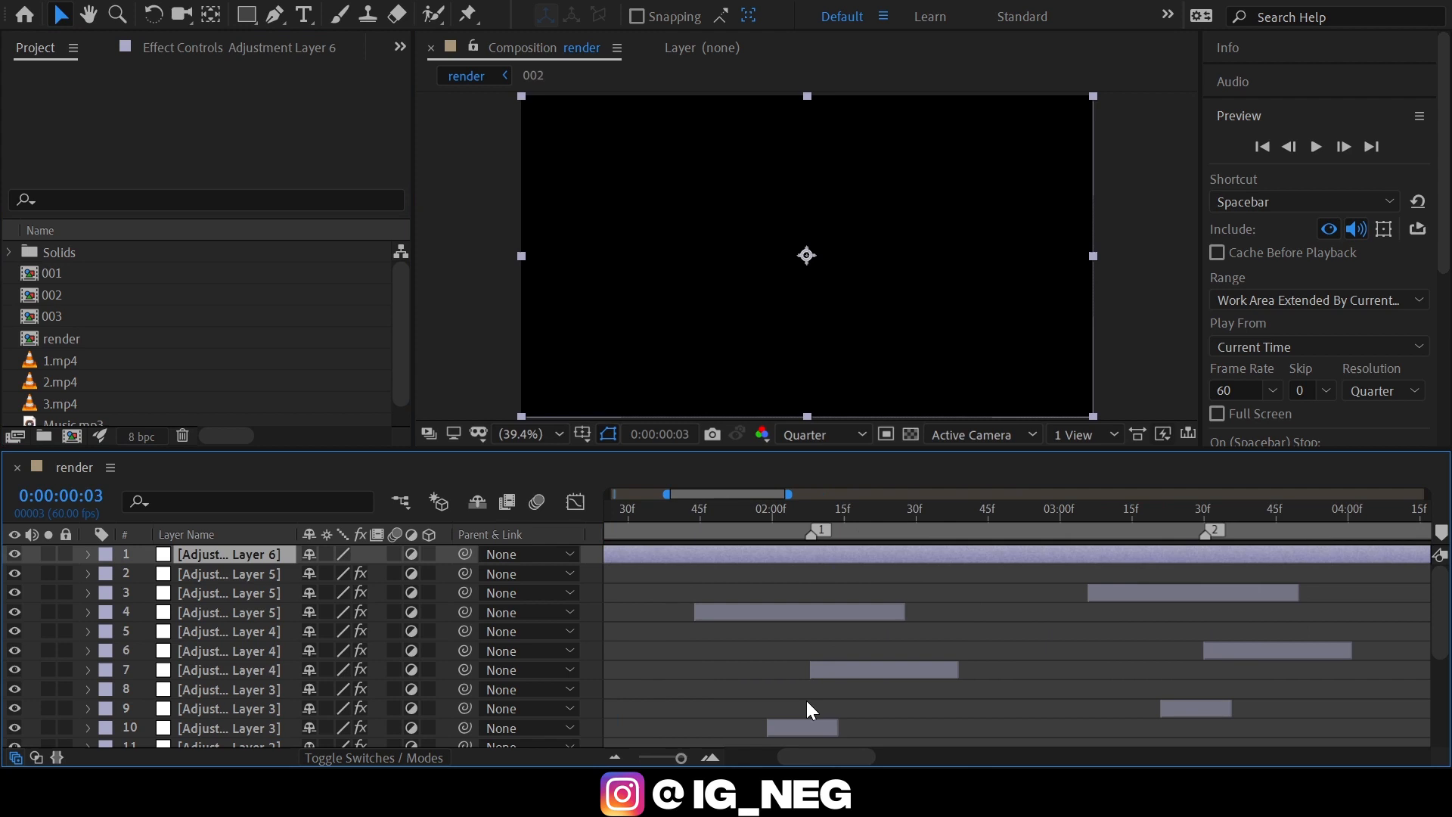
mouse_move(778, 500)
mouse_down()
mouse_move(806, 502)
mouse_move(786, 505)
mouse_up()
click(767, 512)
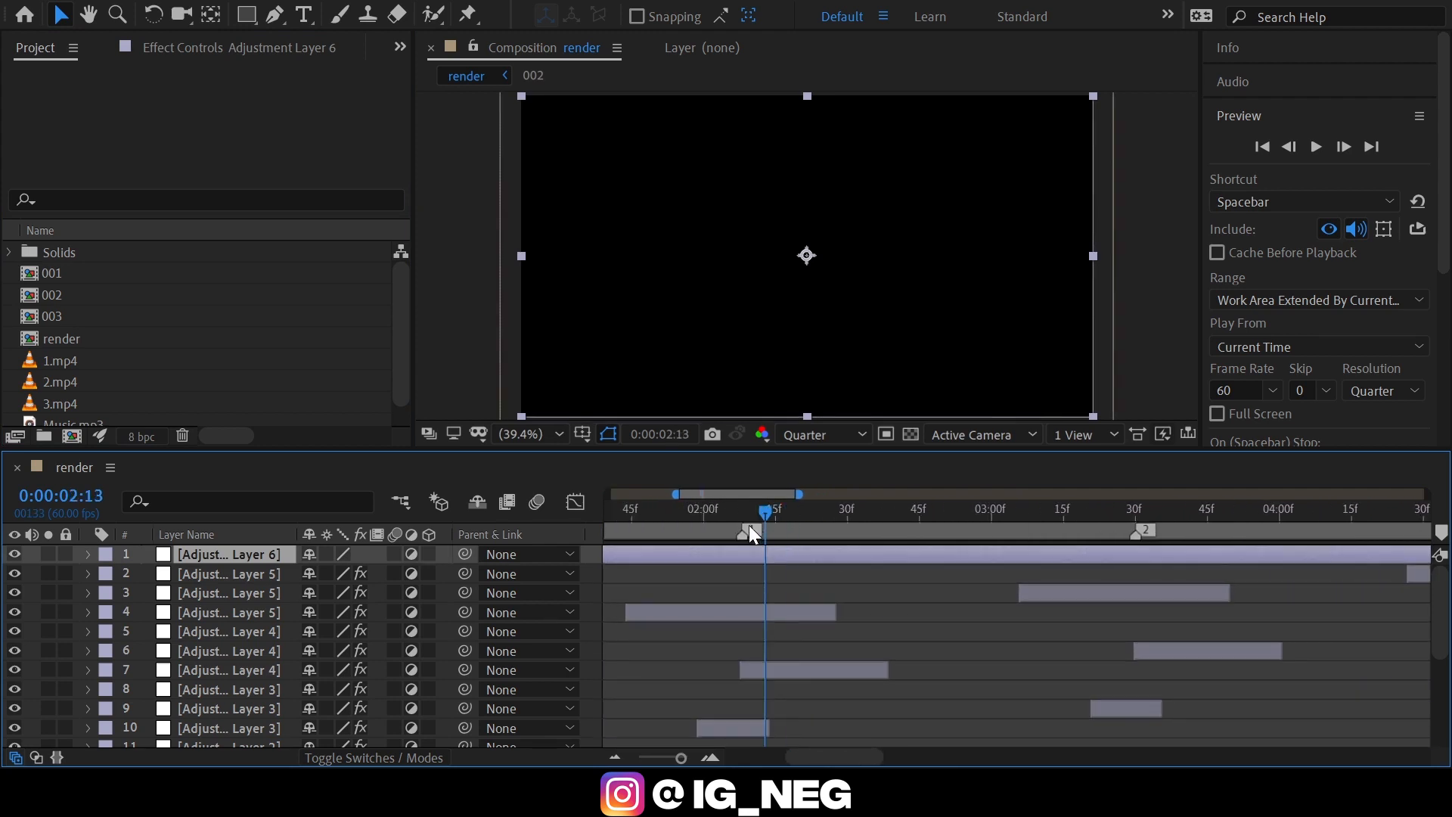
click(749, 527)
mouse_move(275, 547)
mouse_down()
mouse_move(282, 735)
mouse_move(283, 692)
mouse_move(285, 723)
mouse_up()
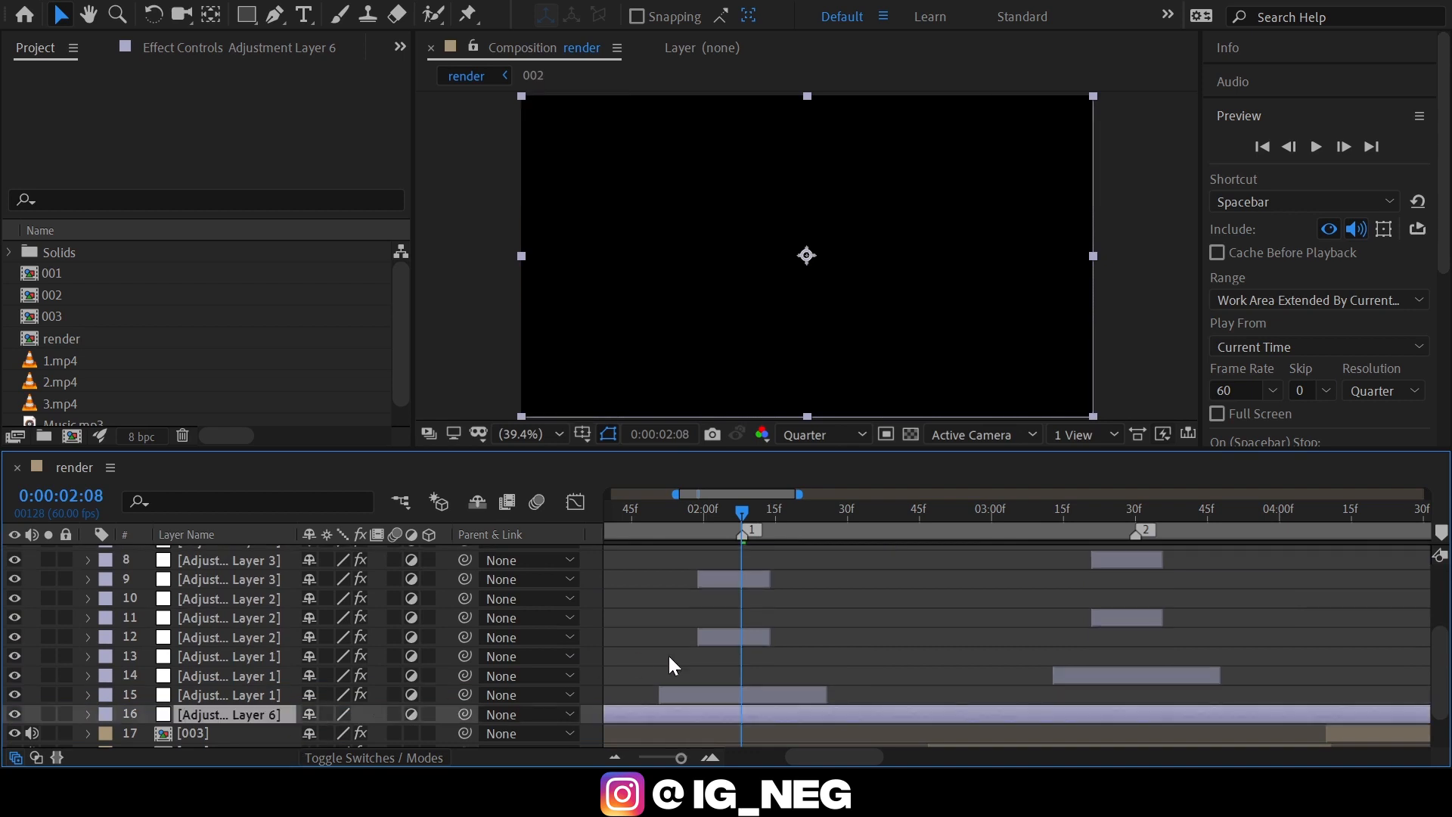
scroll(701, 653, down, 2)
key(alt+bracketleft)
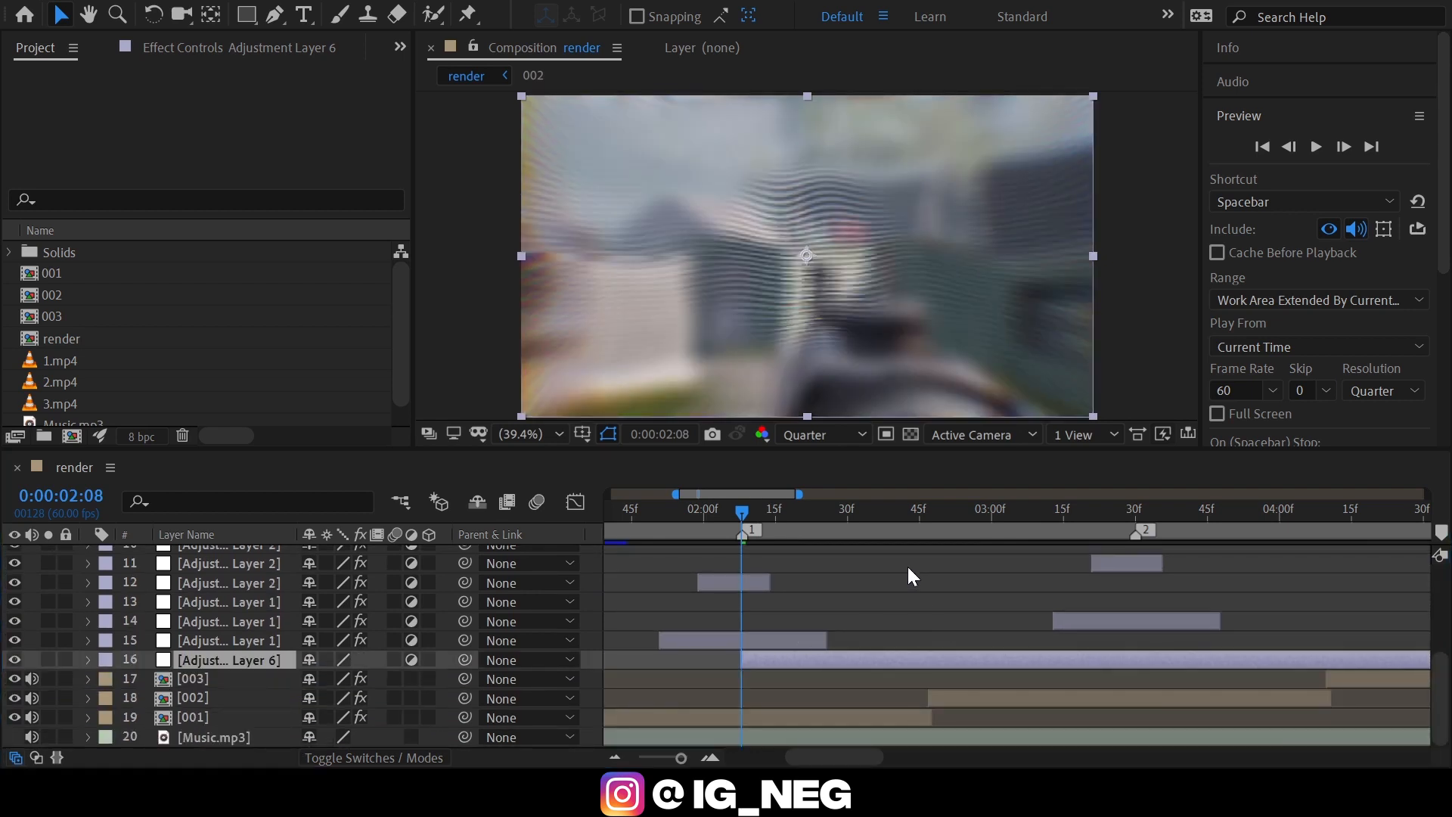
Apply Shine to Adjustment Layer 6 and place its keyframed Source Point at about 1634, 226.
click(1240, 116)
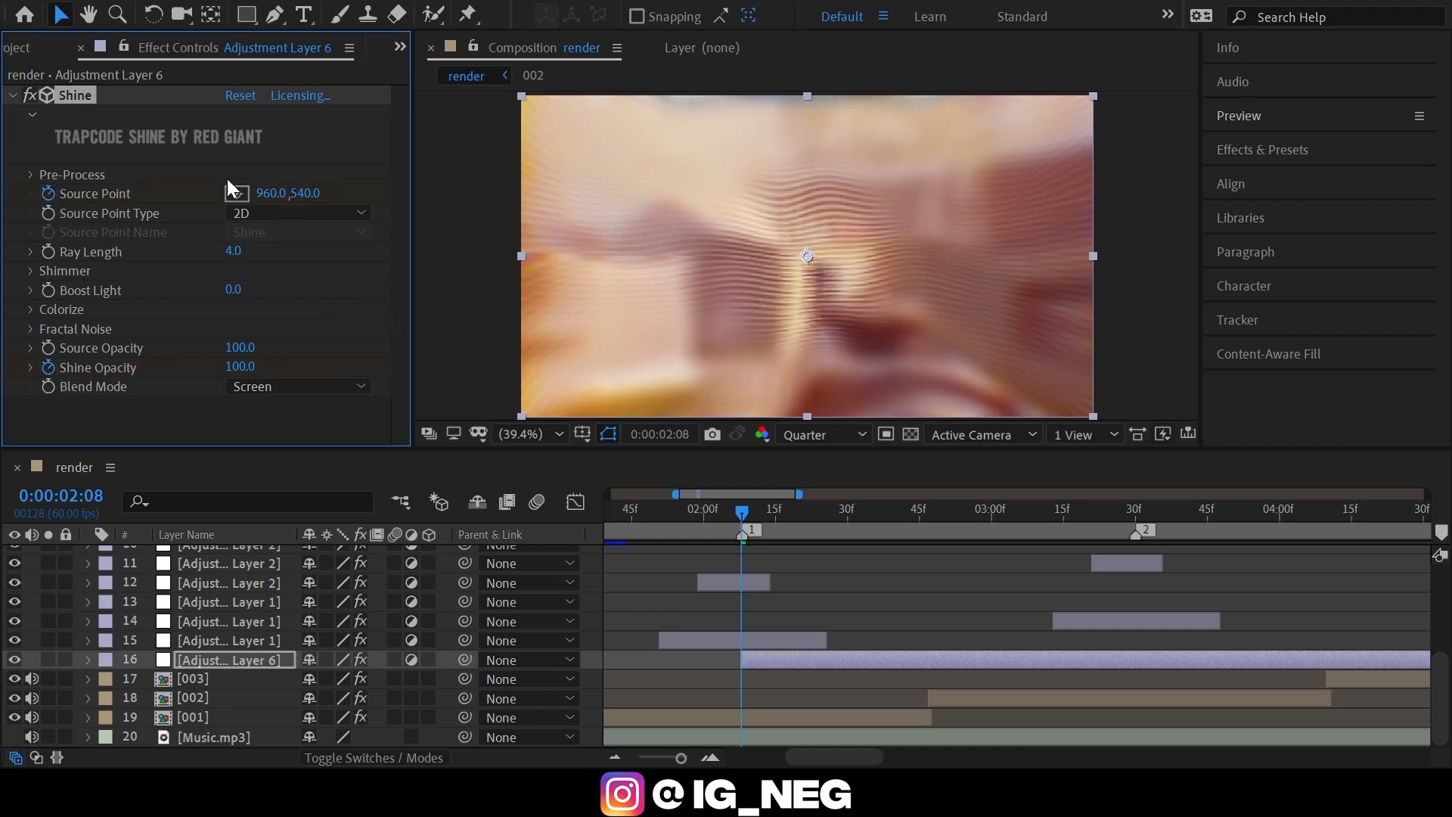
click(236, 195)
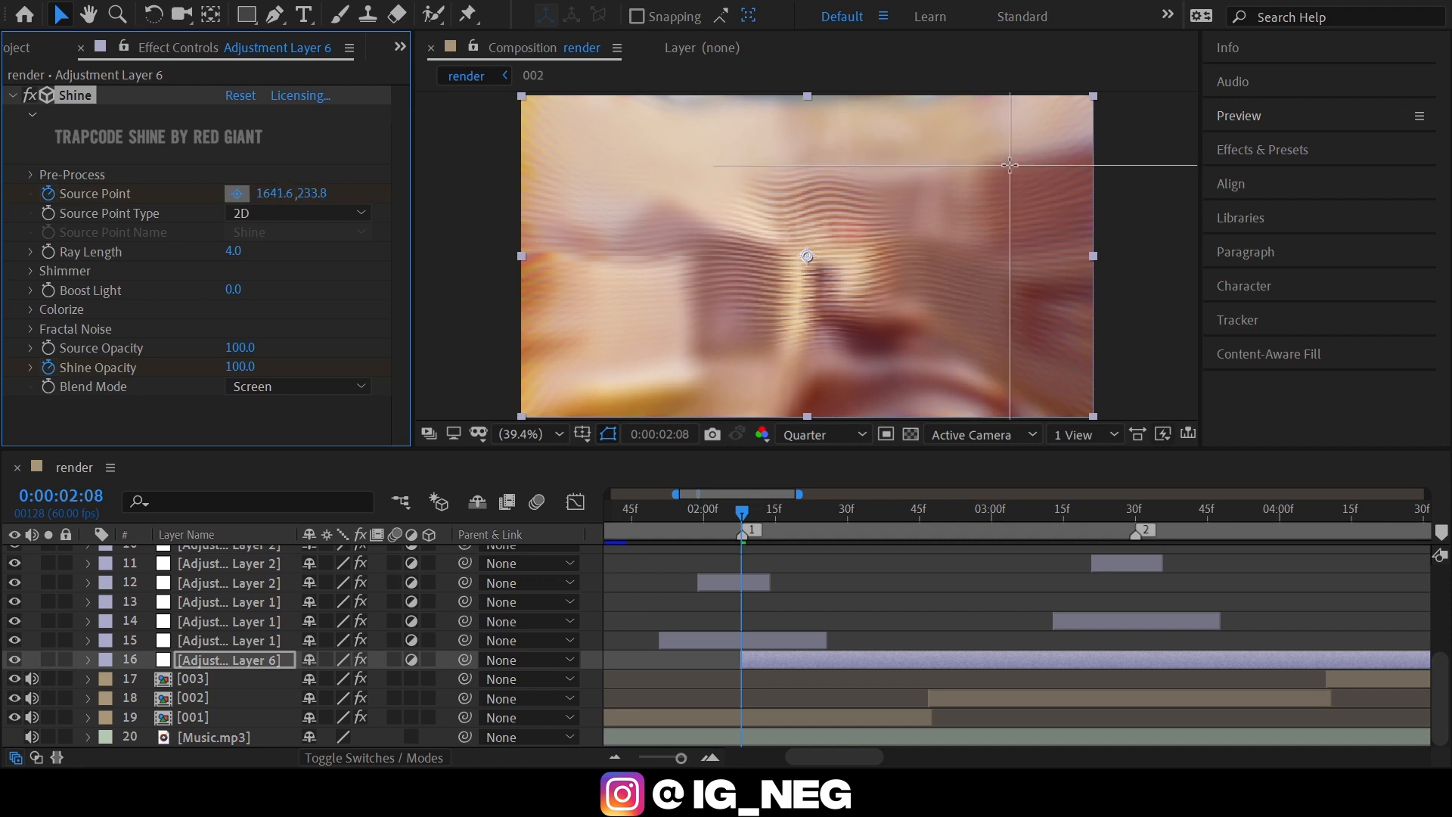
click(1006, 162)
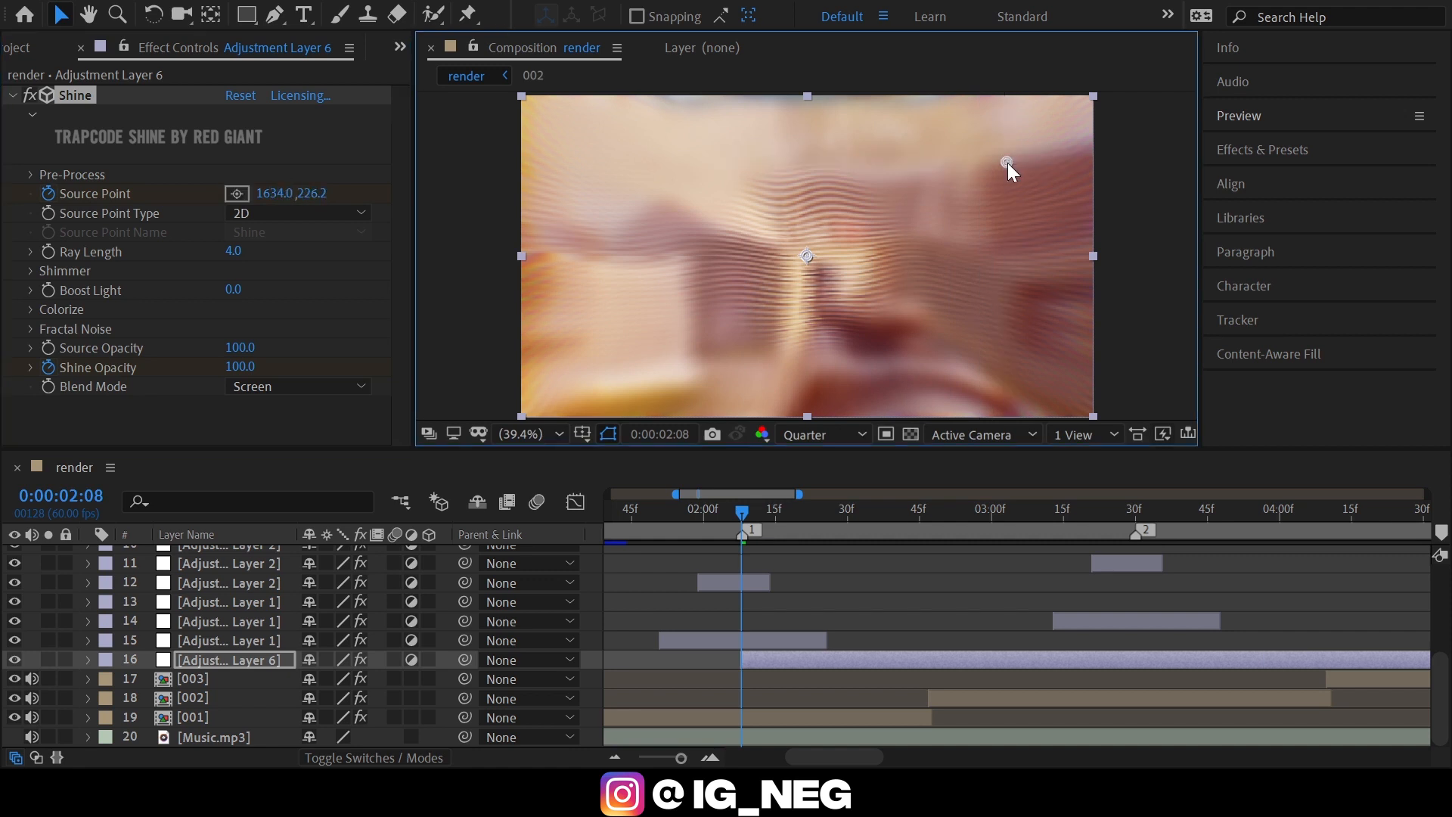
Set Shine's Ray Length to 3 and Boost Light to 5.
click(236, 252)
text(5)
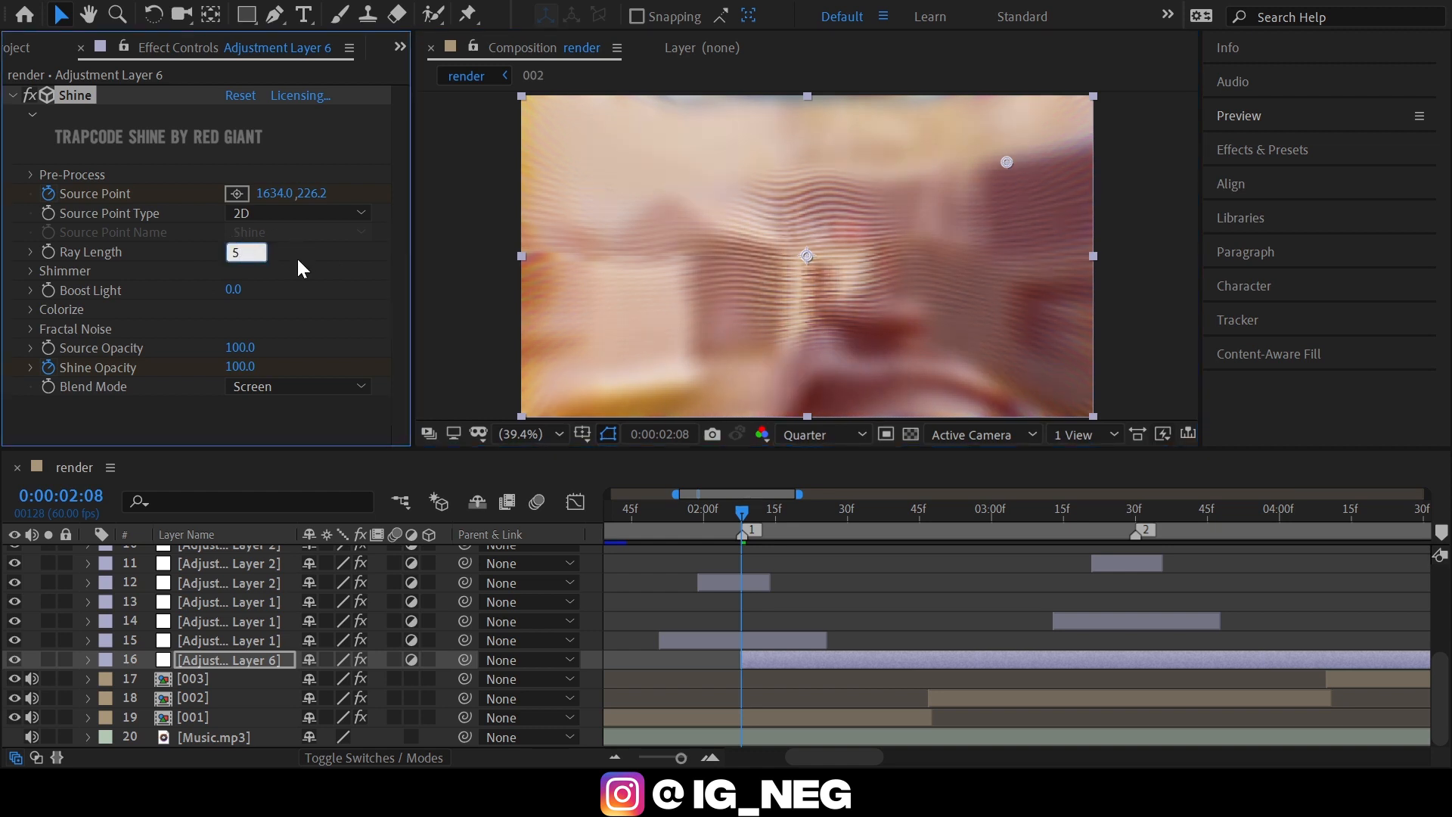
text(3)
key(Return)
click(234, 252)
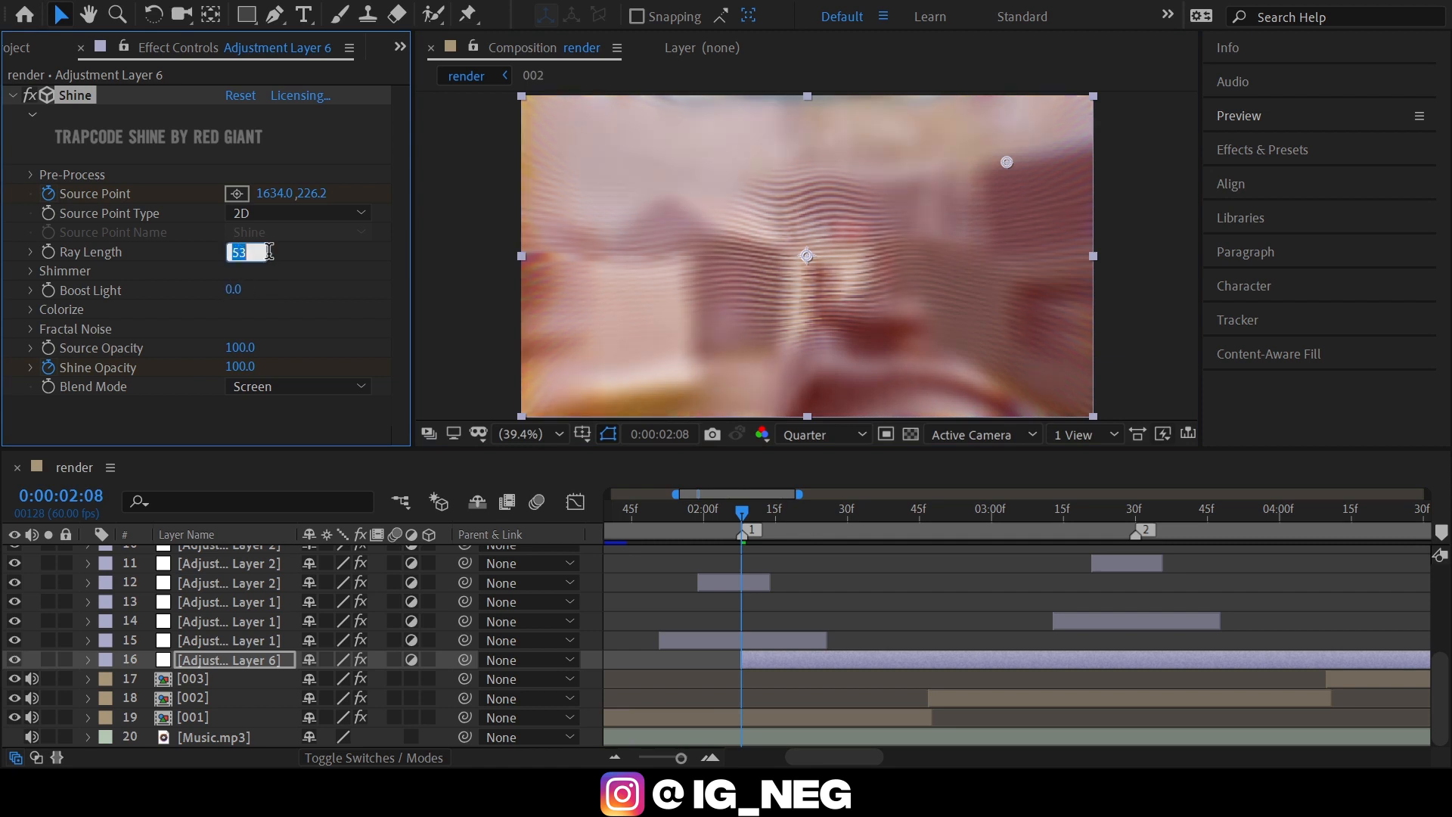
text(3)
key(Return)
click(234, 289)
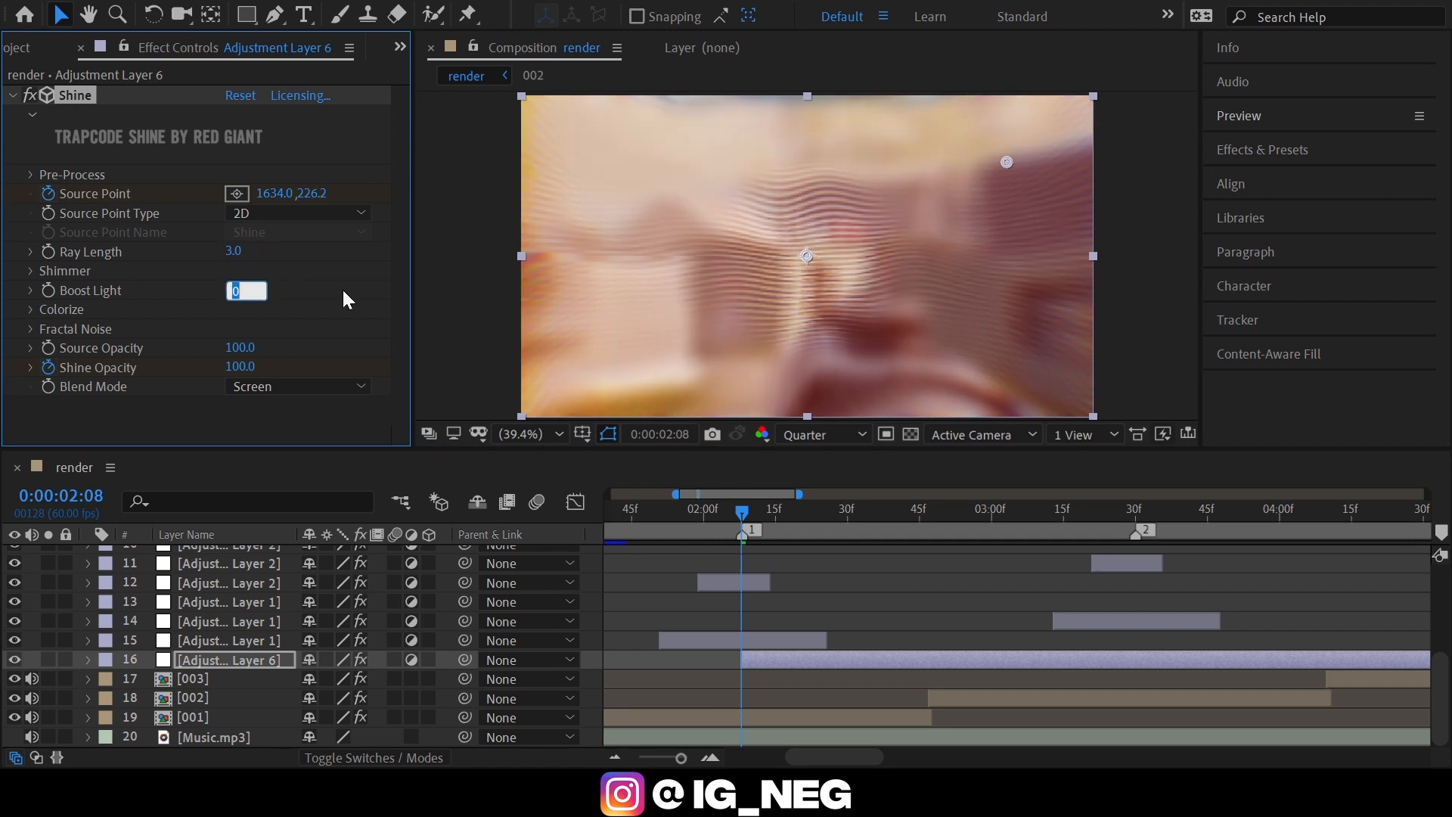
text(5)
key(Return)
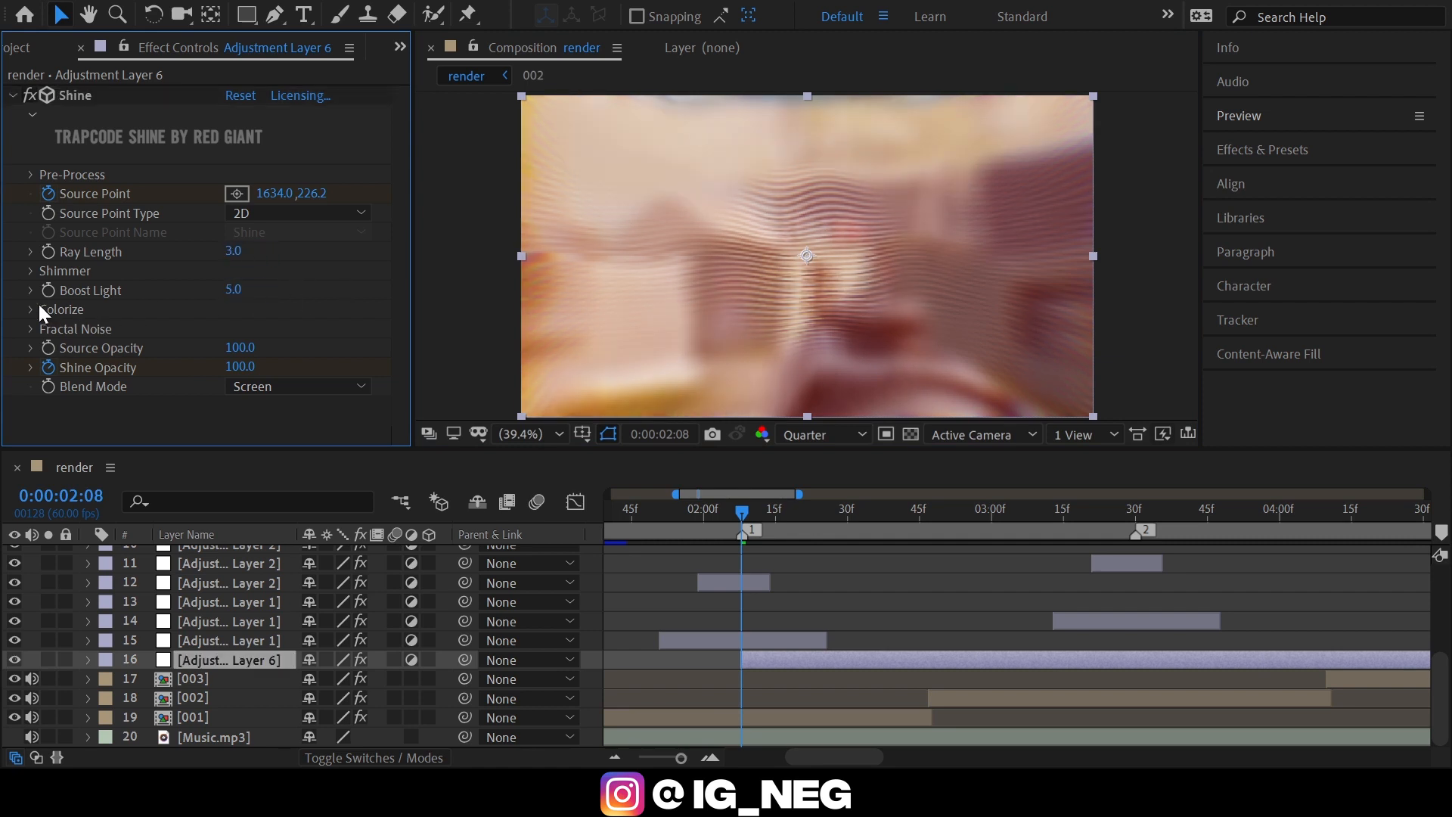
Set Shine's Colorize preset to Electric.
click(30, 309)
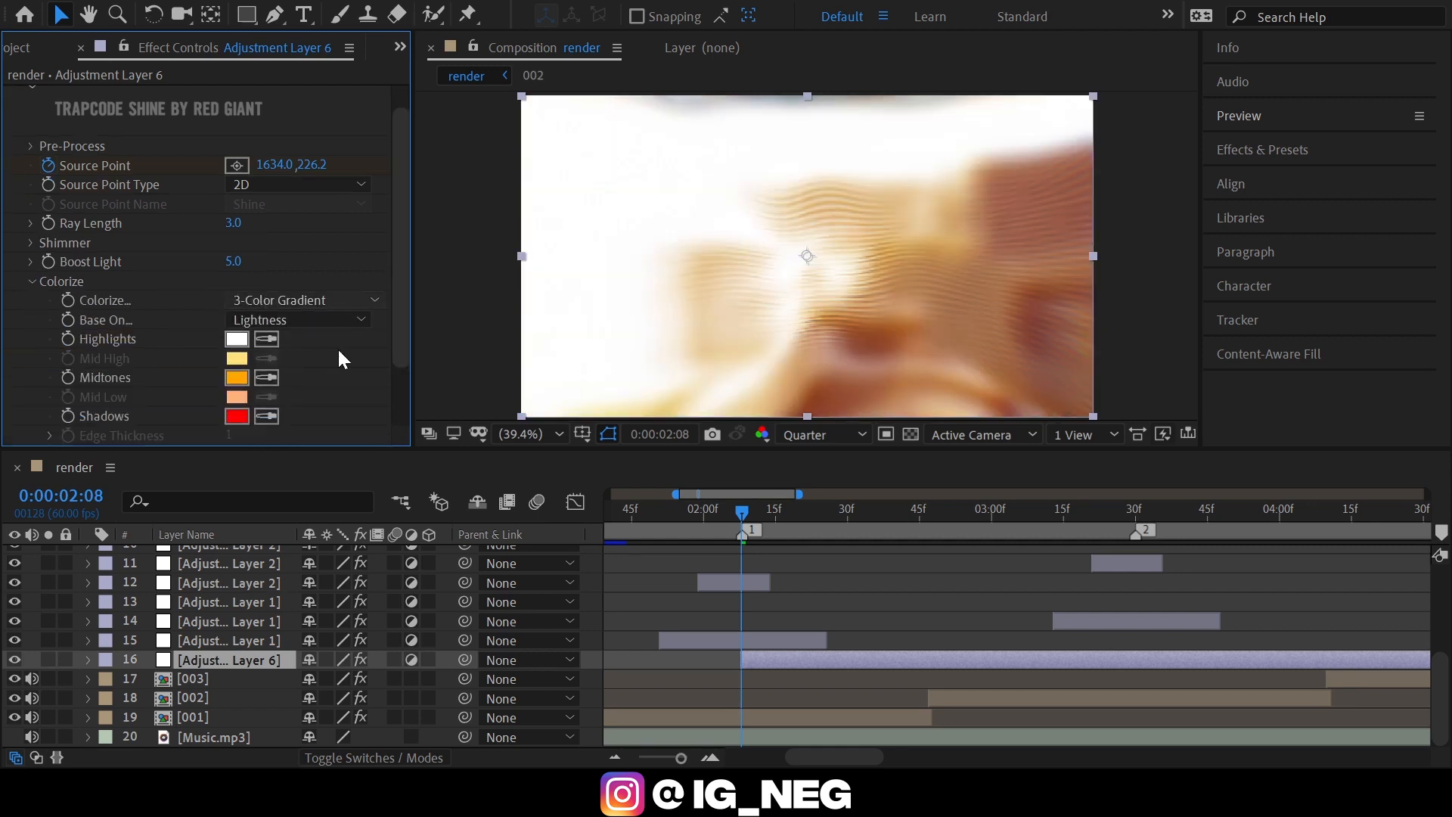
click(343, 204)
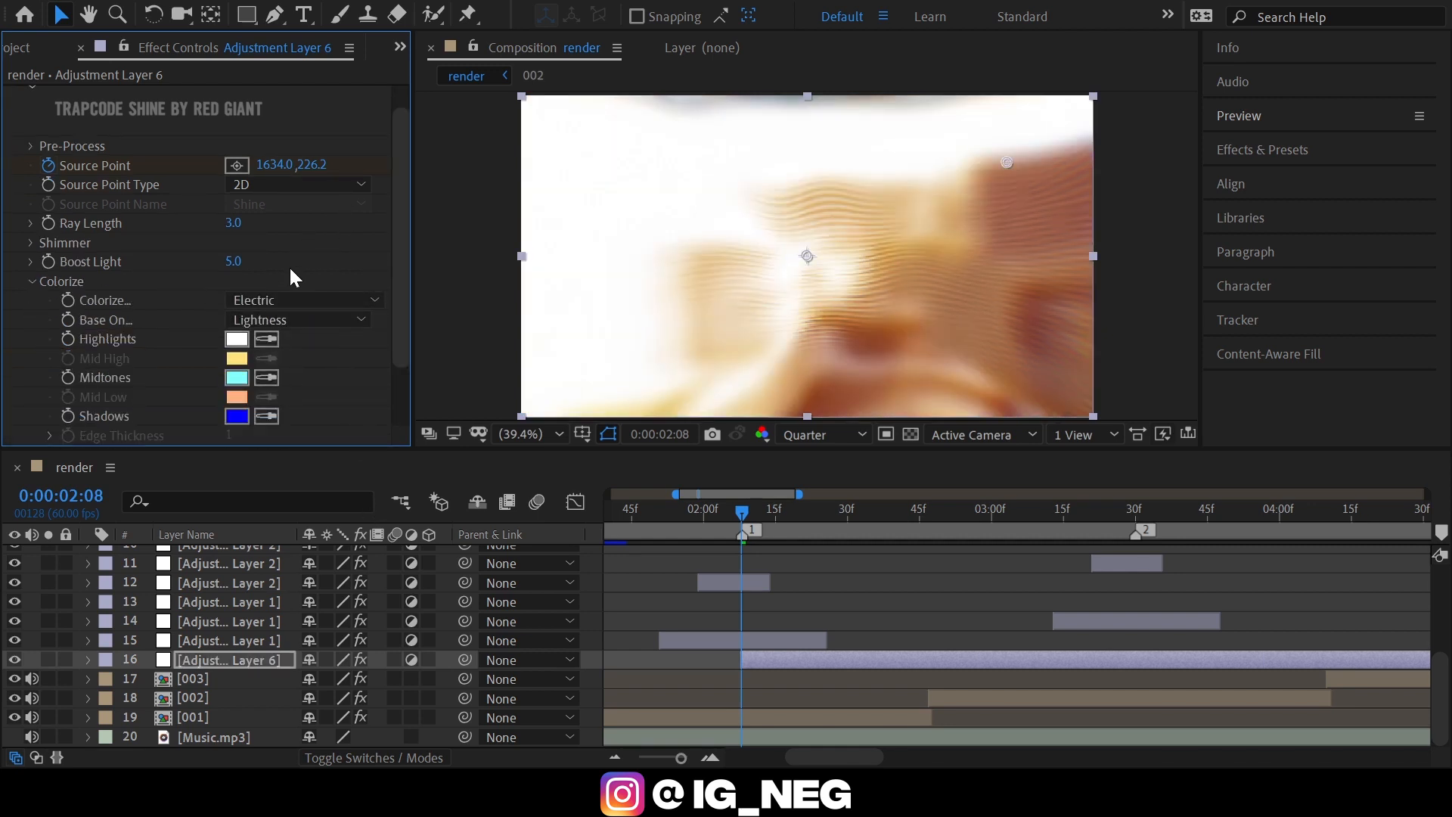
scroll(193, 310, down, 2)
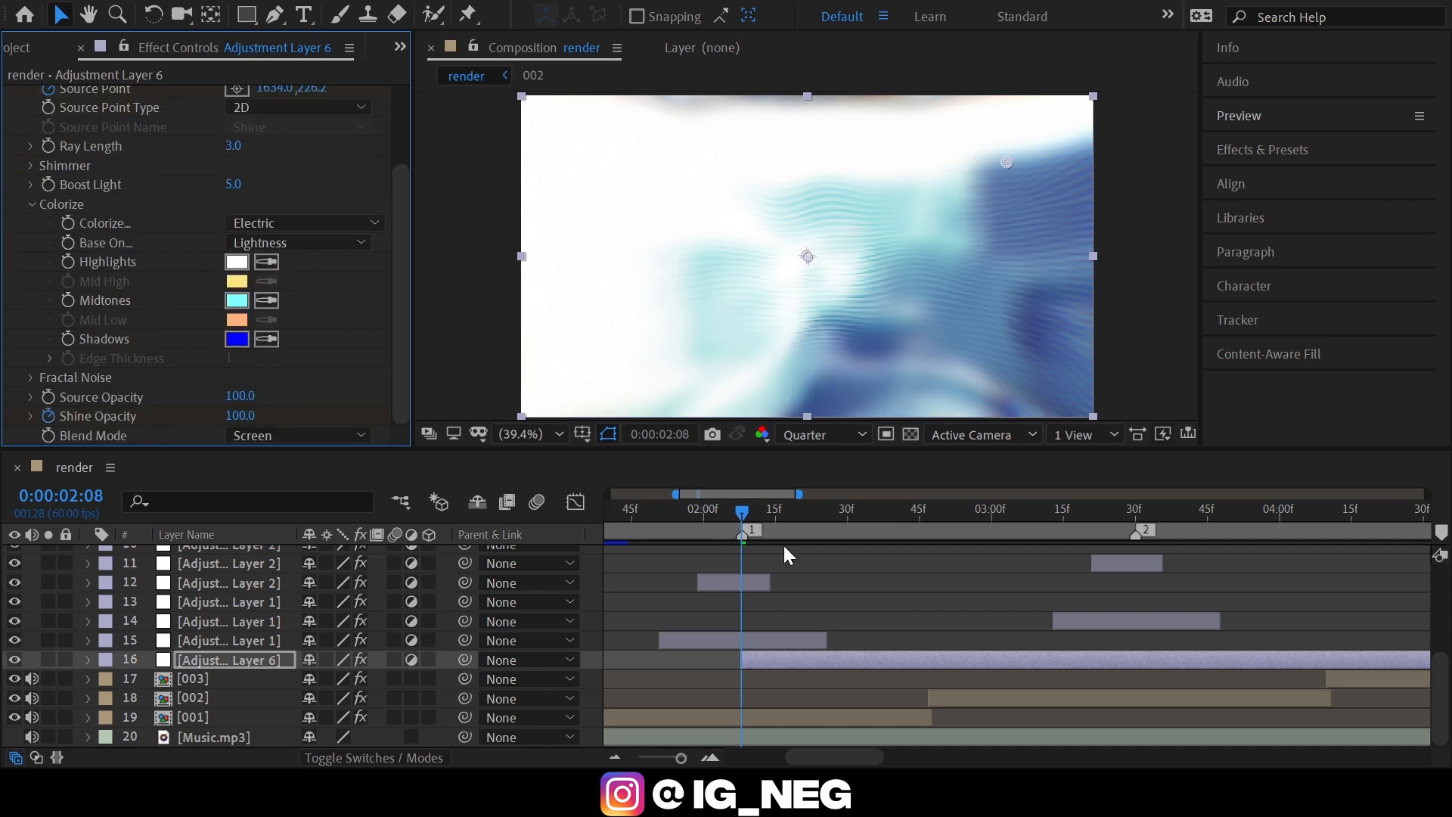
Keyframe Shine's Source Point at about 277, 239 at 0:00:02:43.
key(space)
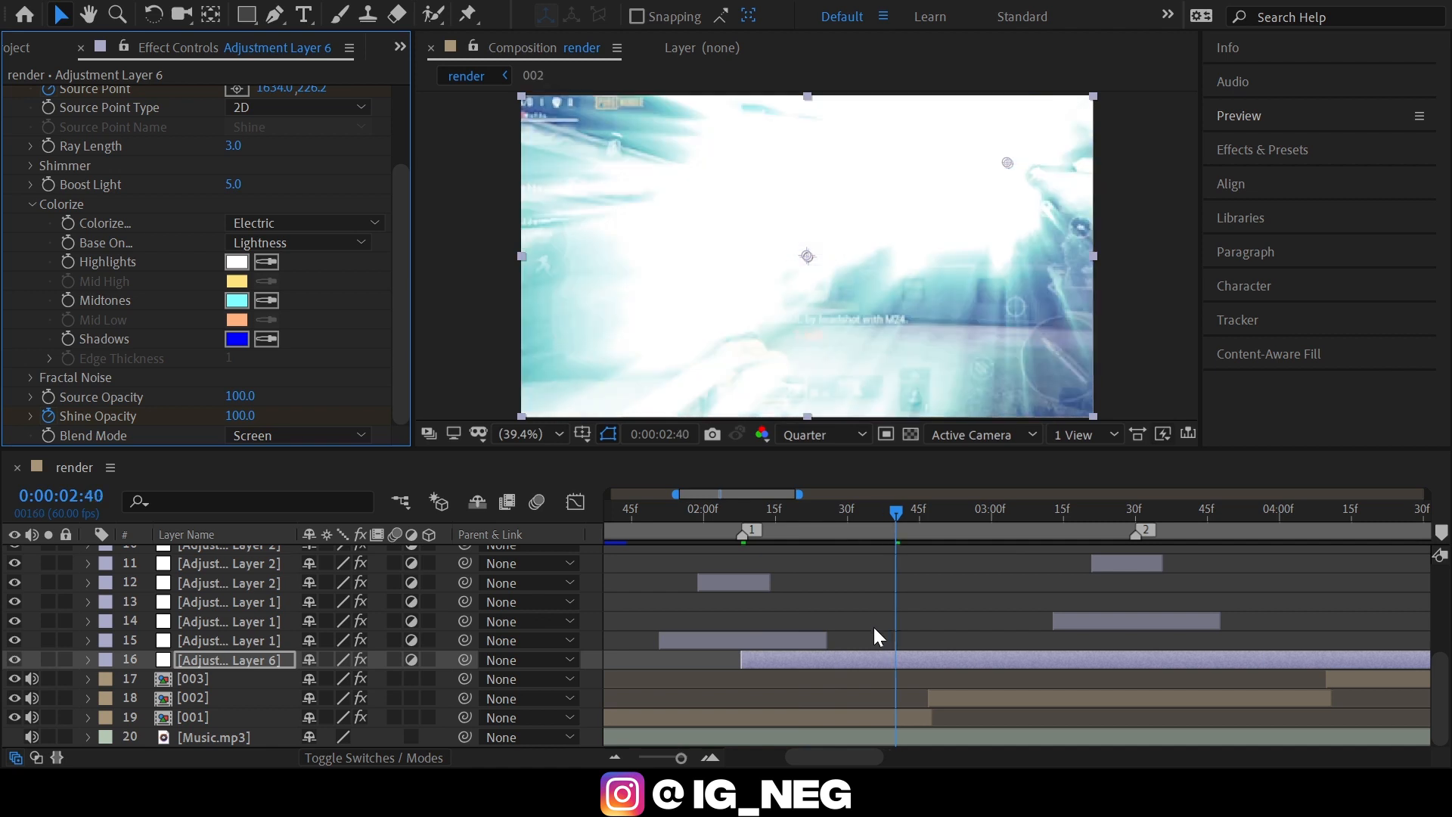
key(u)
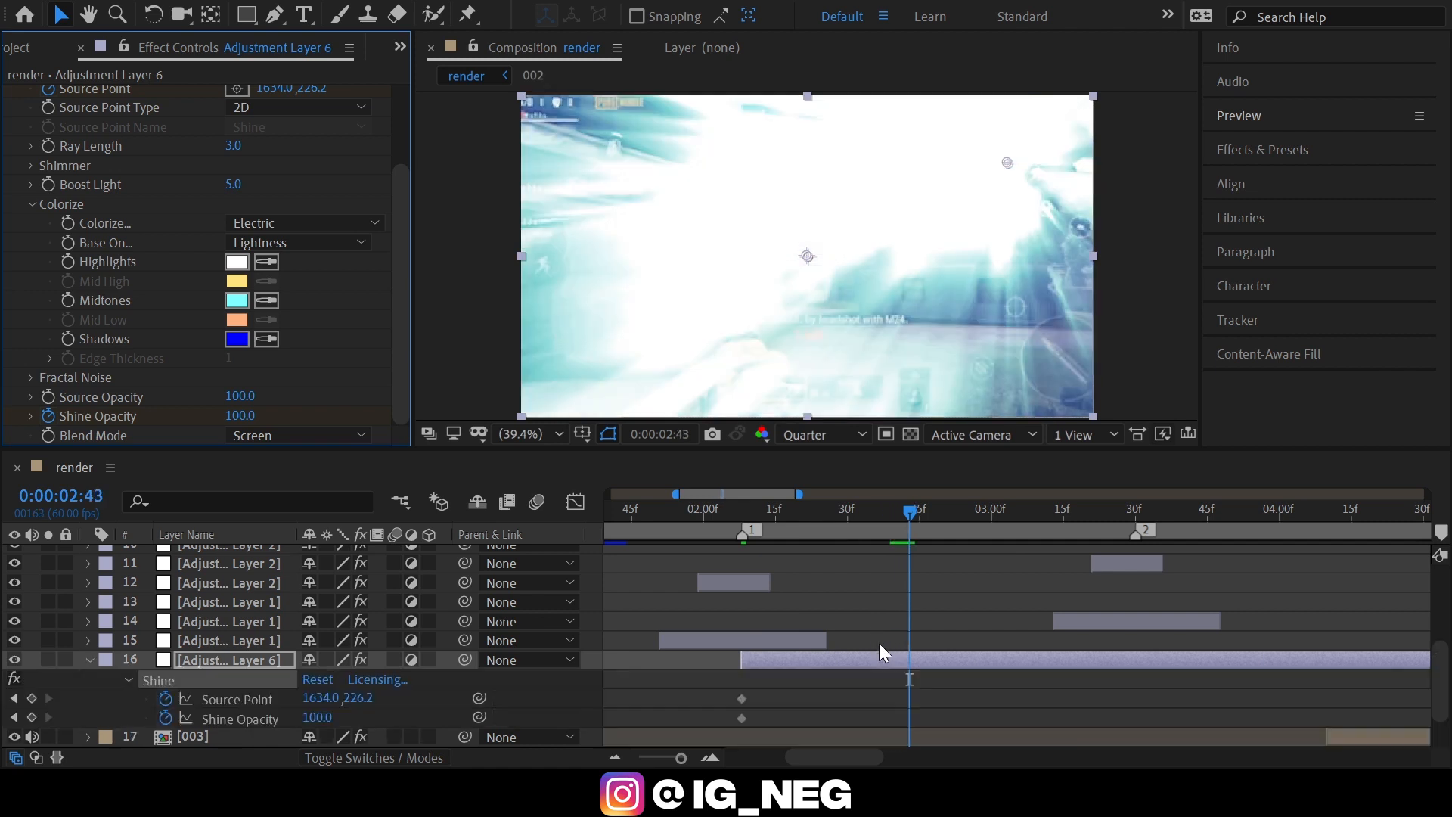
scroll(116, 261, up, 3)
click(237, 194)
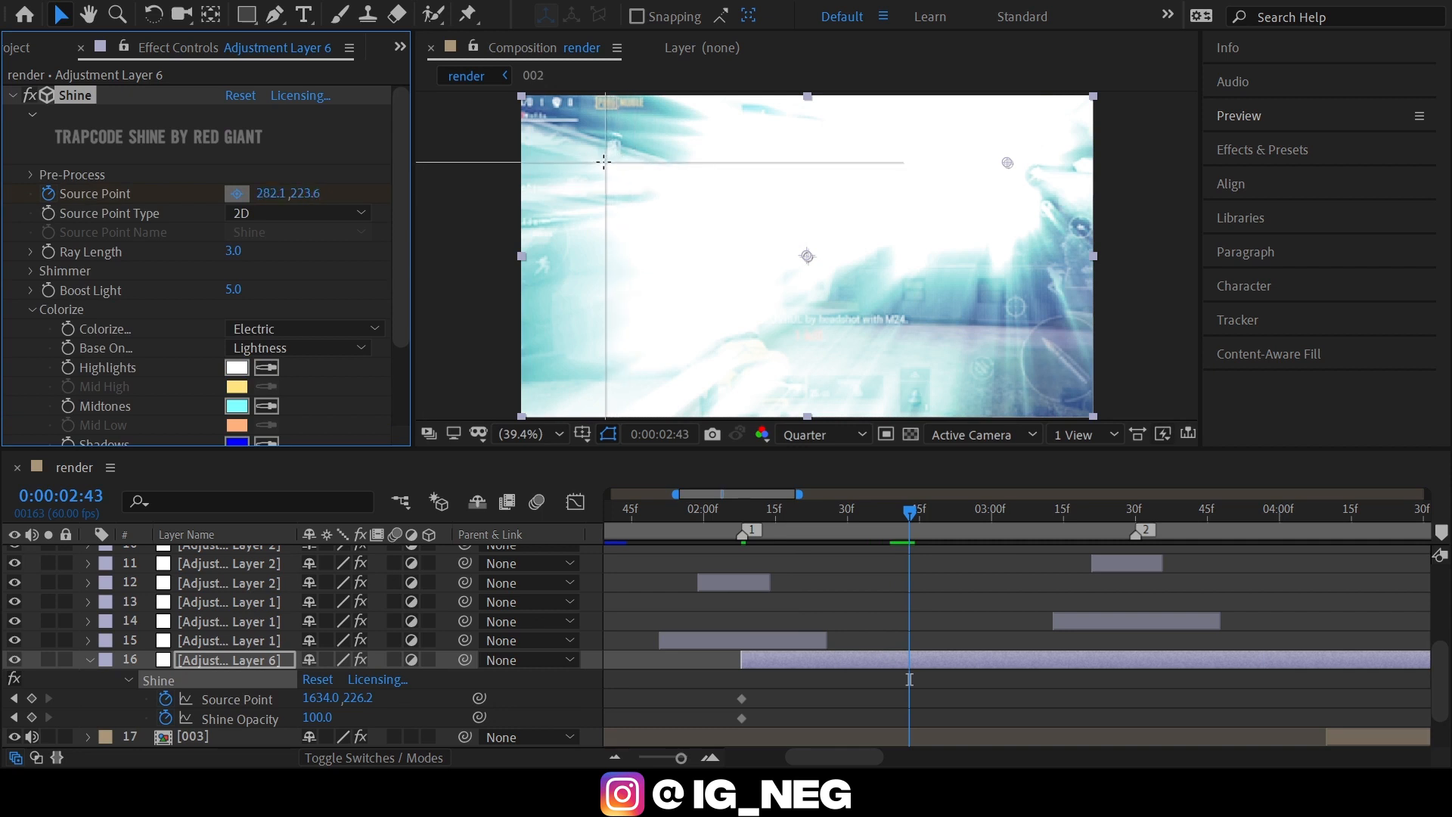
click(604, 166)
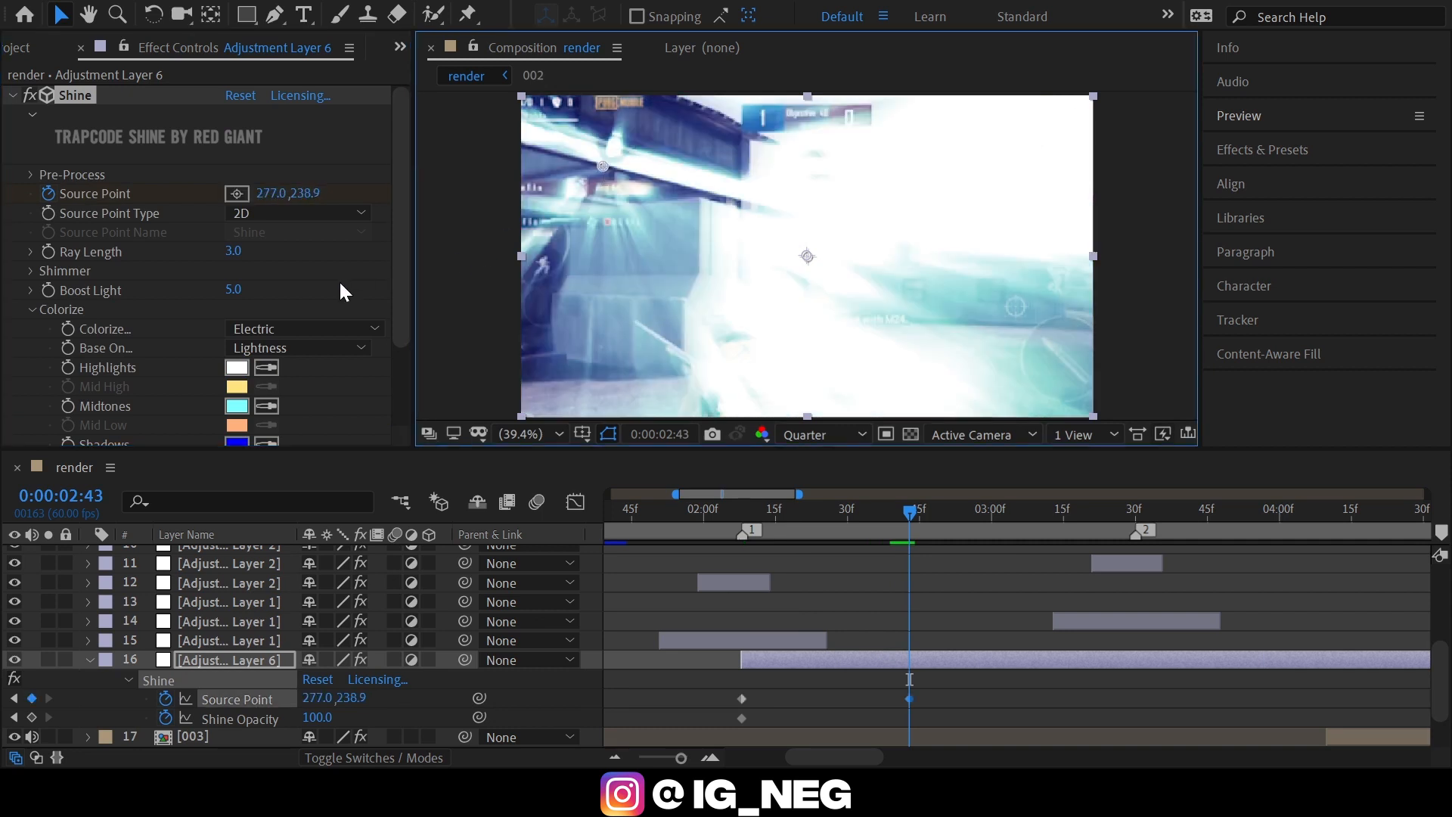
Keyframe Shine Opacity at 0 at 0:00:02:43, and trim Adjustment Layer 6's end there.
scroll(325, 303, down, 3)
click(240, 415)
text(0)
key(Return)
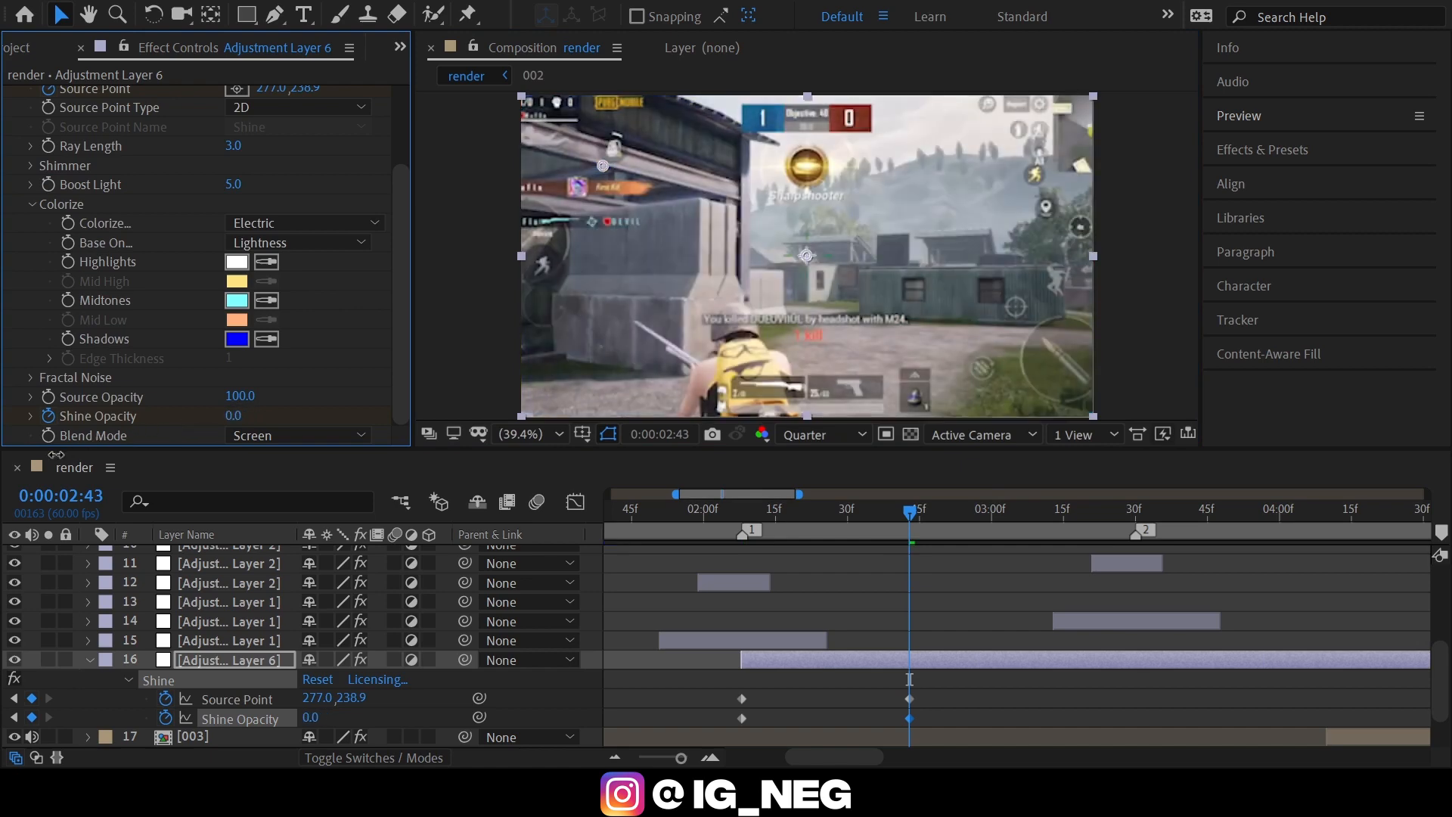
key(alt+bracketright)
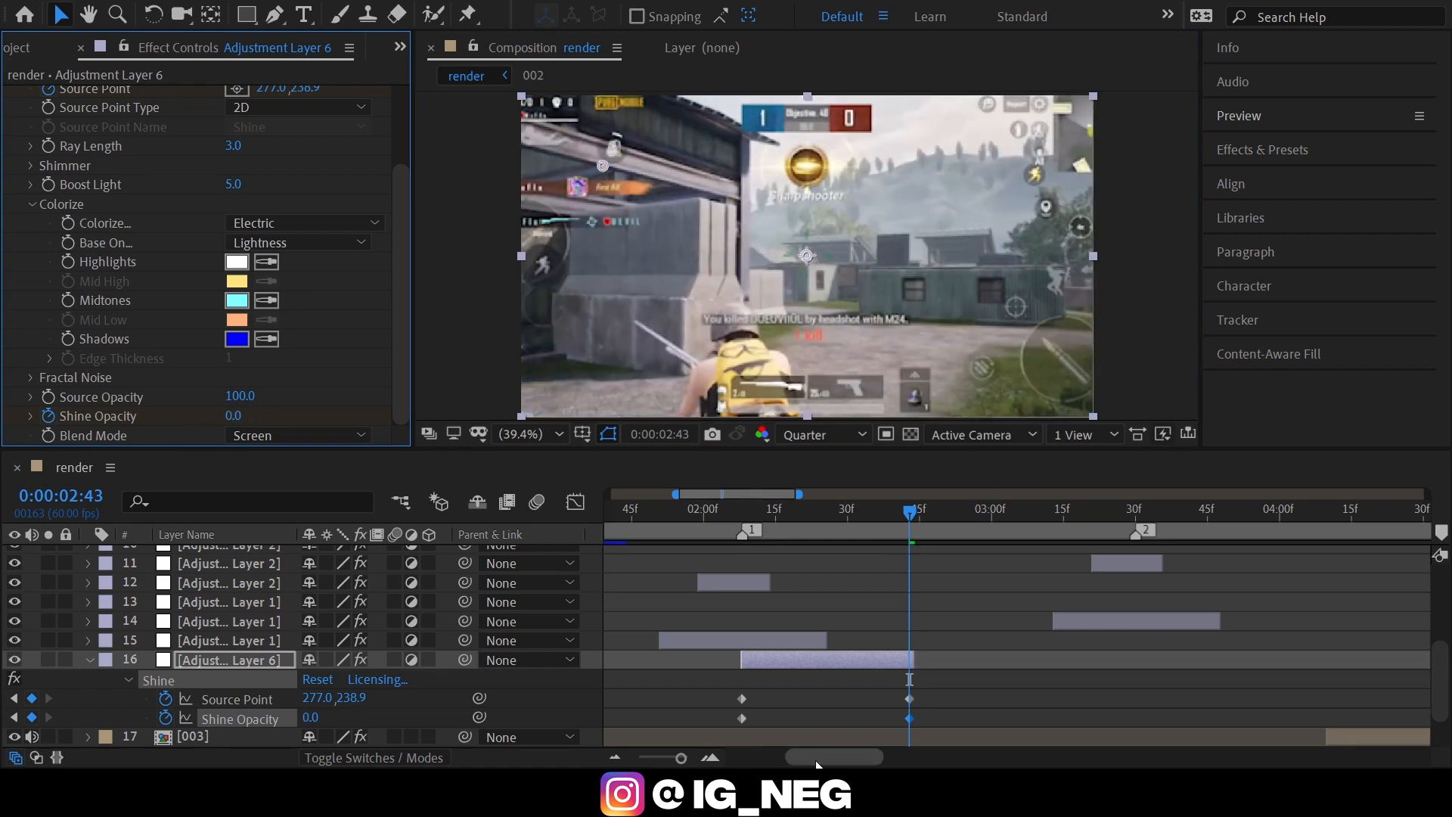
key(u)
drag(733, 509, 636, 531)
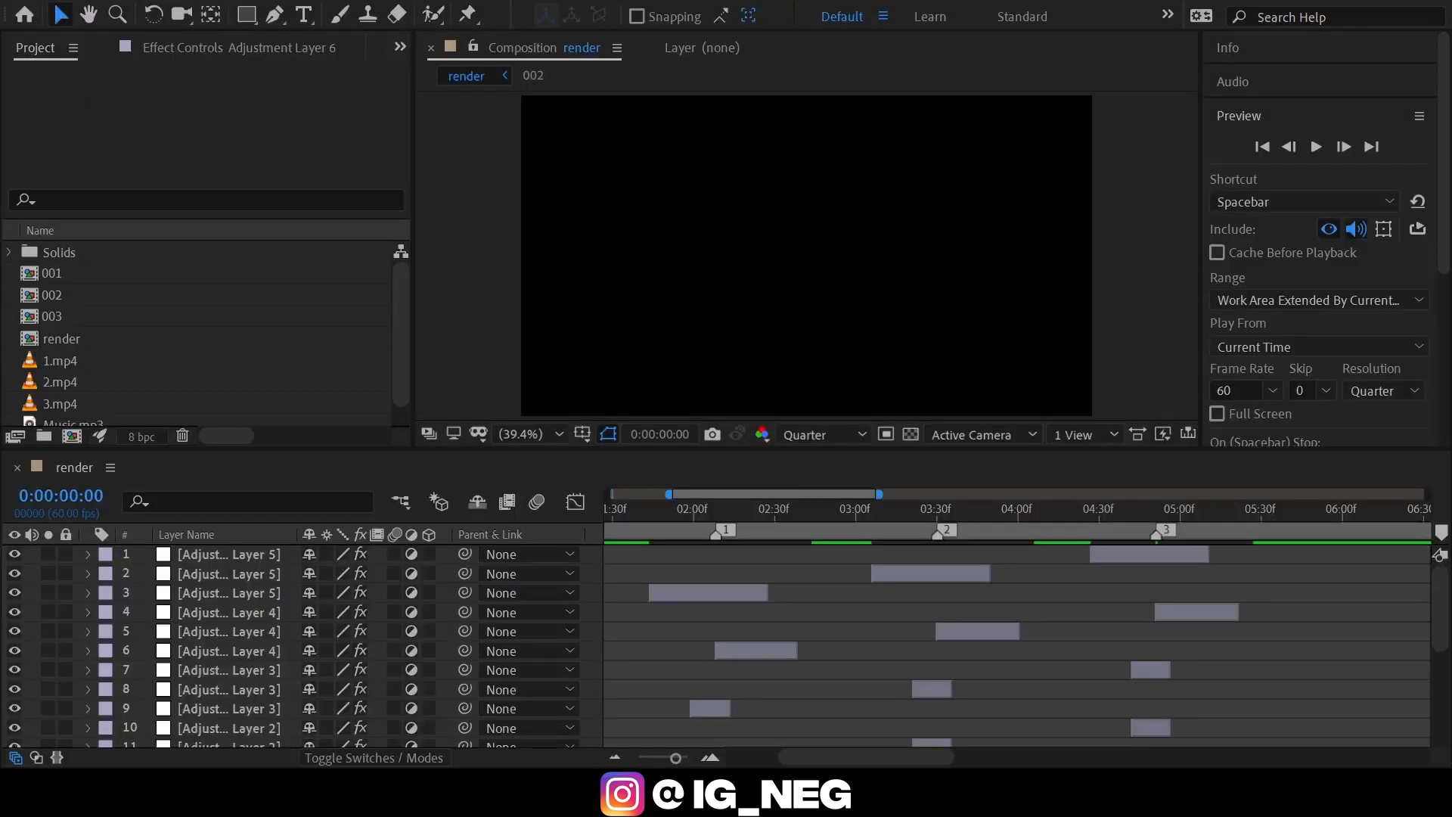
Add another new adjustment layer at the top of the render composition.
click(779, 644)
scroll(874, 751, left, 5)
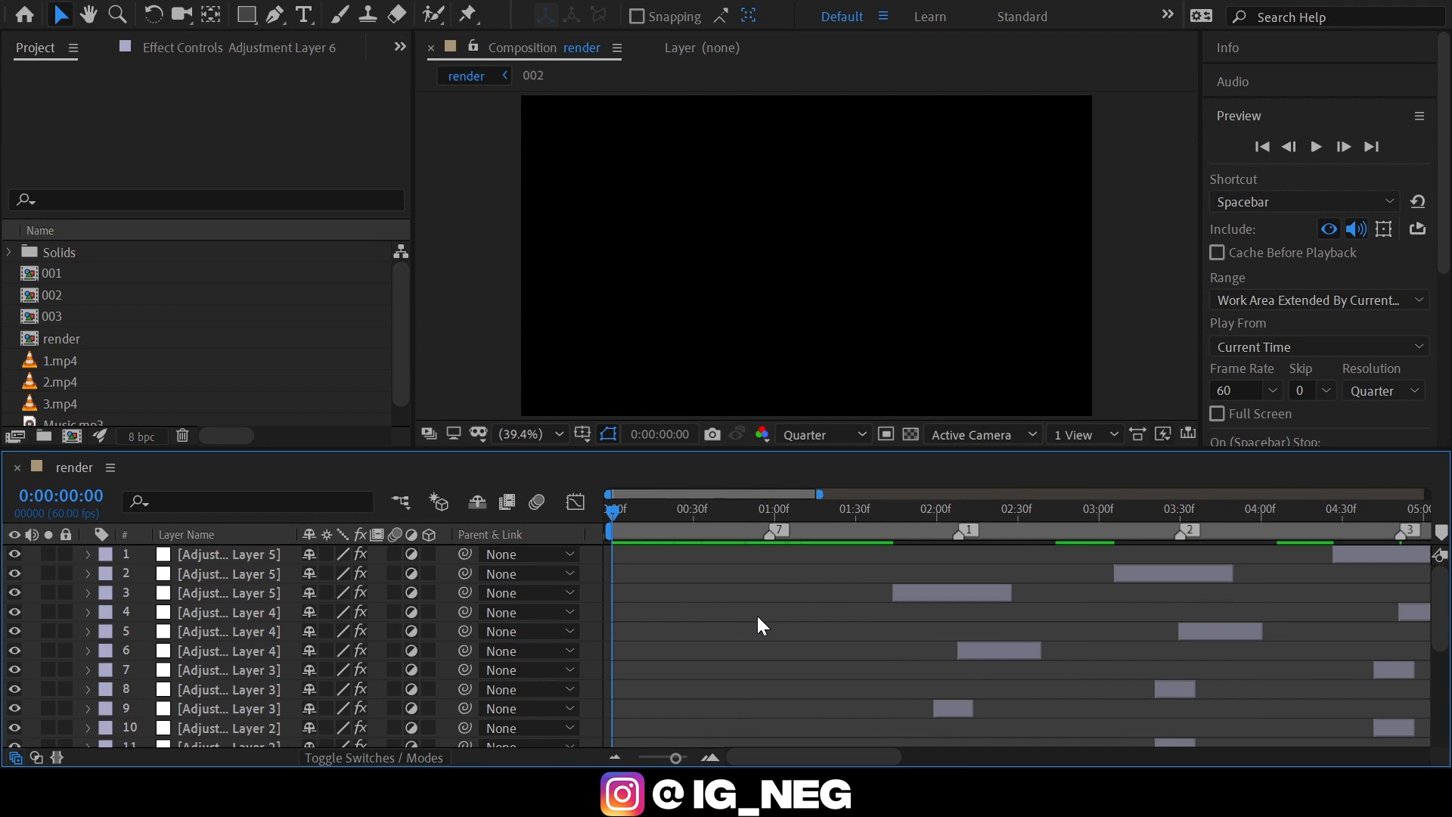
key(ctrl+alt+y)
Trim the start of Adjustment Layer 8 to 0:00:02:03, shortly before music marker 1.
drag(749, 511, 956, 519)
key(Page_Up)
key(Page_Up)
key(Page_Up)
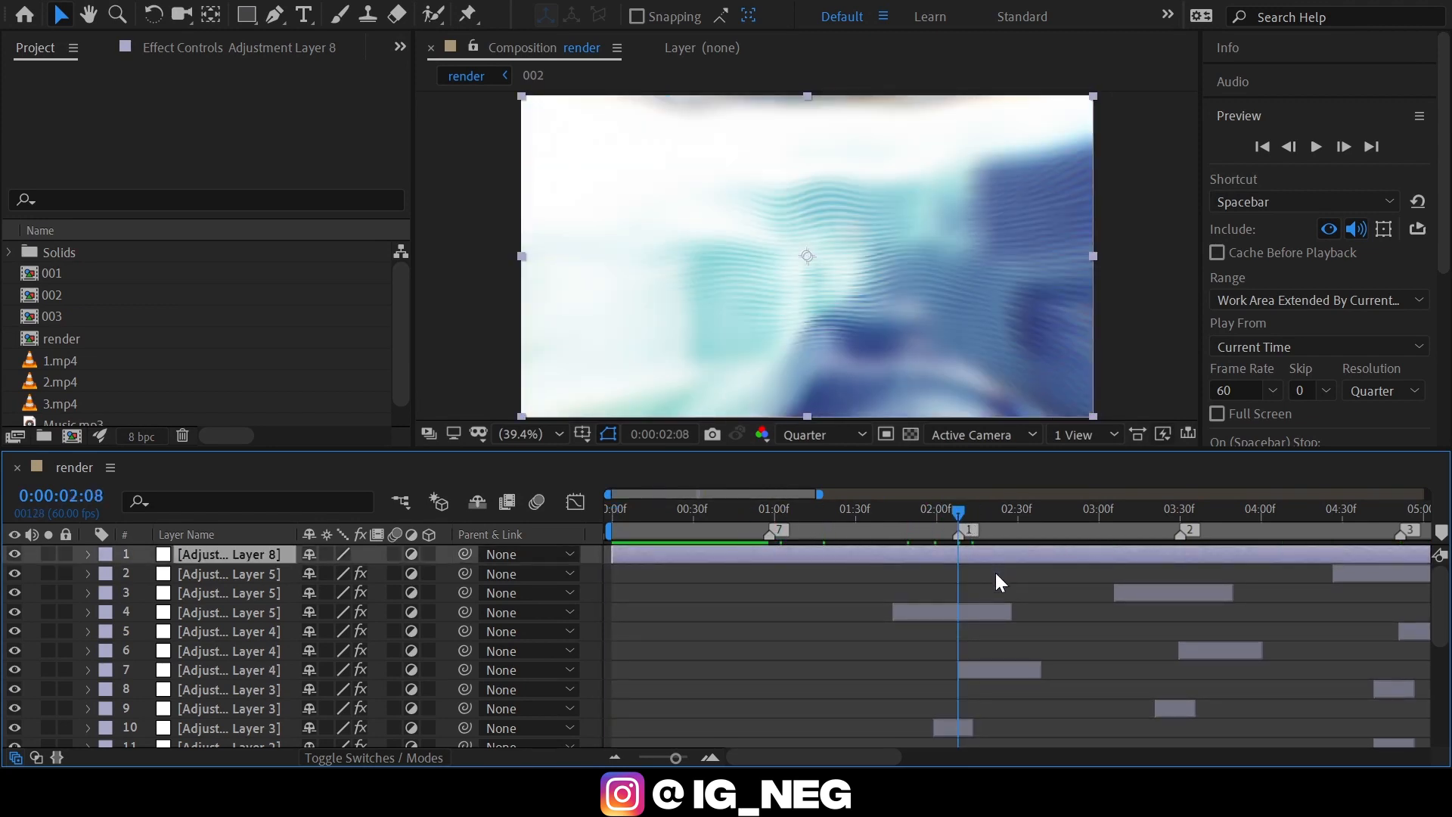
key(Page_Up)
key(Page_Up)
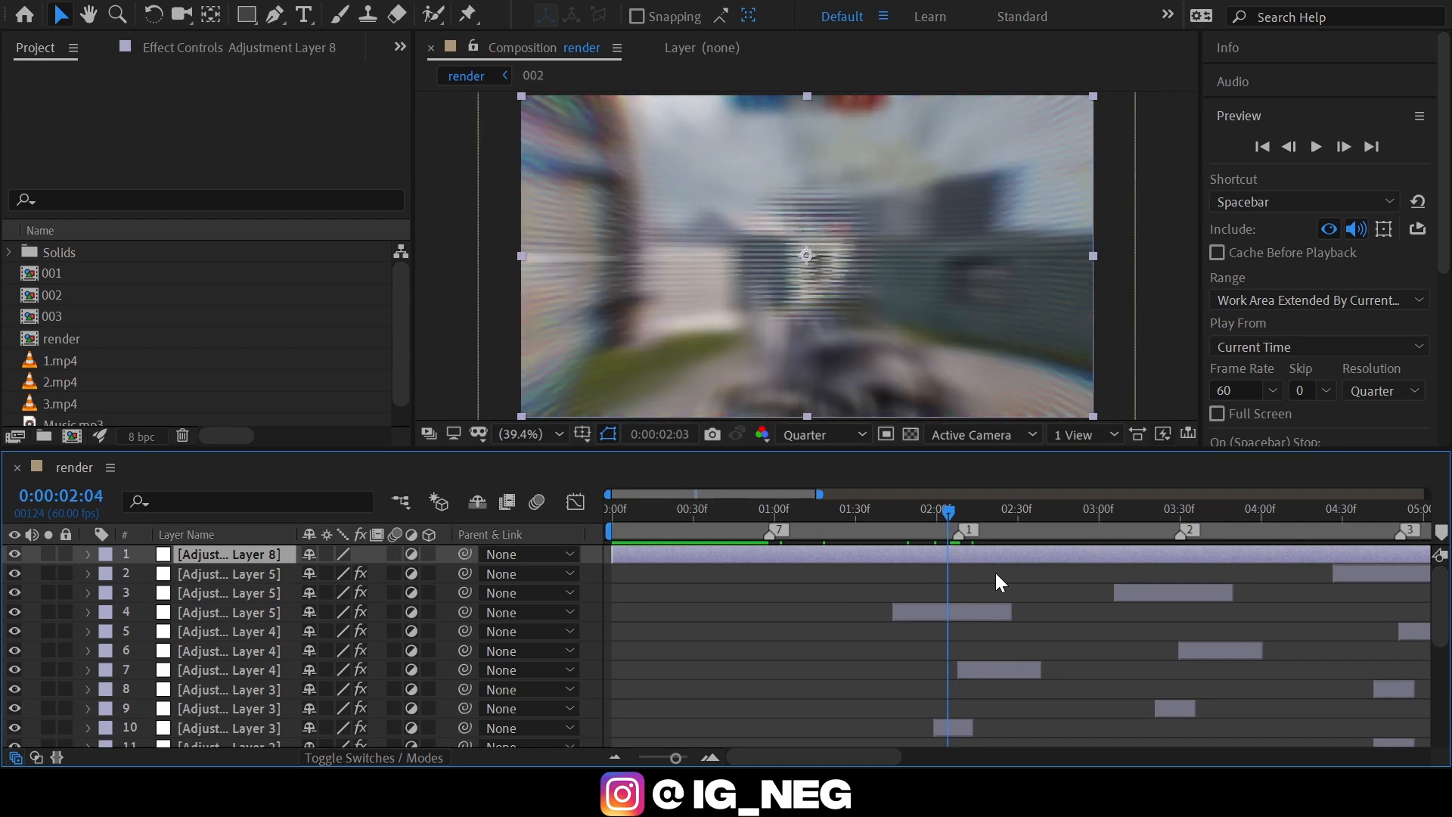
key(alt+bracketleft)
Trim the end of Adjustment Layer 8 at 0:00:02:09, just past music marker 1.
key(Page_Down)
key(Page_Down)
key(Page_Down)
key(Page_Down)
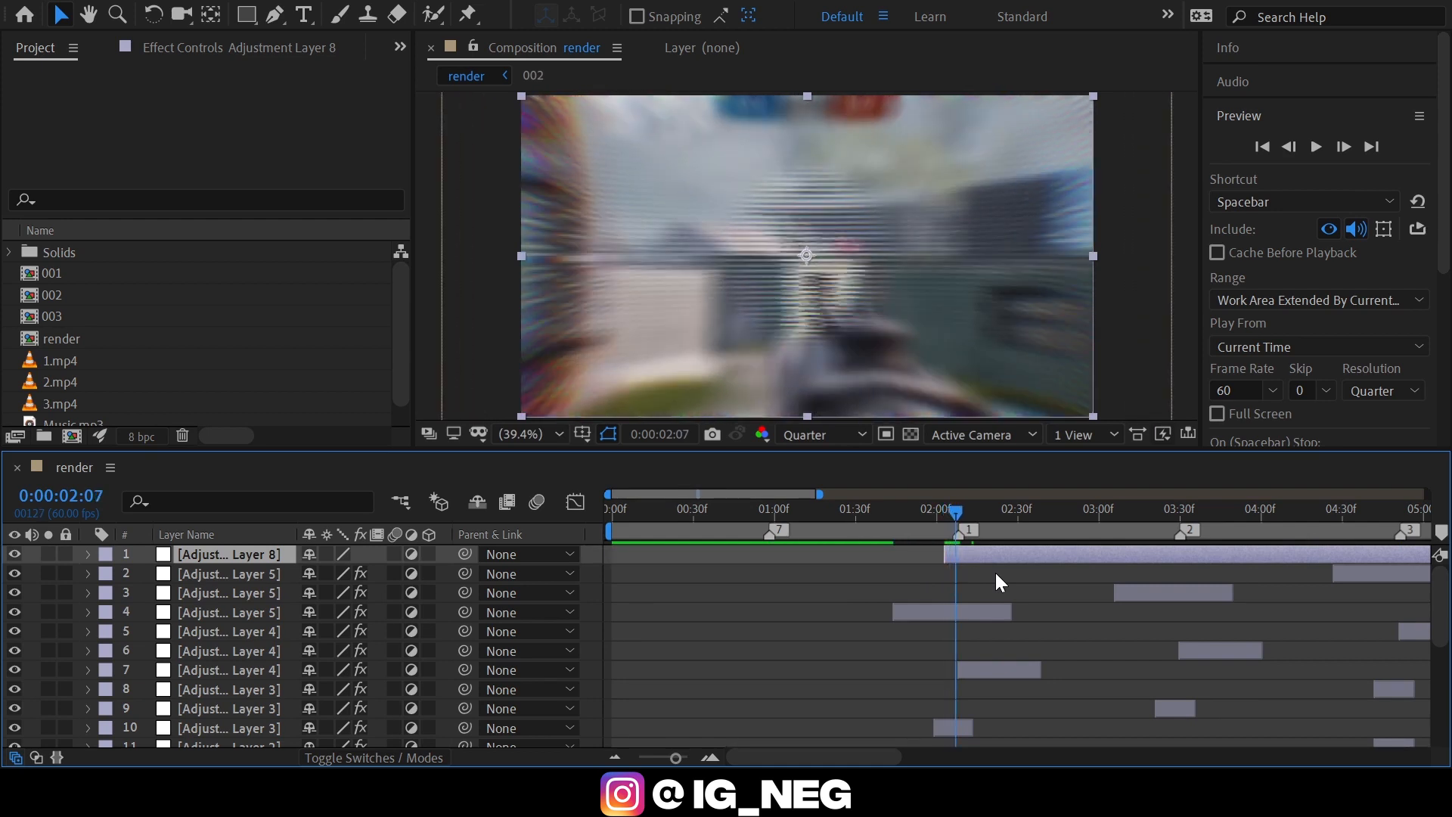
key(Page_Down)
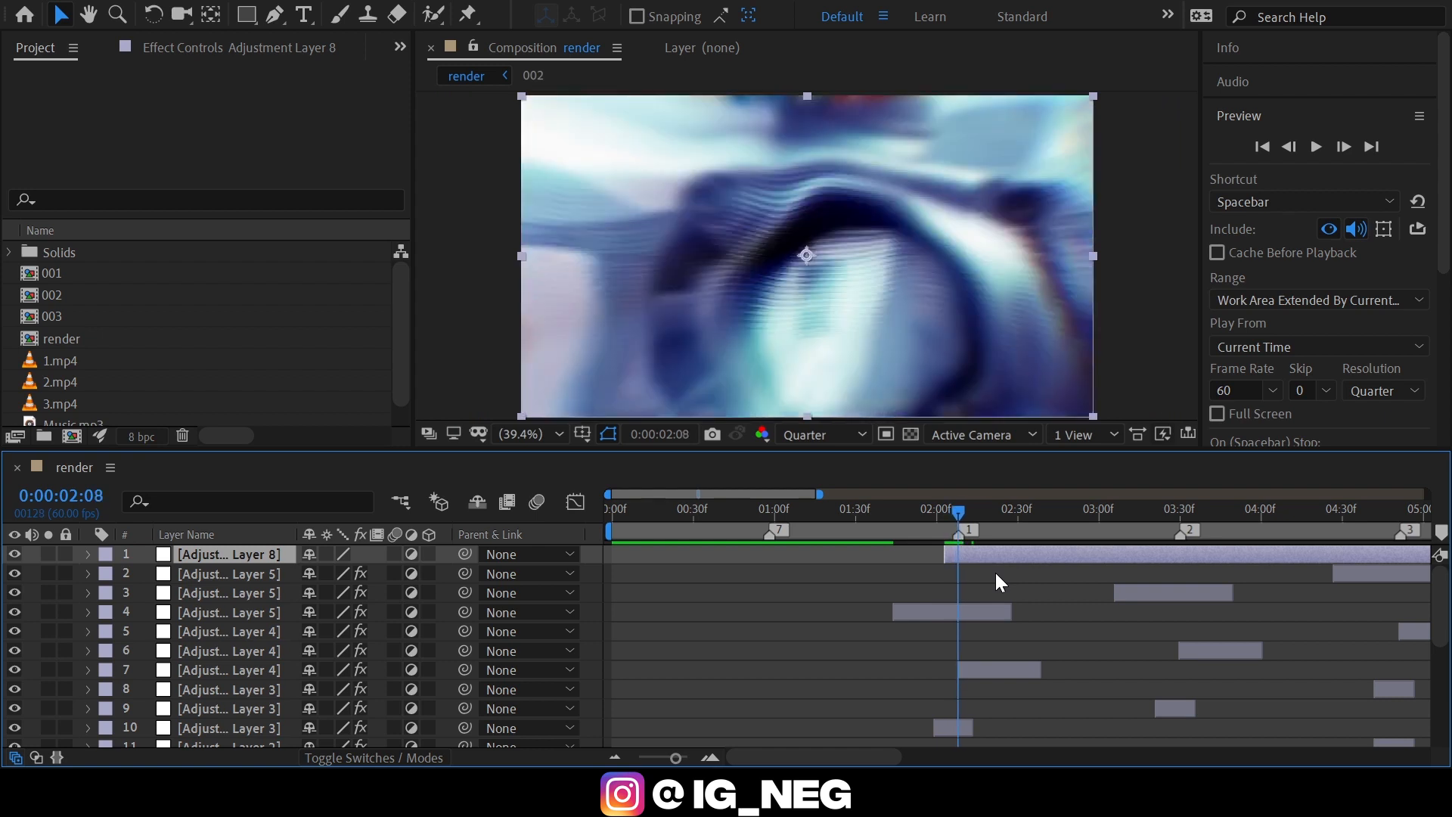
key(Page_Down)
key(alt+bracketright)
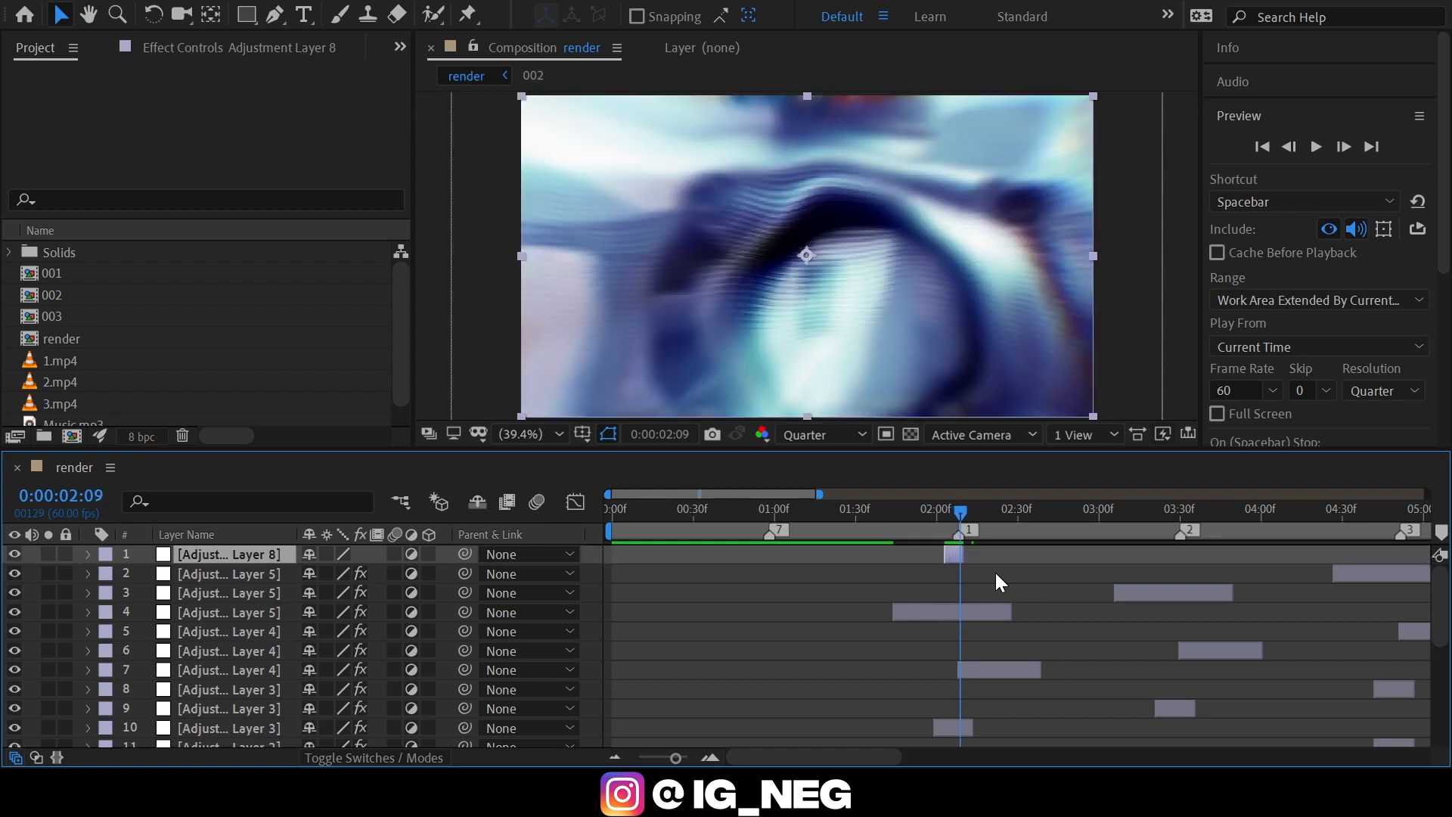
Move Adjustment Layer 8 down the layer stack, directly beneath the Adjustment Layer 6 copy that begins at marker 1.
drag(217, 561, 229, 640)
click(709, 758)
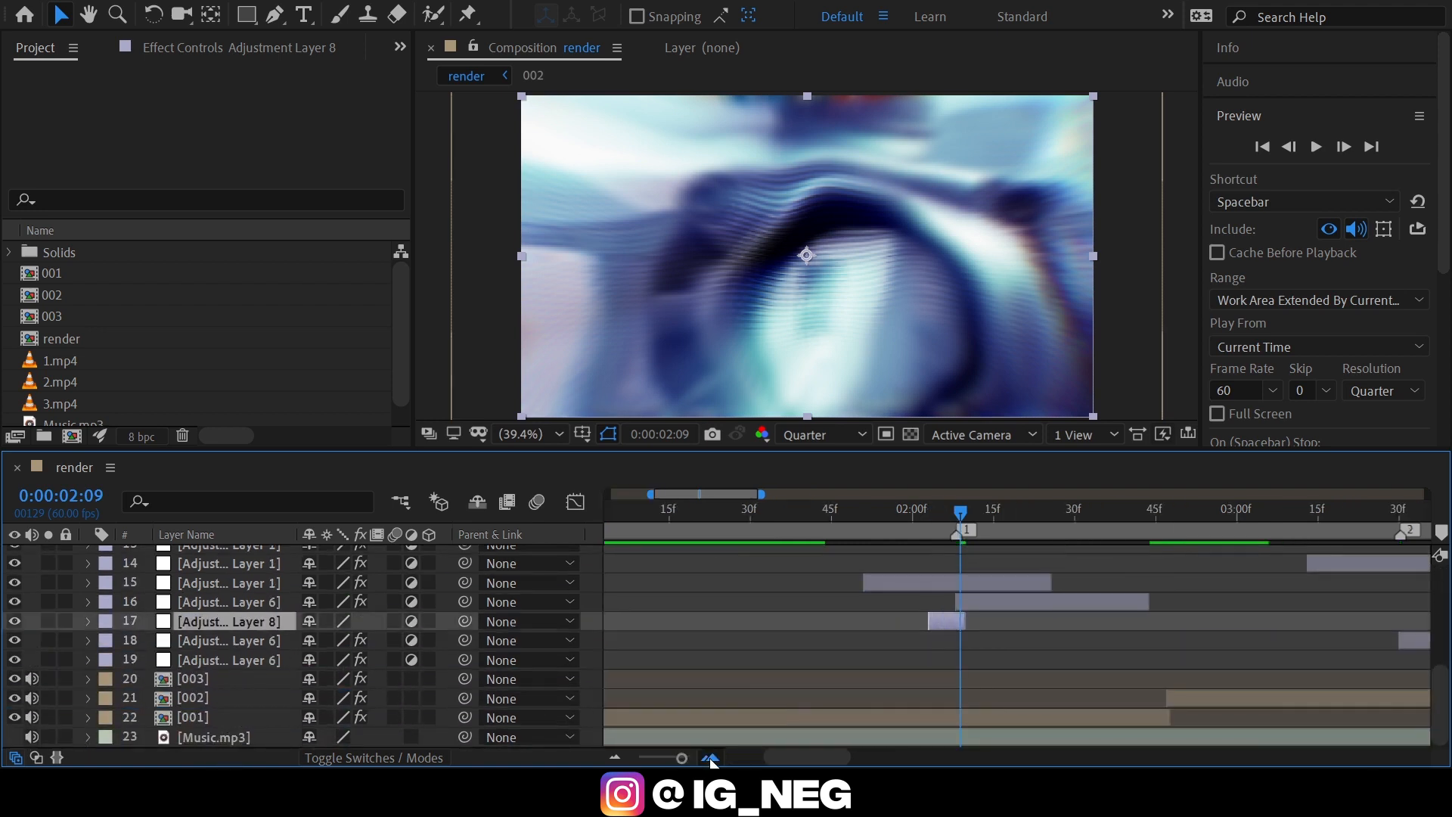
click(711, 760)
Apply S_ScanLinesMono and Wave Warp to Adjustment Layer 8 at 0:00:02:03, ordering Wave Warp above S_ScanLinesMono.
click(895, 520)
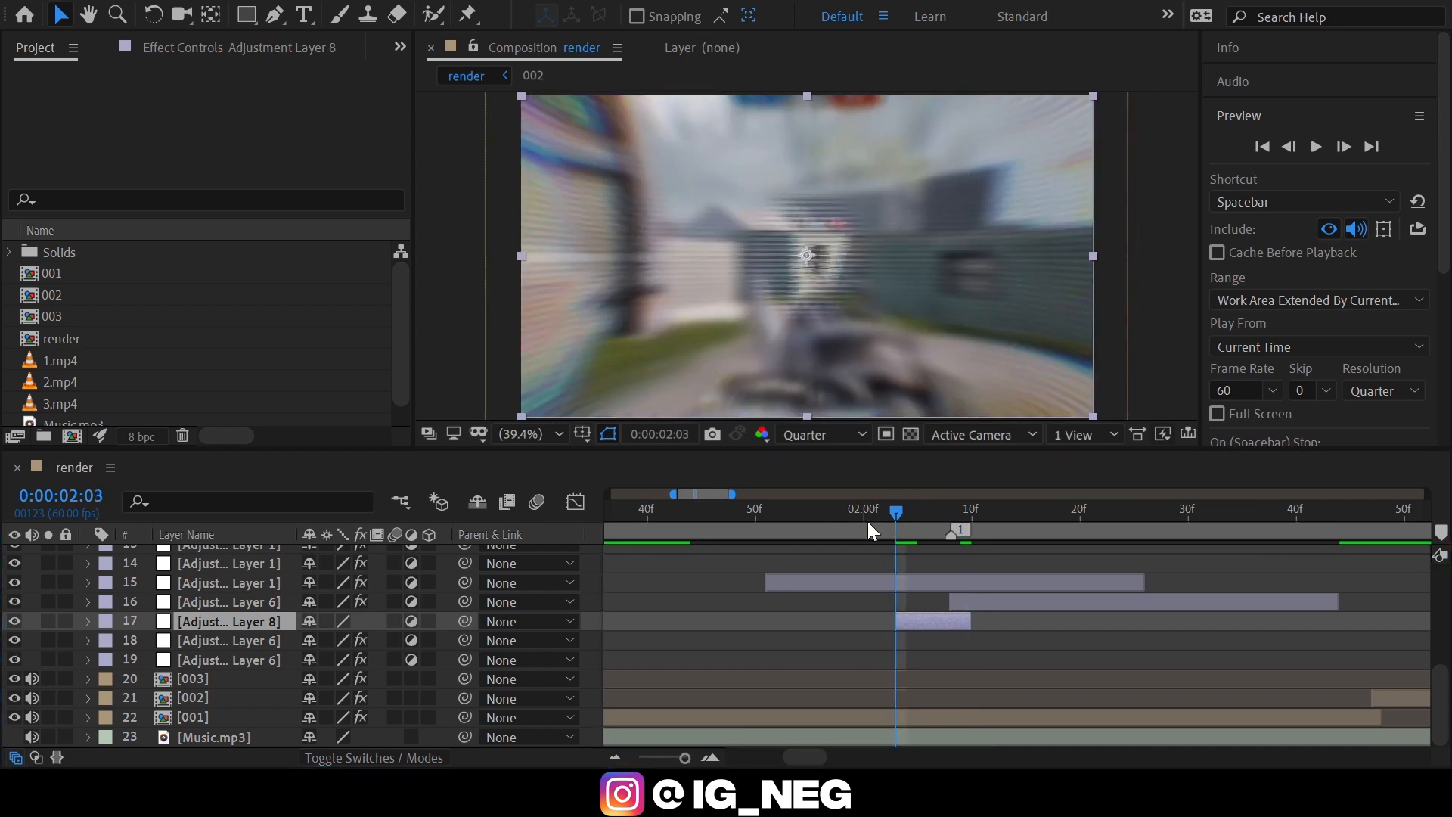
key(Return)
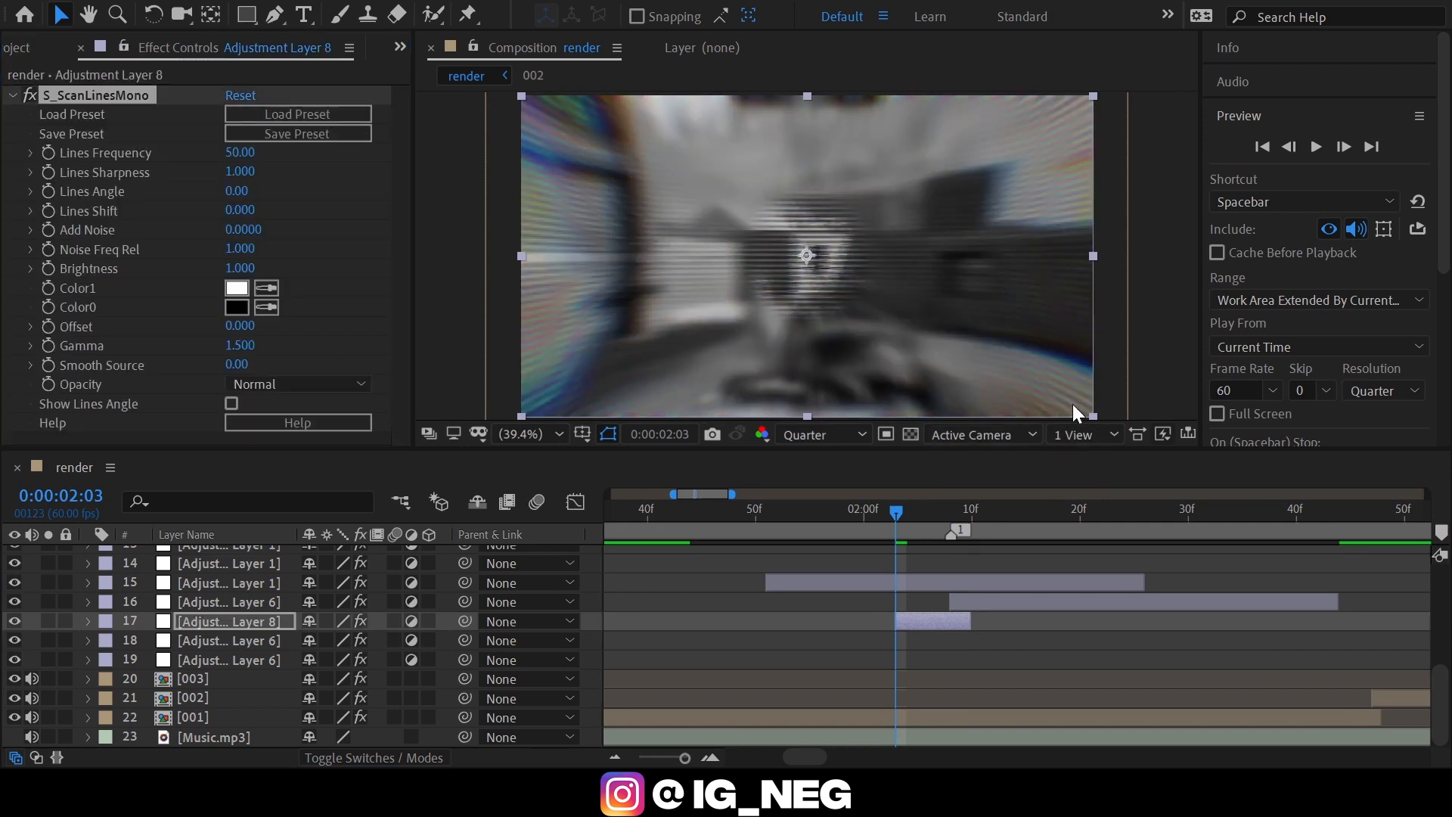
key(Return)
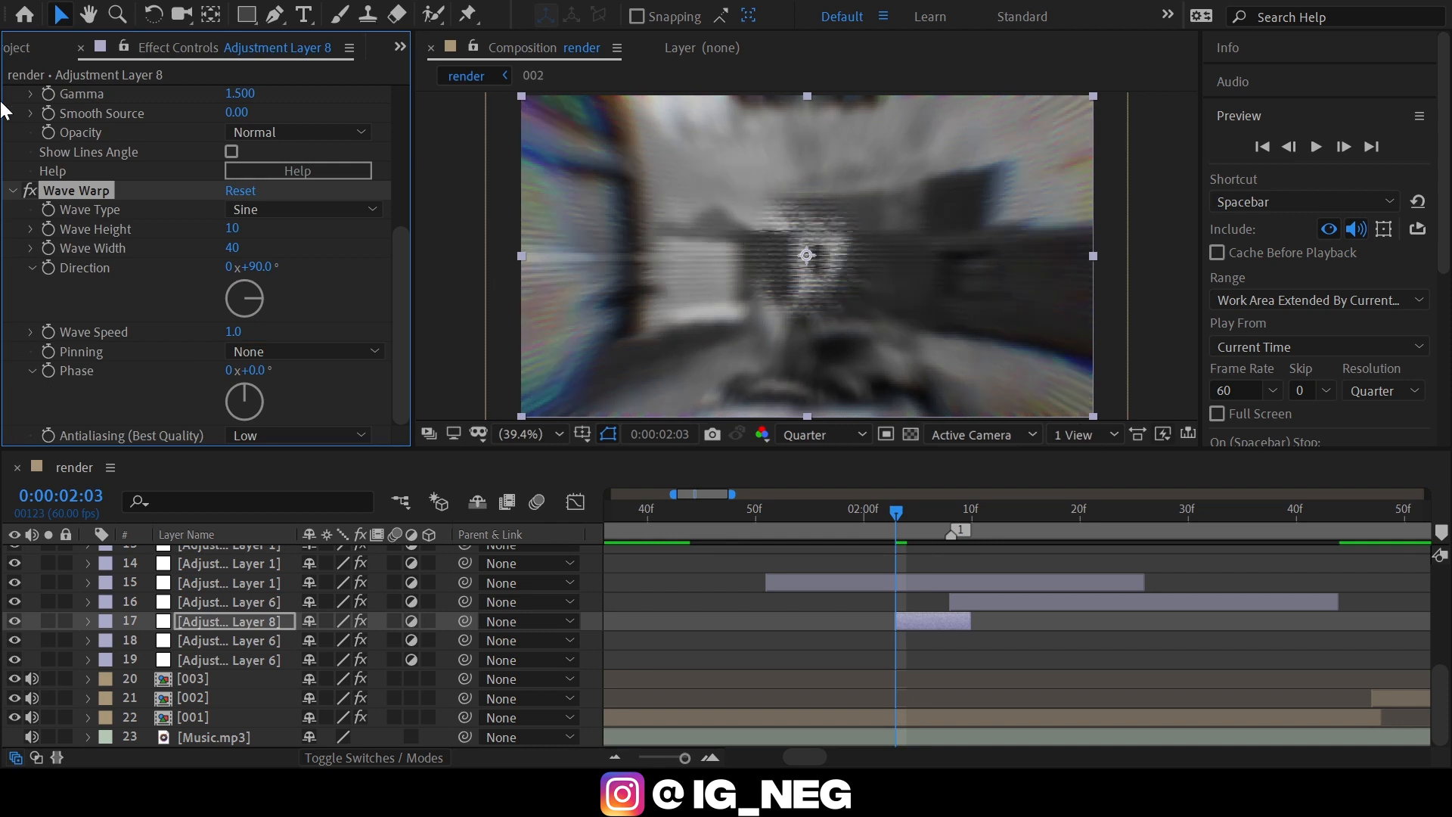
click(84, 200)
click(73, 189)
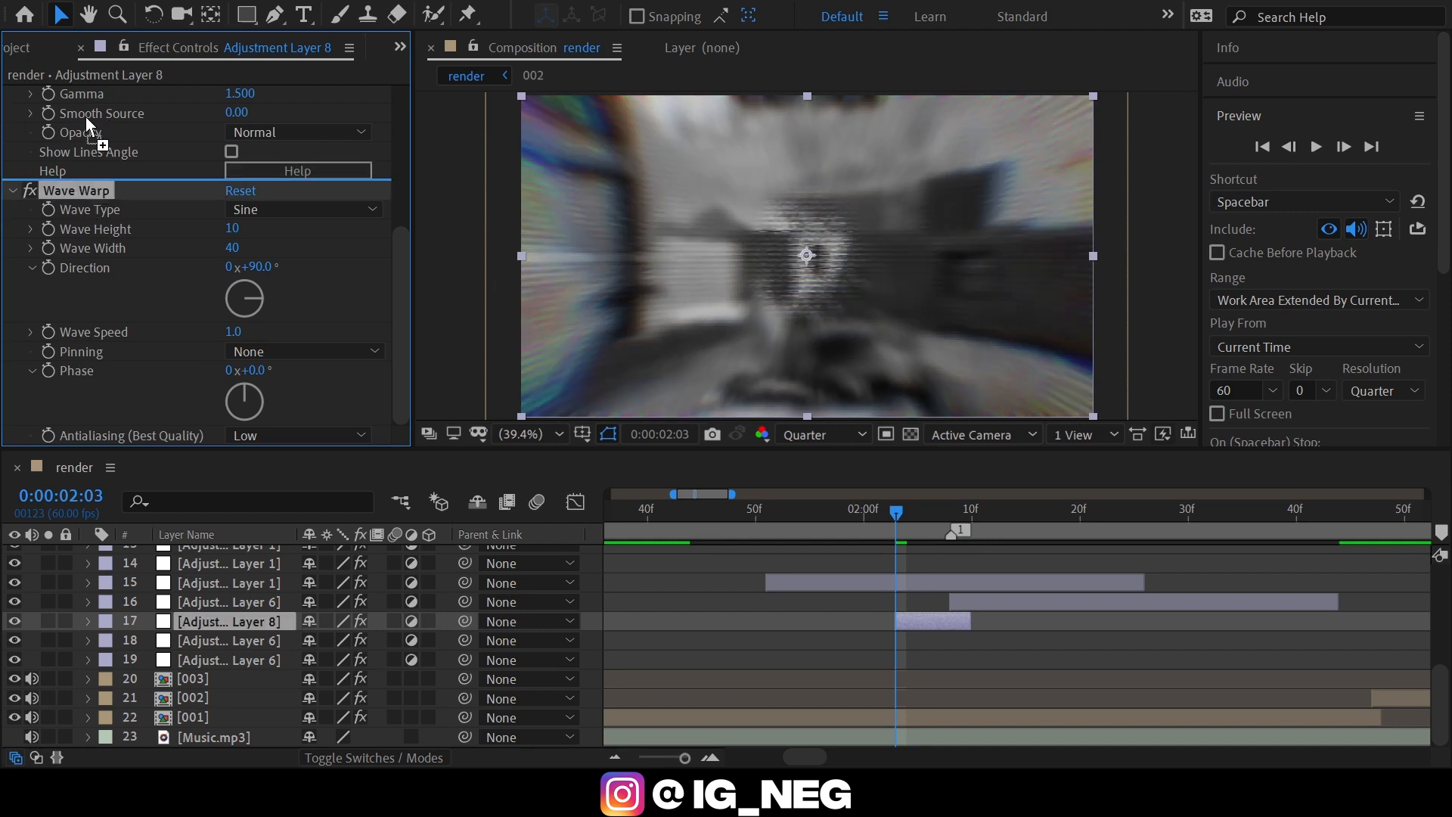
scroll(84, 117, up, 5)
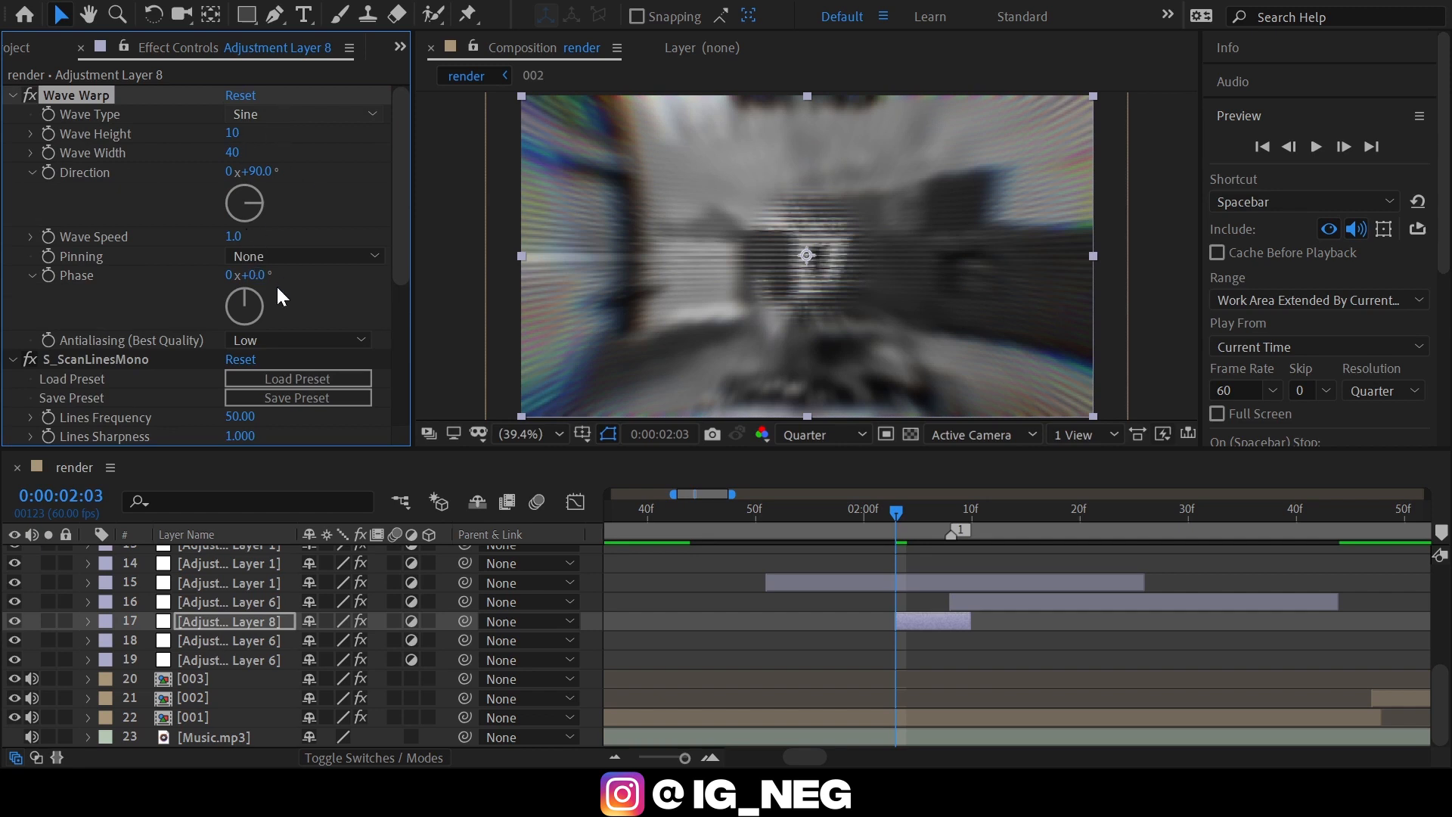
Set Wave Warp on Adjustment Layer 8 to the Noise wave type, Wave Height 100, Wave Width 40 and Direction 180°.
click(232, 133)
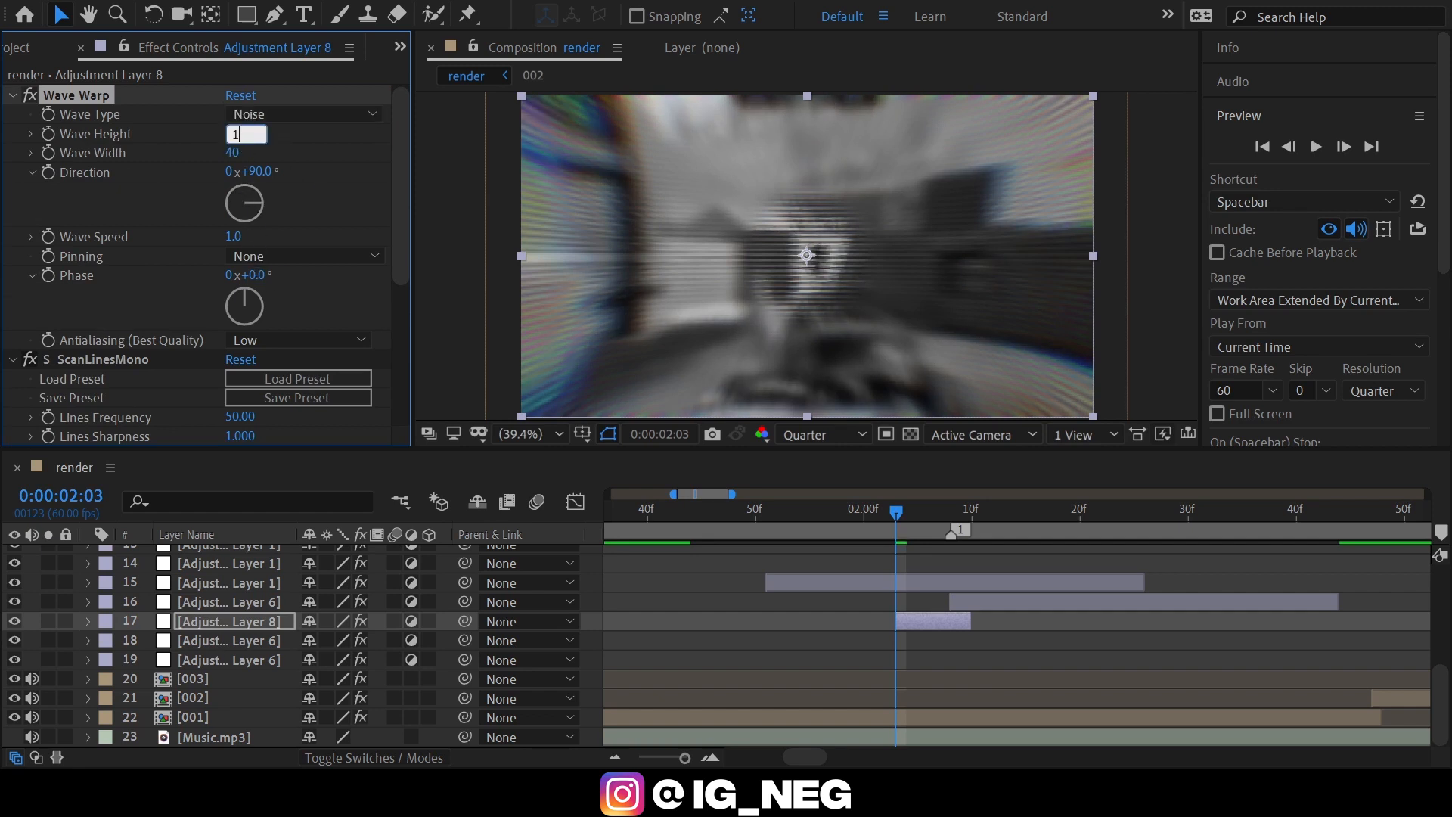
text(00)
click(234, 153)
text(40)
key(Return)
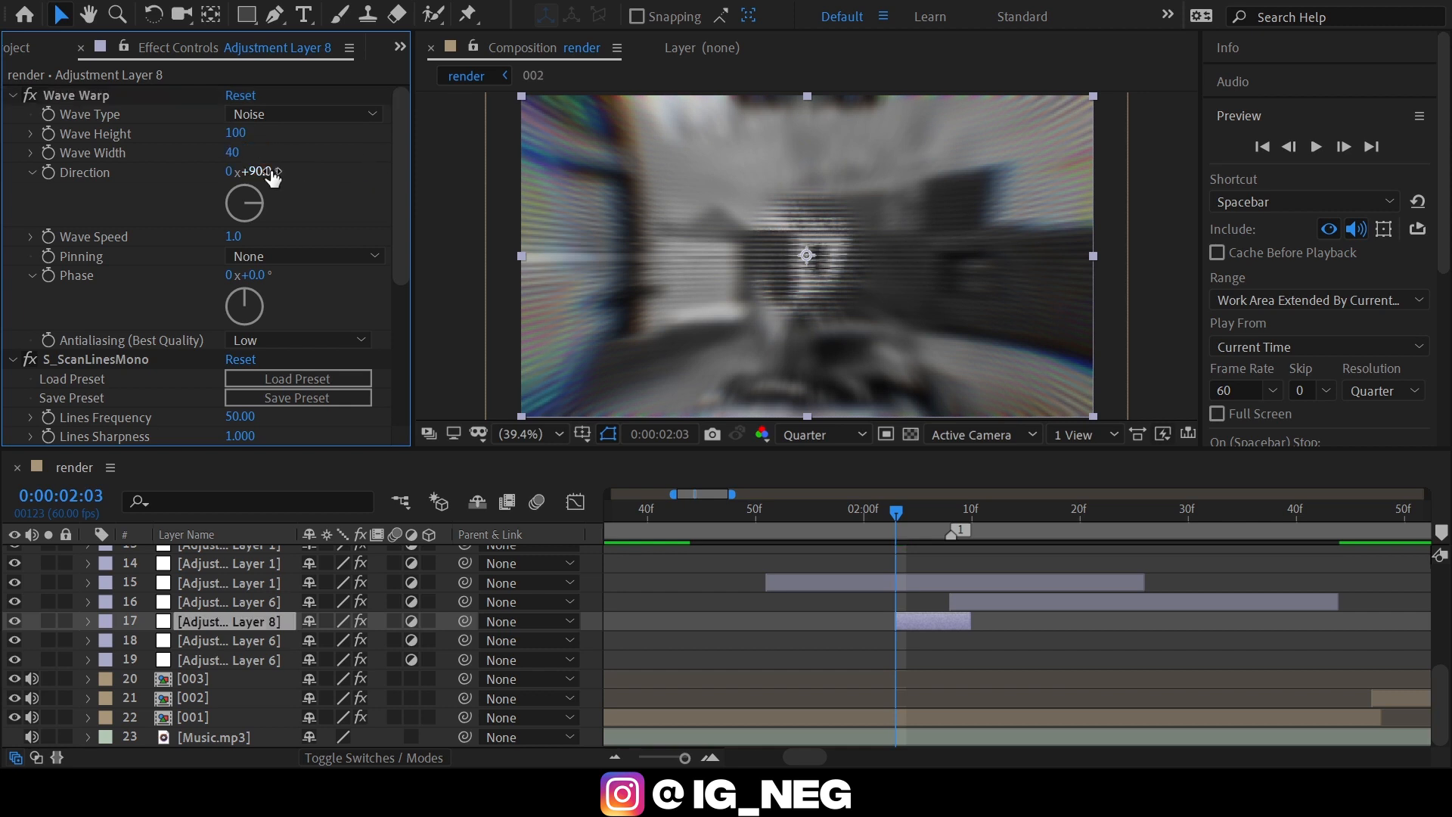
click(271, 173)
text(180)
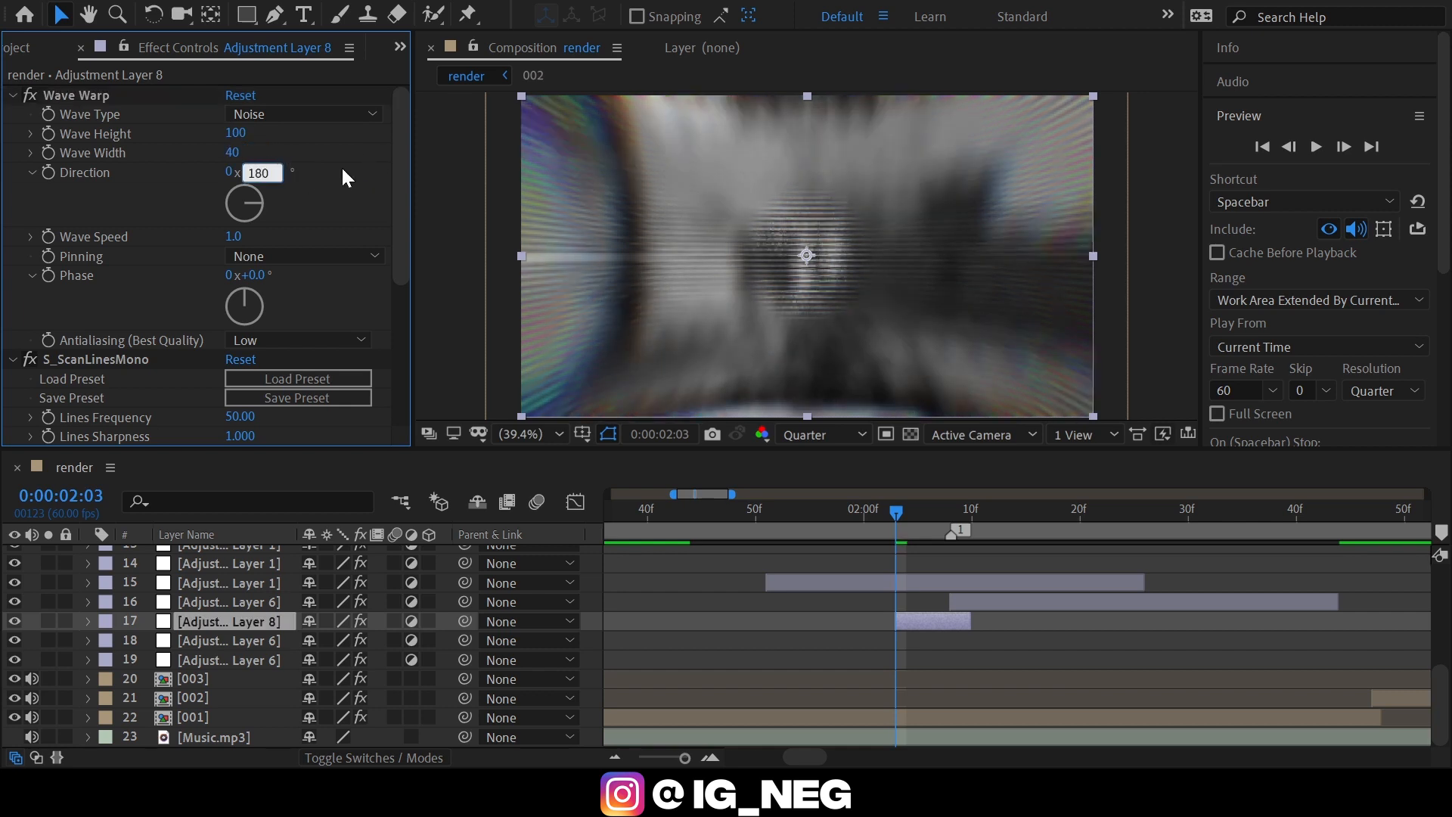
key(Return)
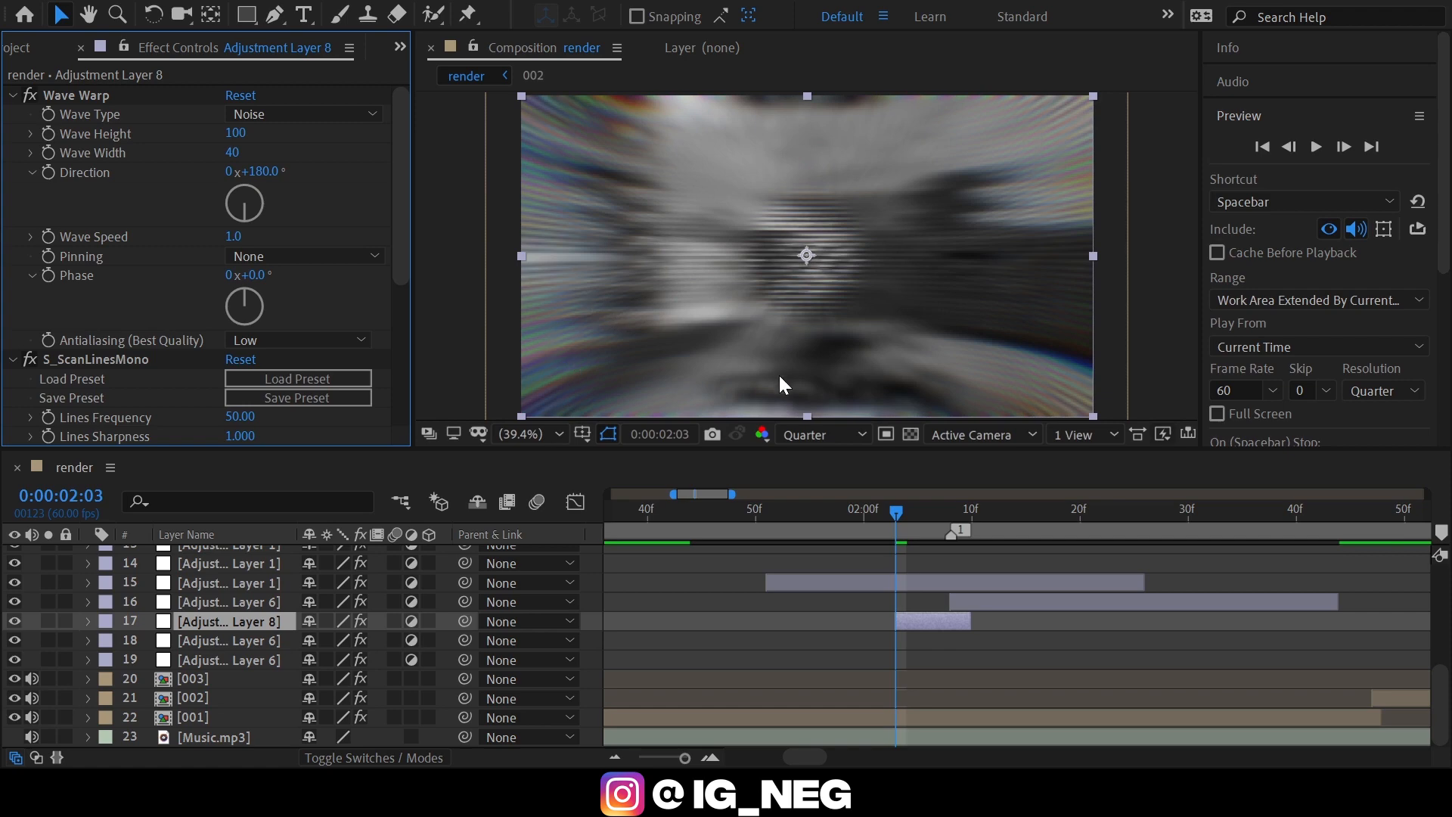
scroll(151, 310, down, 3)
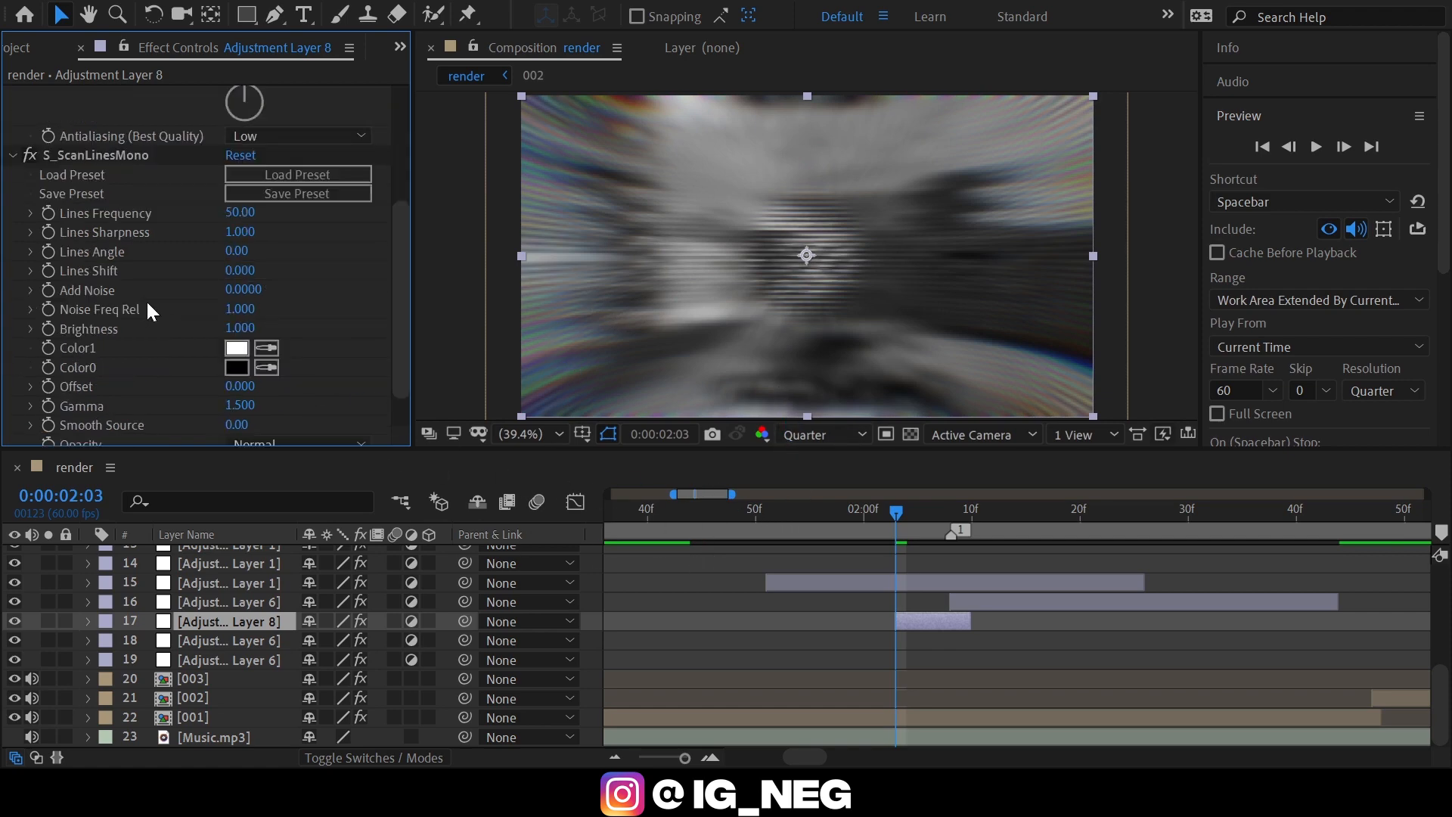